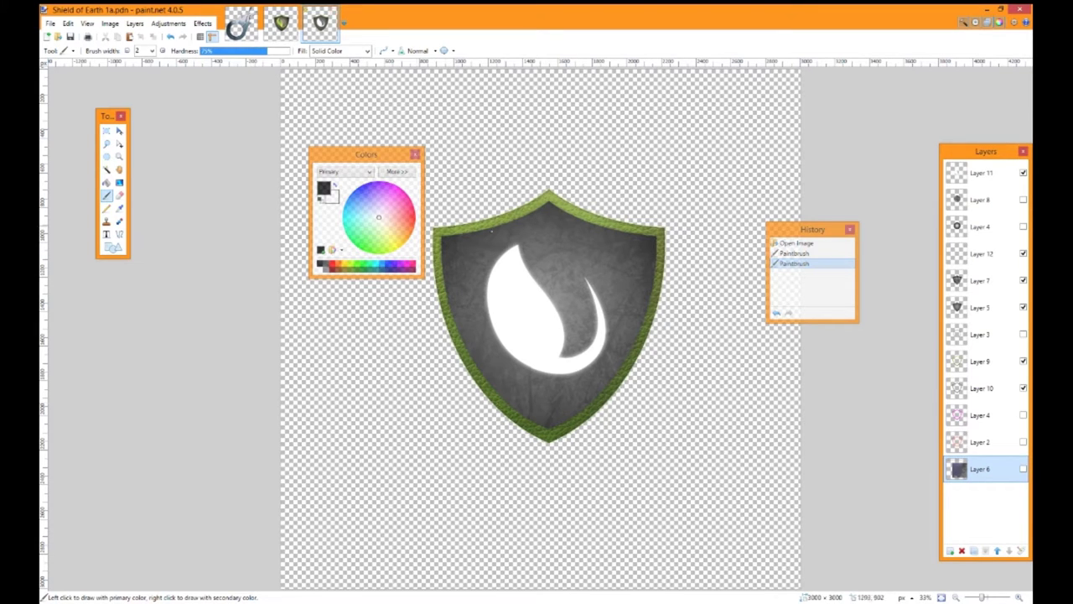
- Look at Shield of Earth 1d.png, and hide Layers 11, 10, 9, 5 and 12 in Shield of Earth 1a.pdn
click(281, 25)
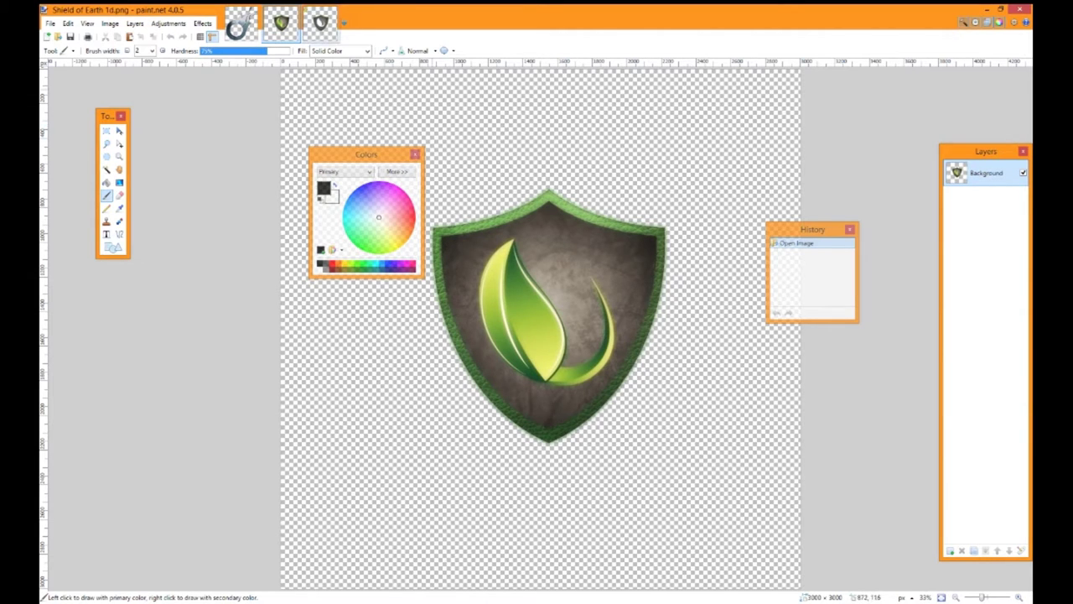
key(ctrl+Tab)
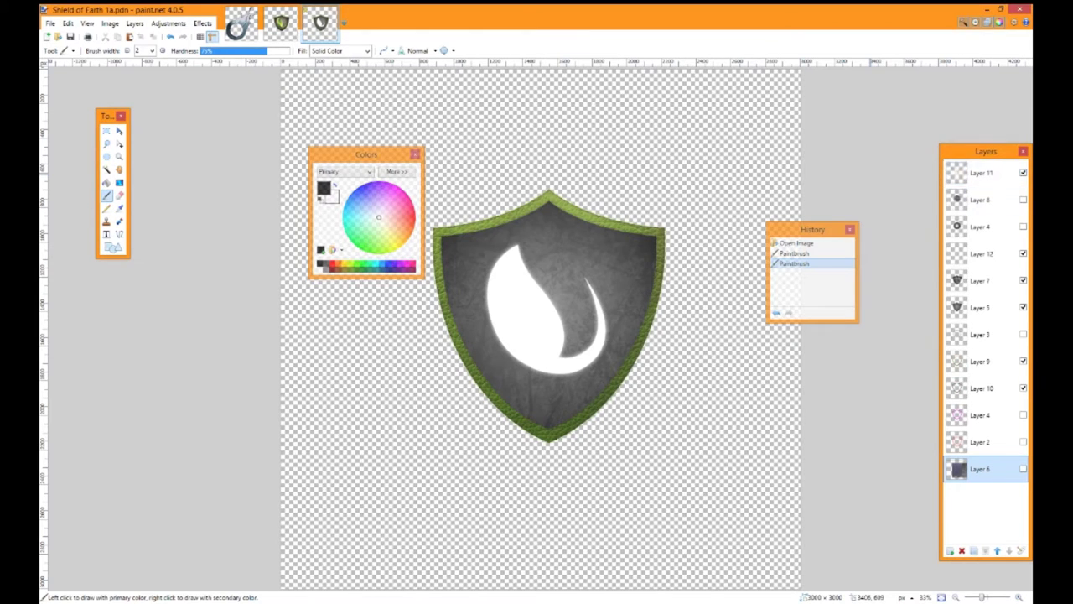
click(1023, 172)
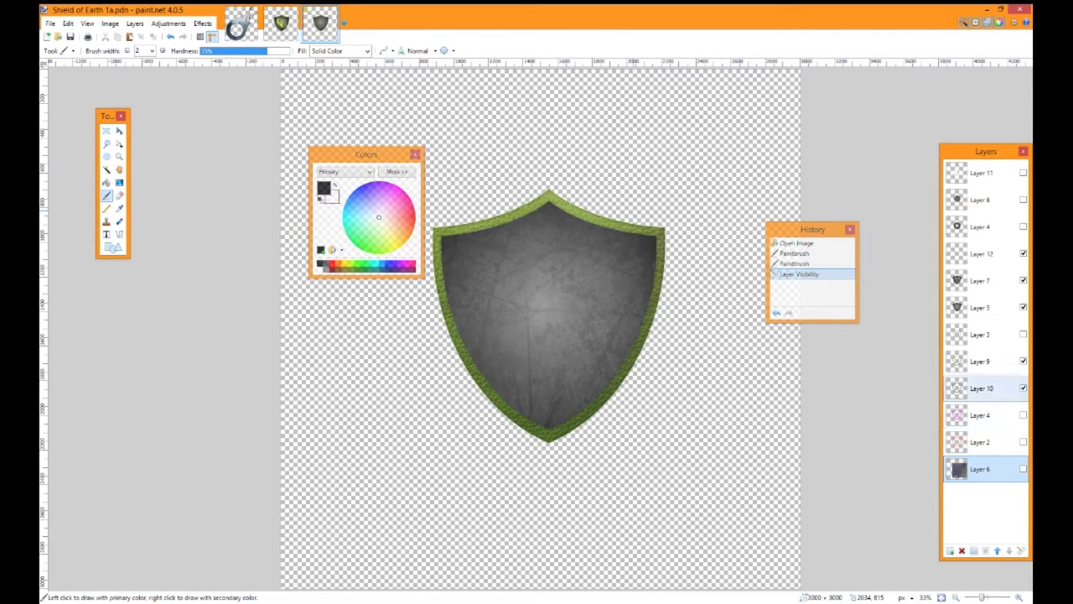
click(1022, 387)
click(1023, 361)
click(1023, 308)
click(1011, 281)
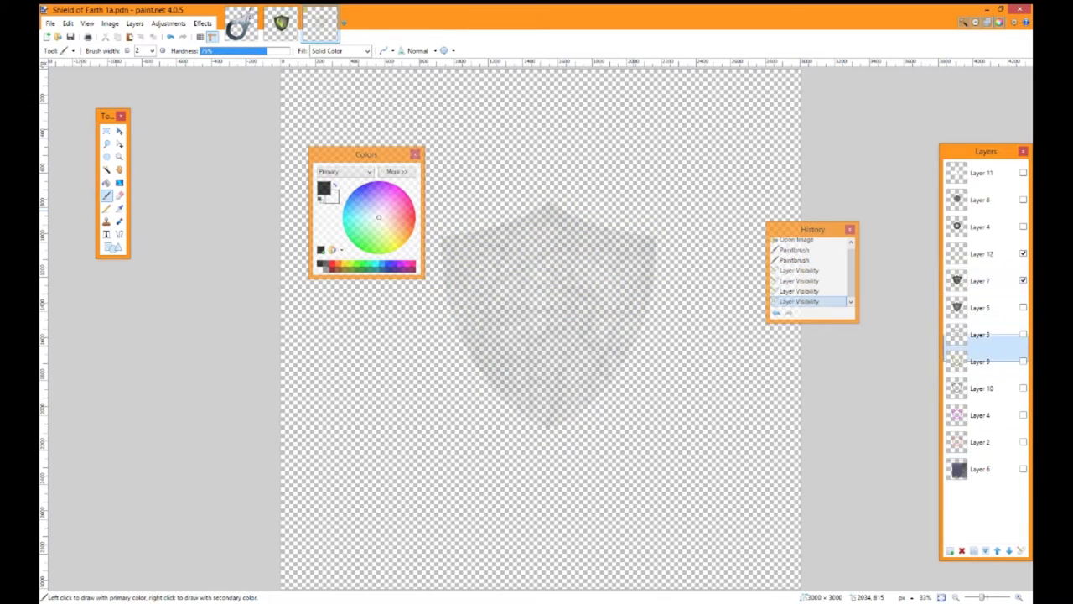
click(1023, 253)
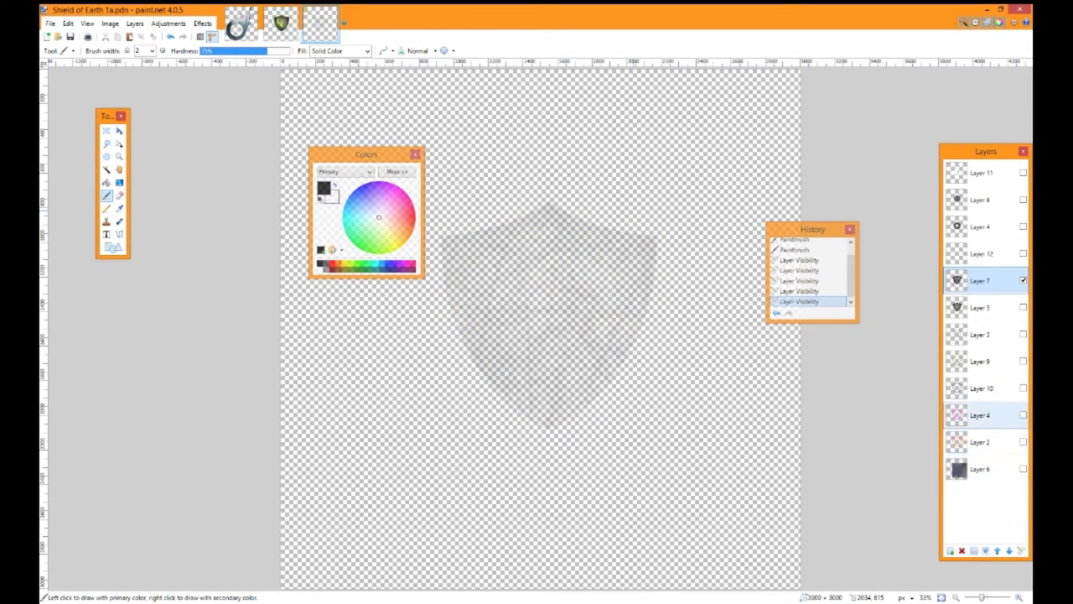
- Preview the magenta border on the lower Layer 4 and the red outline on Layer 2, leaving Layer 10's gray border shown instead
click(1023, 414)
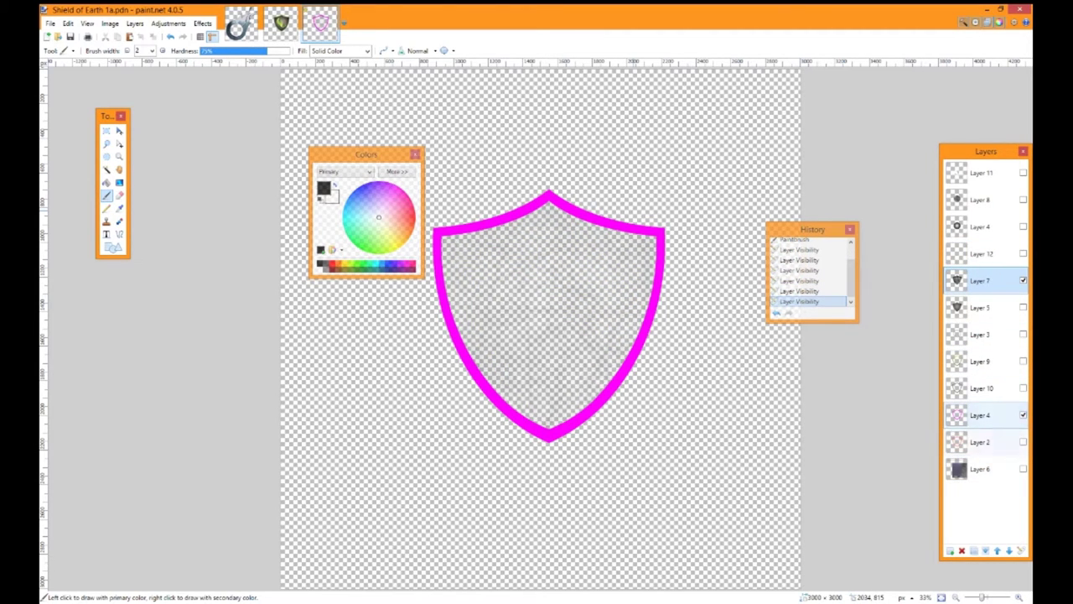
click(1023, 441)
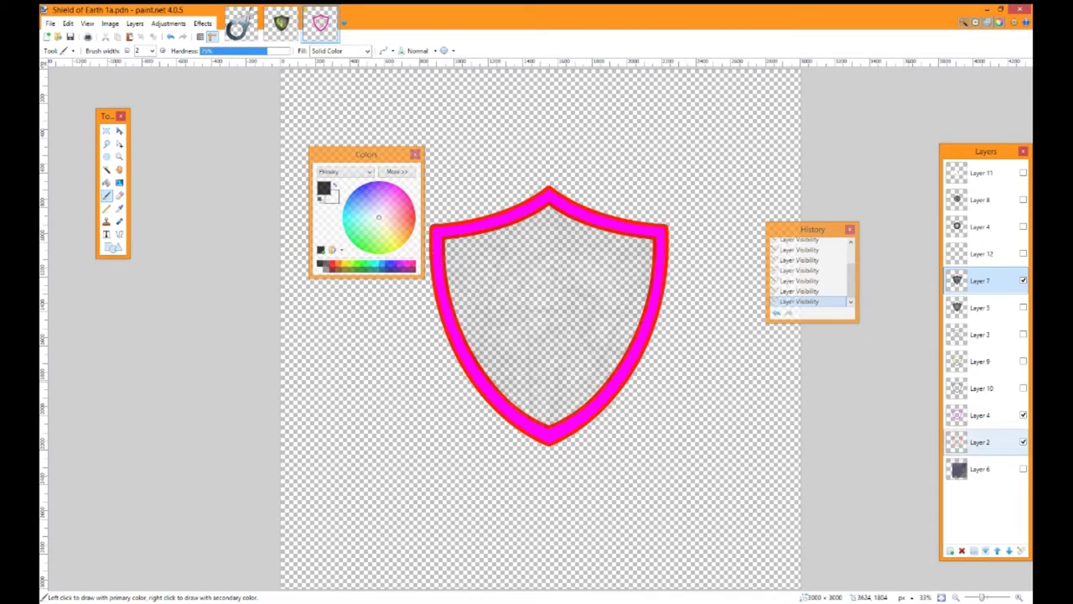
click(1023, 442)
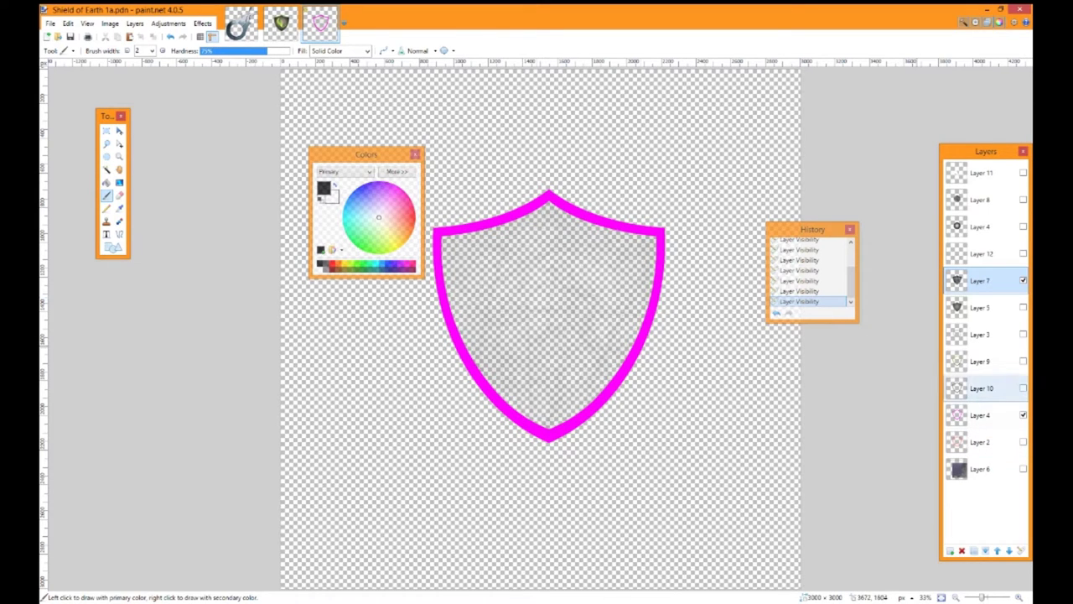
click(1023, 415)
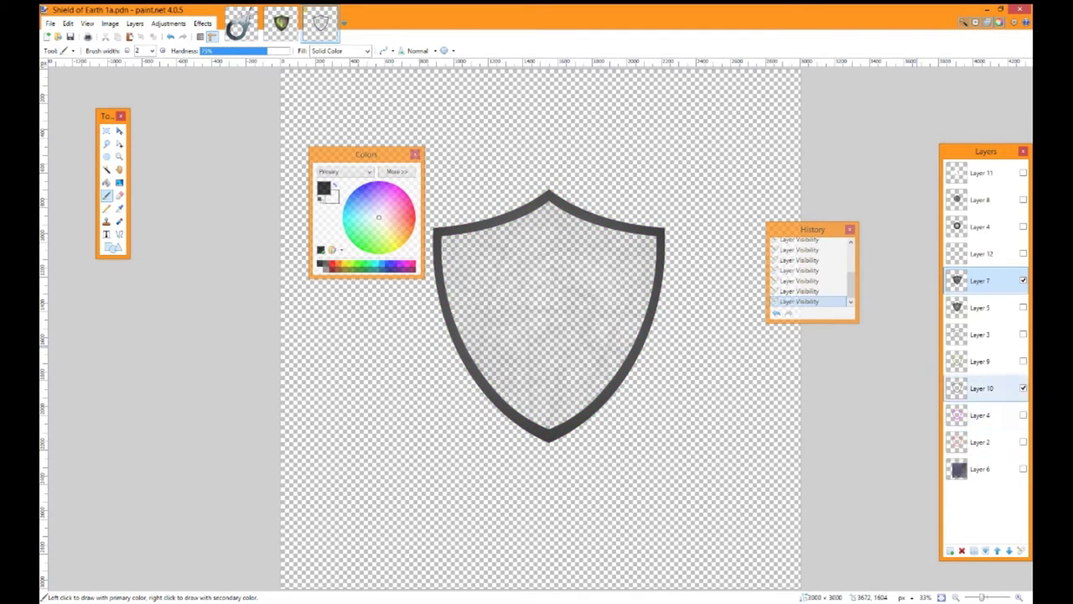
- Compare the border with Layer 9 shown and hidden over Layer 10, leaving Layer 9's green texture visible and active
click(979, 362)
click(1022, 361)
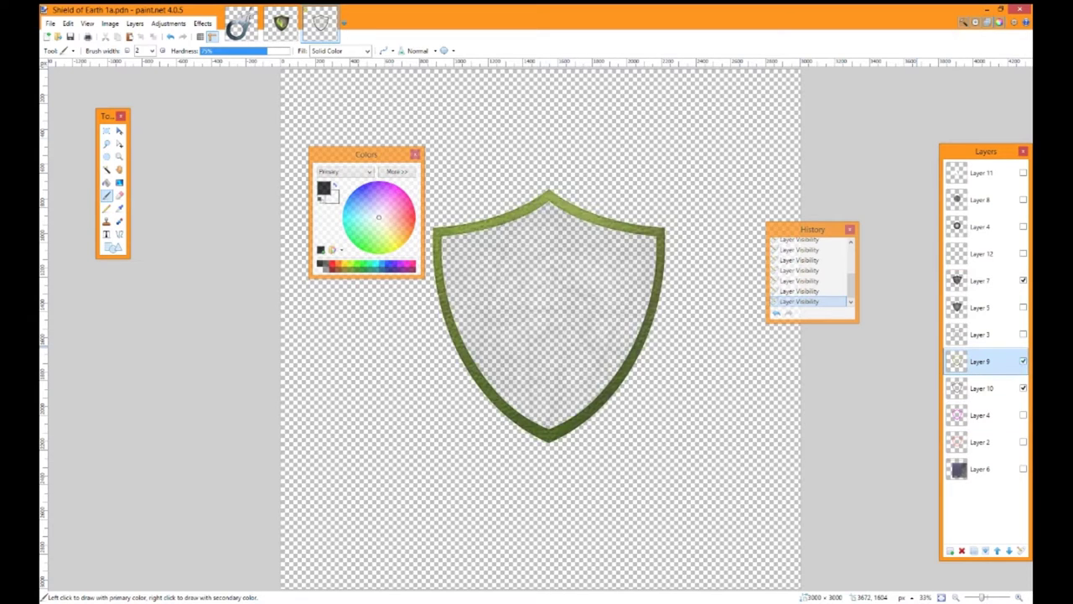
click(1023, 361)
click(980, 388)
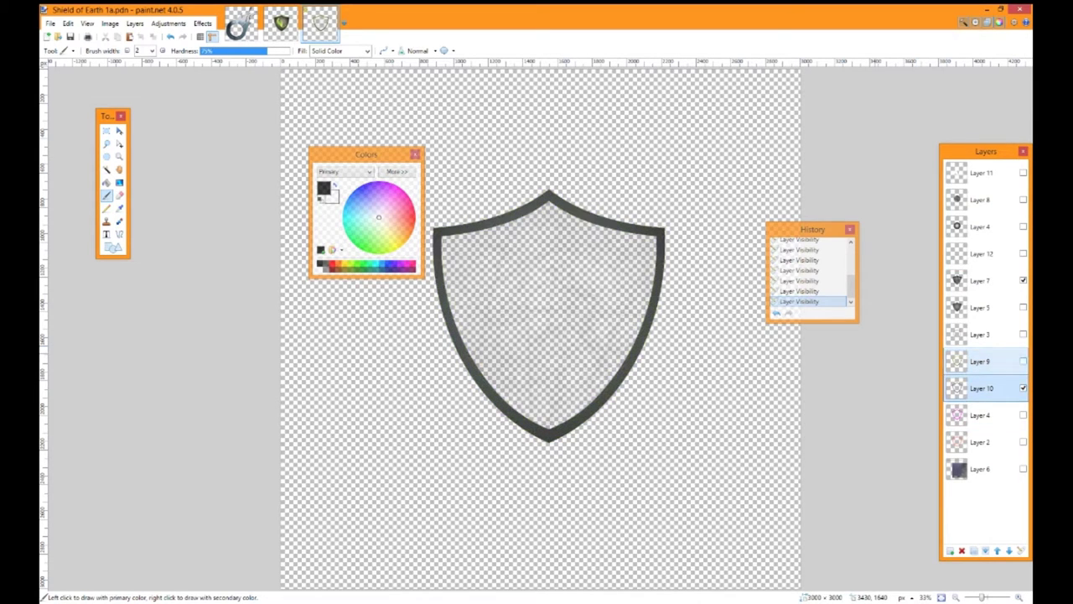
click(1023, 361)
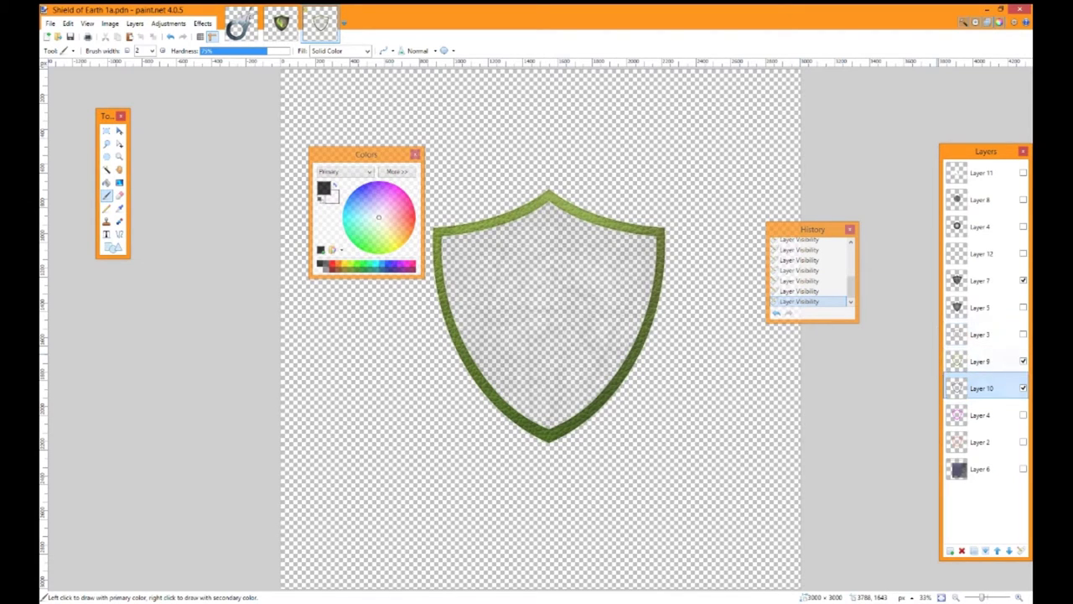
click(981, 362)
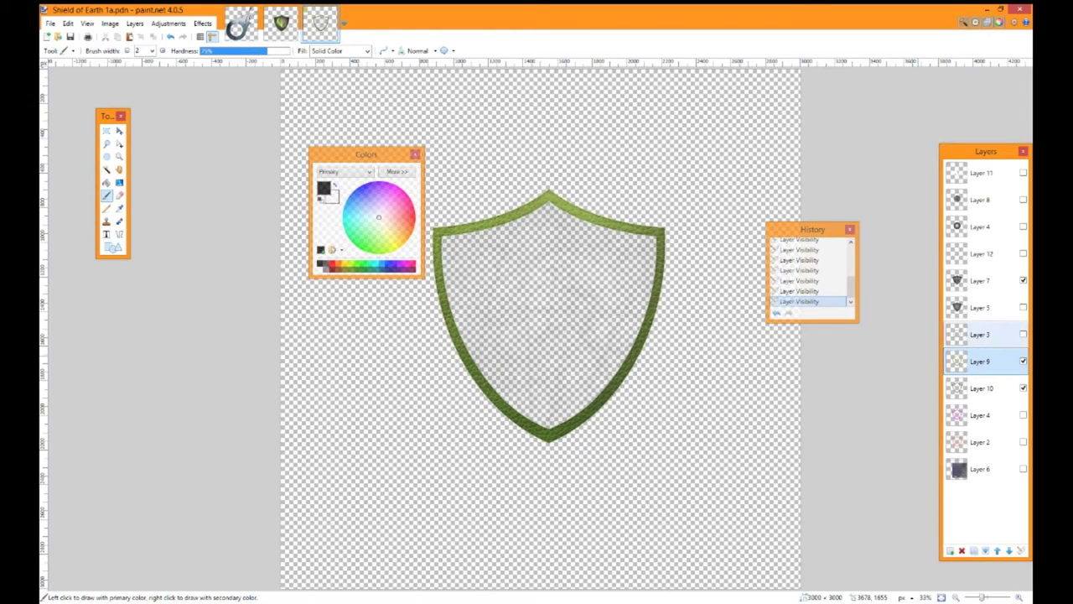
- Toggle the shield's gradient fill on Layer 5 and its grunge texture on Layer 7, leaving both visible, and choose the Gradient tool
click(1023, 307)
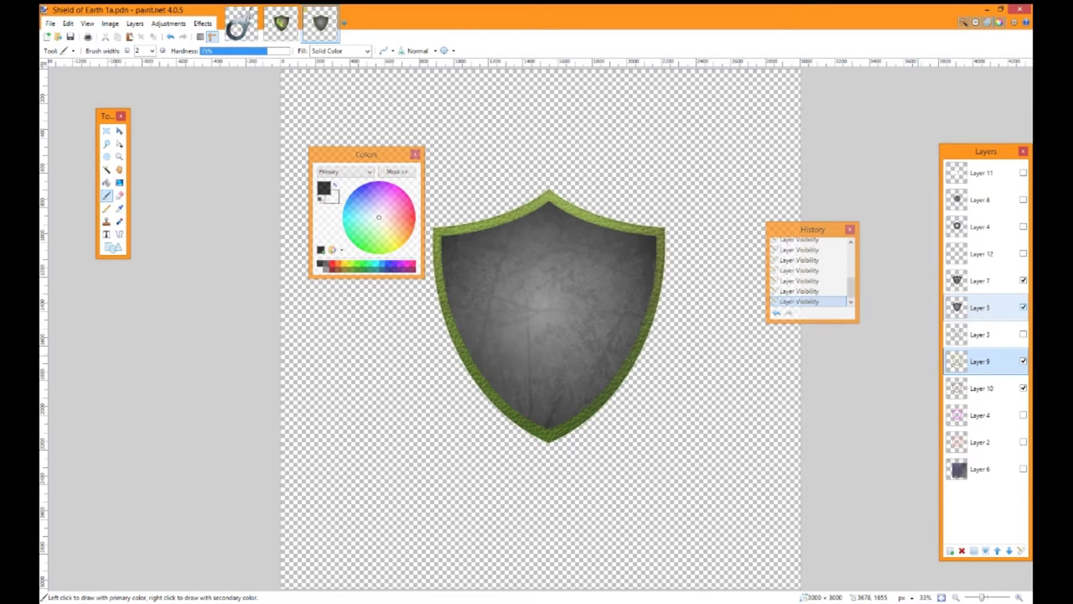
click(1023, 307)
click(1023, 280)
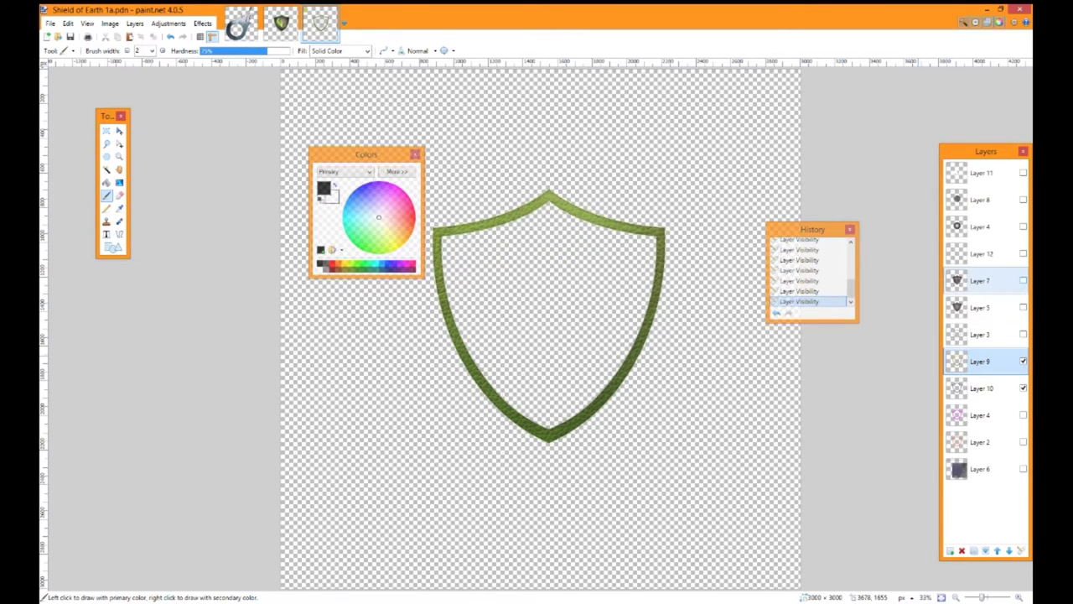
click(1023, 307)
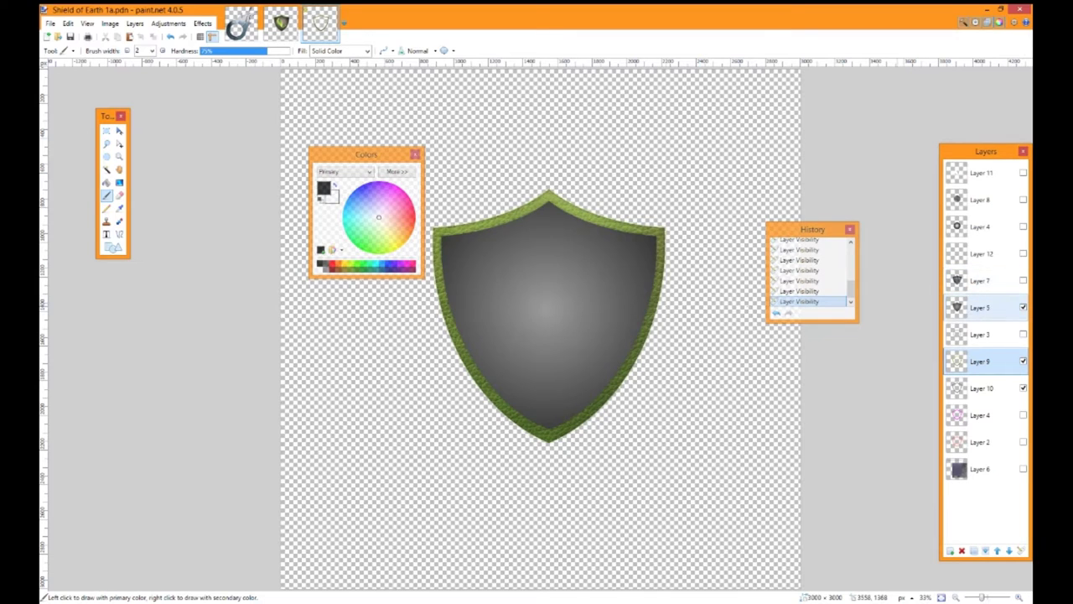
click(120, 182)
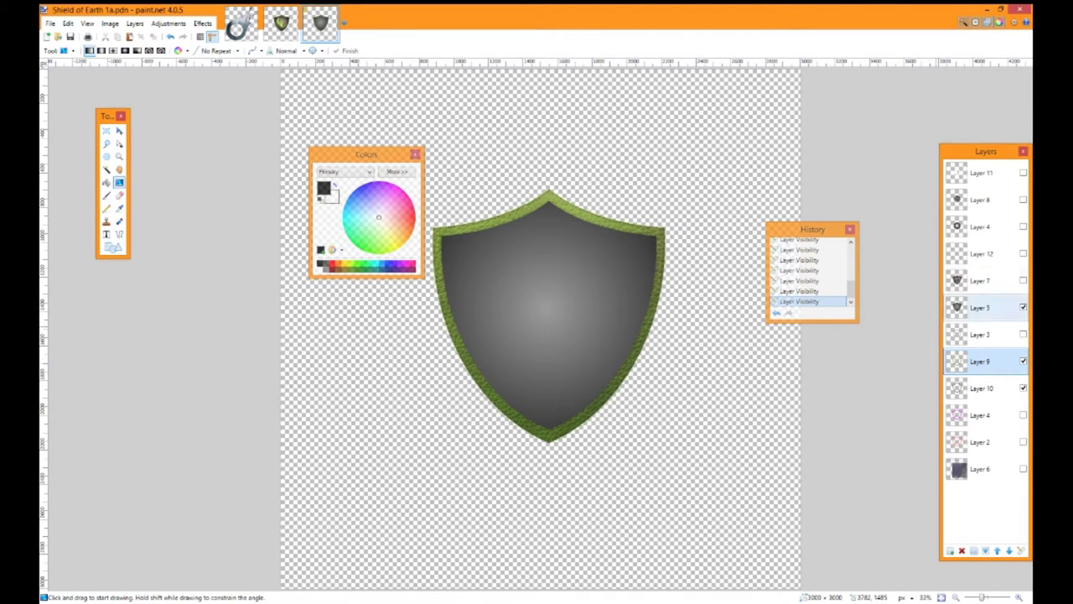
click(1023, 280)
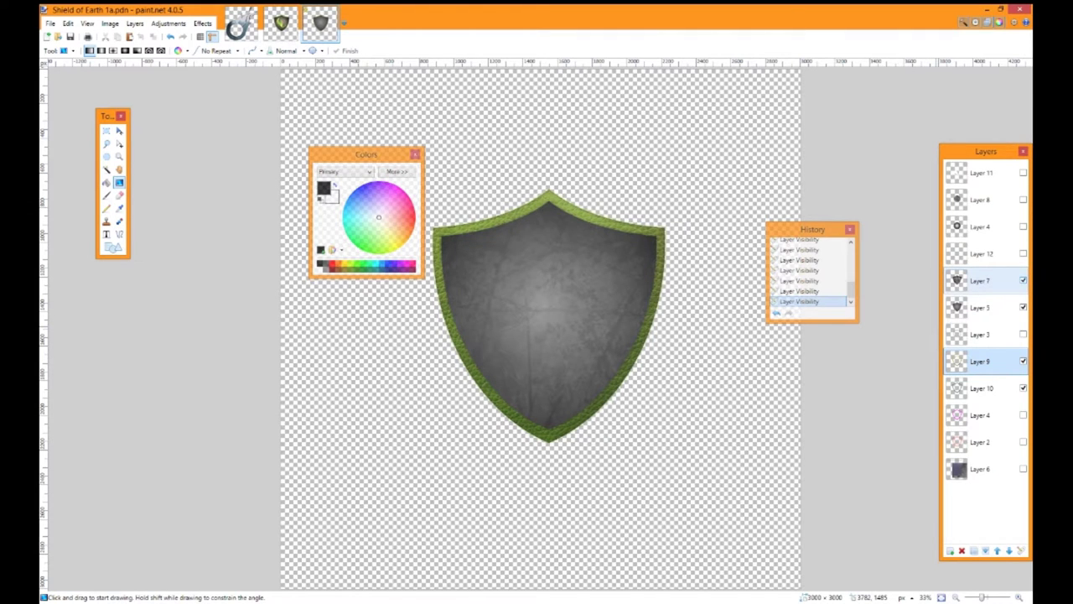
- Inspect the blend mode and opacity in Layer 7's properties
click(982, 281)
click(1021, 550)
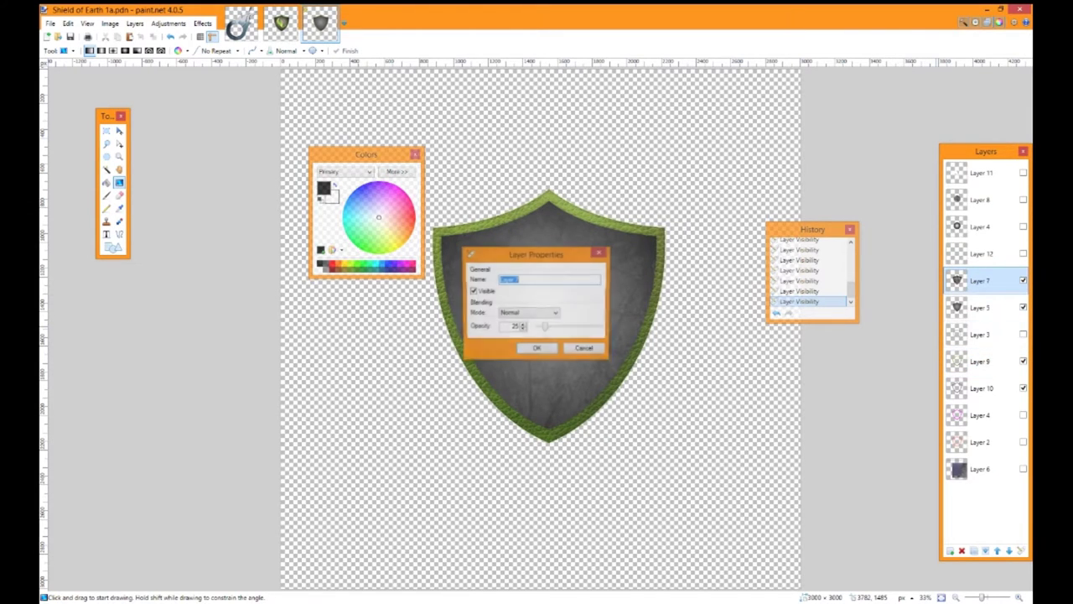
click(600, 253)
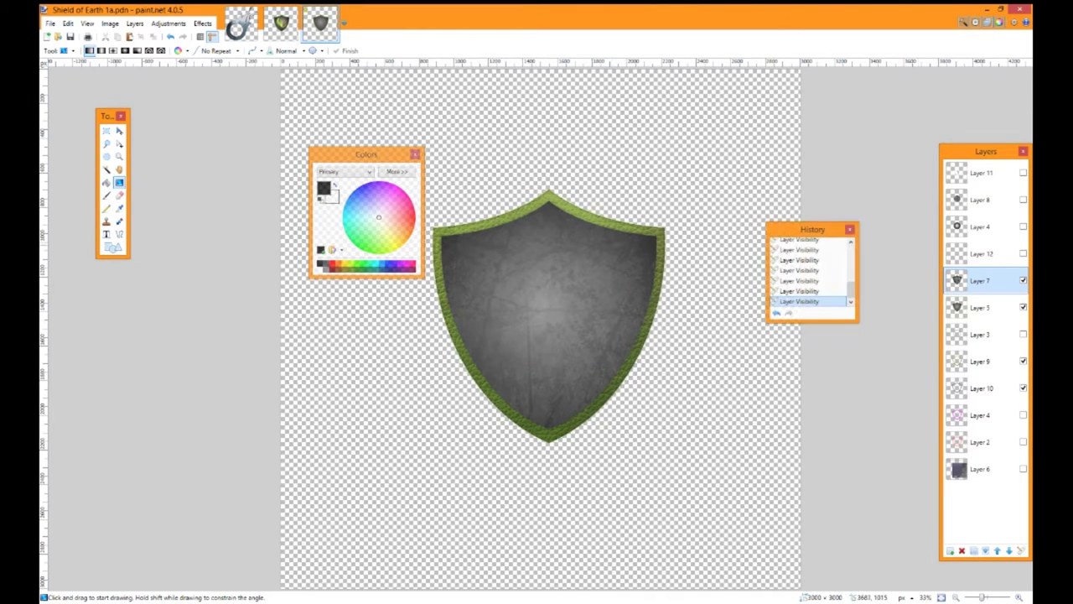
- Preview the gray sphere on the upper Layer 4 and the content of Layer 11, hiding both again
click(1023, 226)
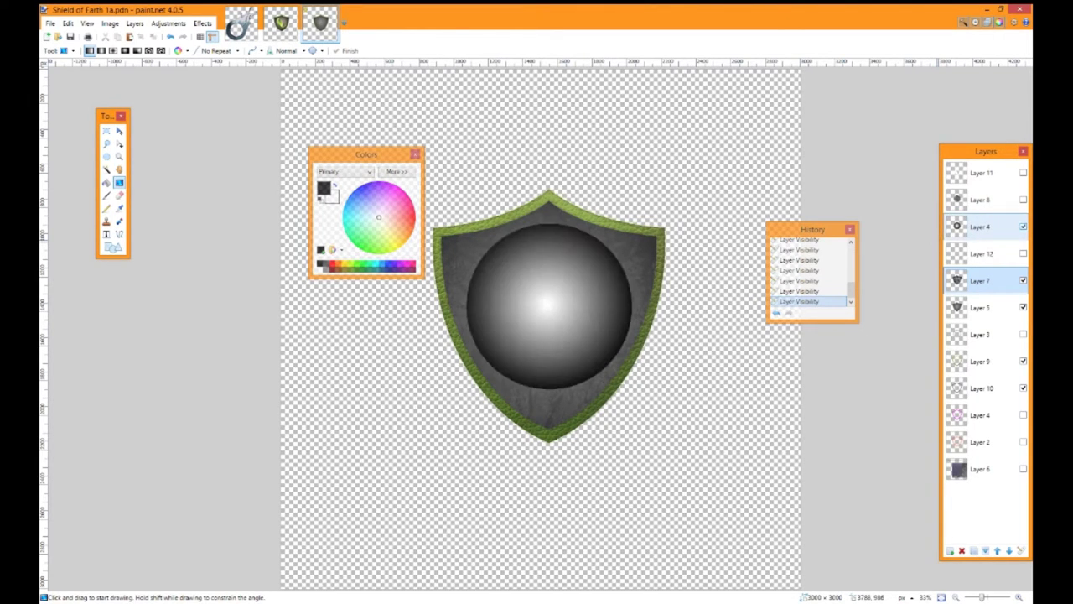
click(1023, 226)
click(1023, 172)
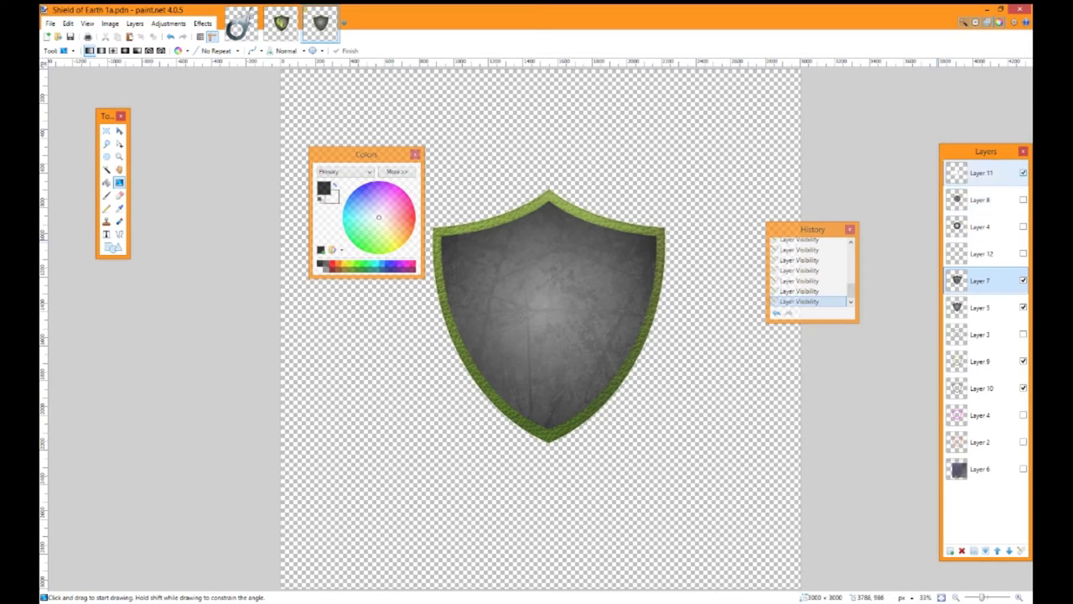
click(1023, 173)
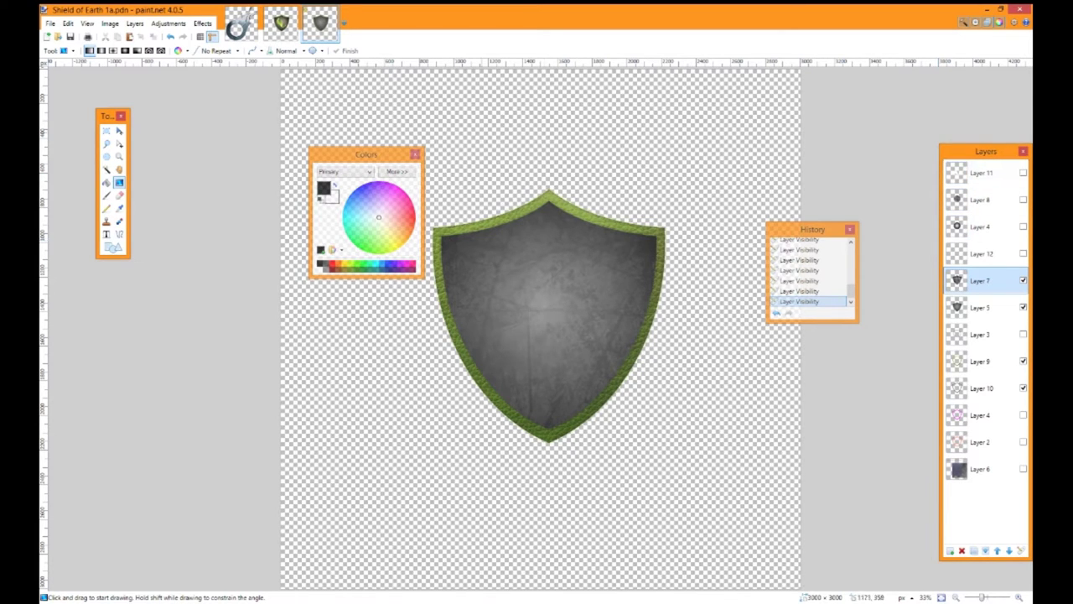
- Copy the whole flaming ring emblem from FIRE O.png and return to Shield of Earth 1a.pdn
click(240, 25)
key(s)
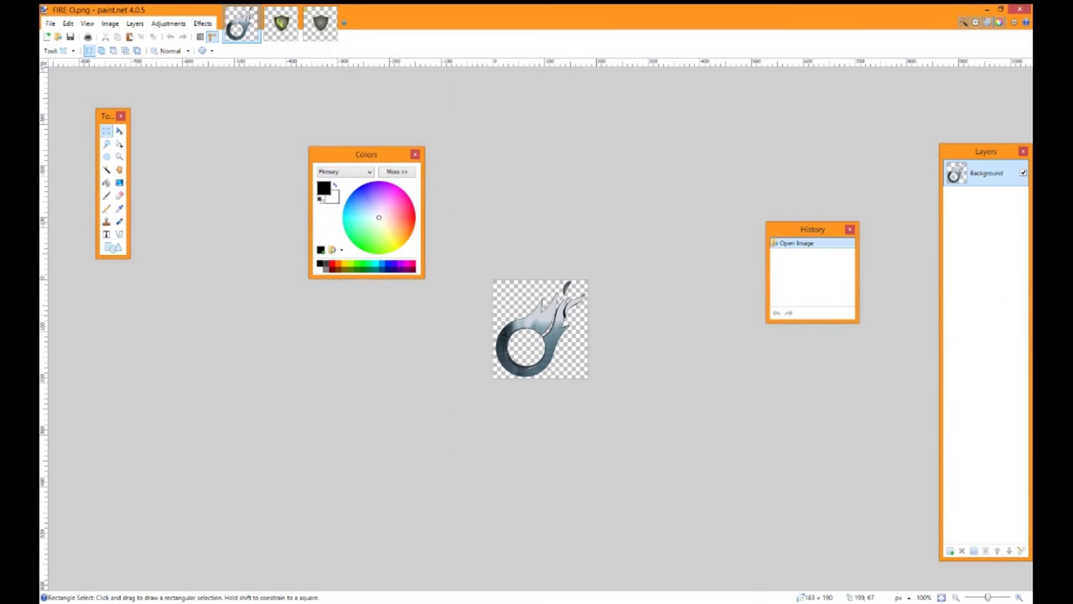
drag(450, 262, 600, 390)
key(ctrl+c)
click(320, 24)
- Try pasting the copied emblem onto Layer 7 and undo the paste
key(ctrl+v)
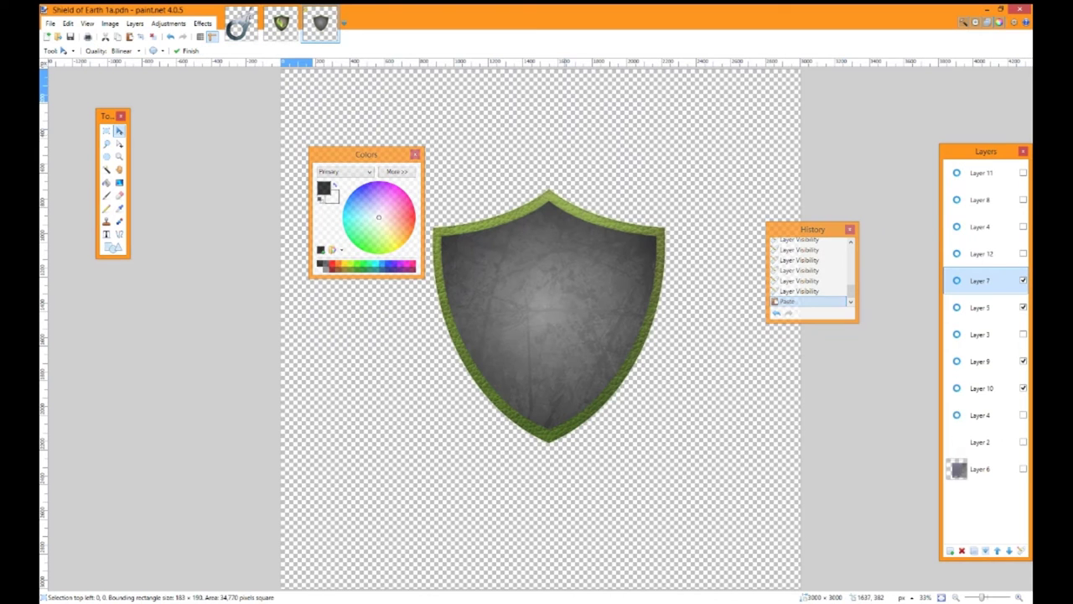
key(ctrl+z)
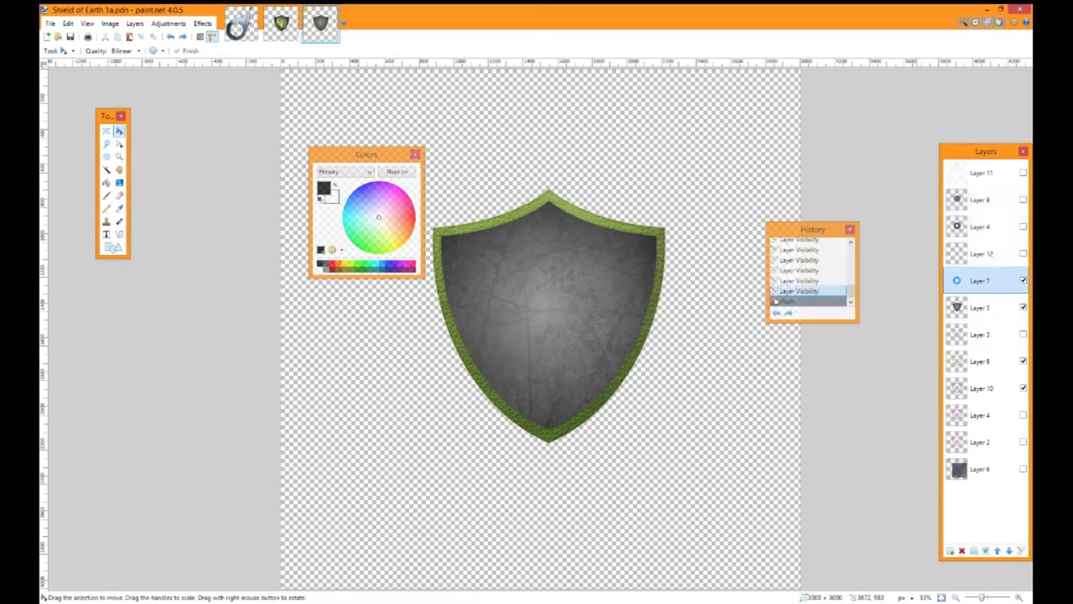
- Add a new layer above Layer 11 and paste the flaming ring emblem onto it
click(979, 200)
click(981, 173)
click(949, 551)
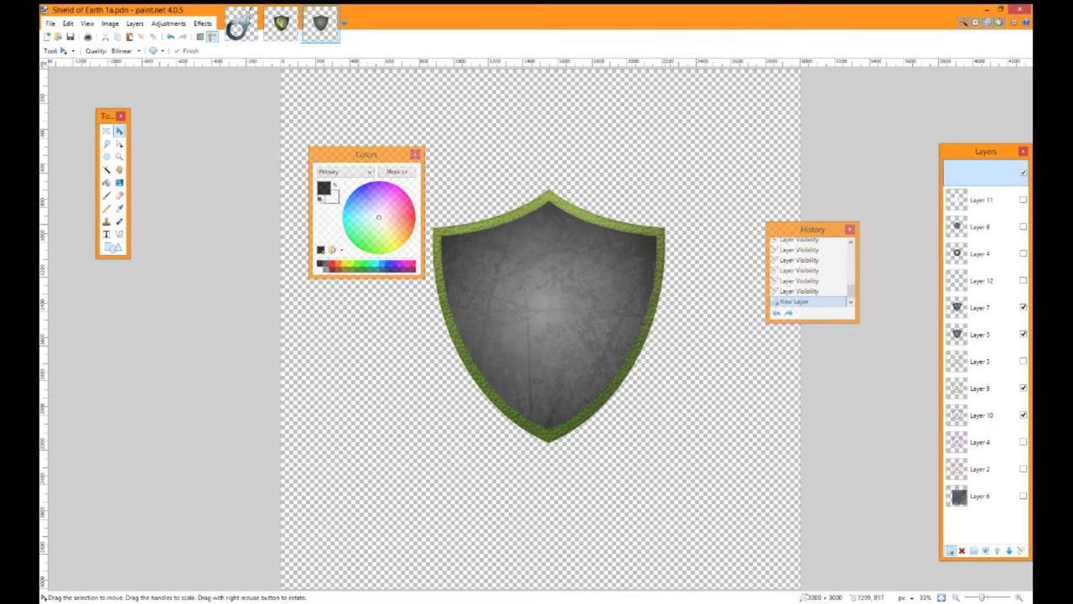
key(ctrl+v)
- Enlarge the emblem to about 853 × 886 pixels and place it on the shield with its flame tip overlapping the upper-right border
drag(297, 86, 291, 86)
drag(327, 119, 645, 402)
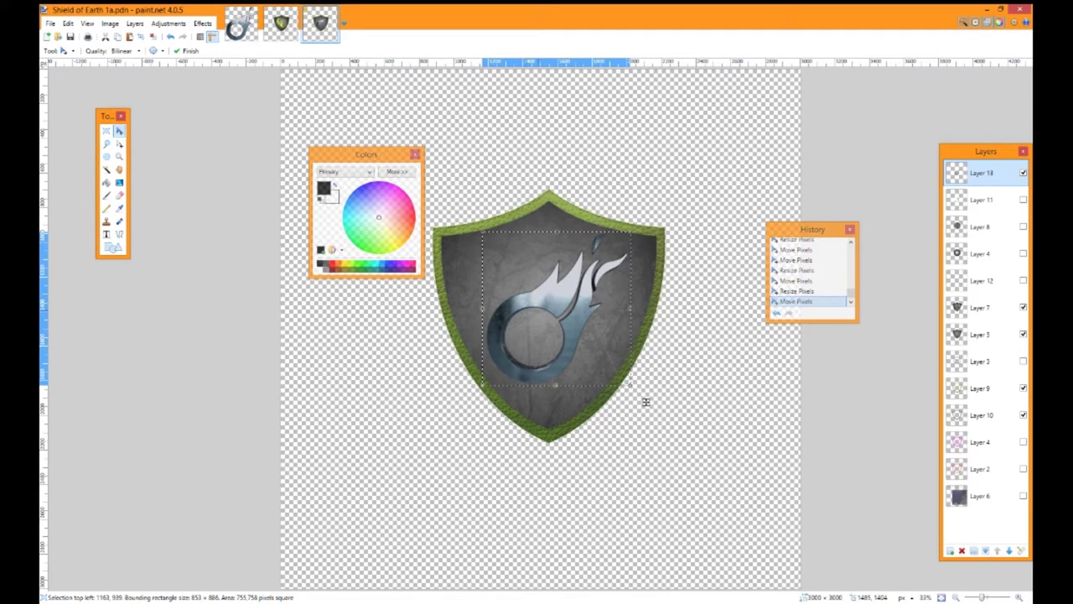
drag(646, 400, 662, 380)
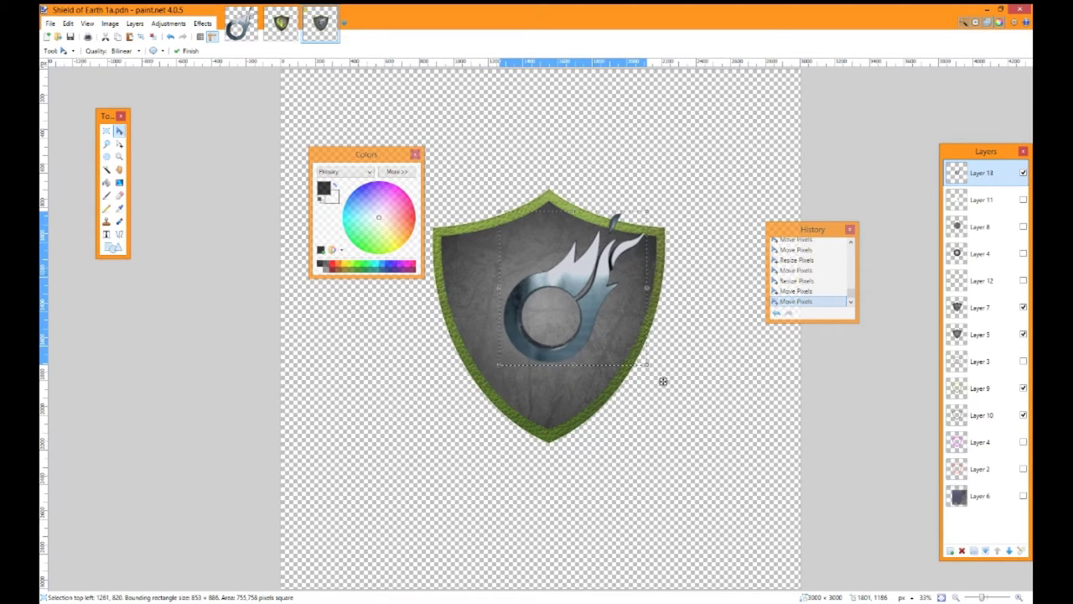
key(s)
mouse_move(601, 196)
mouse_down()
mouse_move(652, 235)
mouse_move(644, 223)
mouse_up()
key(ctrl+d)
- Select the area enclosed by the green border on Layer 9 with the Magic Wand
key(z)
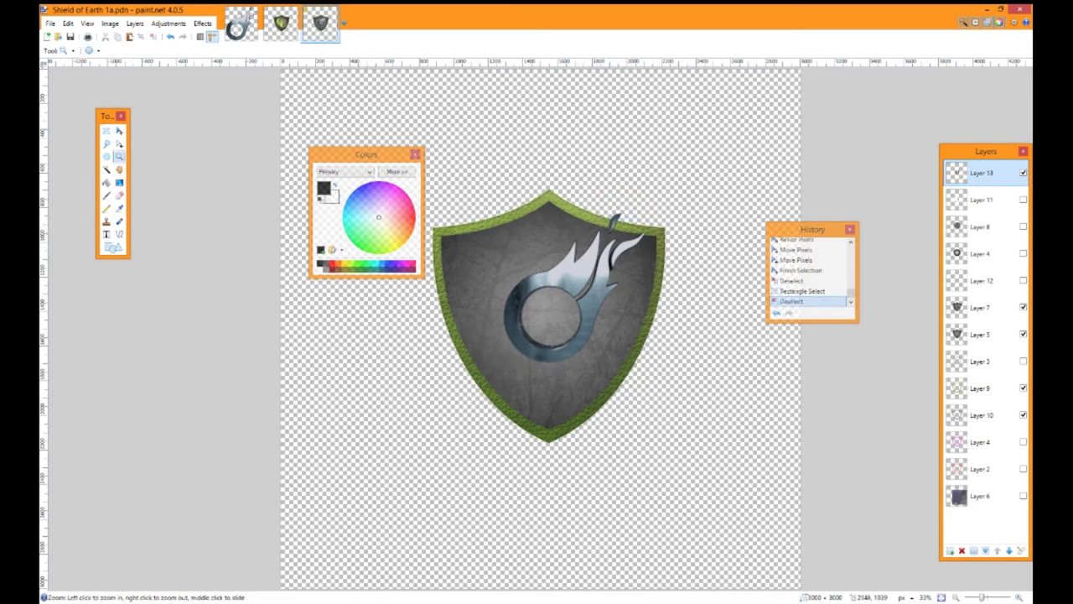
click(653, 249)
click(106, 168)
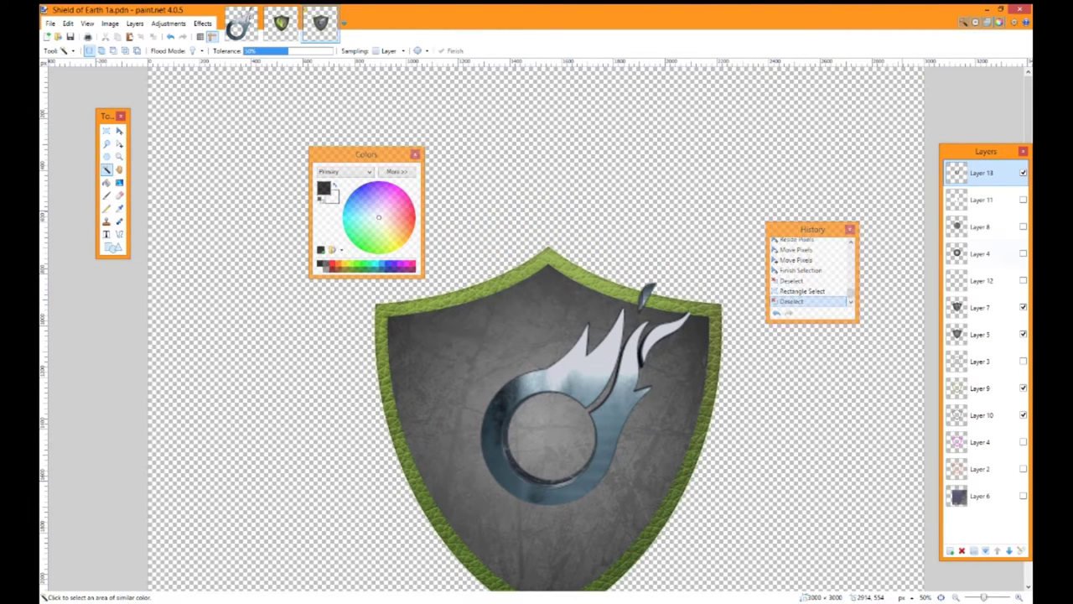
click(981, 388)
click(707, 216)
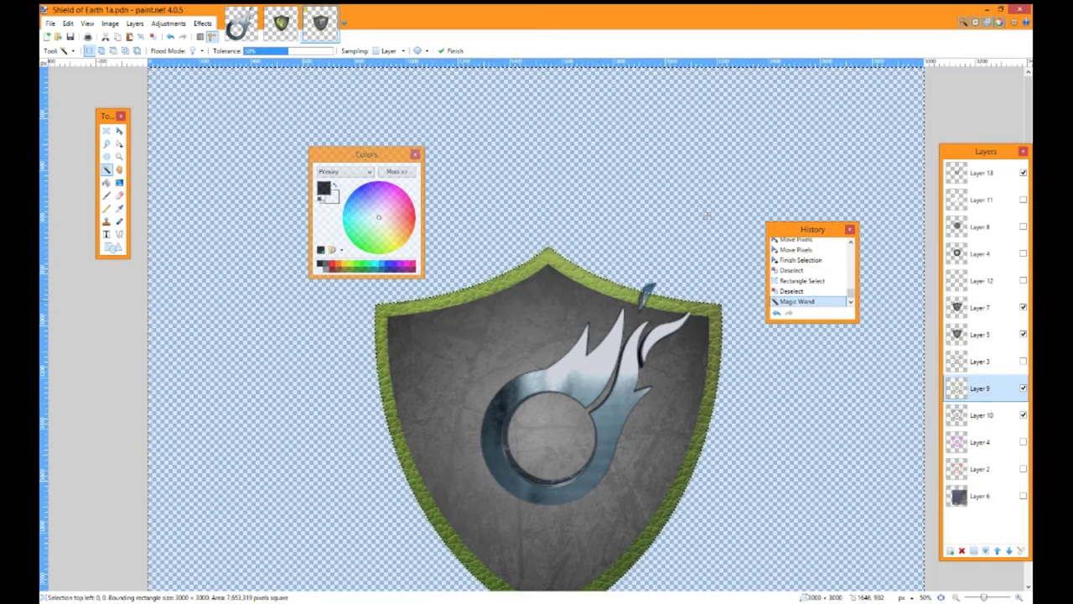
click(583, 309)
click(635, 197)
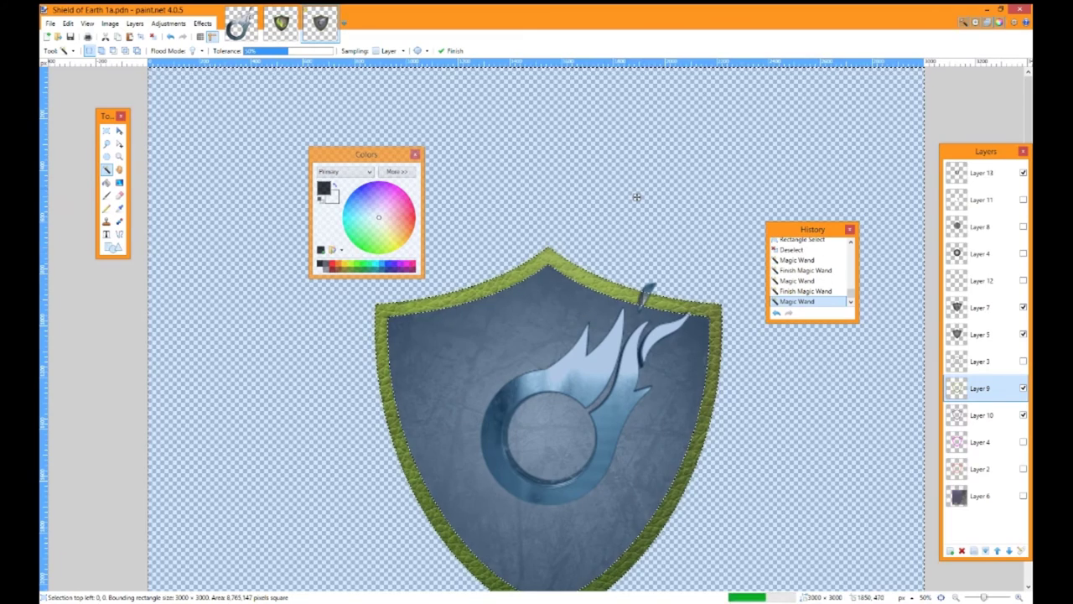
key(s)
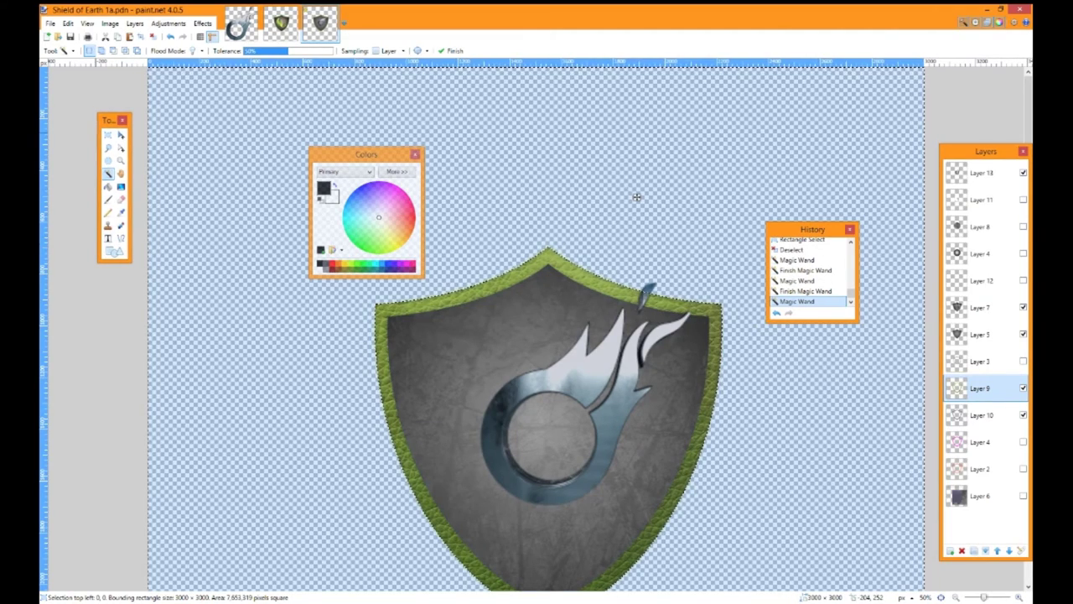
key(ctrl+d)
click(107, 172)
click(537, 305)
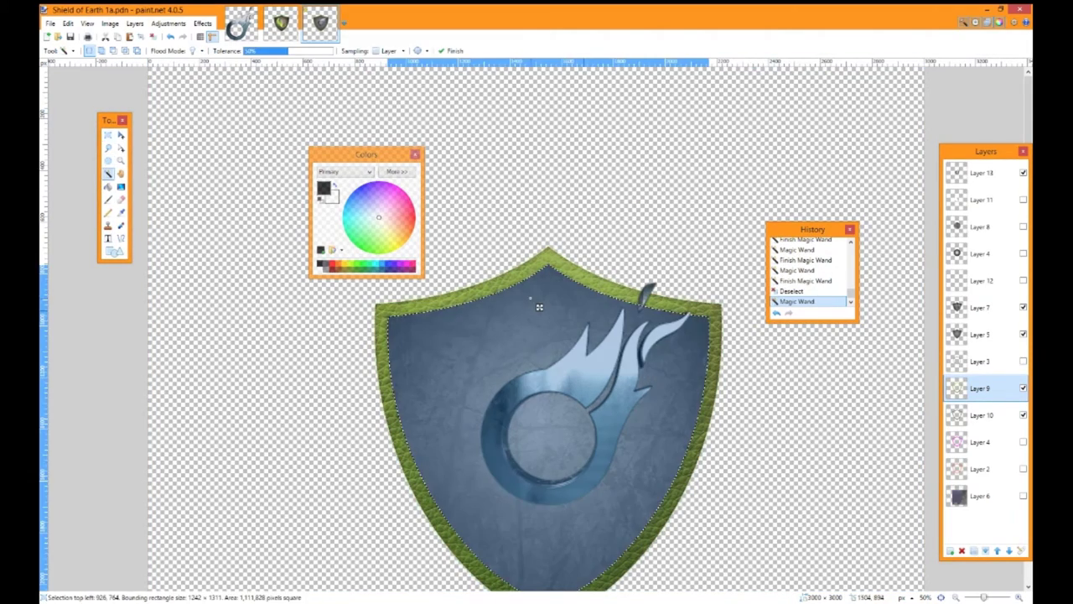
- Erase the part of the flame emblem on Layer 13 that extends beyond the area enclosed by the border
click(1023, 414)
click(1023, 414)
key(ctrl+i)
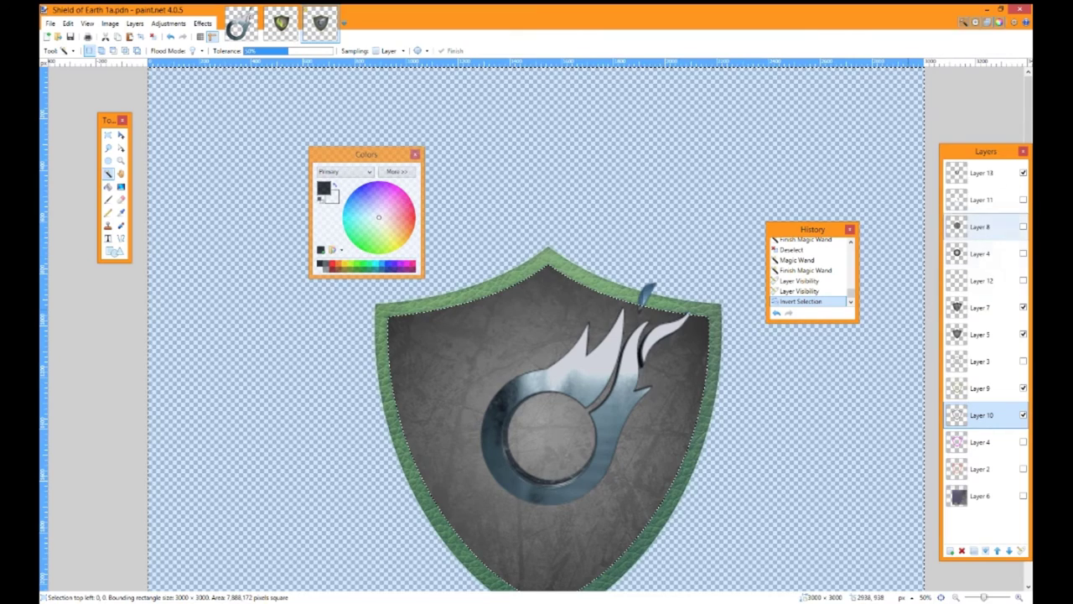
click(979, 173)
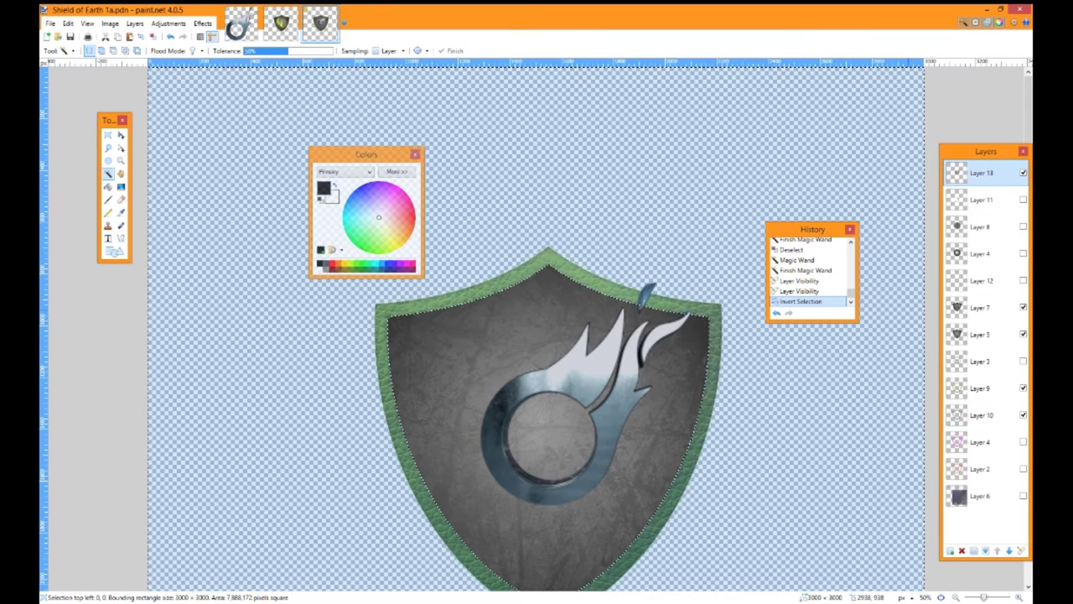
key(Delete)
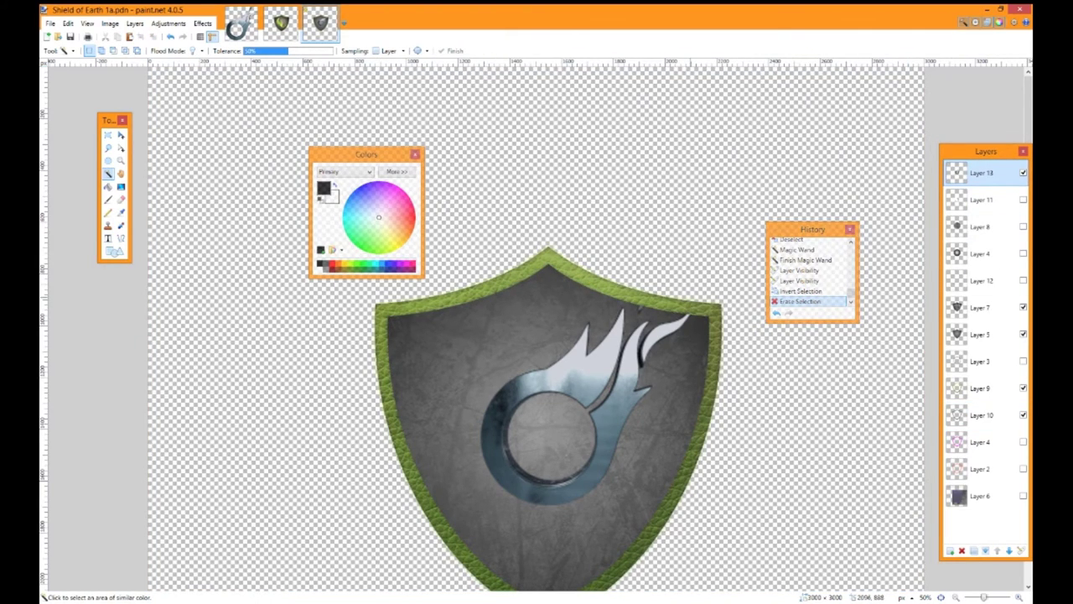
key(ctrl+minus)
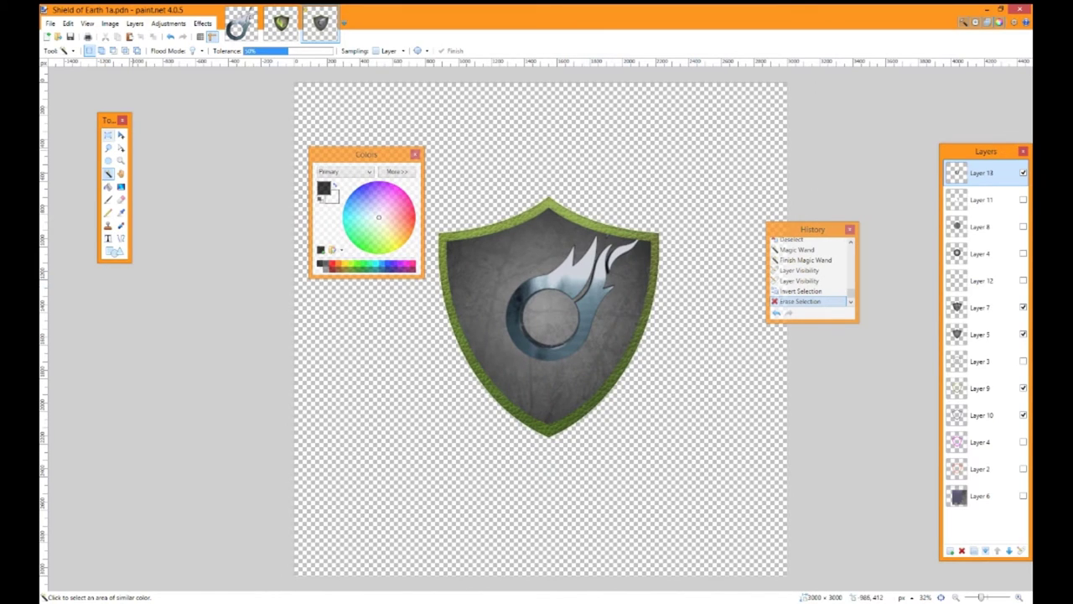
- Try recolouring the emblem green with Hue / Saturation at hue -86 and saturation 132, and cancel it
click(107, 135)
click(168, 24)
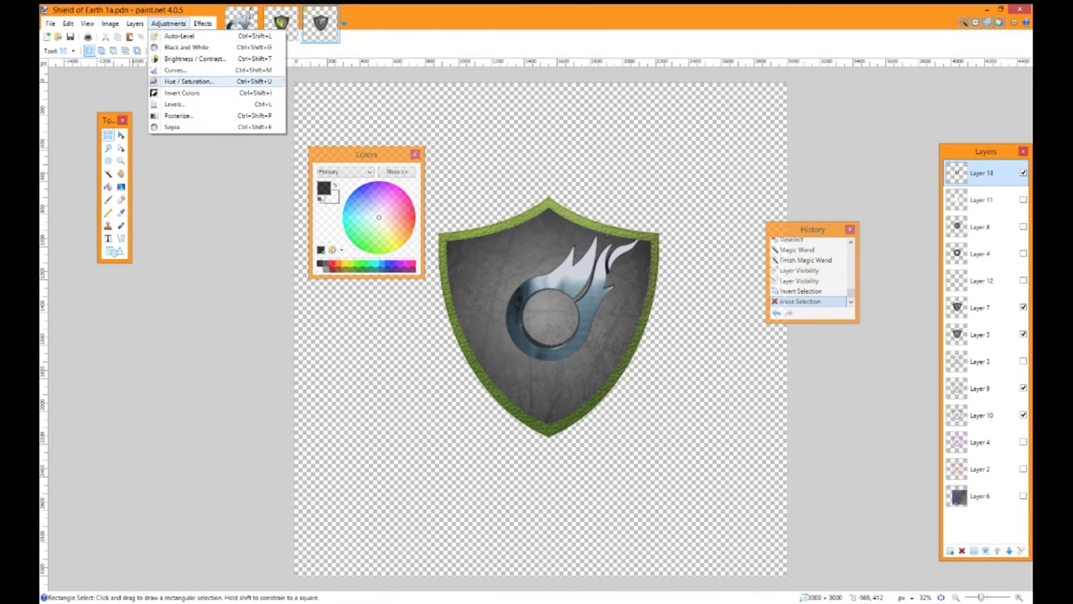
click(189, 81)
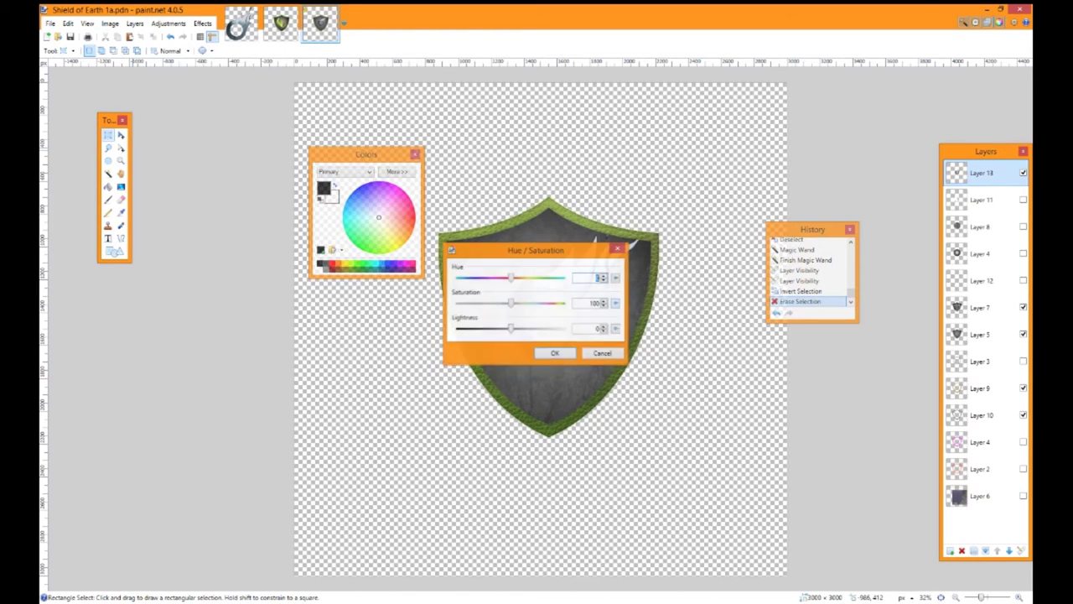
drag(536, 242, 271, 219)
text(180)
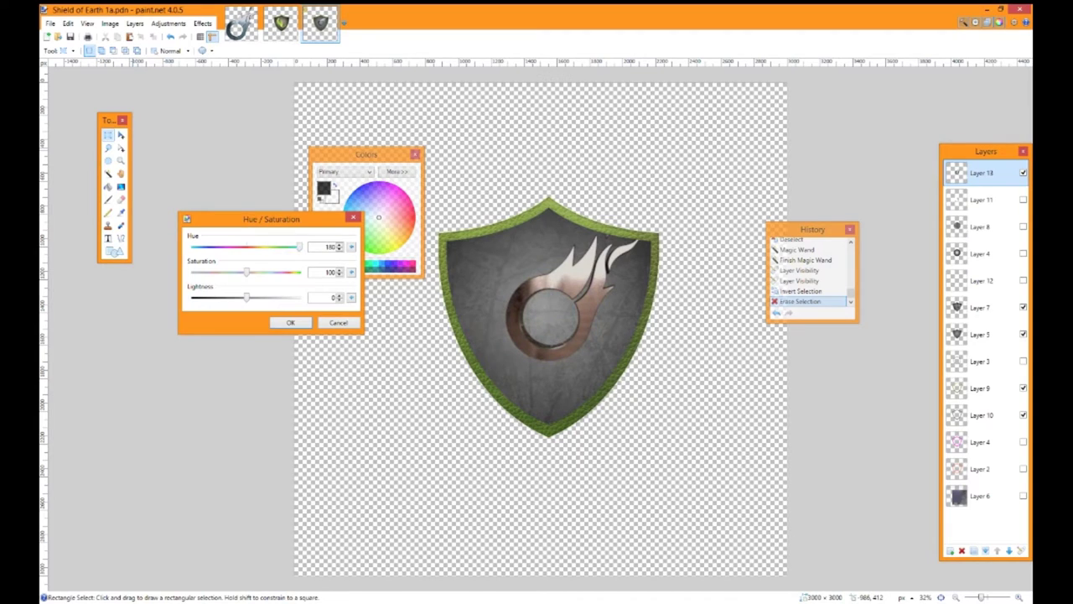
drag(300, 247, 263, 272)
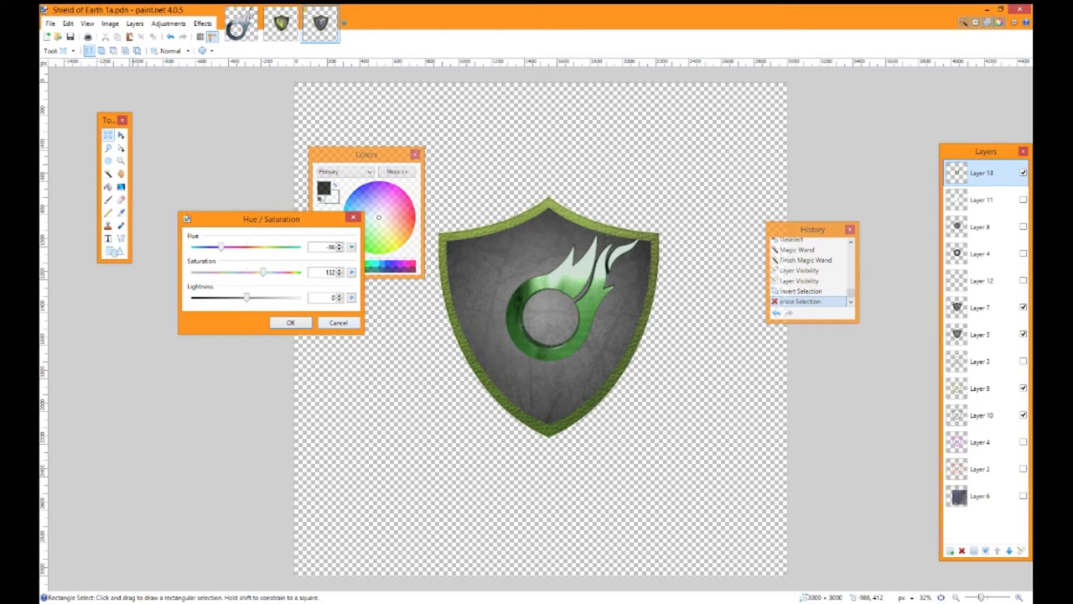
key(Escape)
- Undo the flame tip's erasure, and resize a rectangular selection around the whole emblem to 1101 × 1701 pixels
key(ctrl+z)
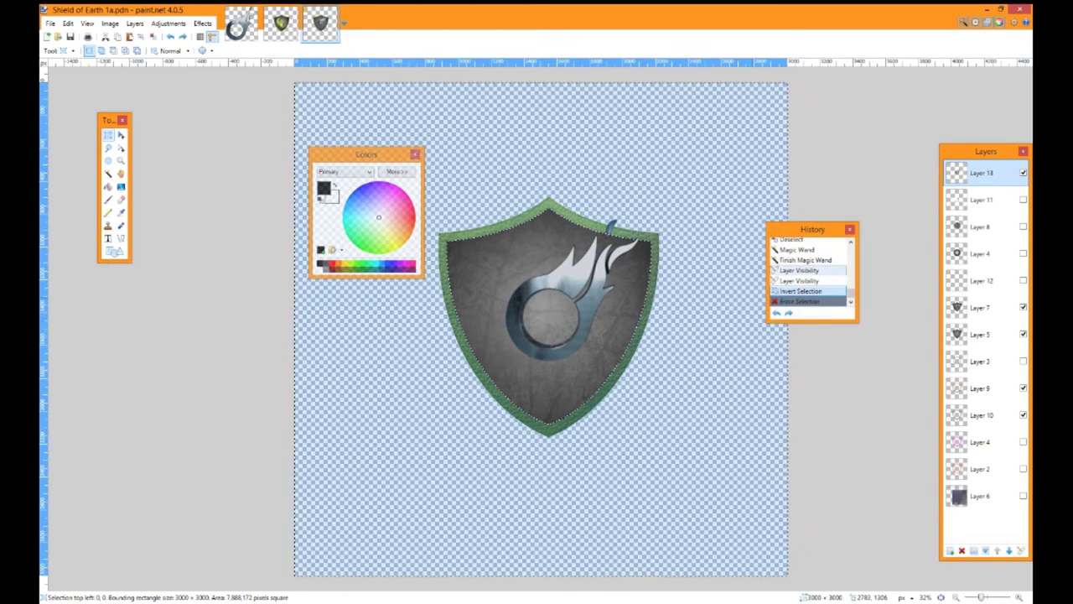
key(ctrl+d)
drag(490, 169, 665, 465)
click(121, 135)
click(663, 465)
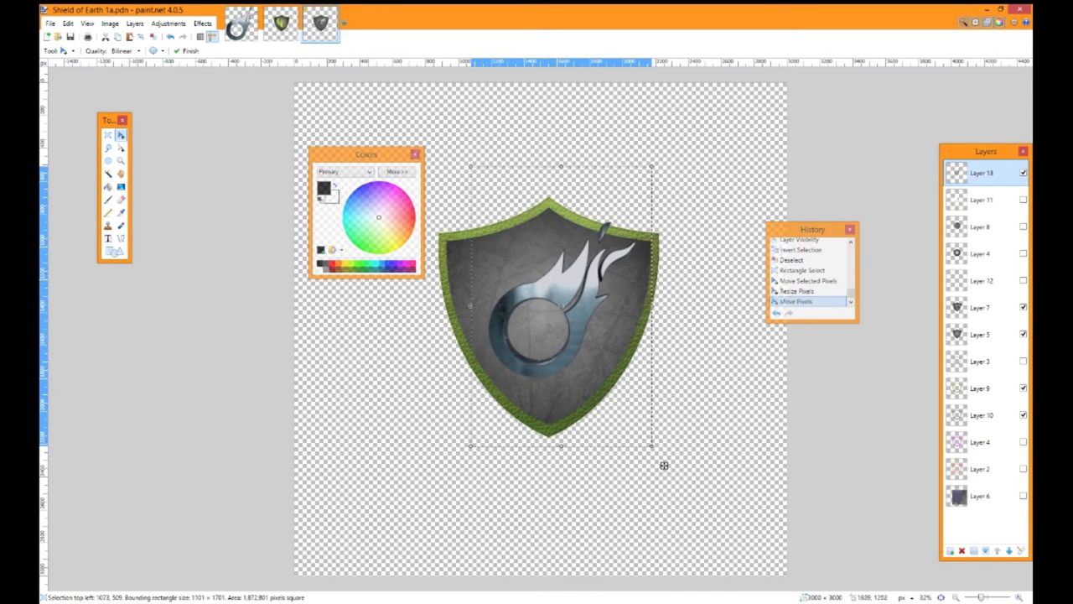
drag(663, 464, 682, 457)
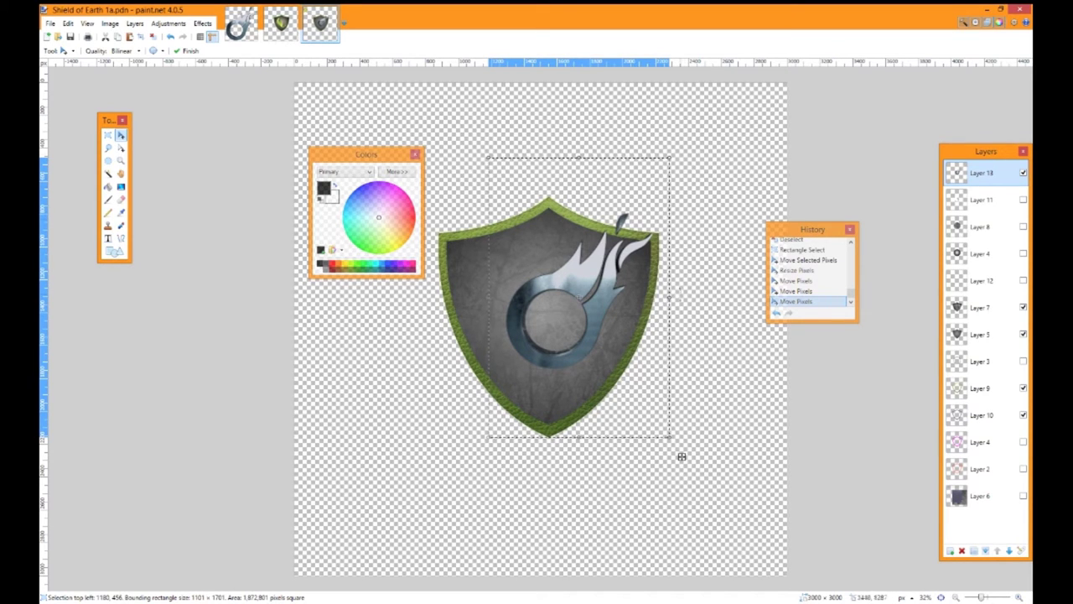
- Rotate the emblem by 41° so its flames point upward, and place it centrally inside the shield's border
drag(683, 450, 739, 365)
drag(574, 310, 575, 310)
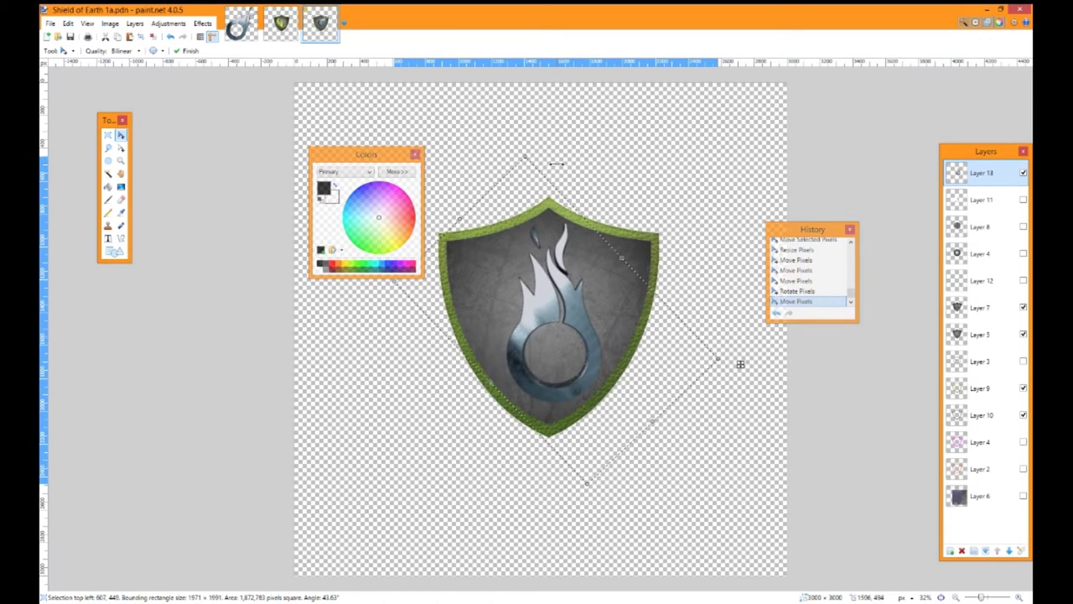
drag(526, 154, 525, 149)
drag(739, 366, 734, 374)
drag(579, 311, 577, 313)
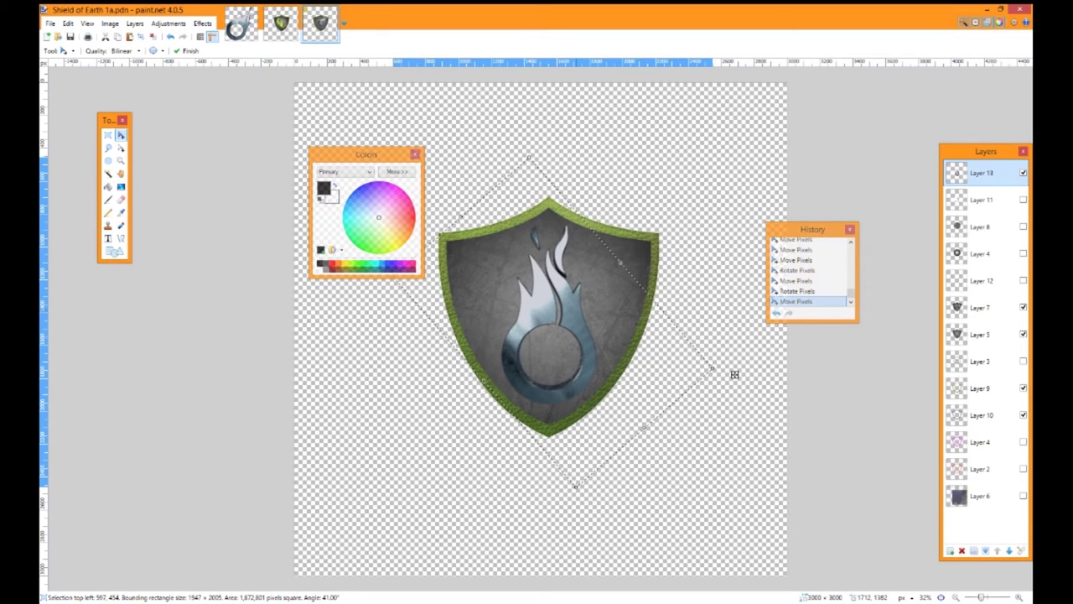
- Try shifting the upright emblem's hue to -69 with Hue / Saturation, and cancel the adjustment
click(169, 23)
click(203, 23)
click(169, 23)
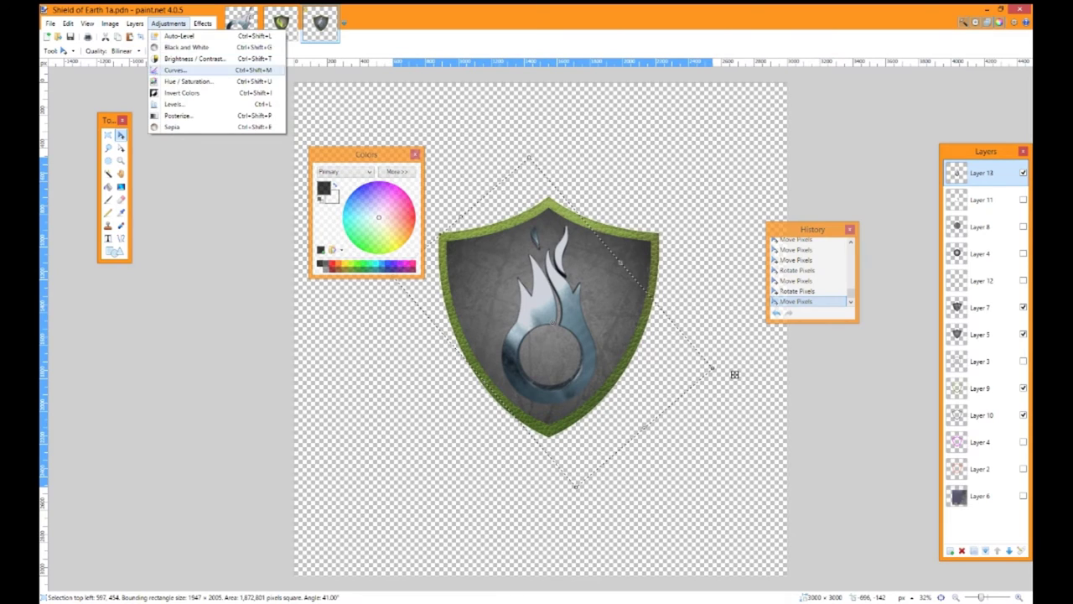
click(185, 82)
key(ctrl+shift+u)
text(145)
drag(564, 278, 491, 278)
drag(535, 250, 274, 197)
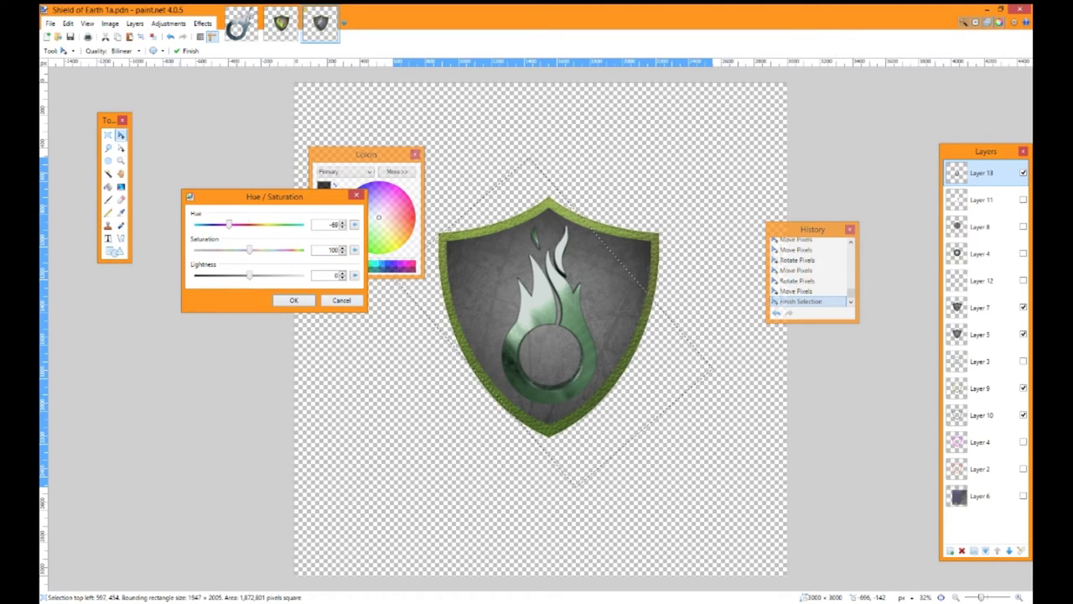
click(341, 301)
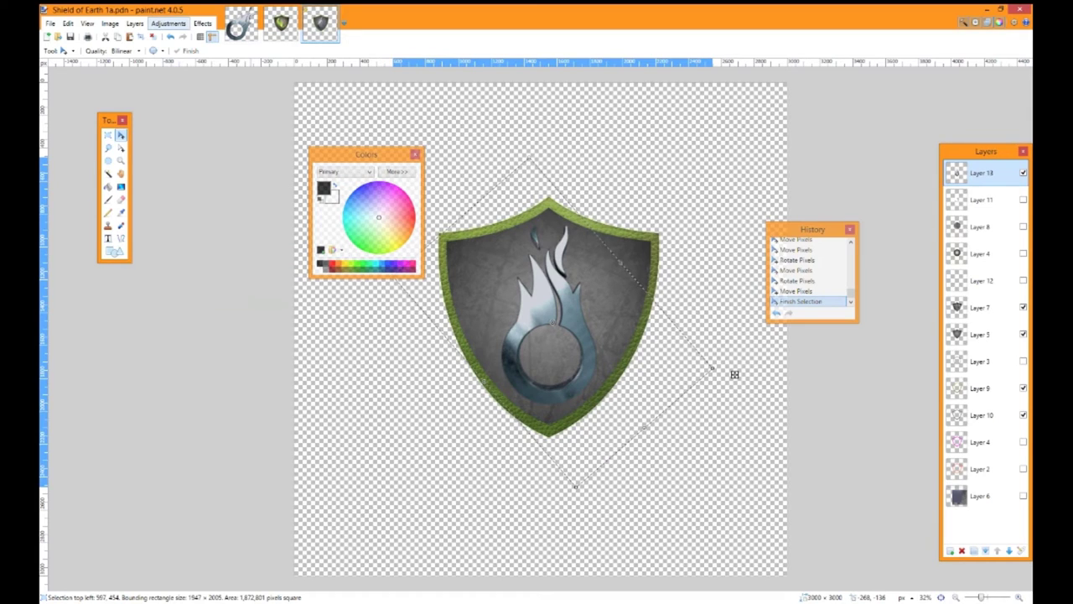
- Try Auto-Level on the emblem and undo it
click(168, 24)
click(180, 37)
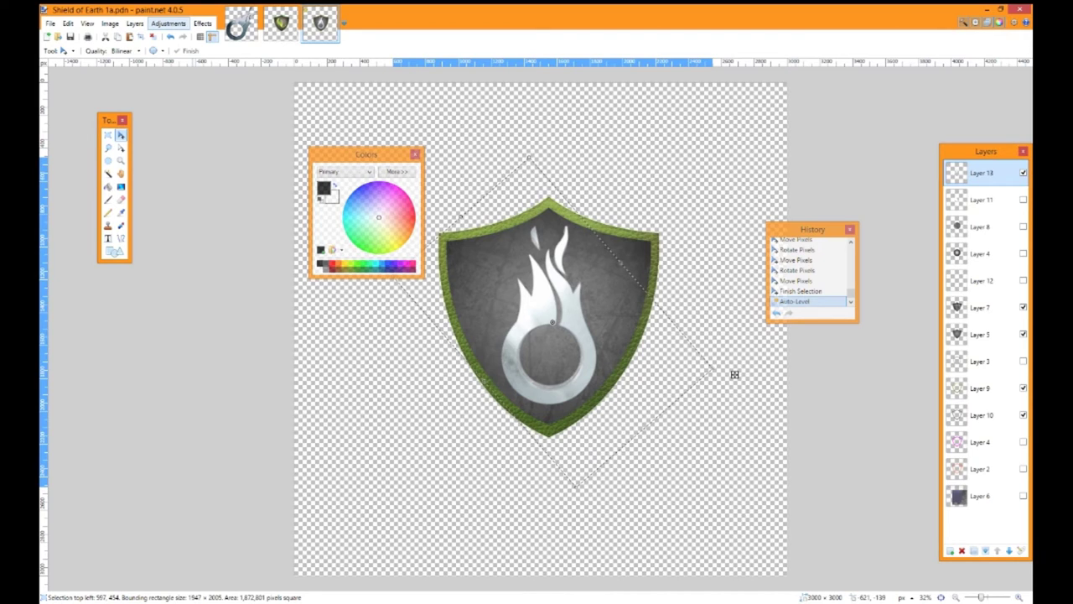
key(ctrl+z)
- Turn the emblem solid black by setting its brightness to -100 and contrast to 100
key(alt+a)
key(Down)
key(Down)
key(Return)
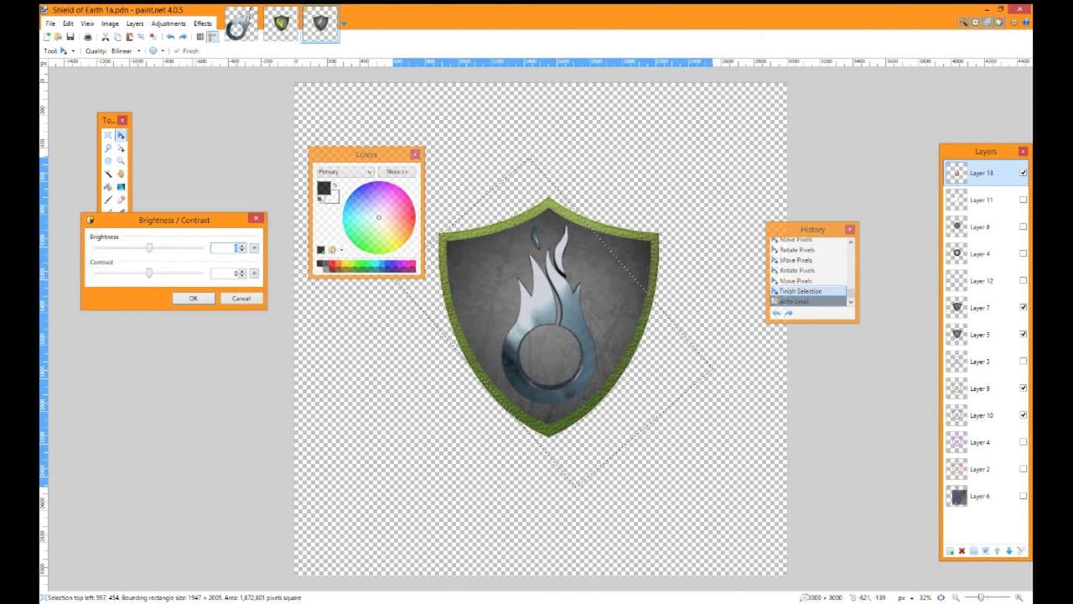
drag(149, 272, 202, 273)
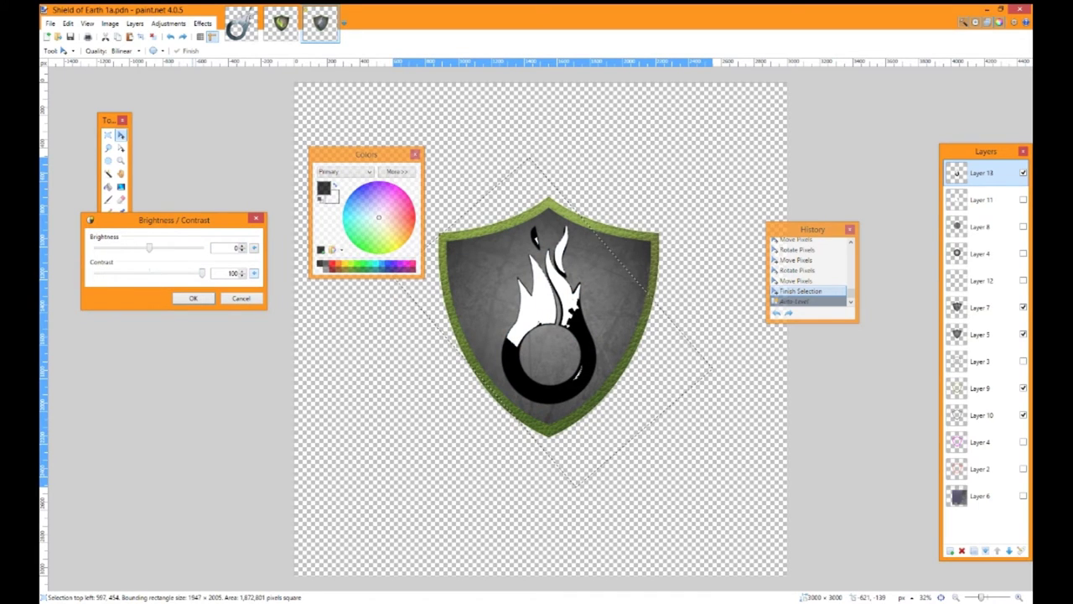
drag(150, 247, 96, 247)
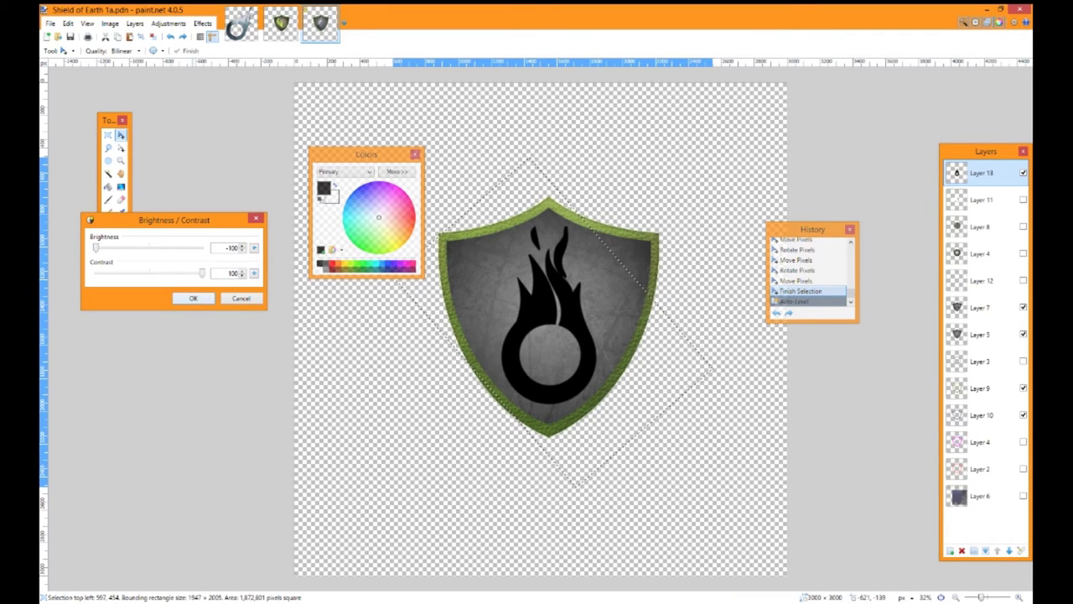
key(Return)
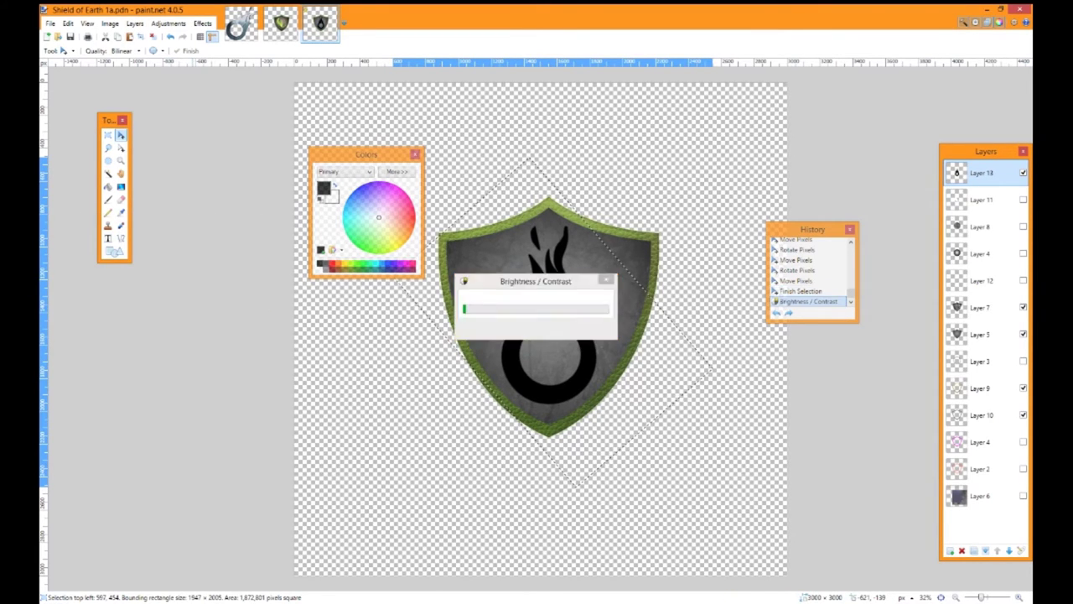
- Select the black emblem's shape by picking the empty areas around and inside the ring with the Magic Wand and inverting the selection
key(s)
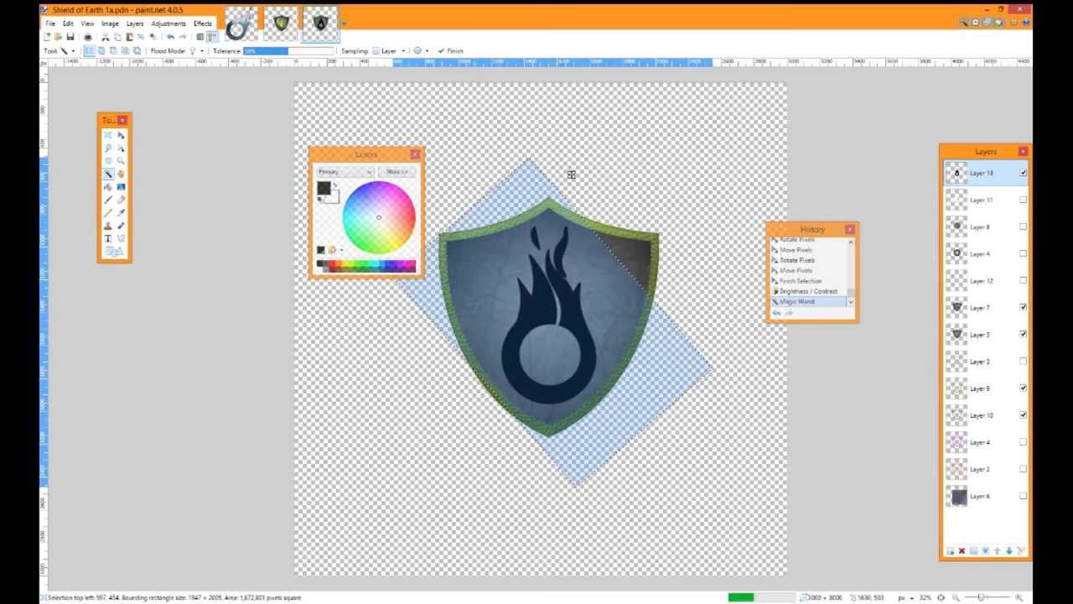
click(570, 173)
key(ctrl+i)
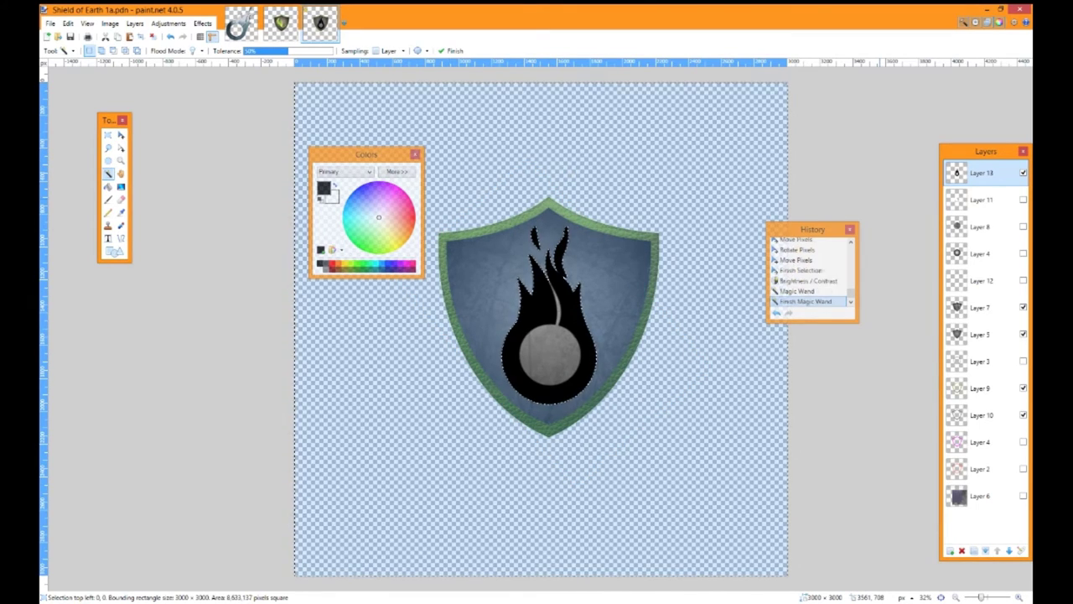
key(ctrl+z)
click(554, 346)
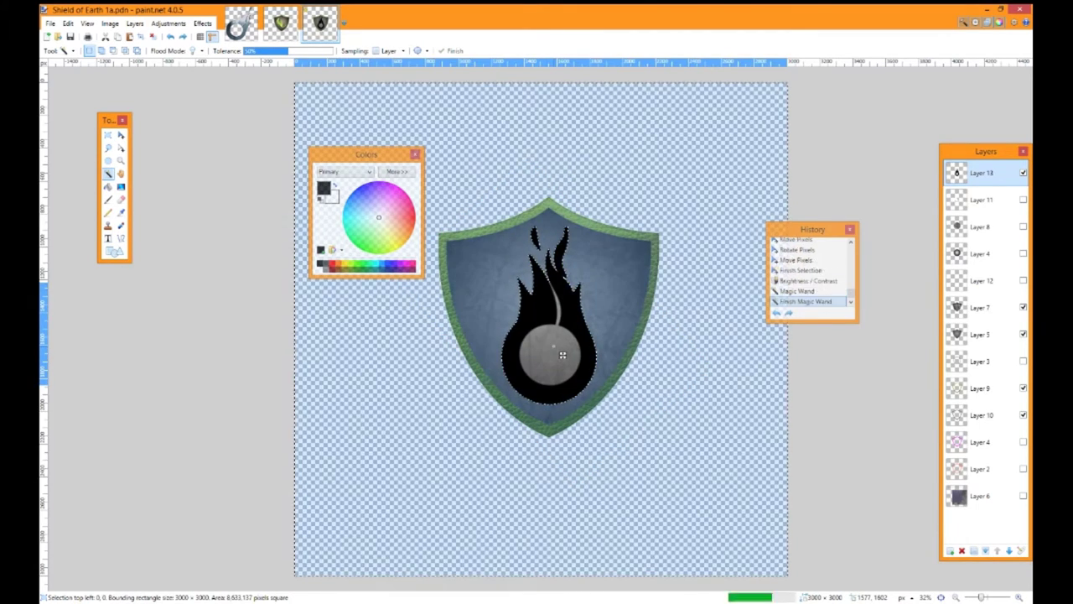
click(602, 258)
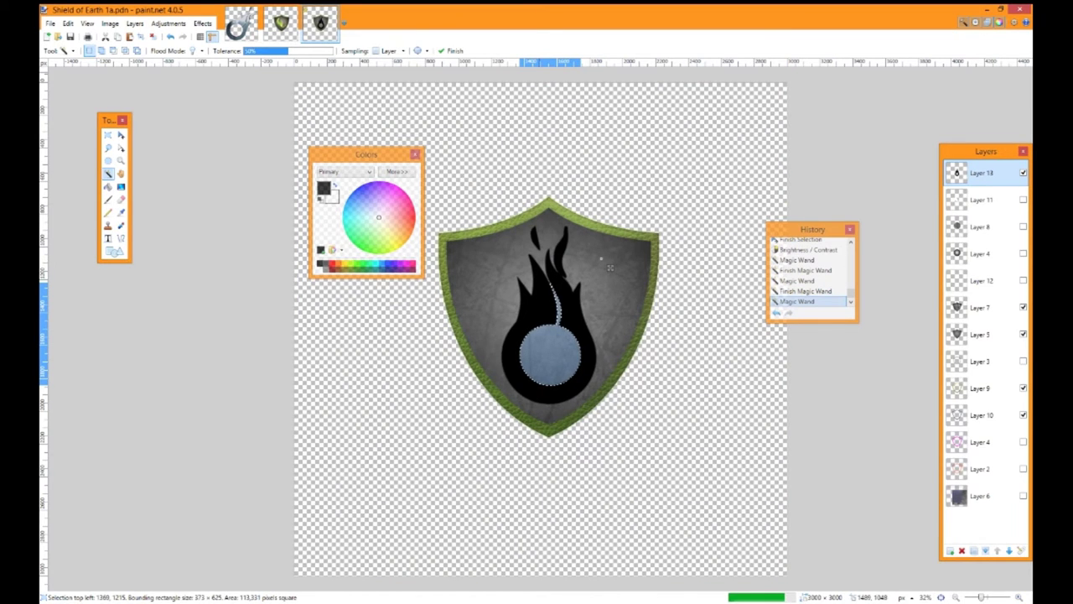
ctrl+click(609, 267)
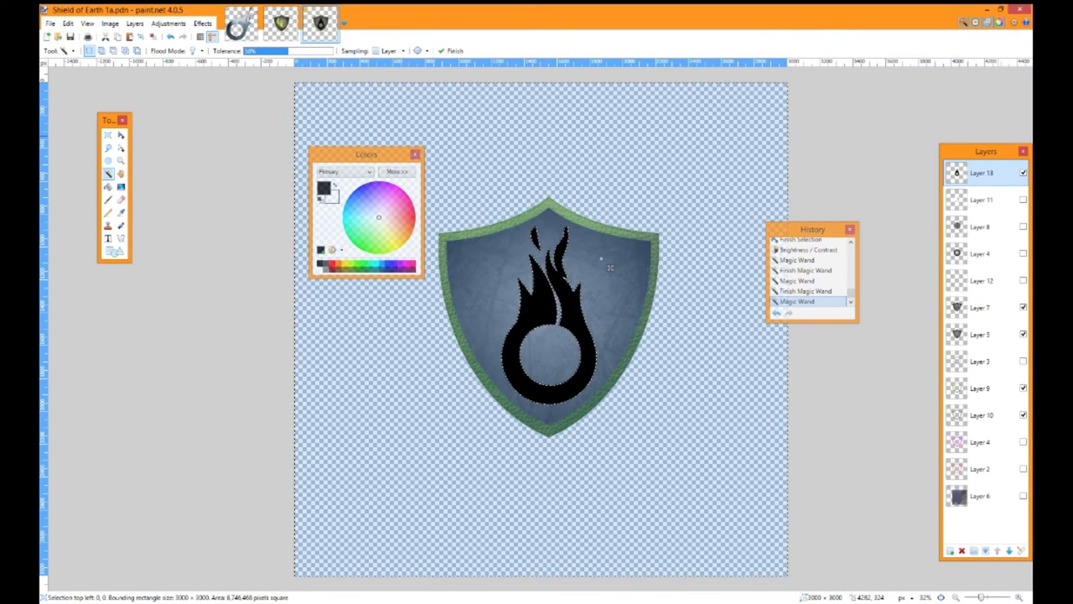
key(ctrl+i)
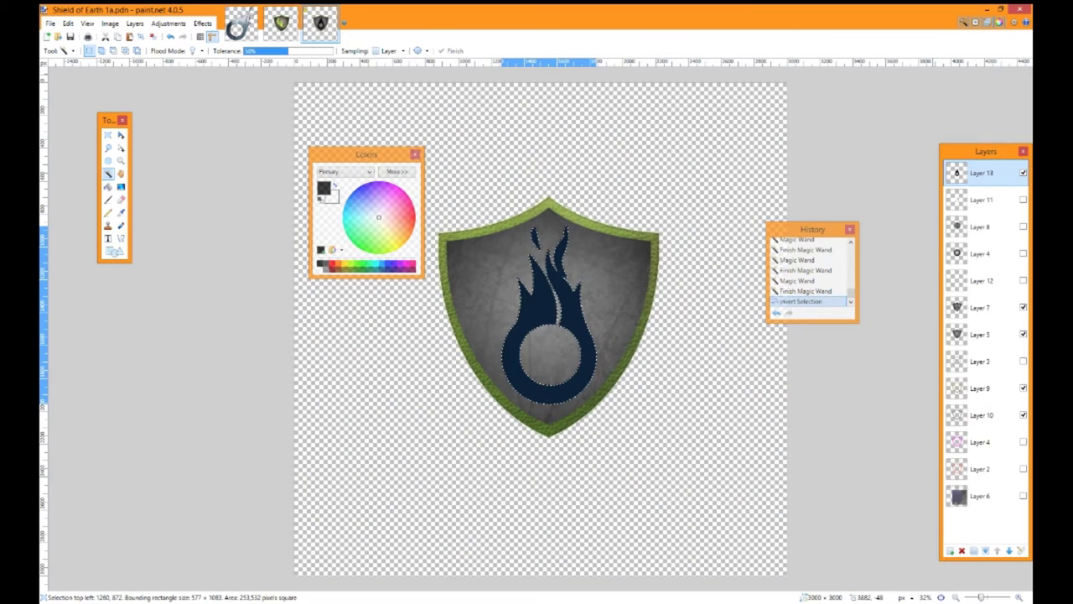
- Choose the Gradient tool with a bright green primary colour of hue 109, saturation 100 and value 100, and a darker green secondary colour
click(121, 186)
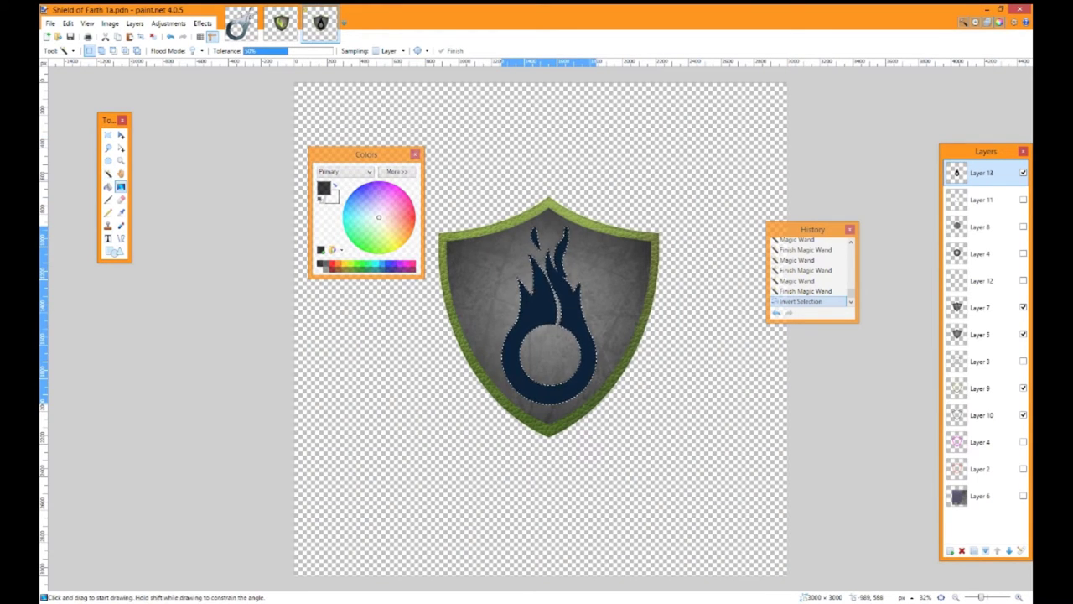
click(369, 237)
drag(368, 237, 366, 251)
click(397, 172)
drag(395, 155, 218, 143)
click(157, 186)
click(185, 238)
drag(296, 251, 285, 250)
click(146, 175)
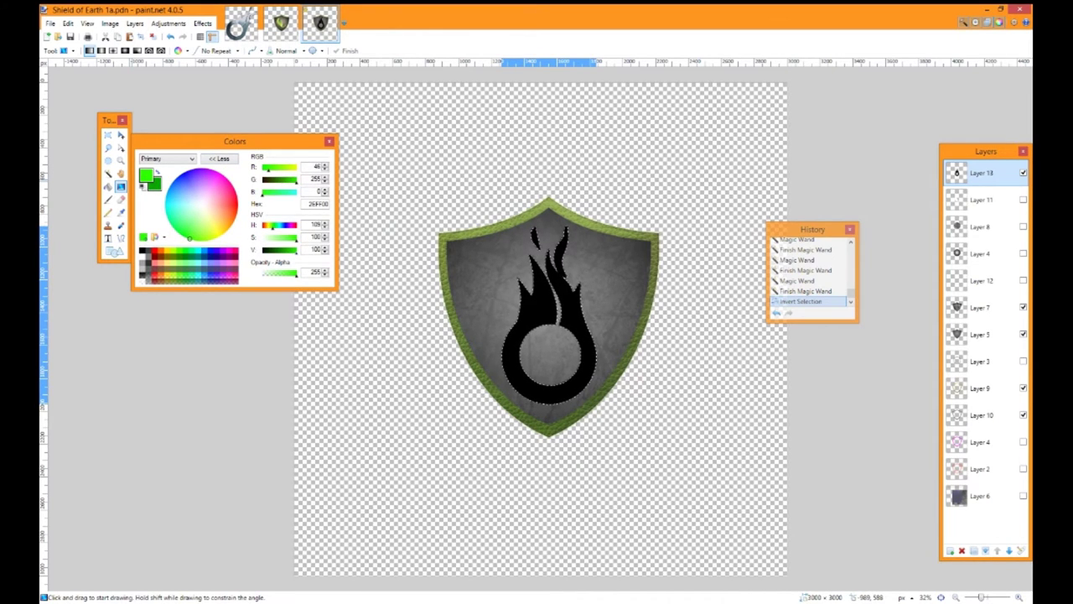
- Fill the selected emblem with a radial gradient of the two greens, lowering the primary colour's value to 85, and deselect it
drag(547, 317, 547, 350)
click(125, 52)
drag(615, 316, 661, 296)
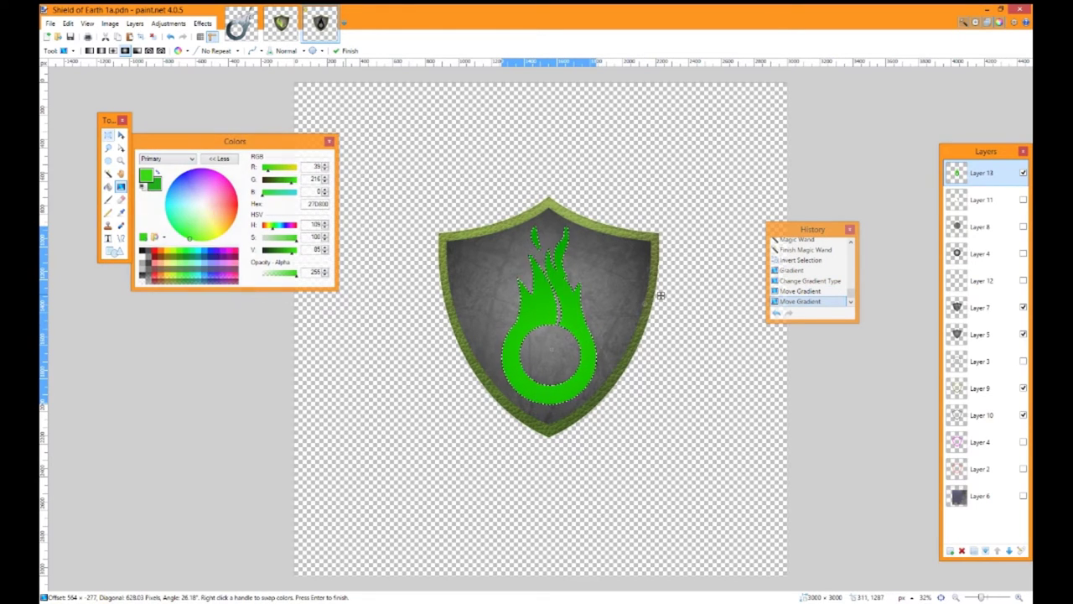
key(s)
key(ctrl+d)
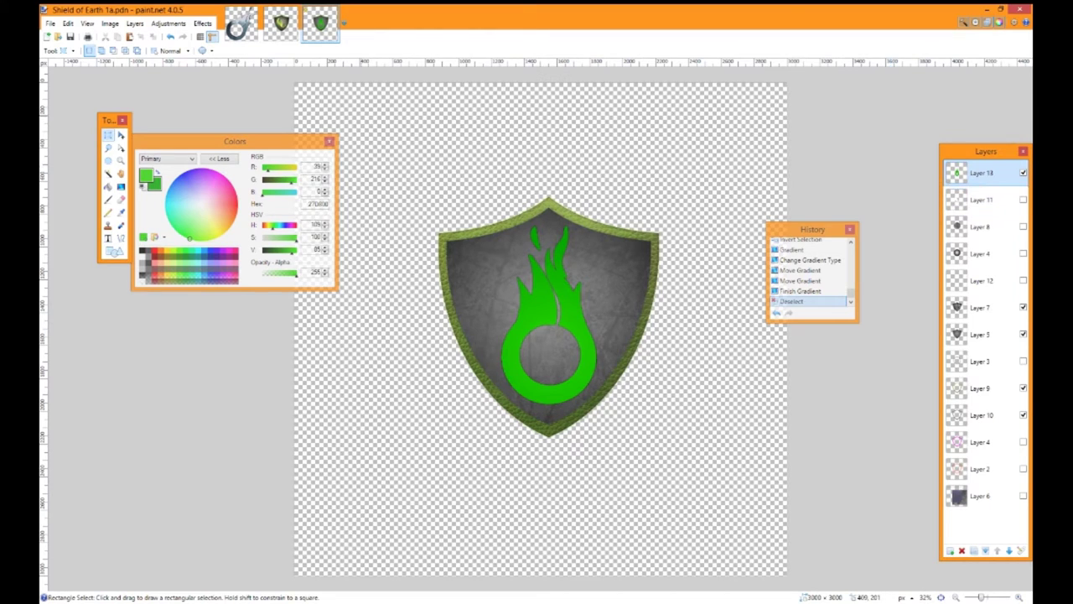
key(ctrl+z)
key(ctrl+y)
- Shift the hue of the border on Layer 9 to 34 with a Hue / Saturation adjustment so it becomes greener
click(168, 23)
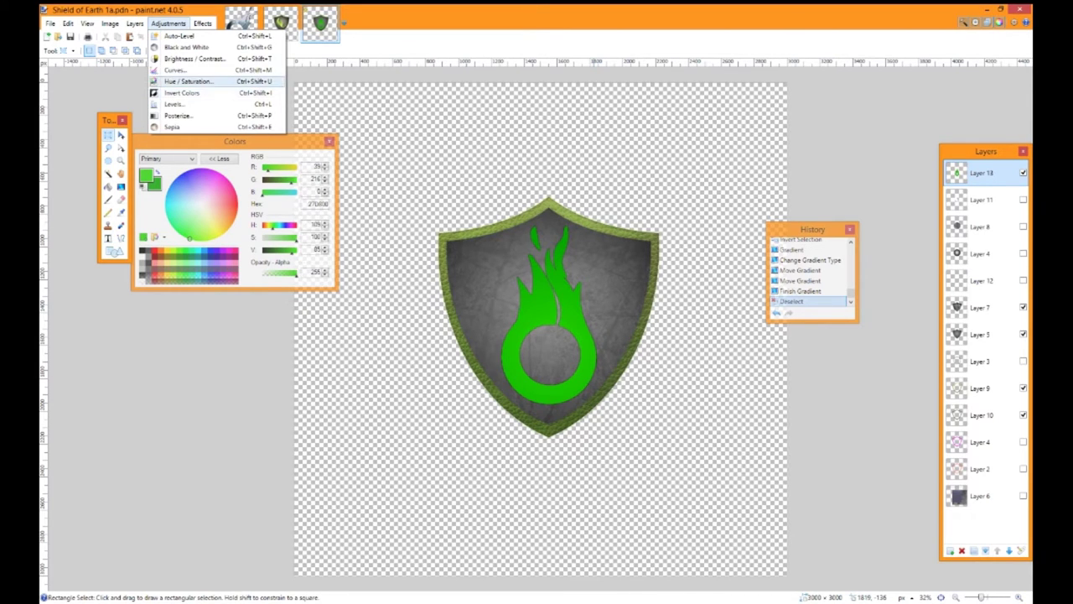
click(193, 59)
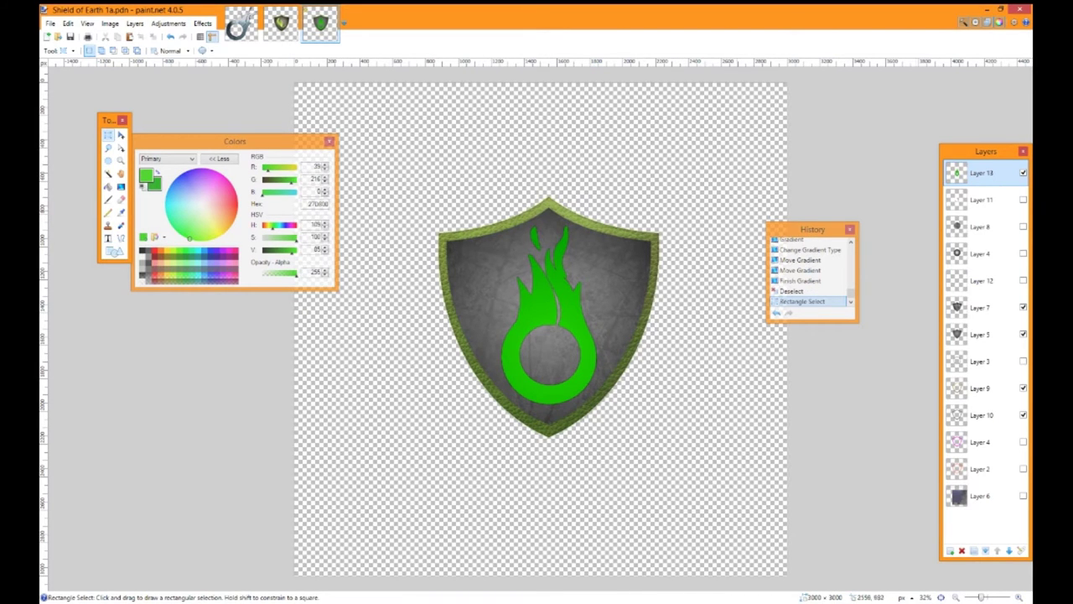
click(981, 388)
click(167, 22)
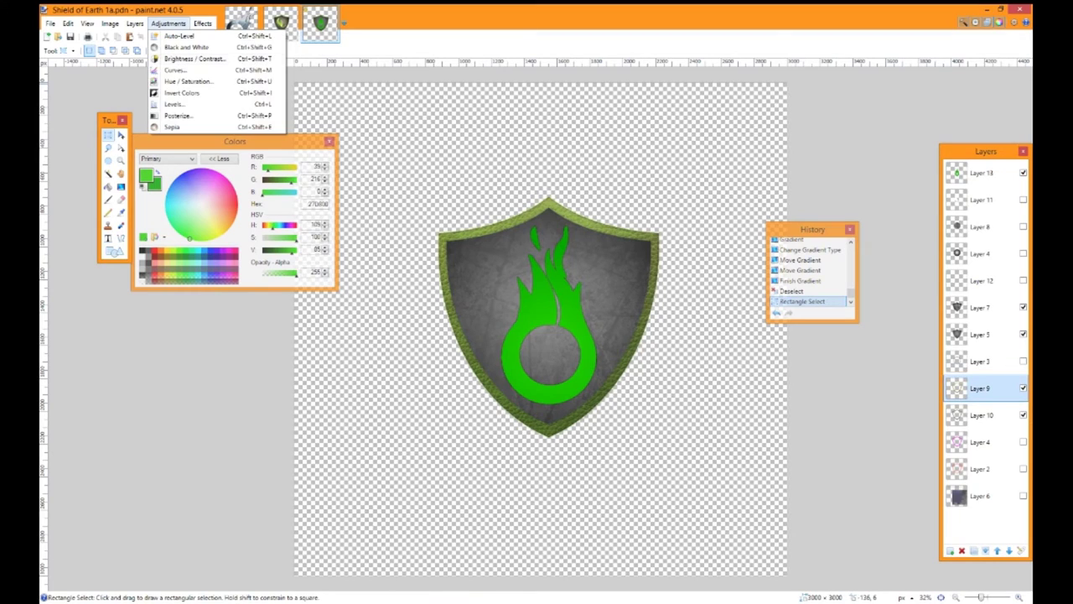
click(189, 82)
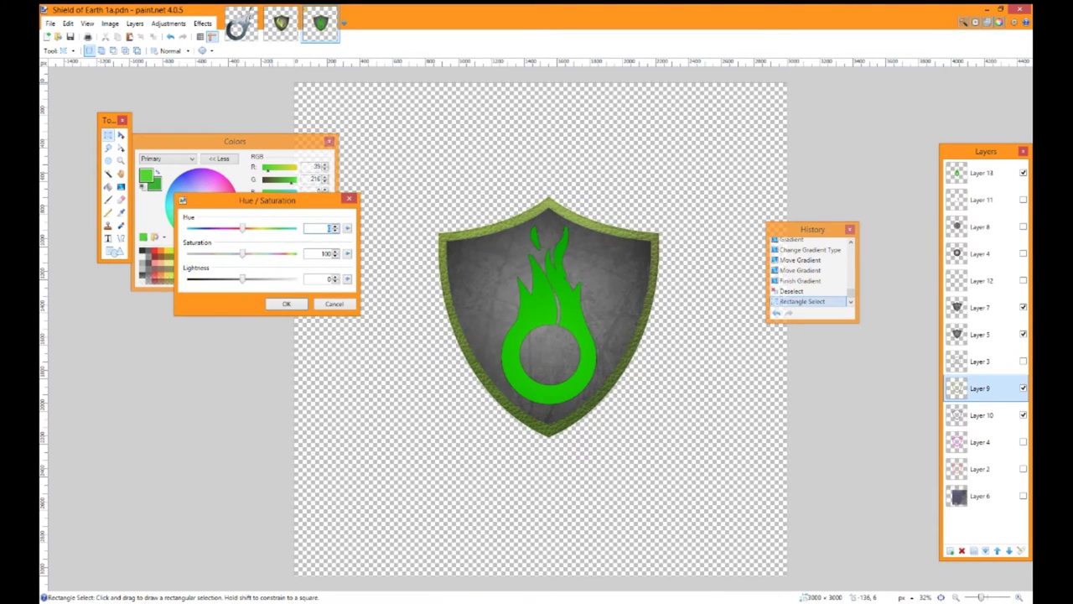
drag(242, 228, 252, 228)
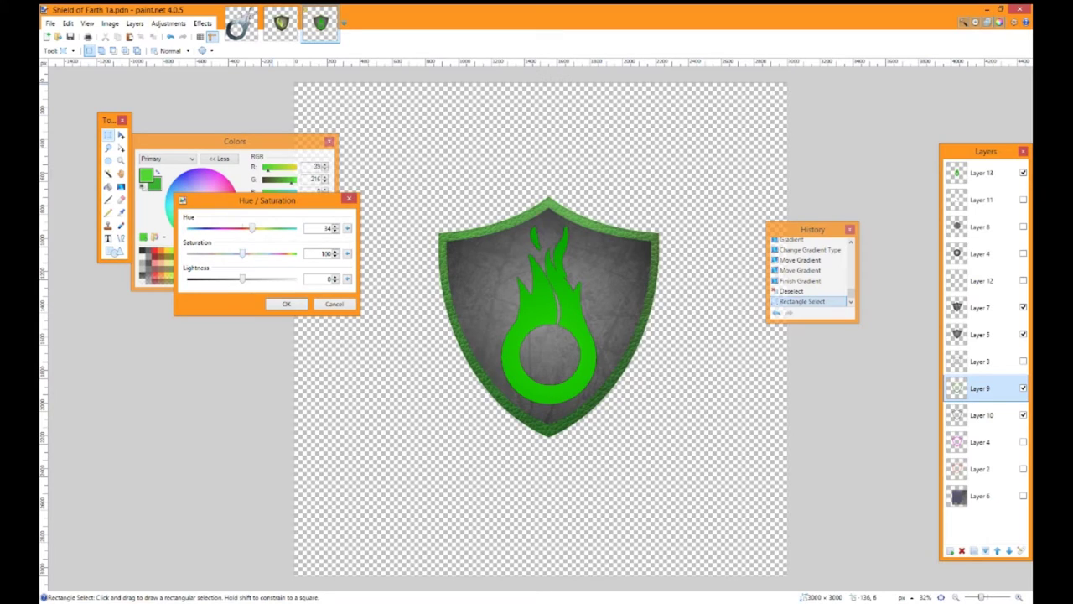
key(Return)
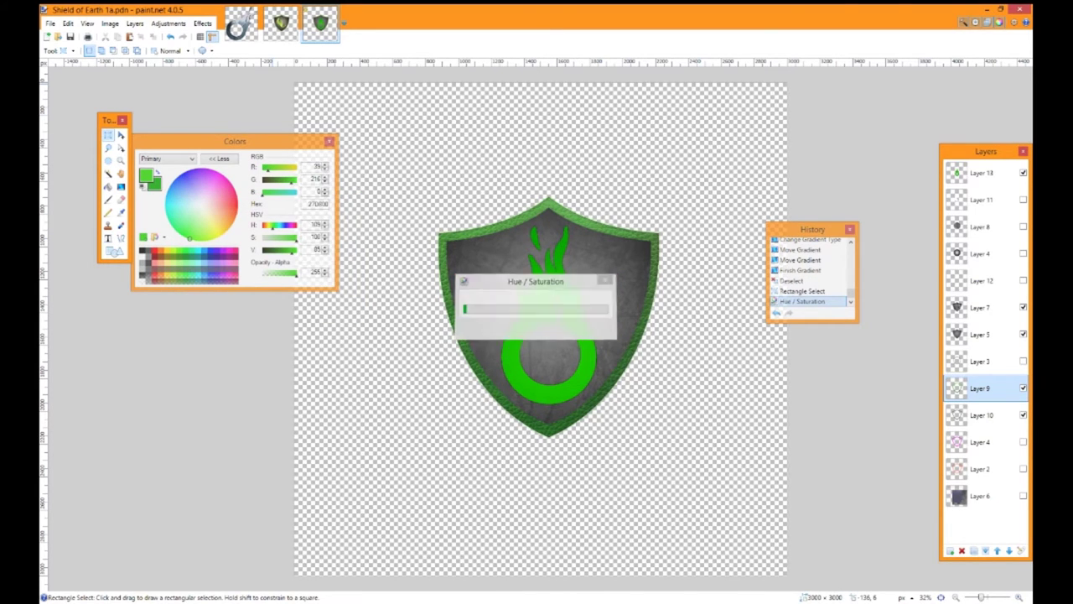
- Start saving the image under a new file name, EarthShield 1
click(50, 23)
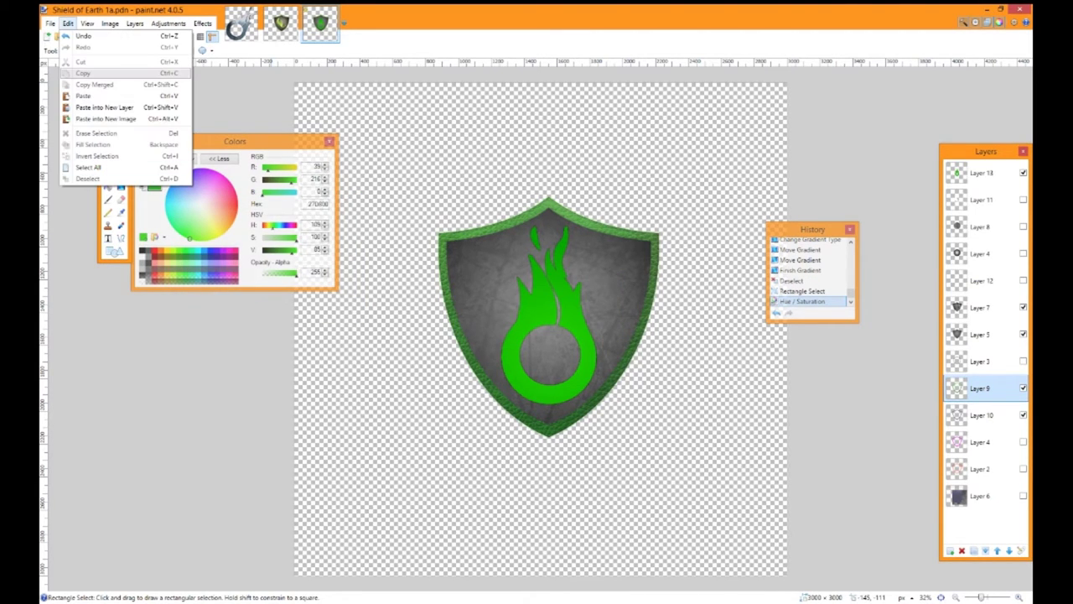
click(68, 23)
click(50, 23)
click(71, 122)
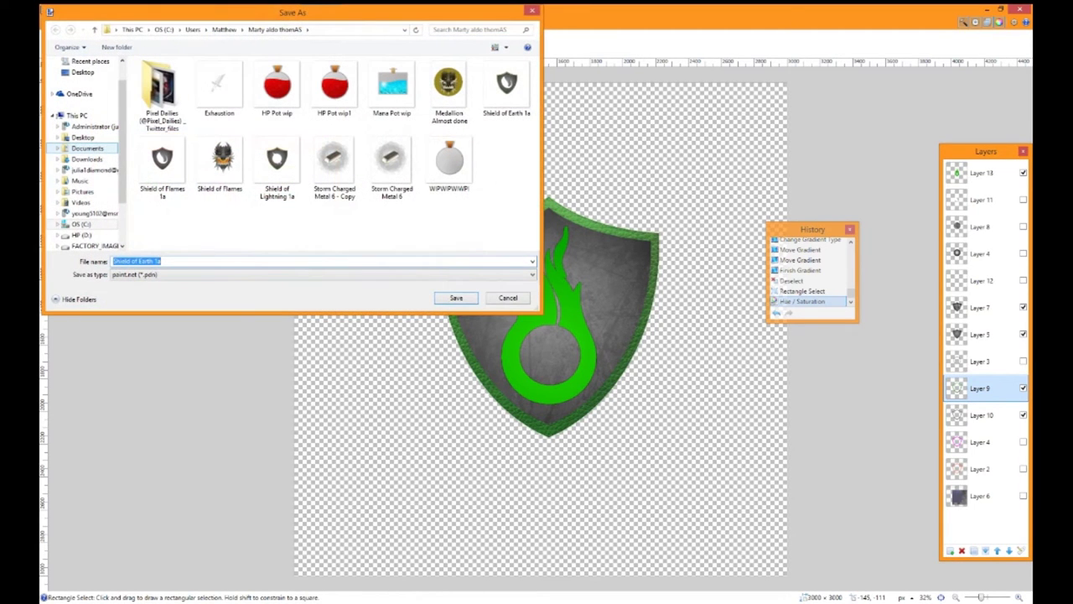
text(Shi)
key(BackSpace)
key(BackSpace)
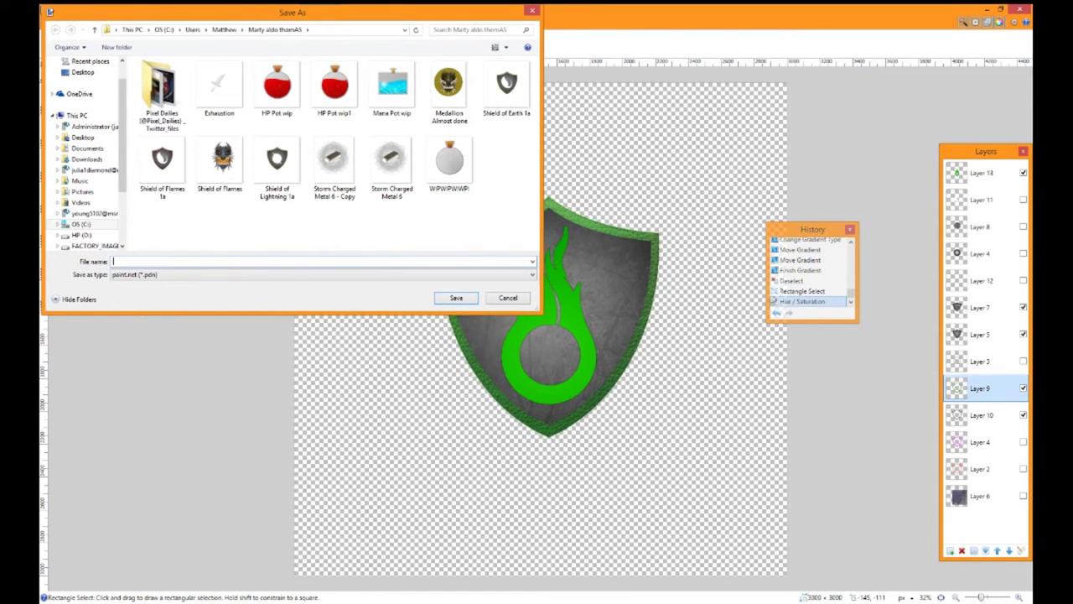
text(S)
key(BackSpace)
text(EarthShield 1)
- Save the file as PNG with auto-detected bit depth, flattening the image to a single layer
click(323, 275)
click(323, 315)
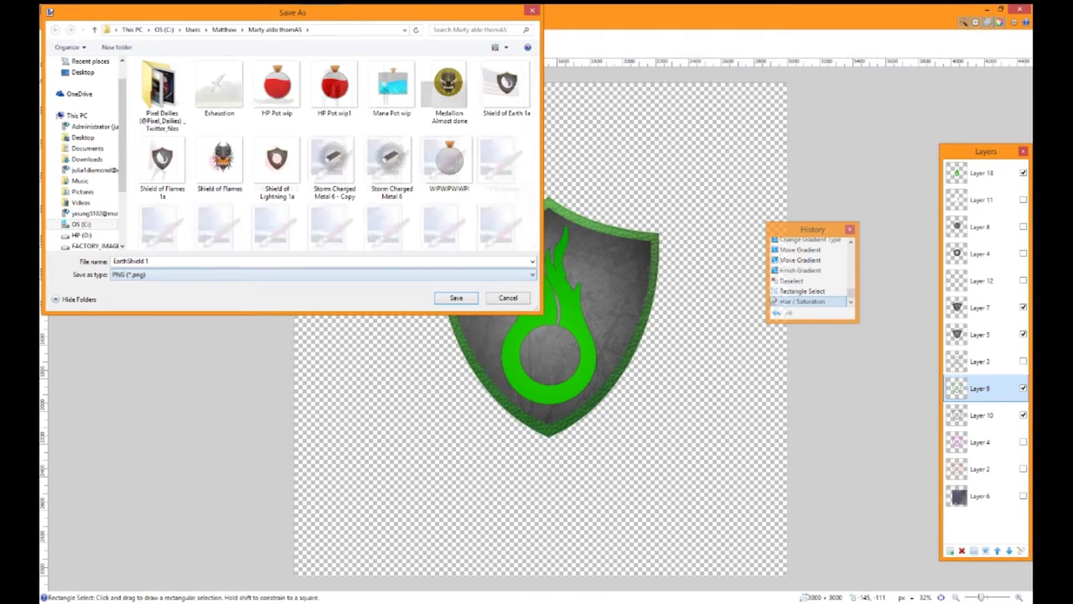
key(Return)
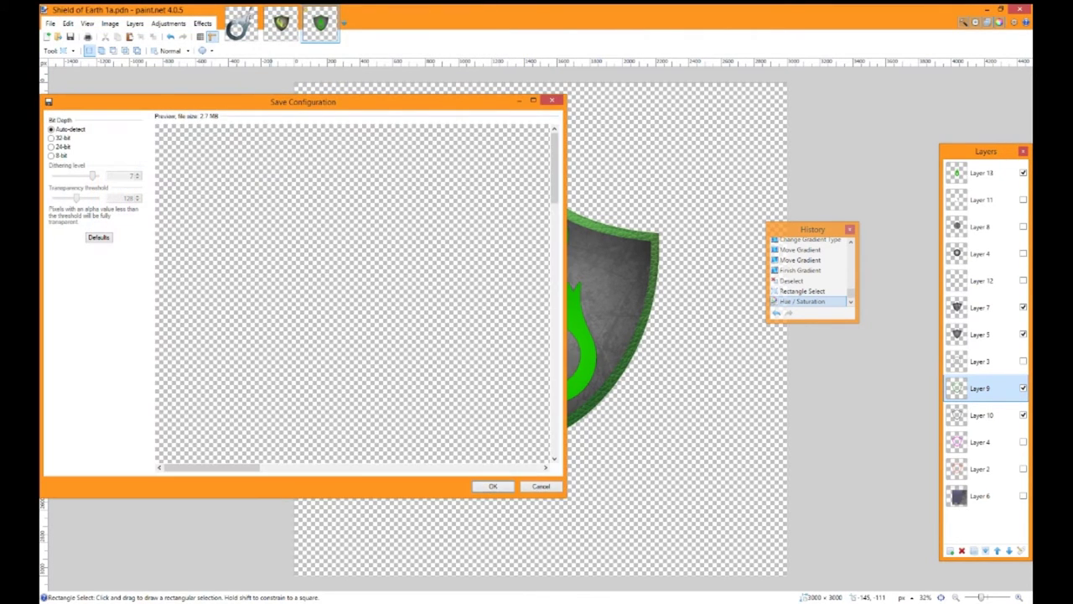
key(Return)
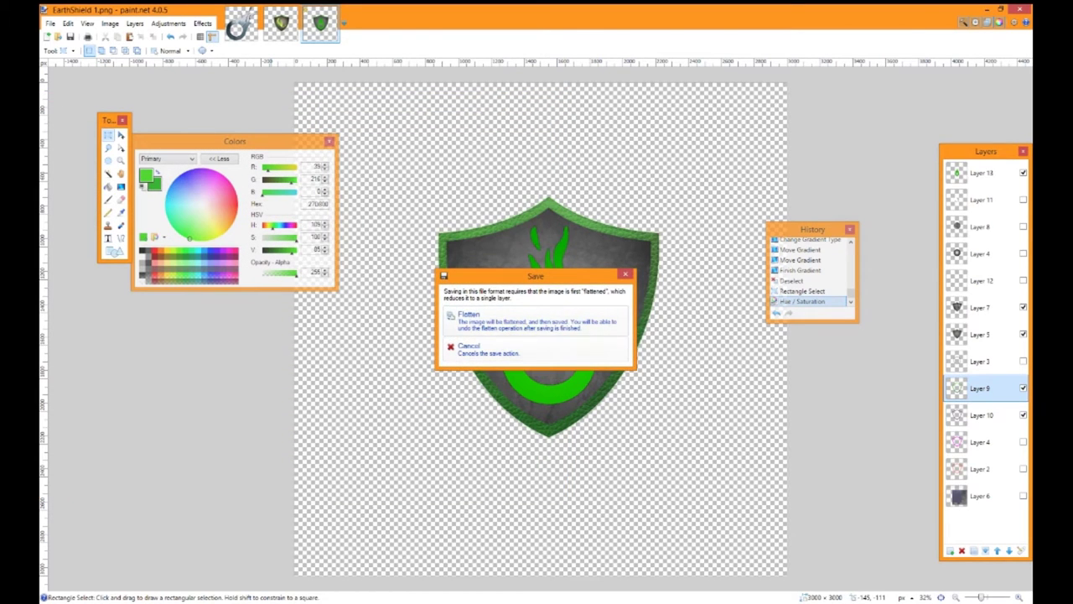
key(Return)
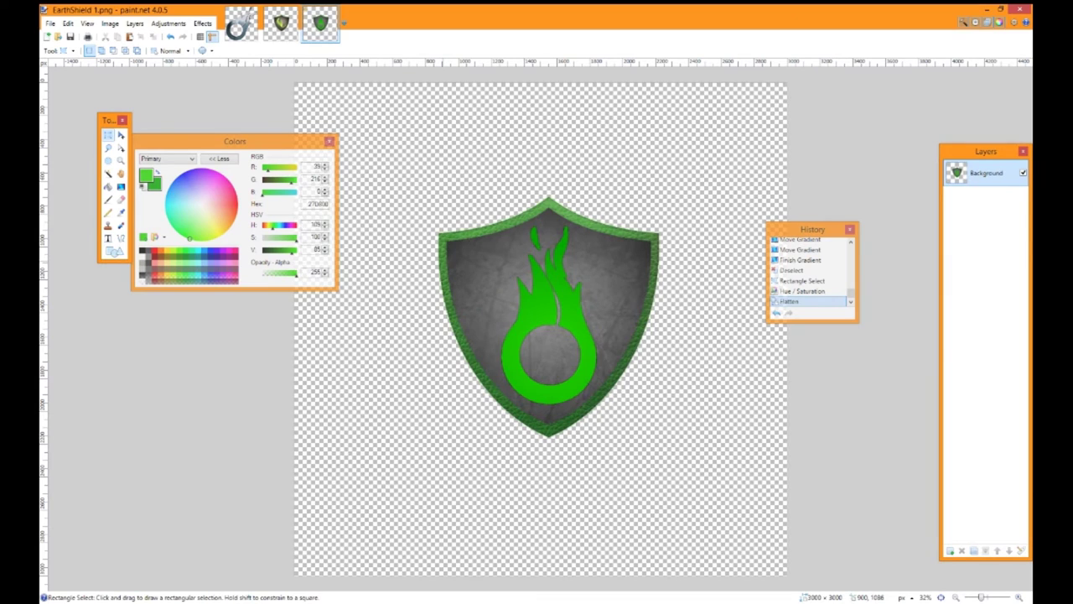
- Select the whole shield by picking the empty background with the Magic Wand and inverting the selection
click(202, 23)
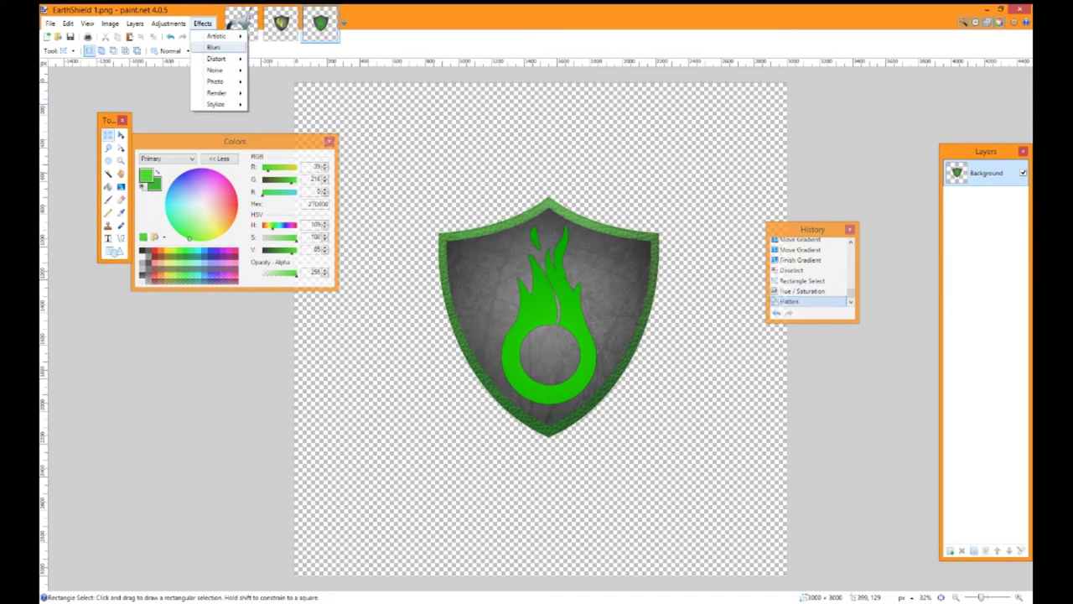
mouse_move(216, 92)
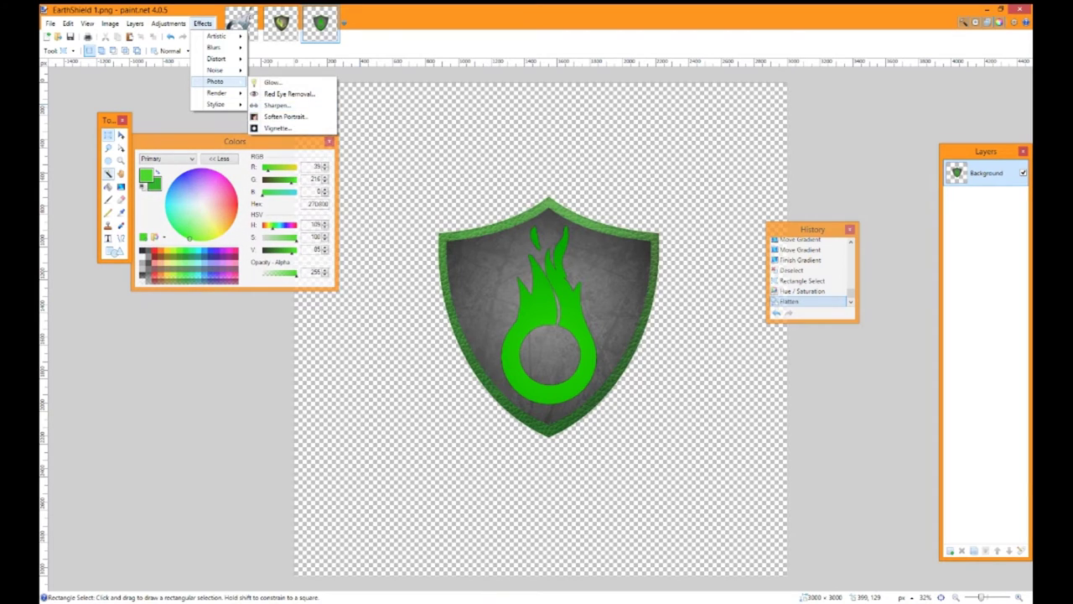
click(108, 174)
click(596, 153)
key(ctrl+i)
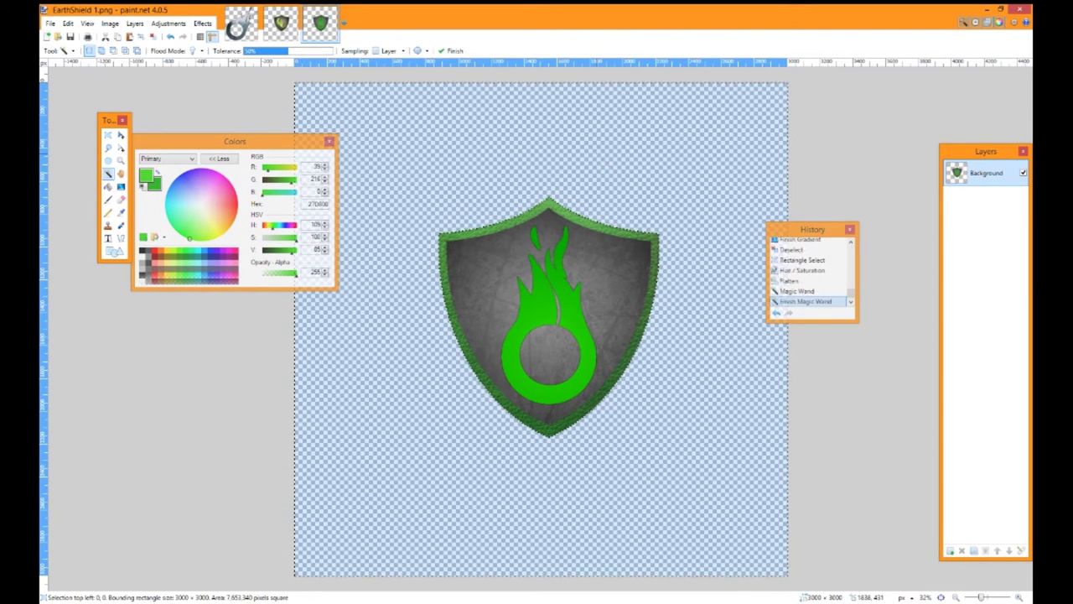
key(ctrl+i)
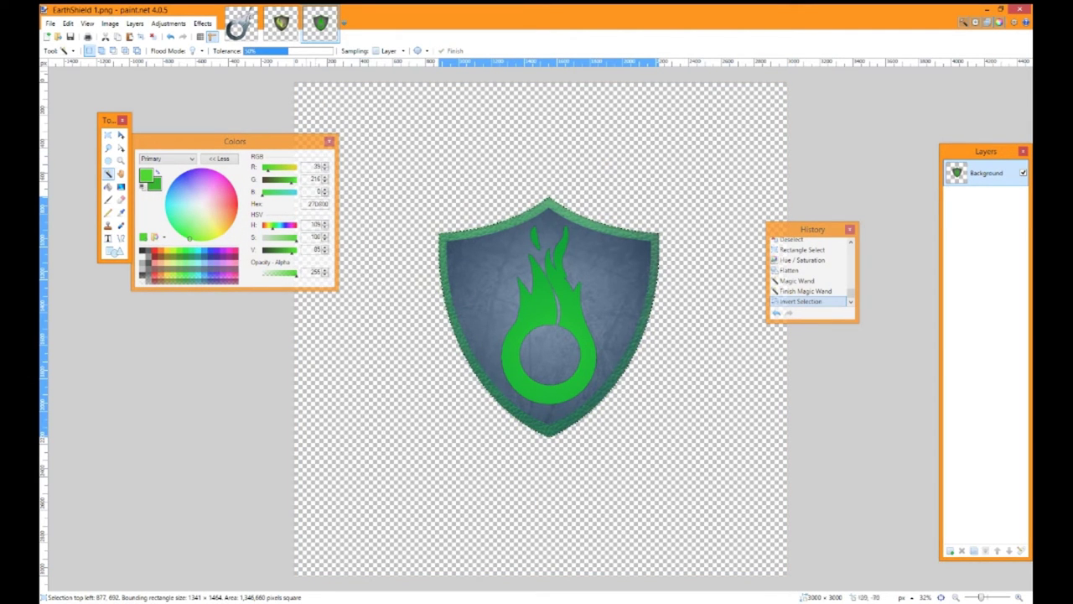
- Redo the shield selection with the Magic Wand tolerance at 48%, picking the empty background and inverting
click(414, 163)
click(266, 51)
click(478, 129)
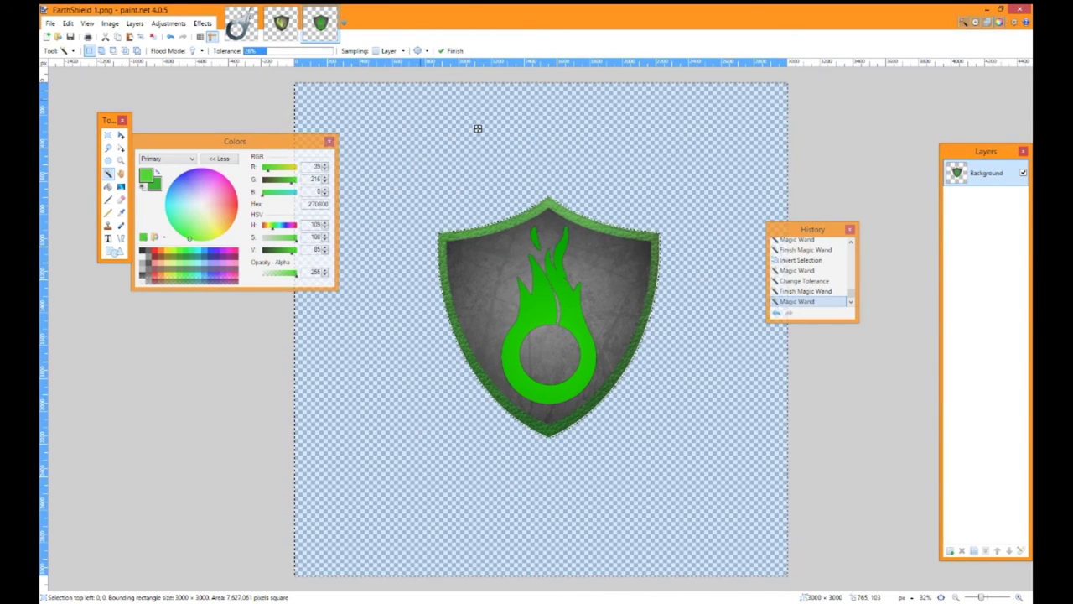
drag(263, 52, 286, 51)
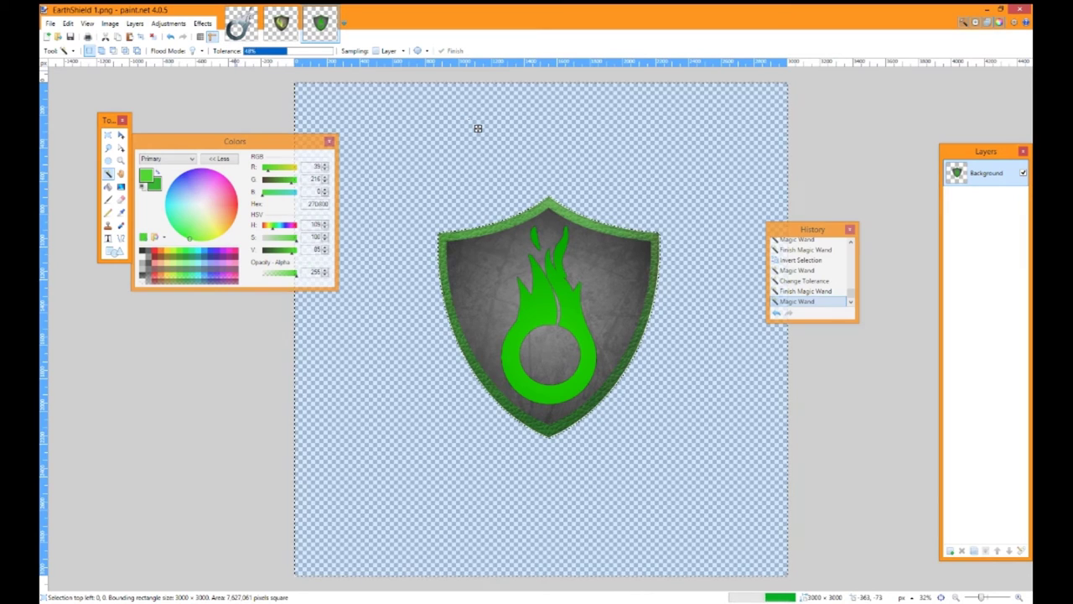
click(436, 147)
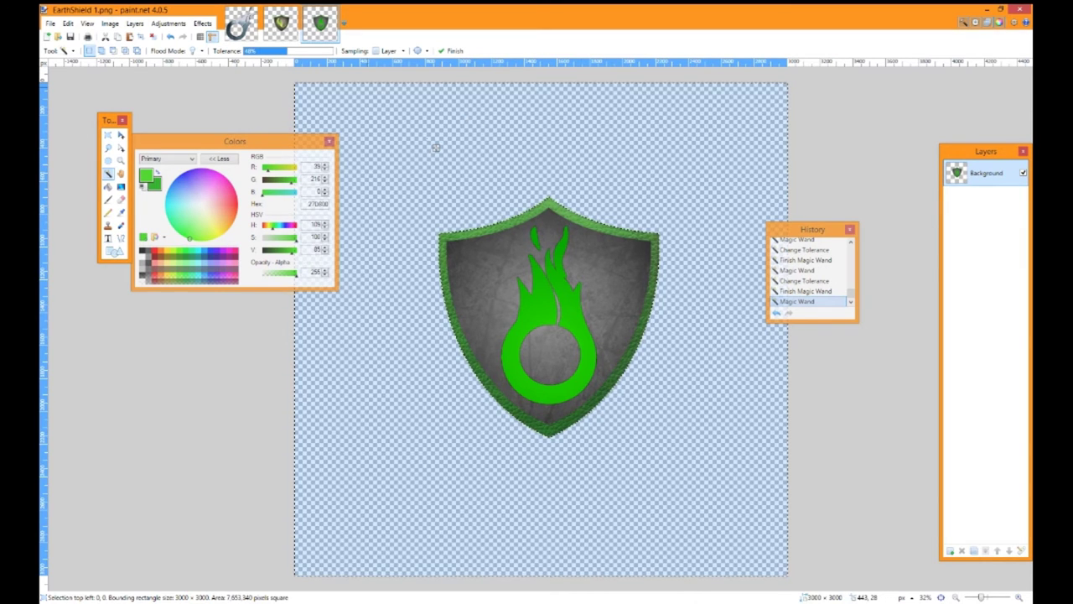
key(ctrl+i)
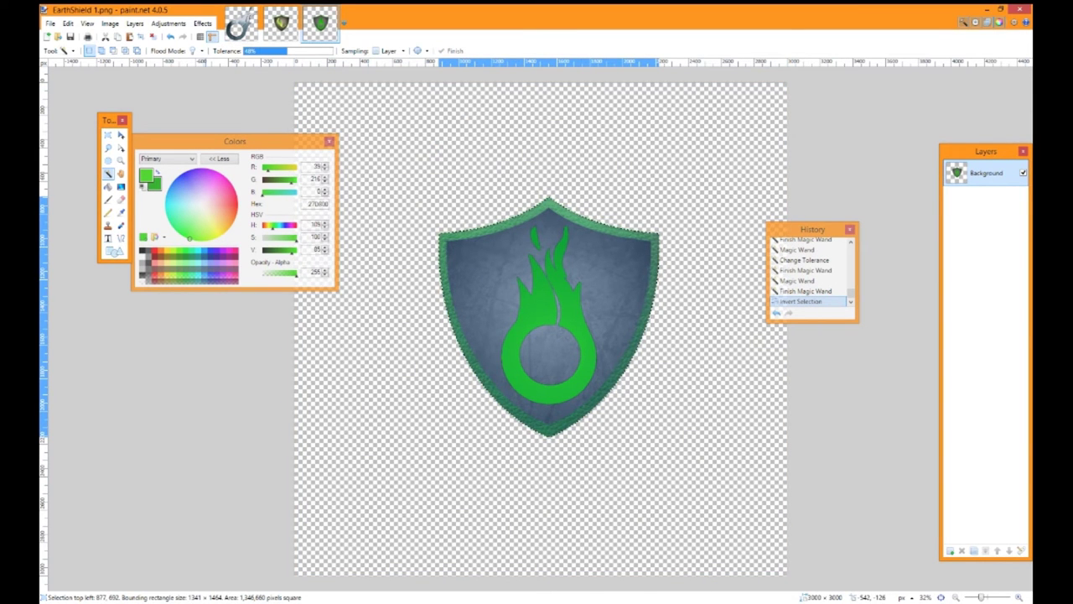
- Apply a Glow effect to the selected shield with brightness 3, contrast 74 and an adjusted radius, and deselect it
click(202, 23)
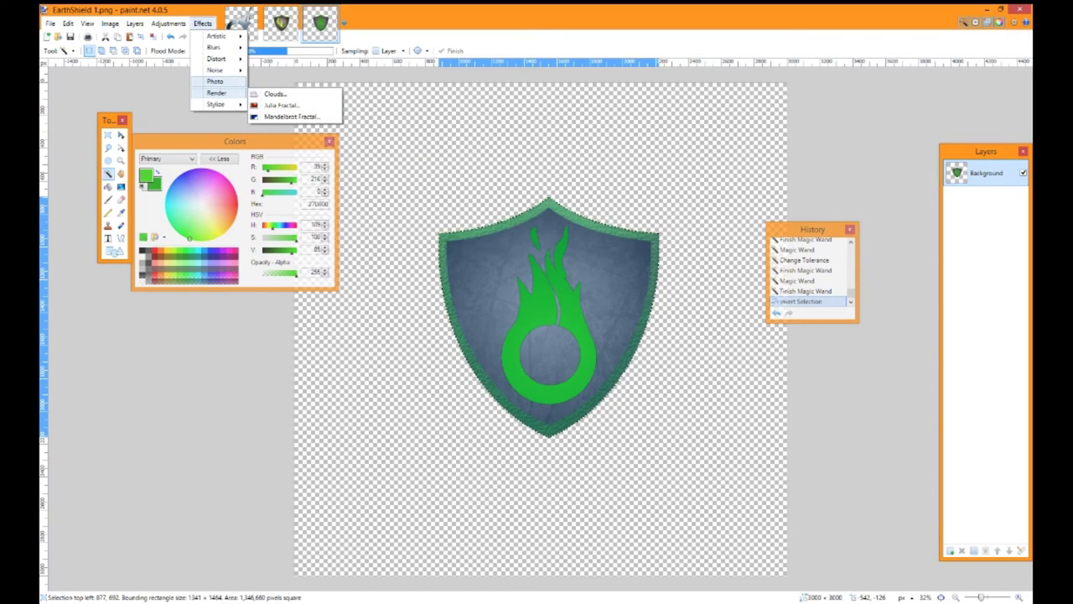
mouse_move(215, 81)
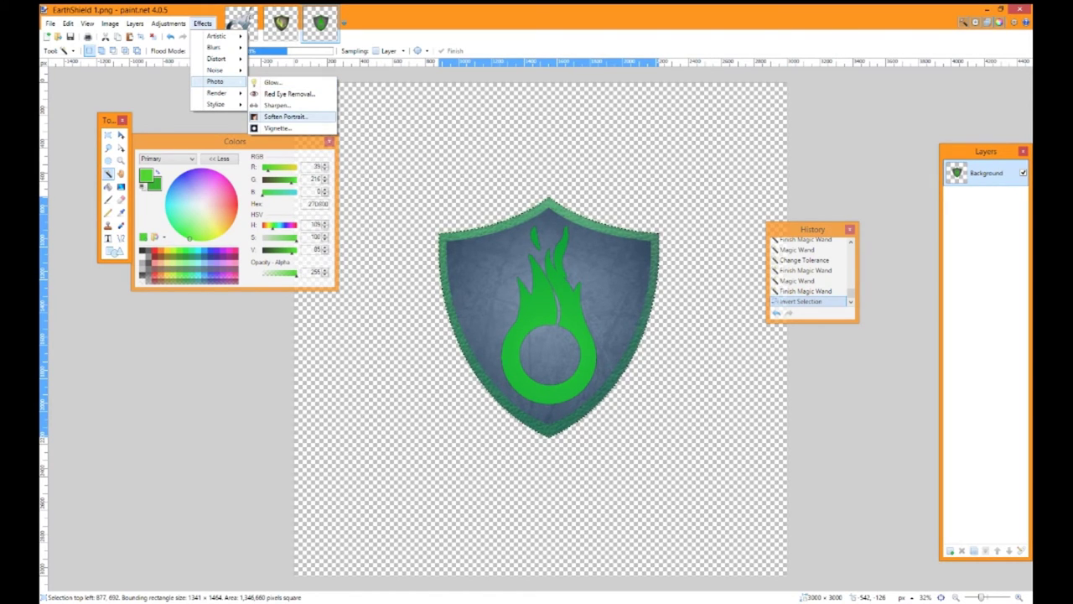
click(273, 82)
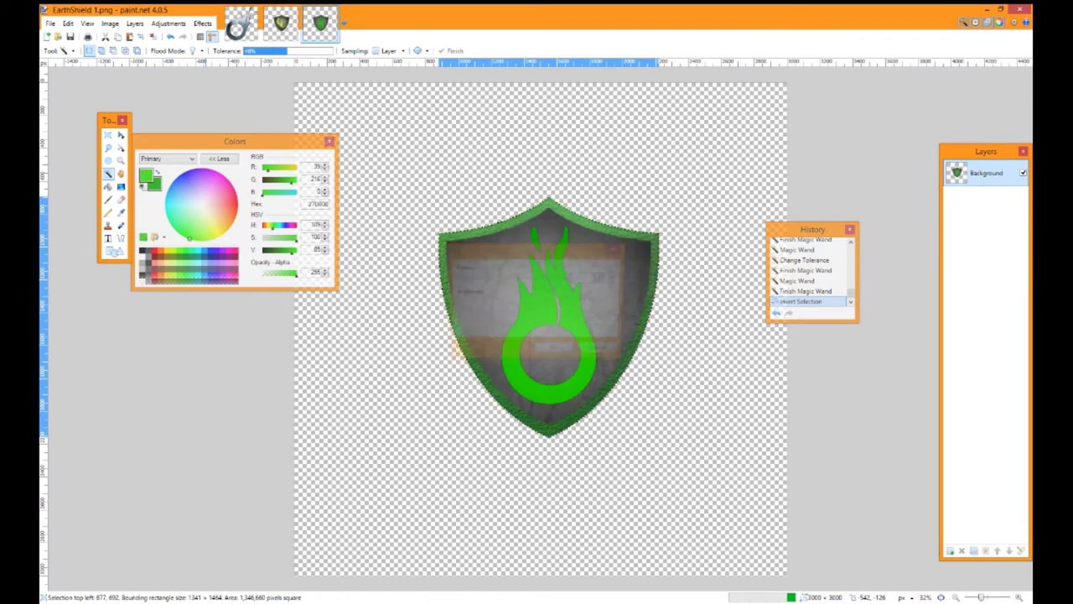
drag(236, 317, 270, 317)
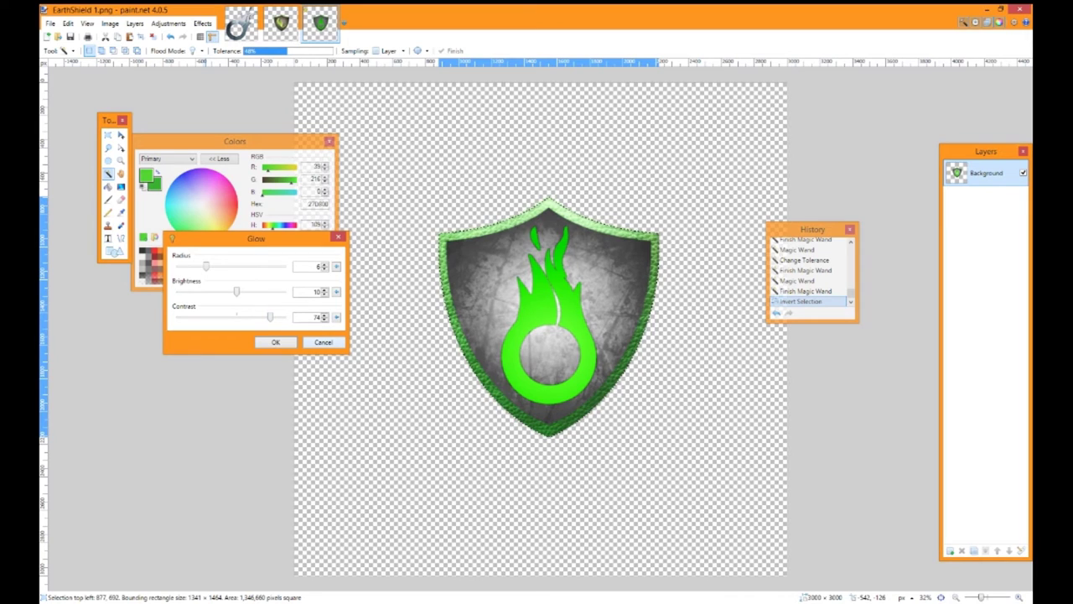
mouse_move(237, 291)
mouse_down()
mouse_move(220, 291)
mouse_move(233, 291)
mouse_up()
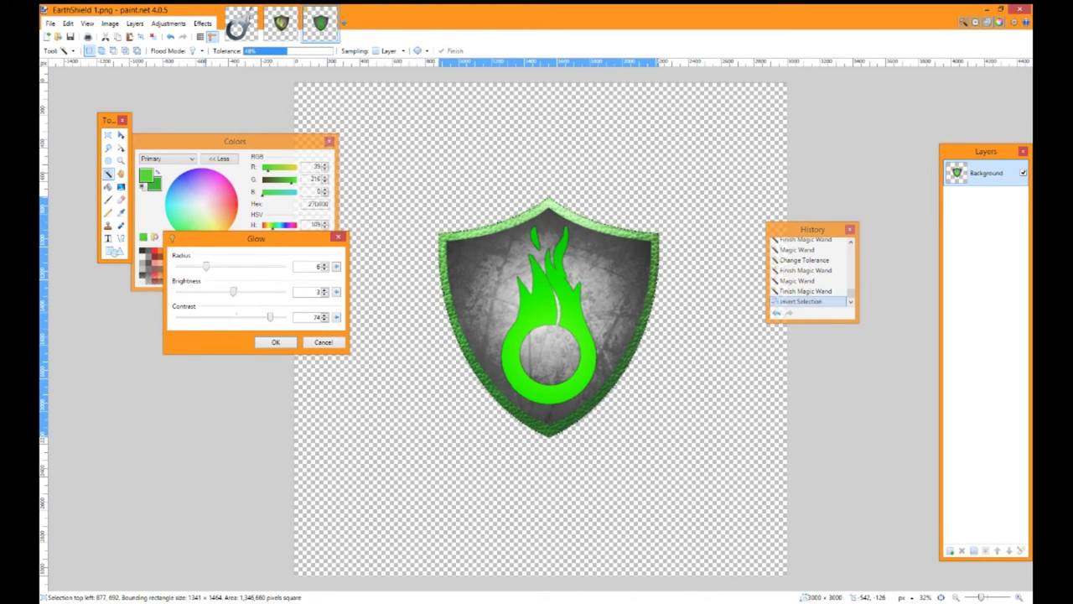
drag(206, 266, 284, 265)
drag(285, 266, 177, 266)
click(276, 342)
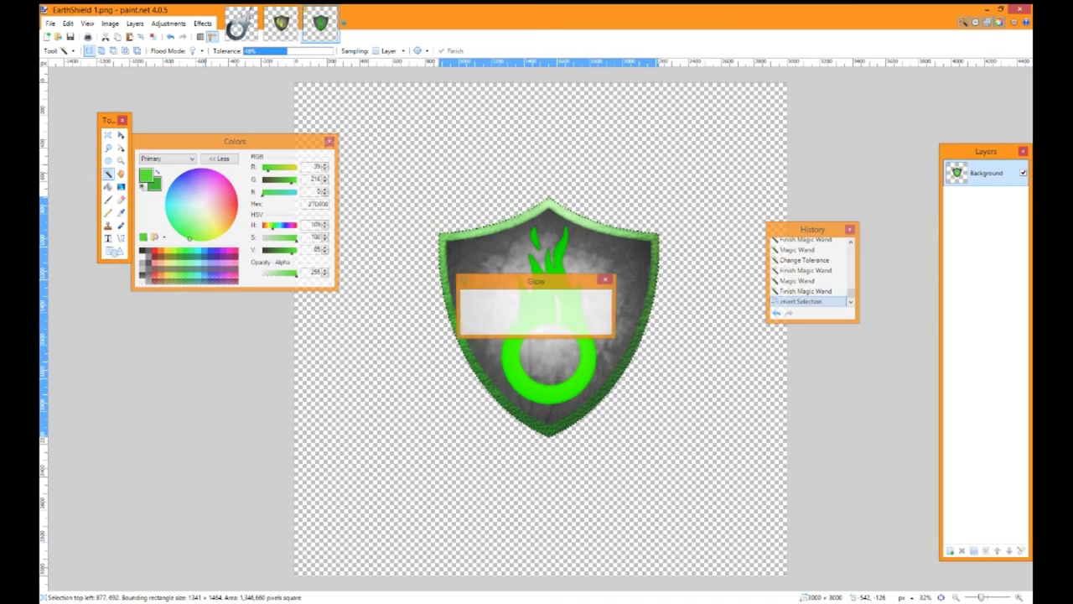
key(s)
key(ctrl+d)
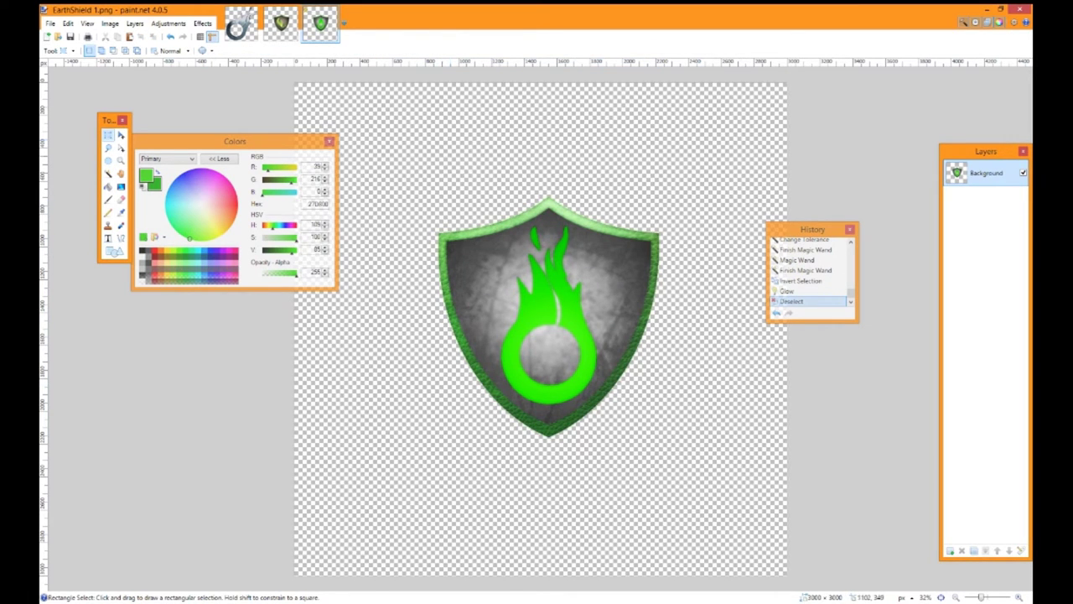
- Select the glowing shield again by inverting a Magic Wand selection of the area around it
click(107, 173)
click(540, 178)
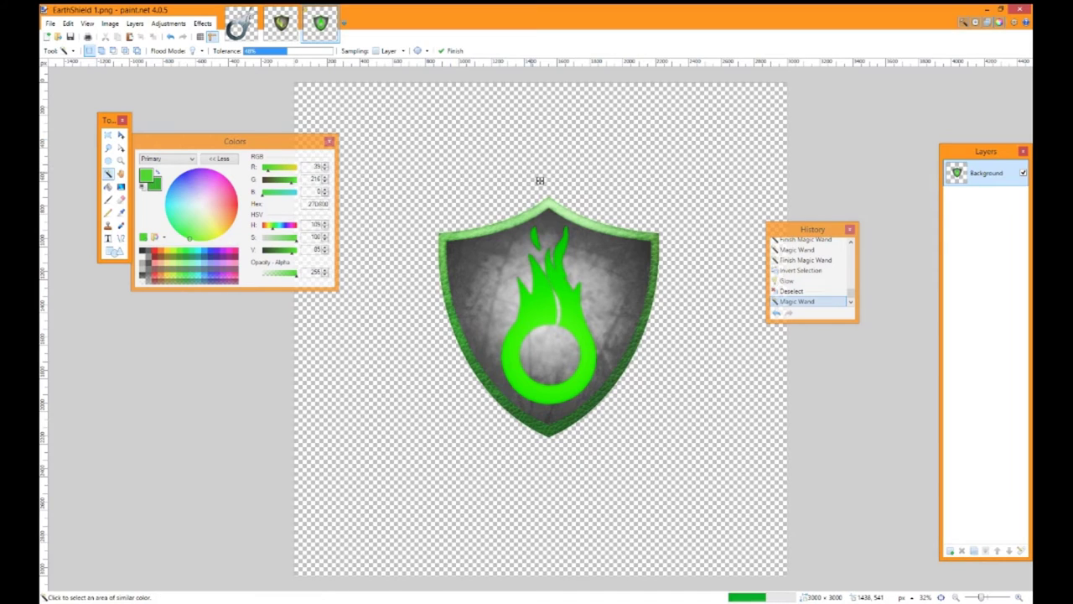
key(ctrl+i)
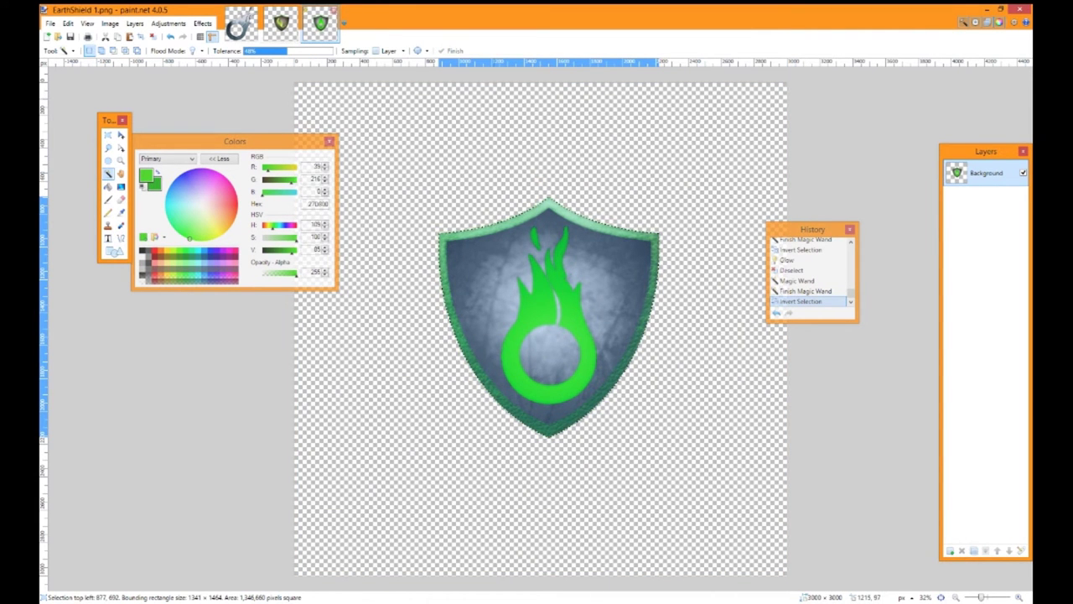
- Start a Soften Portrait effect on the selected shield with softness 1 and lighting 0
click(202, 22)
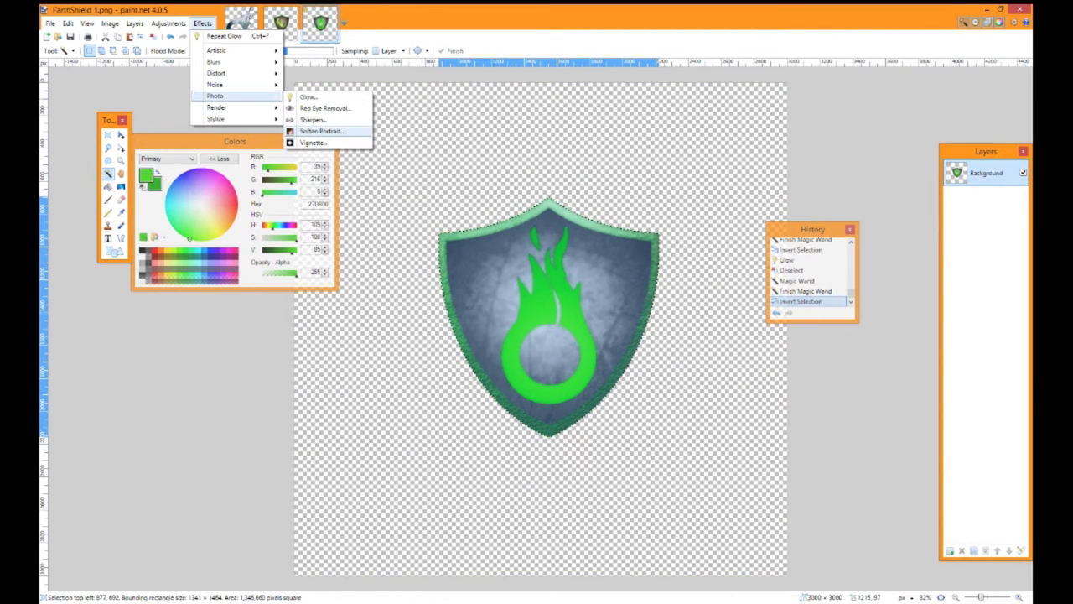
click(321, 131)
drag(528, 244, 287, 207)
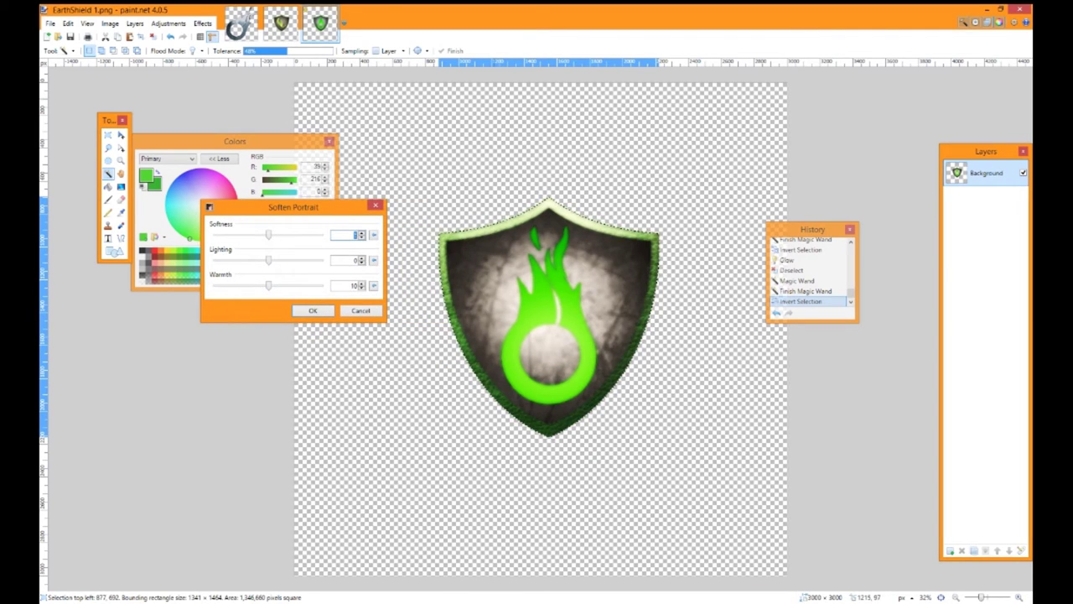
text(0)
mouse_move(268, 260)
mouse_down()
mouse_move(215, 259)
mouse_move(322, 260)
mouse_move(216, 260)
mouse_move(321, 261)
mouse_move(216, 260)
mouse_move(273, 260)
mouse_up()
click(374, 260)
- Compare warmth 10 with warmth 0, apply the softening at warmth 0, and deselect the shield
drag(268, 286, 216, 286)
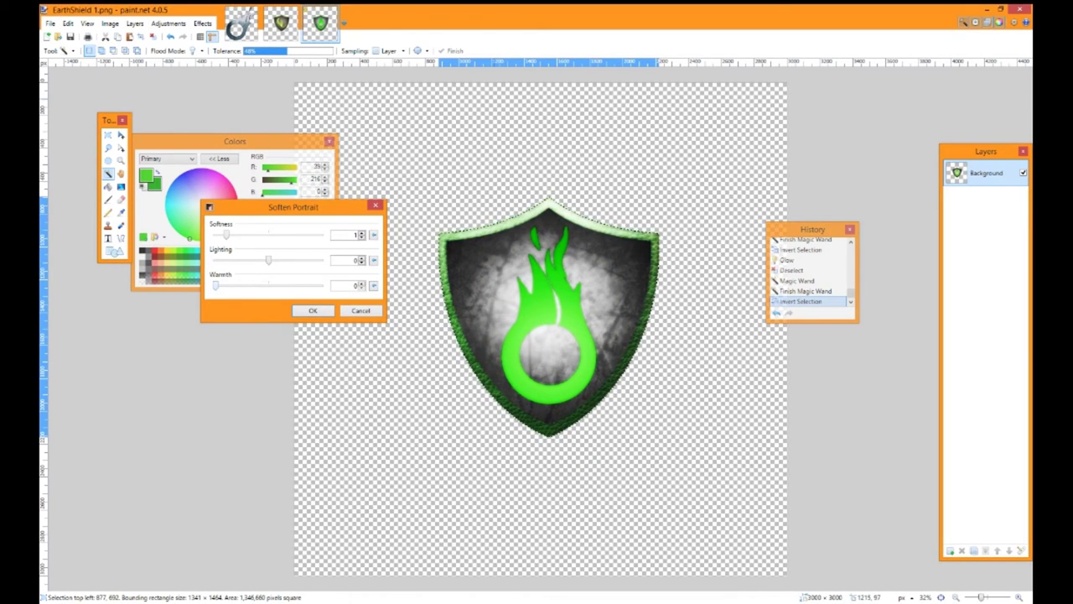
drag(217, 286, 268, 286)
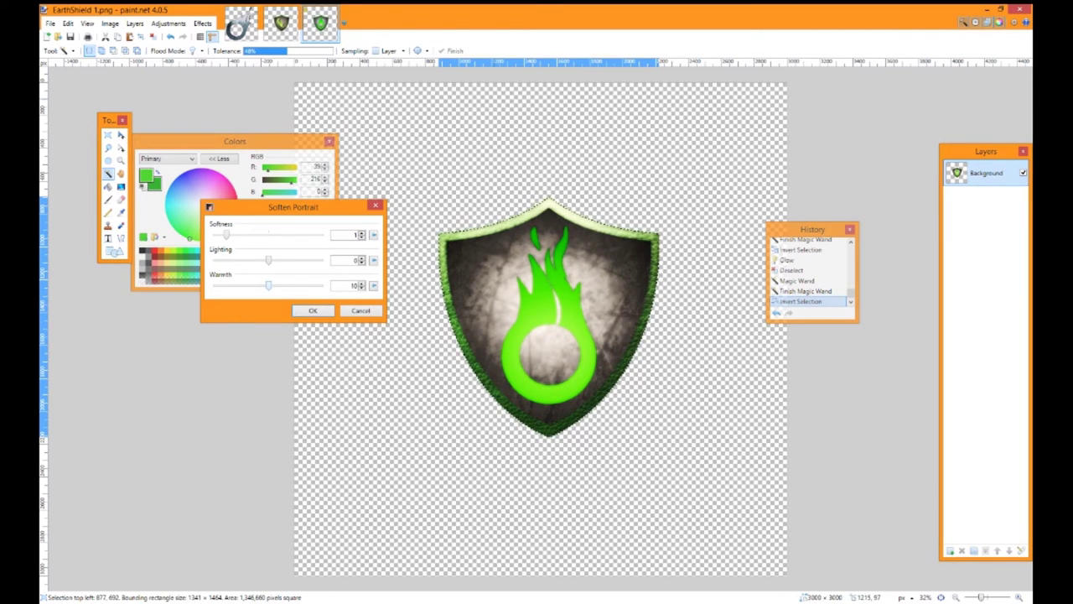
drag(268, 286, 215, 286)
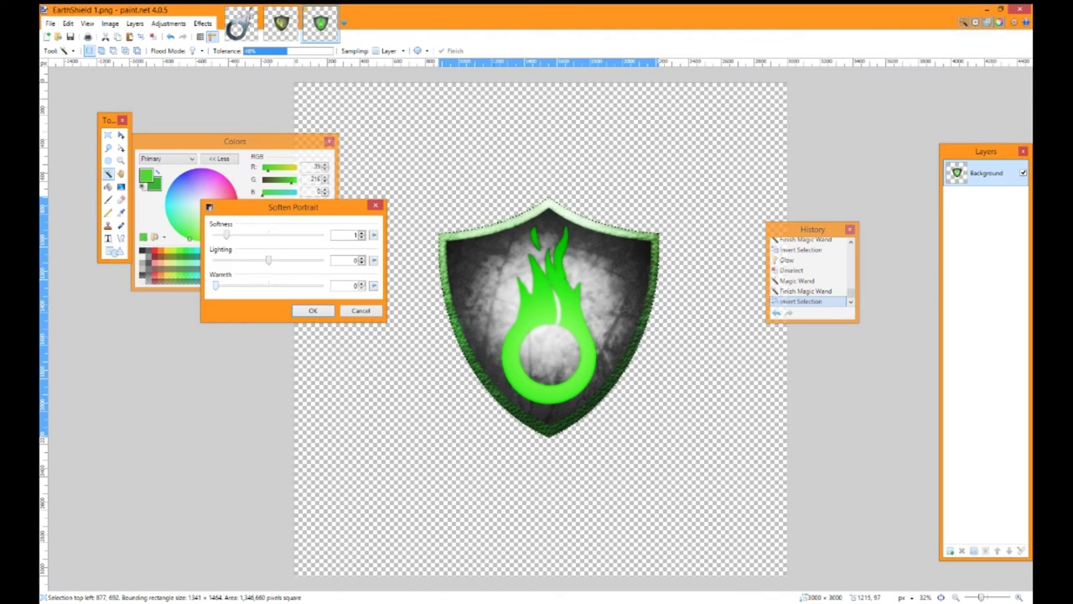
drag(216, 286, 268, 286)
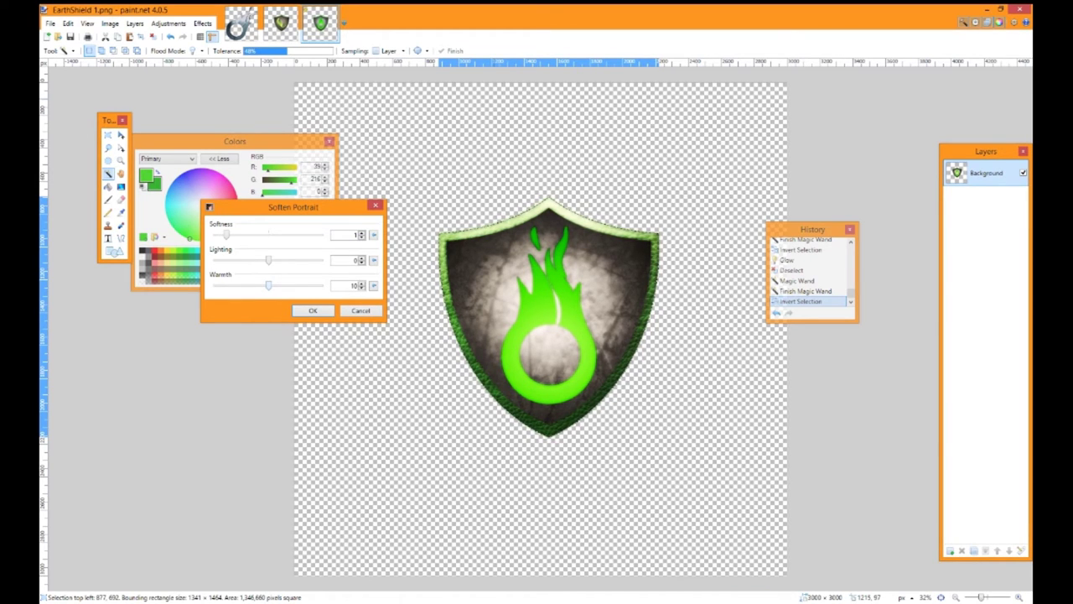
mouse_move(268, 286)
mouse_down()
mouse_move(220, 286)
mouse_move(268, 286)
mouse_up()
drag(268, 286, 216, 286)
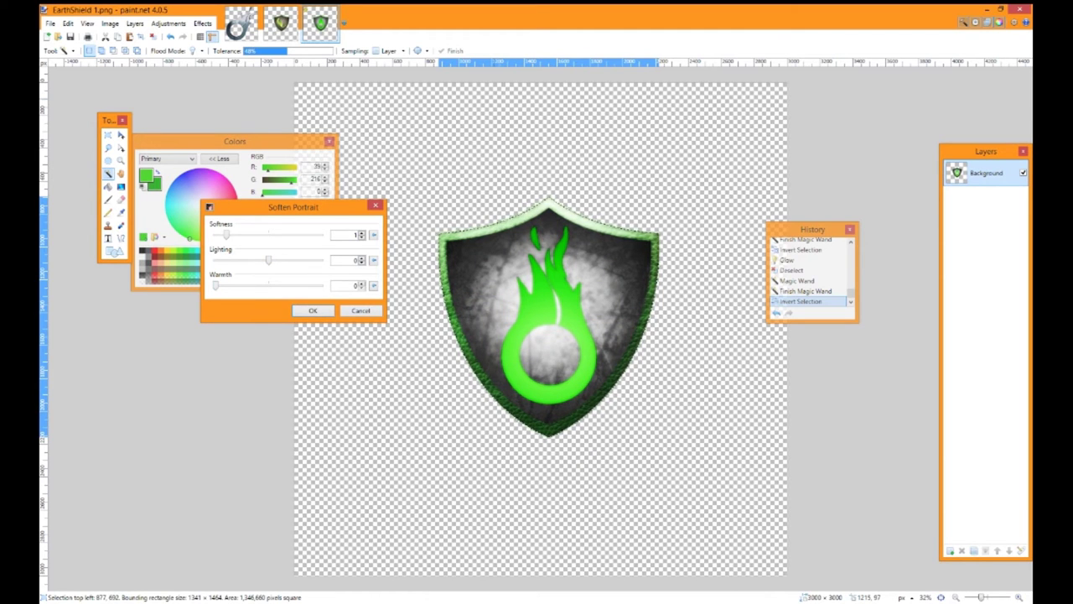
key(Return)
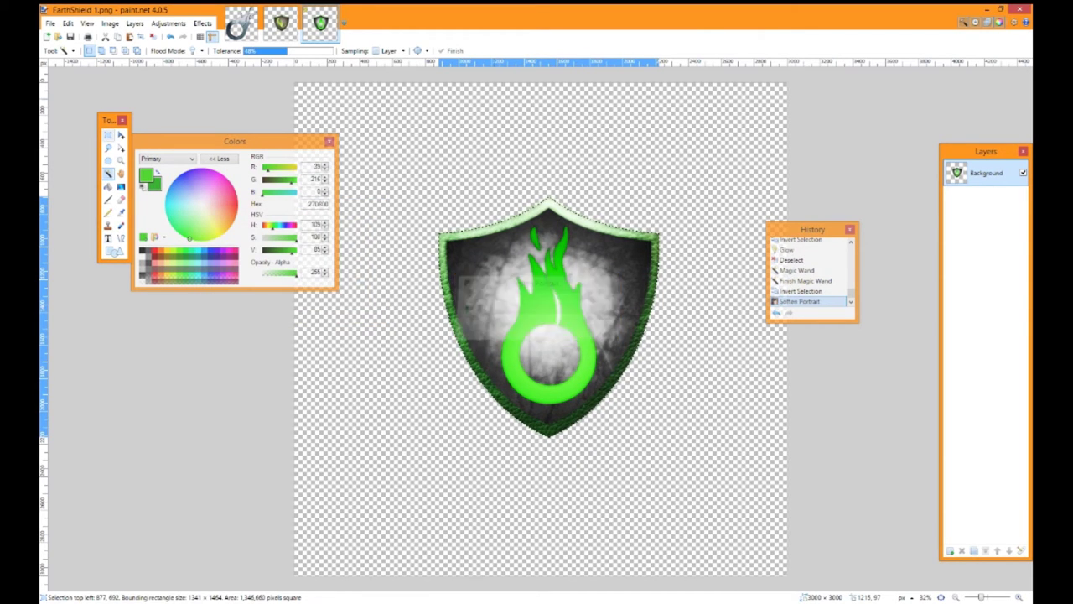
click(120, 135)
key(s)
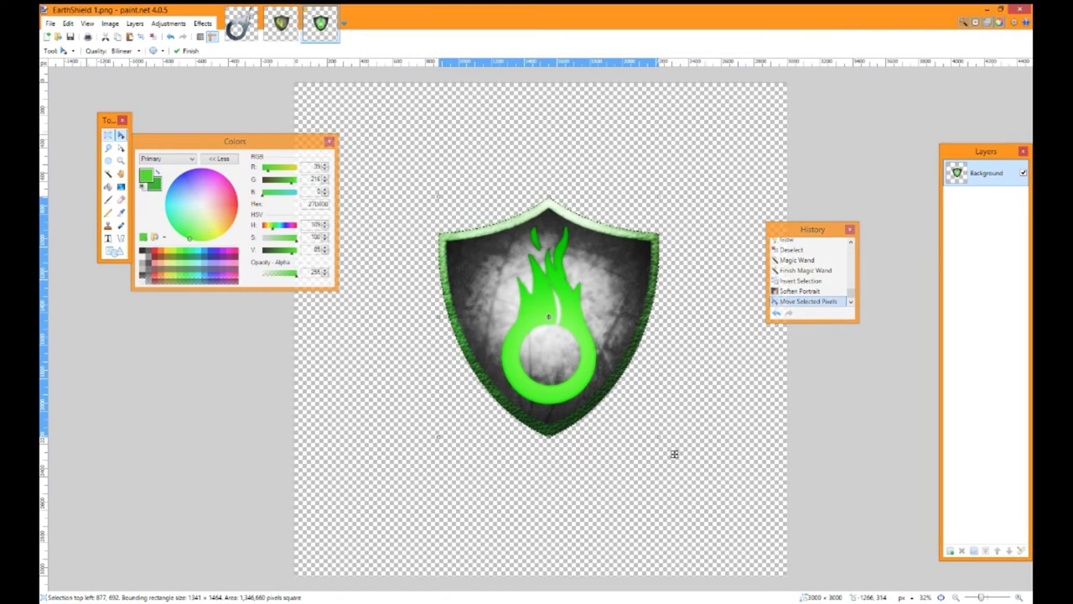
key(ctrl+d)
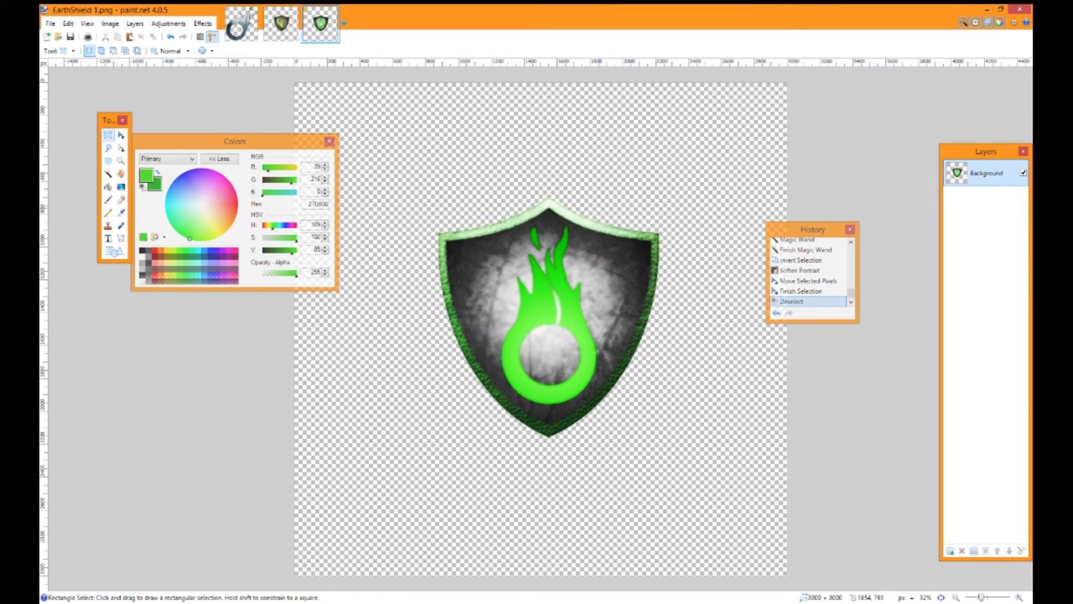
- Undo the softening, the repeated shield selection and the Glow effect, back to the first inverted shield selection
key(ctrl+z)
key(ctrl+z)
key(ctrl+z)
key(ctrl+z)
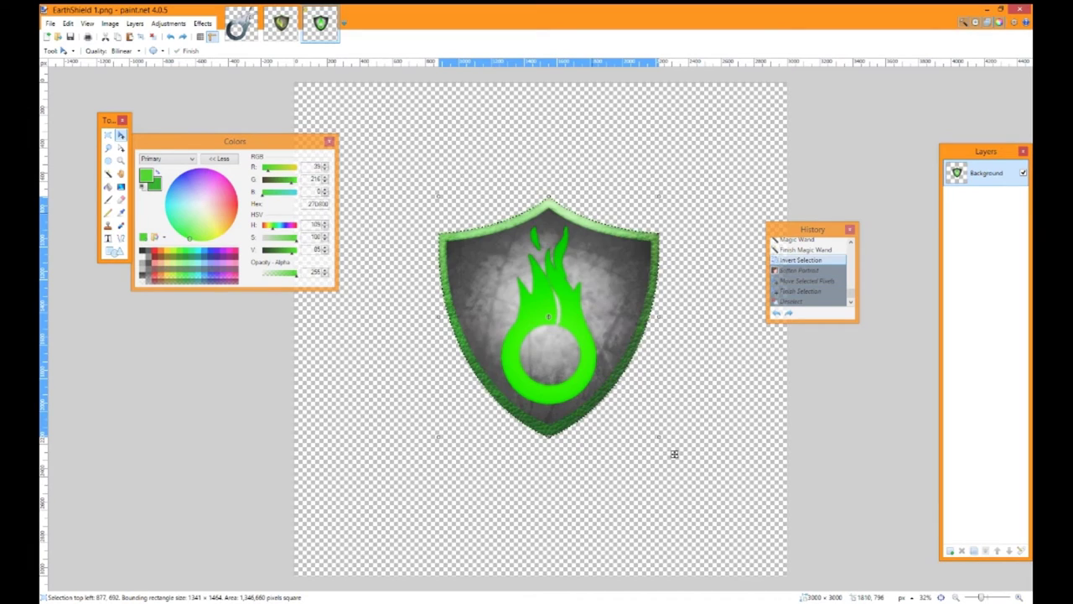
key(ctrl+z)
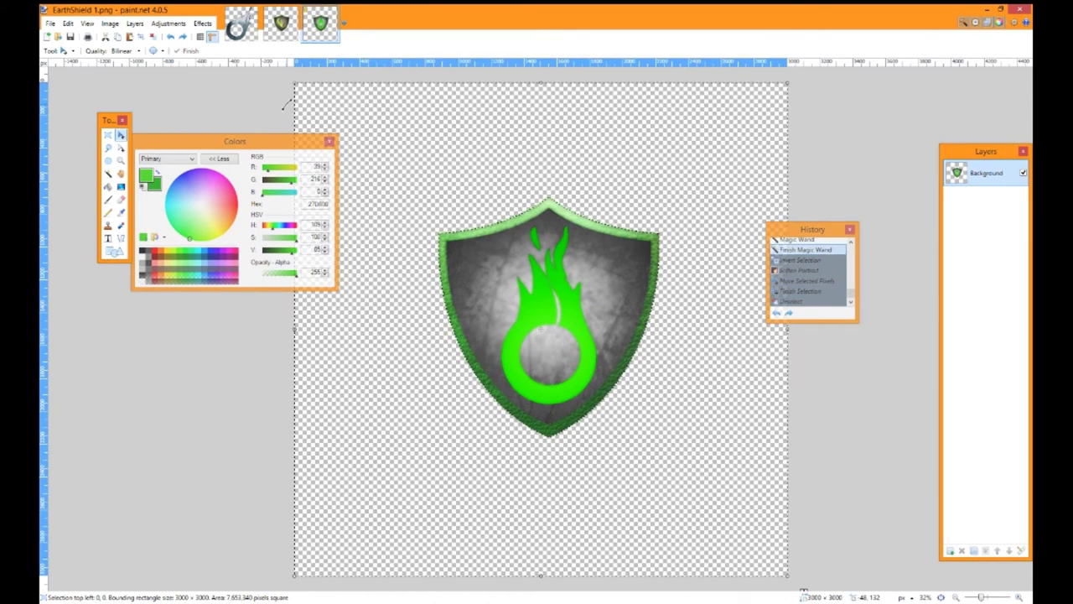
key(ctrl+z)
key(ctrl+z)
key(ctrl+z)
key(ctrl+z)
key(ctrl+z)
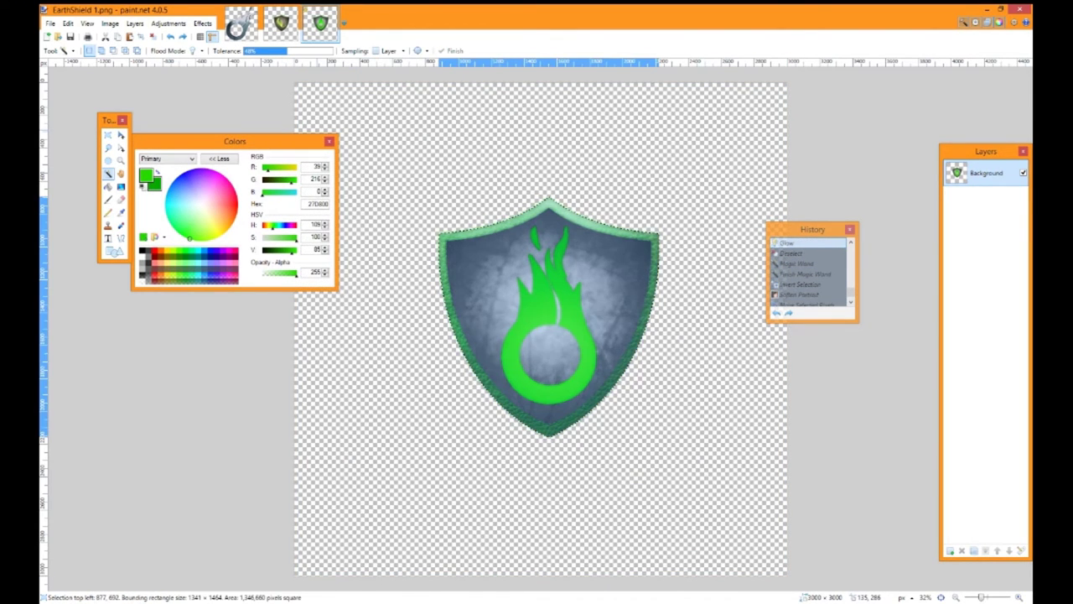
click(202, 23)
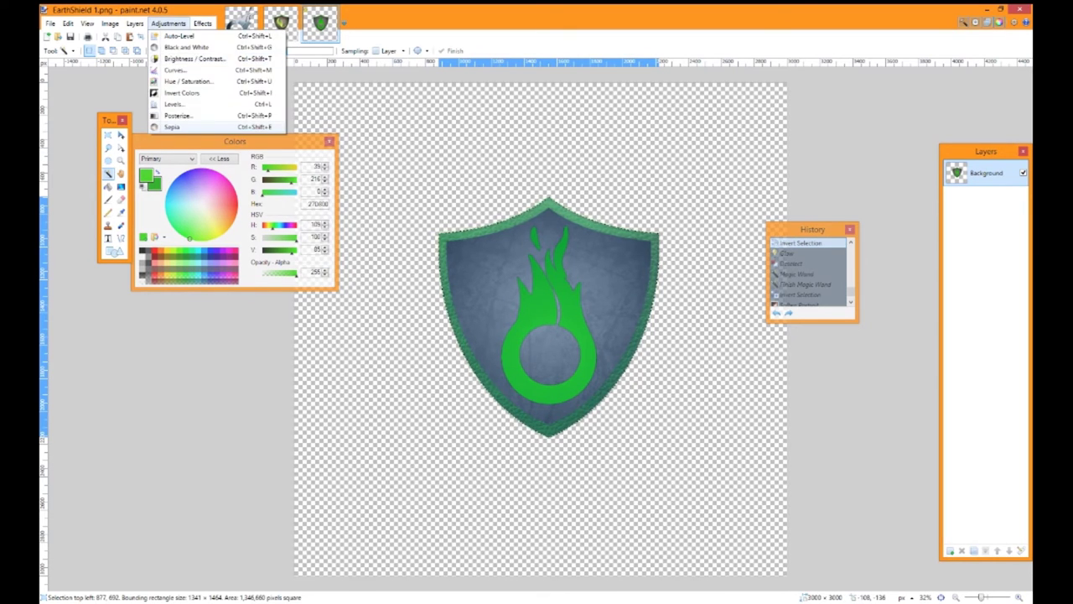
mouse_move(218, 107)
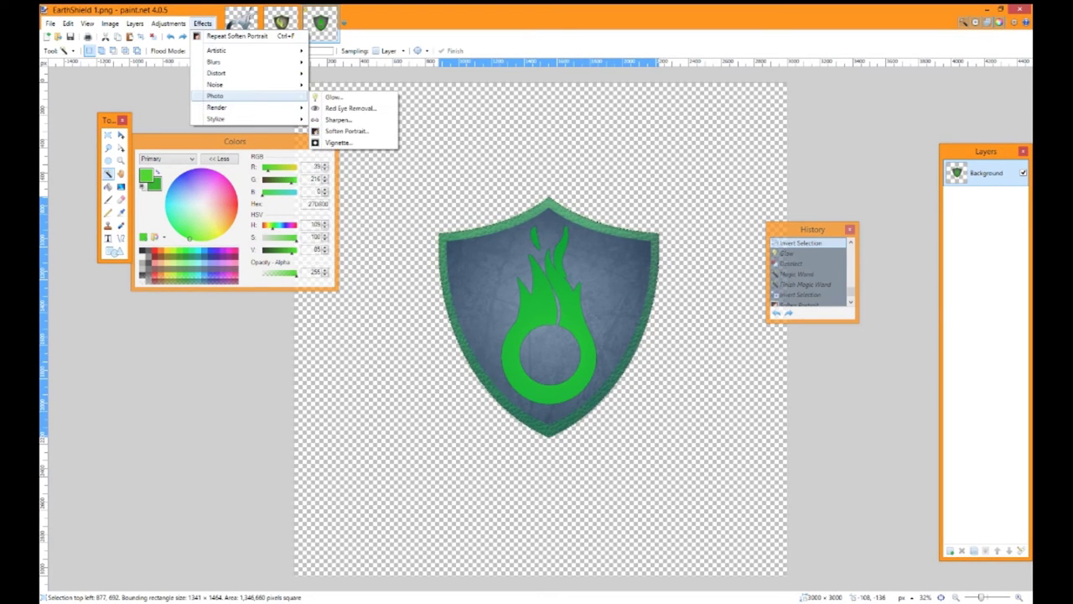
click(346, 130)
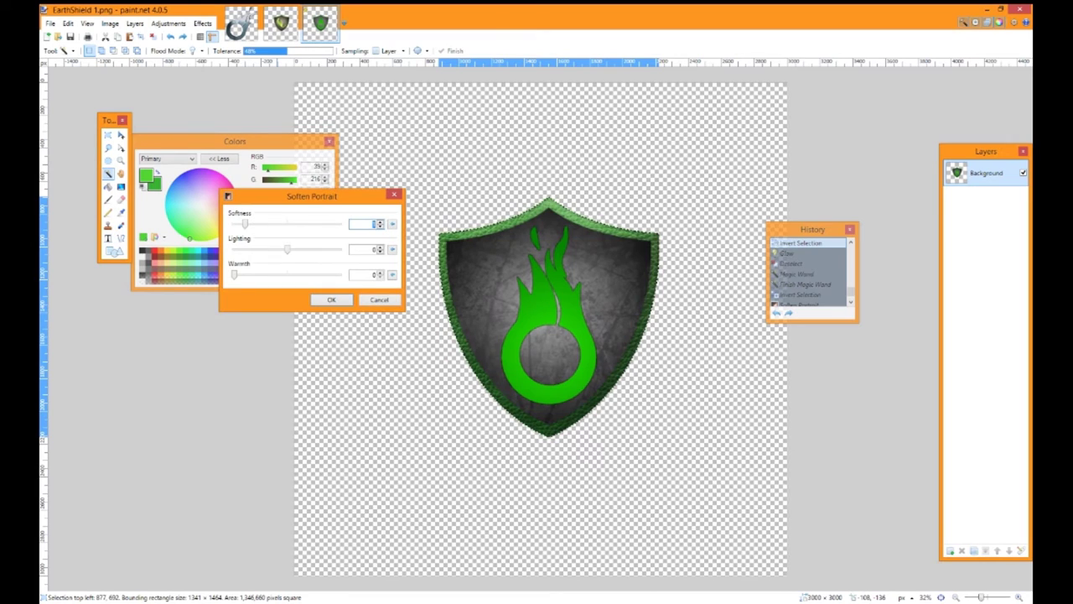
text(10)
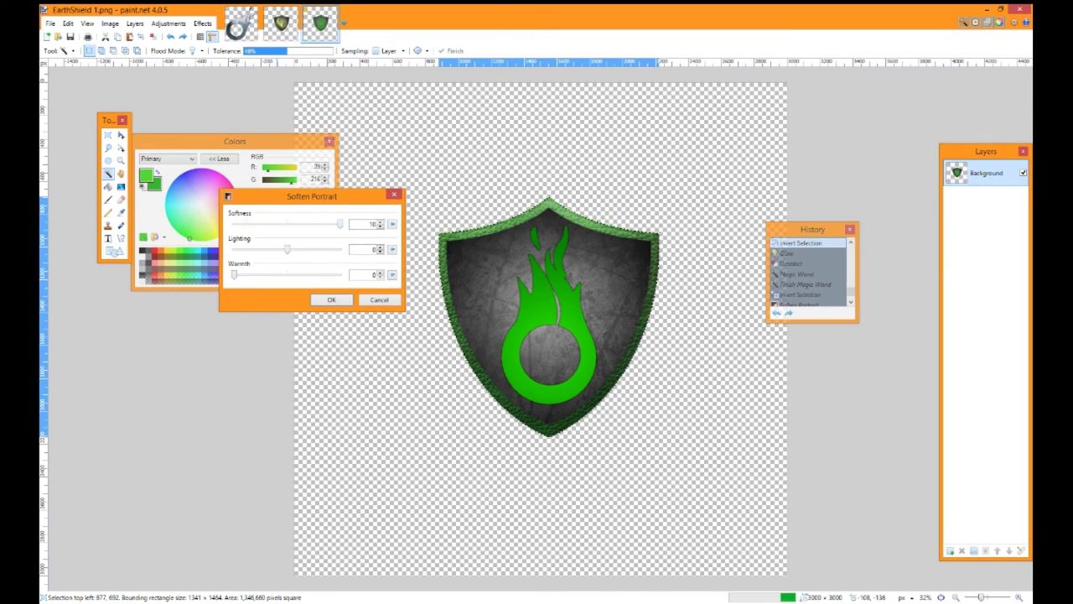
drag(340, 224, 287, 224)
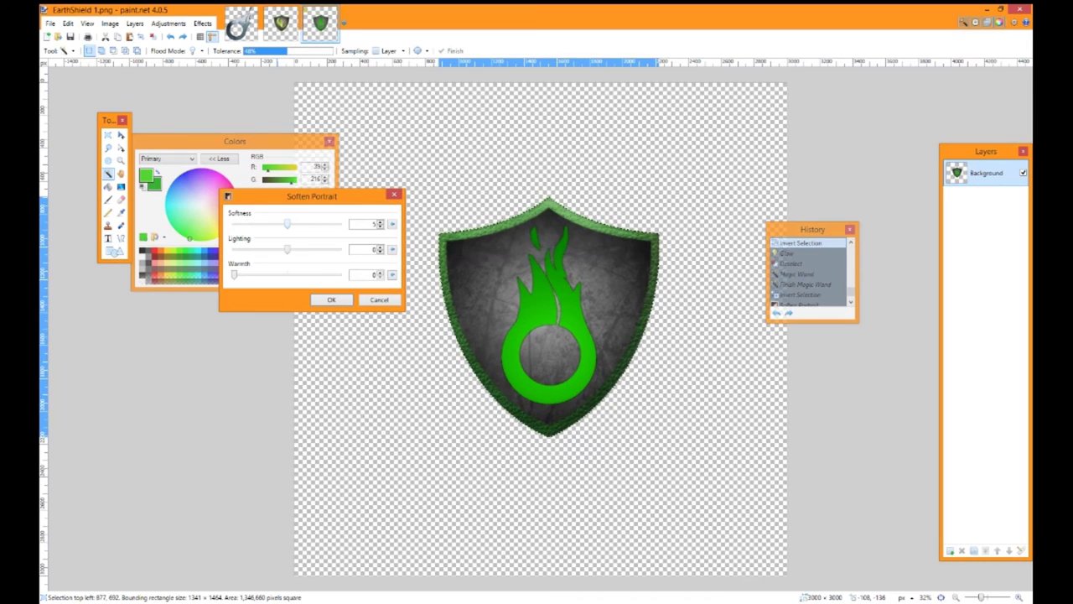
mouse_move(235, 274)
mouse_down()
mouse_move(294, 275)
mouse_move(234, 275)
mouse_up()
drag(286, 249, 340, 249)
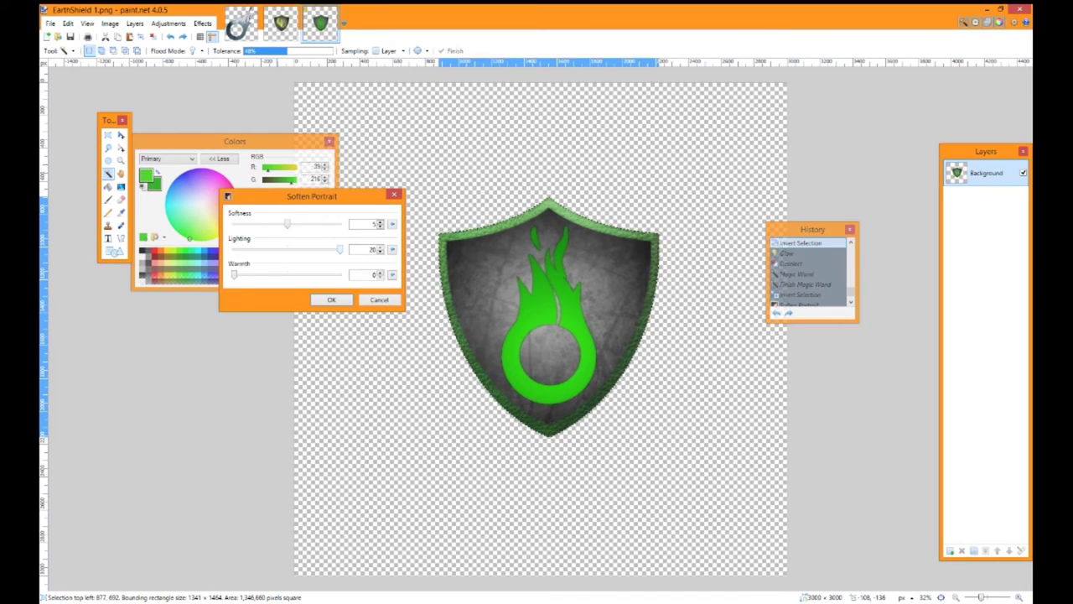
click(379, 300)
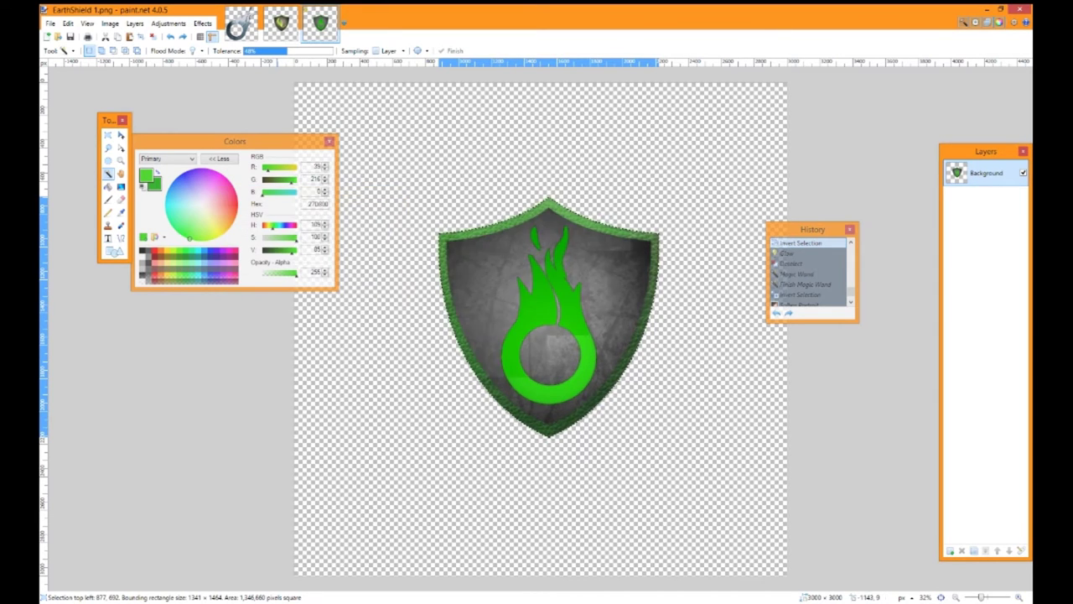
- Apply a Glow effect to the selected shield with maximum radius, brightness -24 and contrast 31
click(202, 24)
mouse_move(216, 96)
click(331, 96)
drag(520, 250, 230, 189)
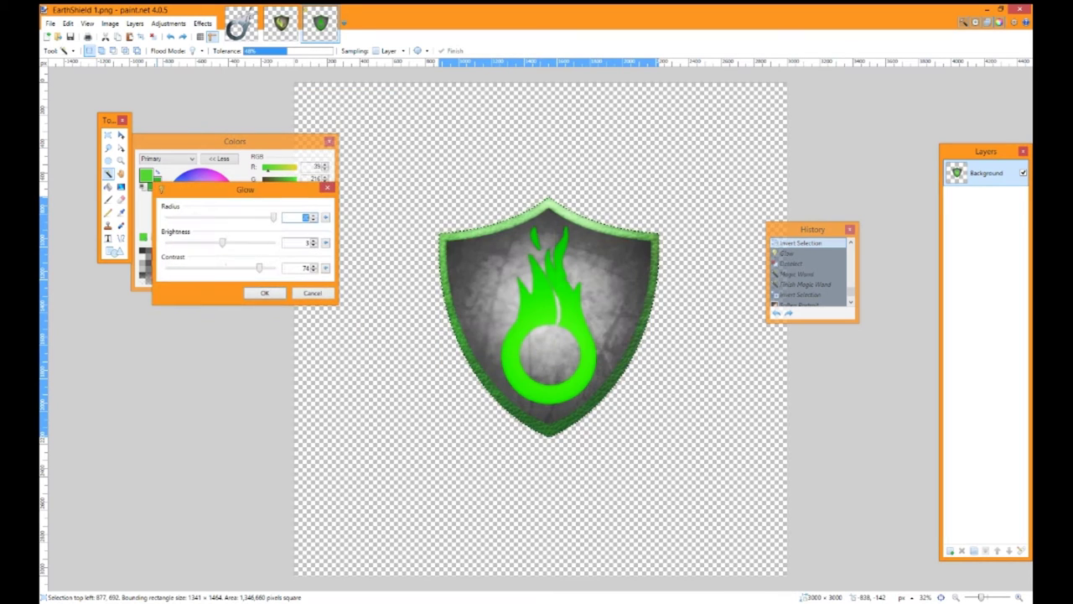
drag(273, 217, 167, 217)
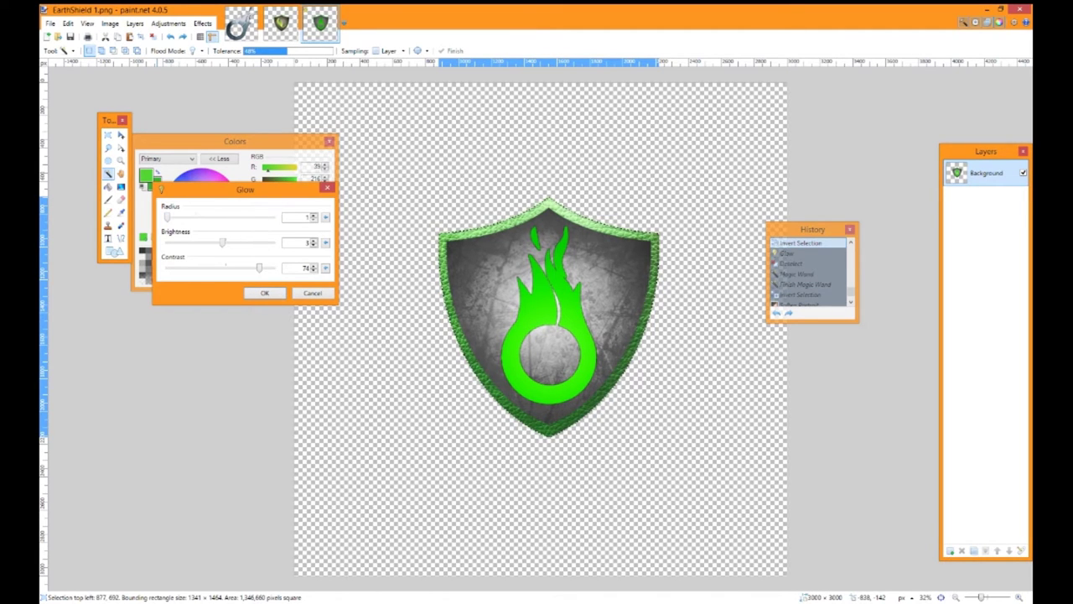
mouse_move(222, 242)
mouse_down()
mouse_move(202, 243)
mouse_move(223, 242)
mouse_move(244, 268)
mouse_move(207, 242)
mouse_up()
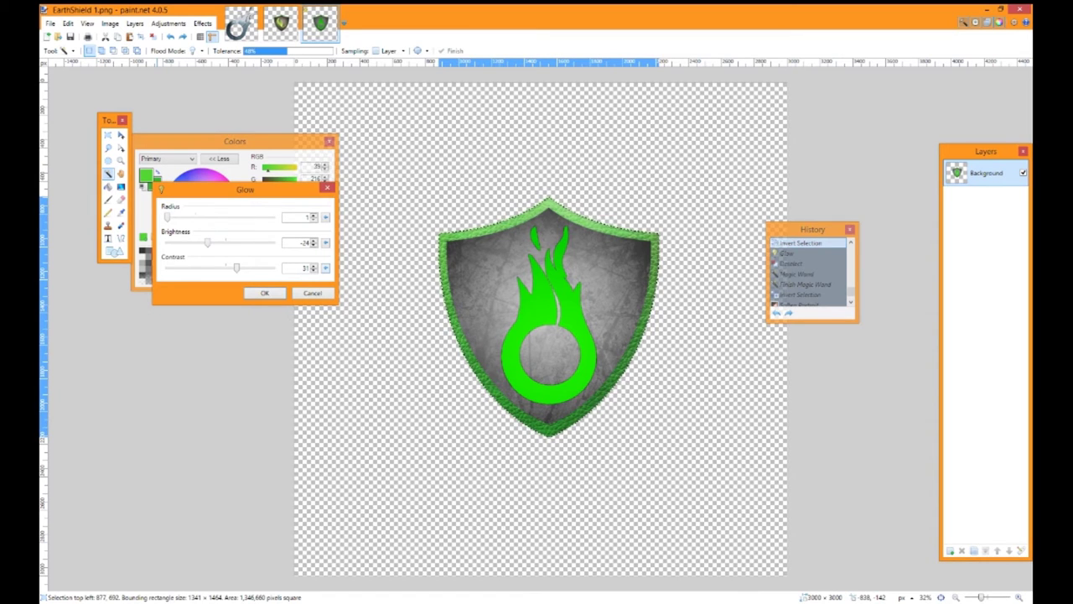
drag(167, 217, 274, 217)
key(Return)
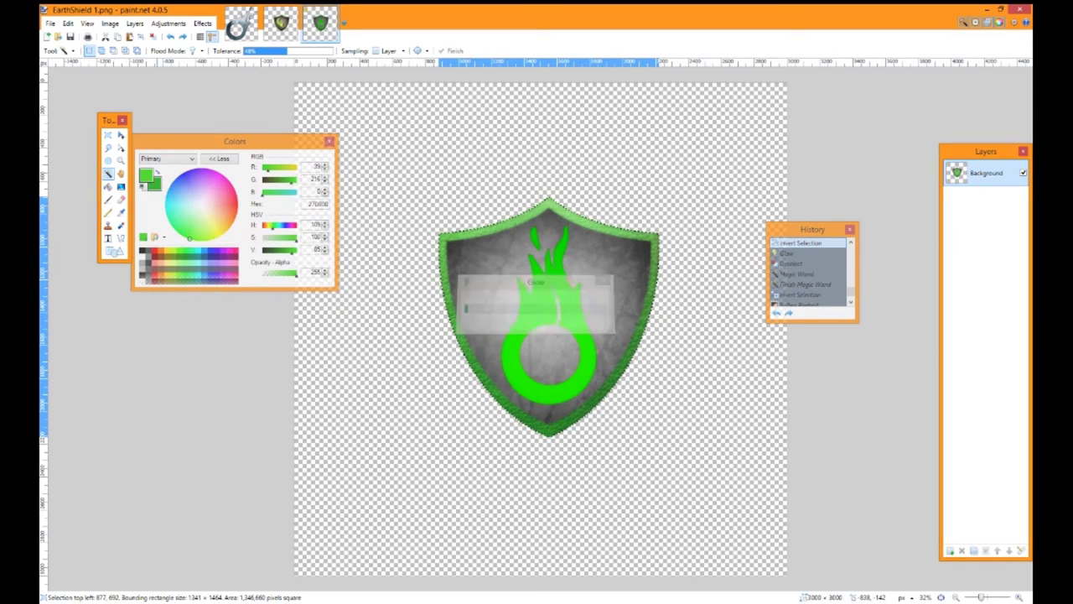
- Apply Soften Portrait to the glowing shield with increased softness, lighting 0 and warmth 0, and deselect it
click(202, 22)
mouse_move(215, 95)
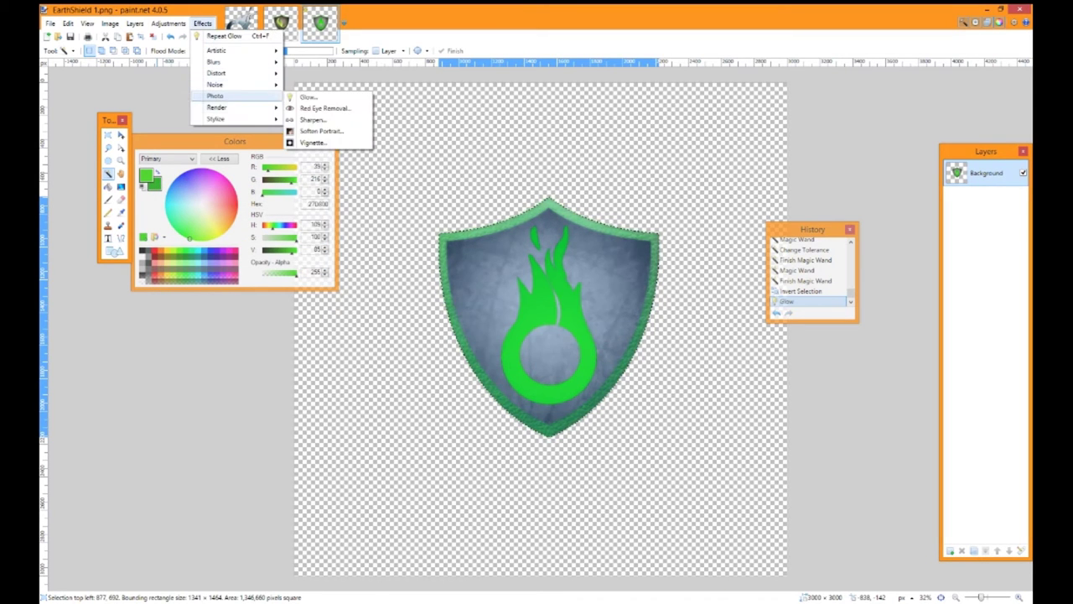
click(321, 131)
drag(520, 243, 224, 168)
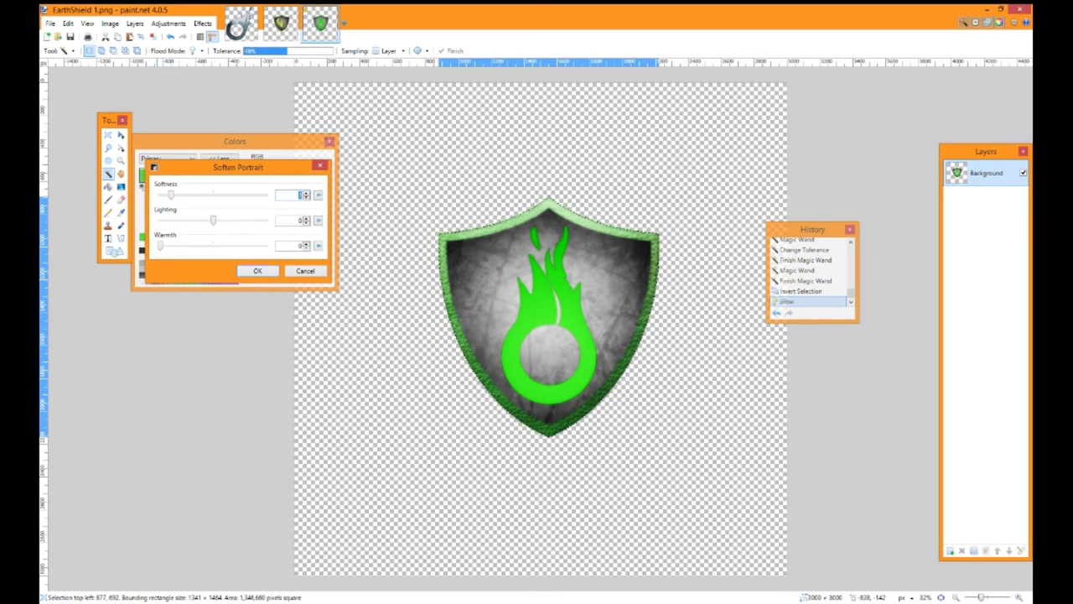
drag(171, 196, 266, 196)
key(BackSpace)
click(257, 271)
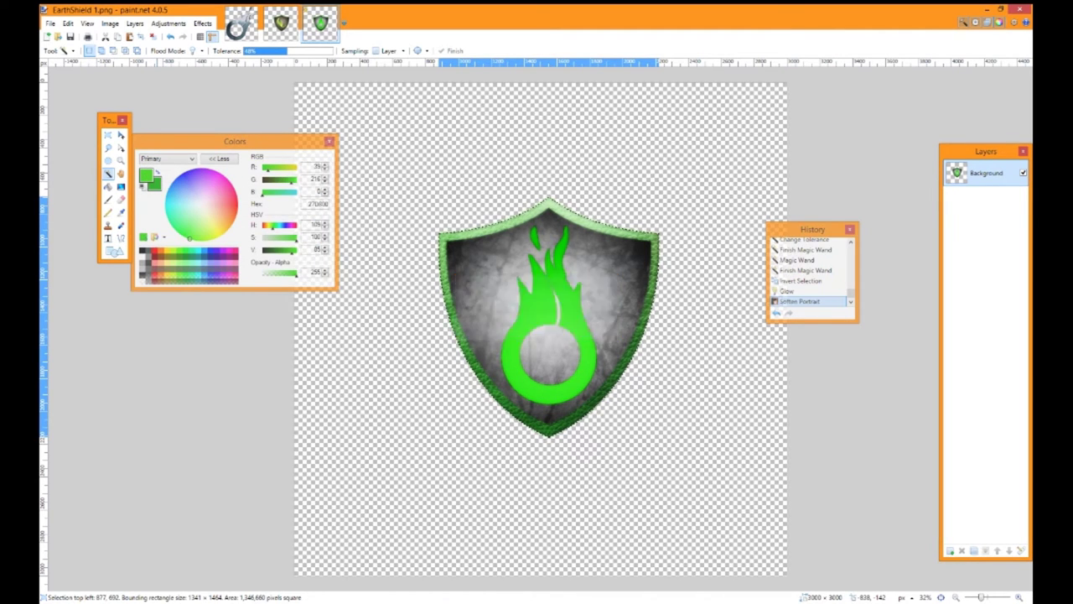
key(s)
key(ctrl+d)
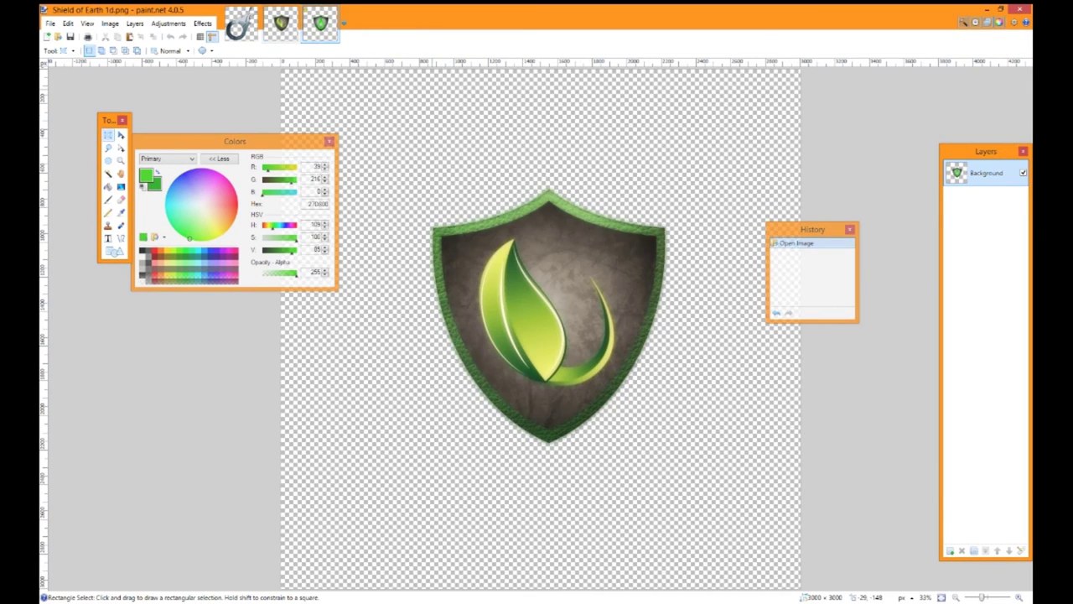
- Compare the flaming-ring shield with the leaf shield in Shield of Earth 1d.png by switching between the two images
click(281, 24)
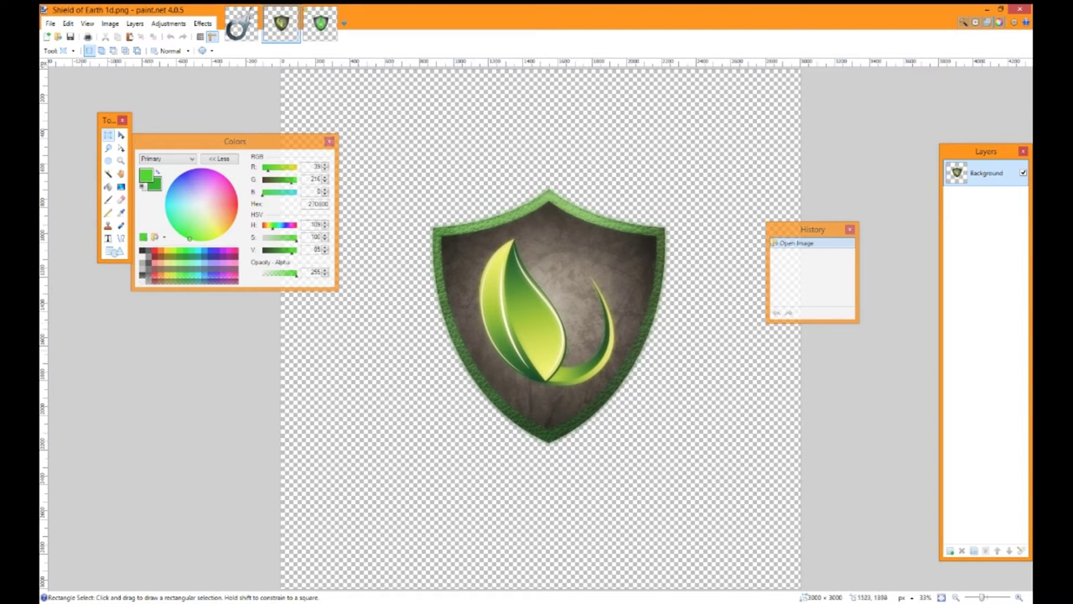
click(321, 24)
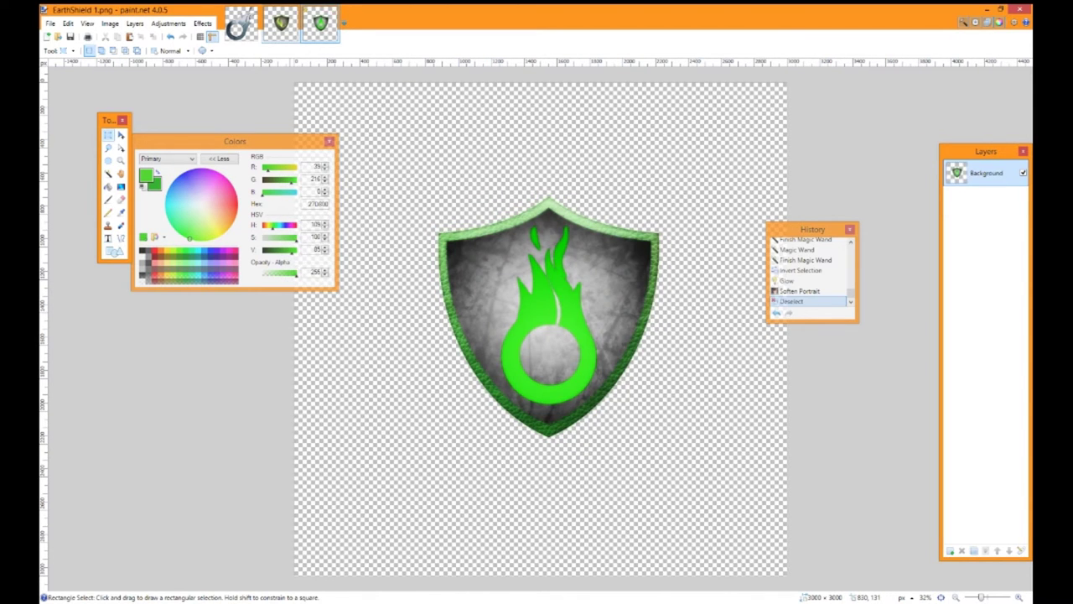
click(281, 24)
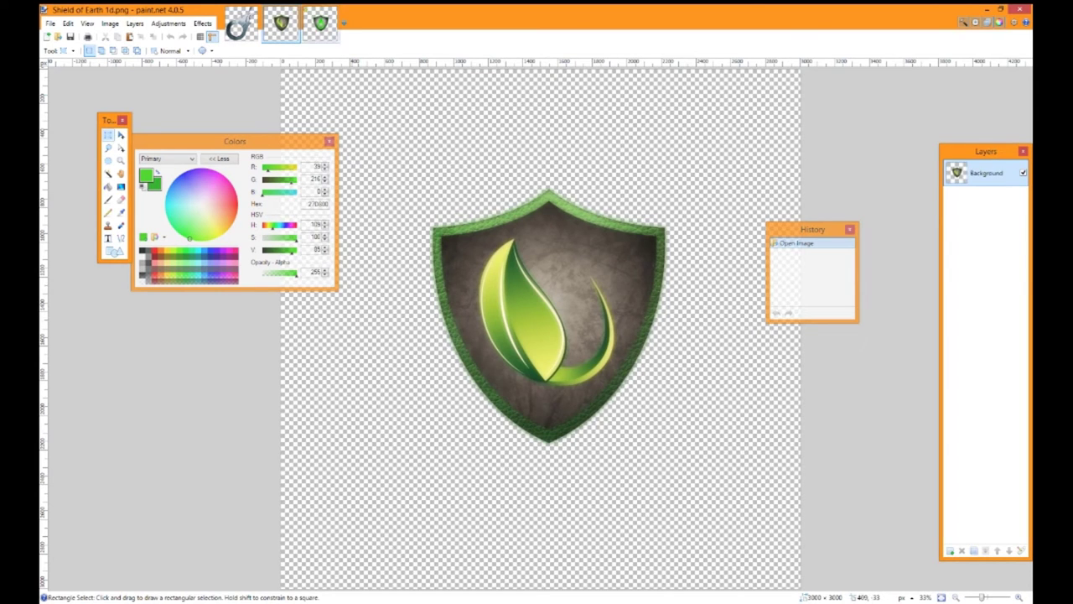
click(321, 23)
click(281, 23)
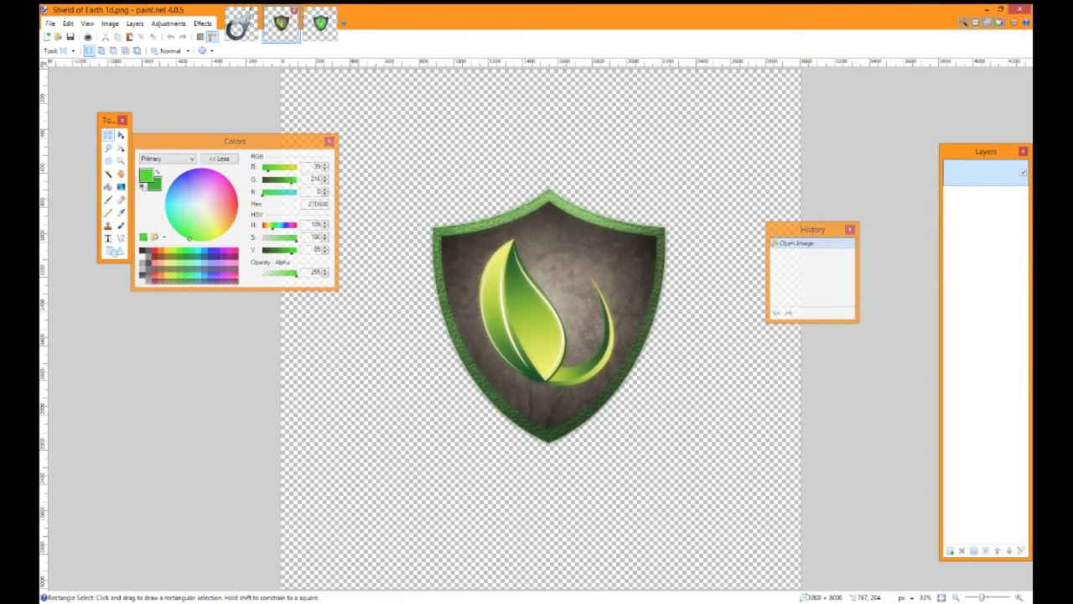
click(322, 24)
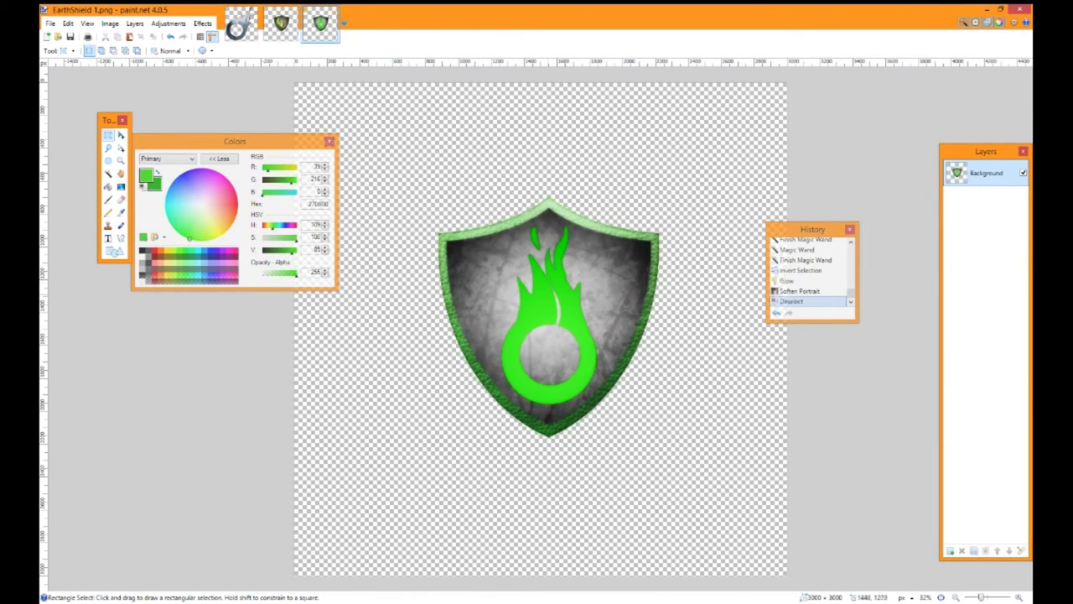
- Undo the deselection, softening, glow and selection inversion on the flaming-ring shield, back to the Magic Wand selection
key(ctrl+z)
key(ctrl+z)
key(ctrl+z)
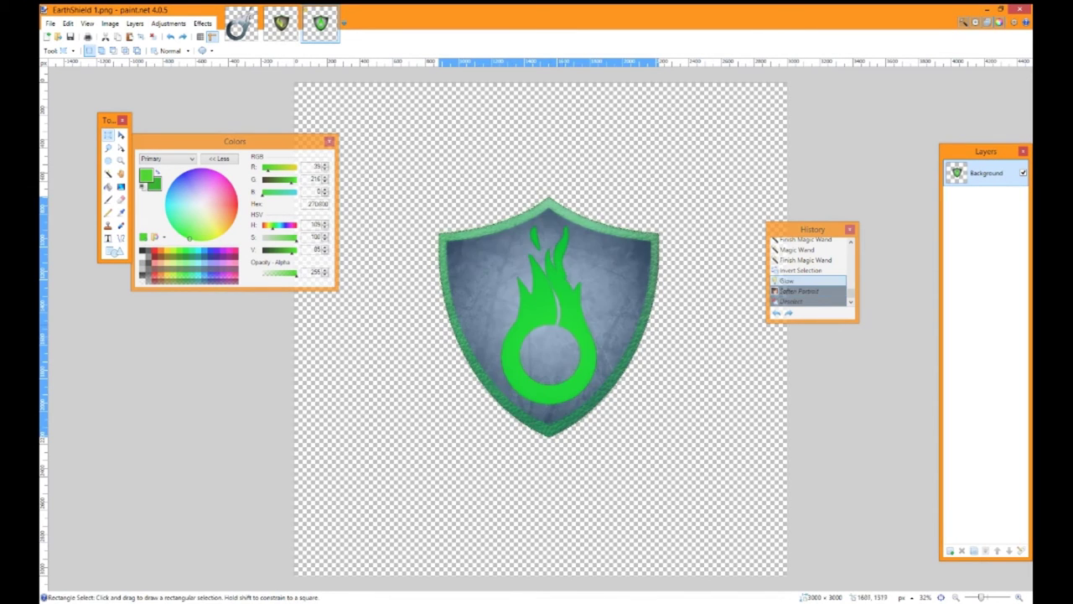
key(ctrl+z)
key(ctrl+z)
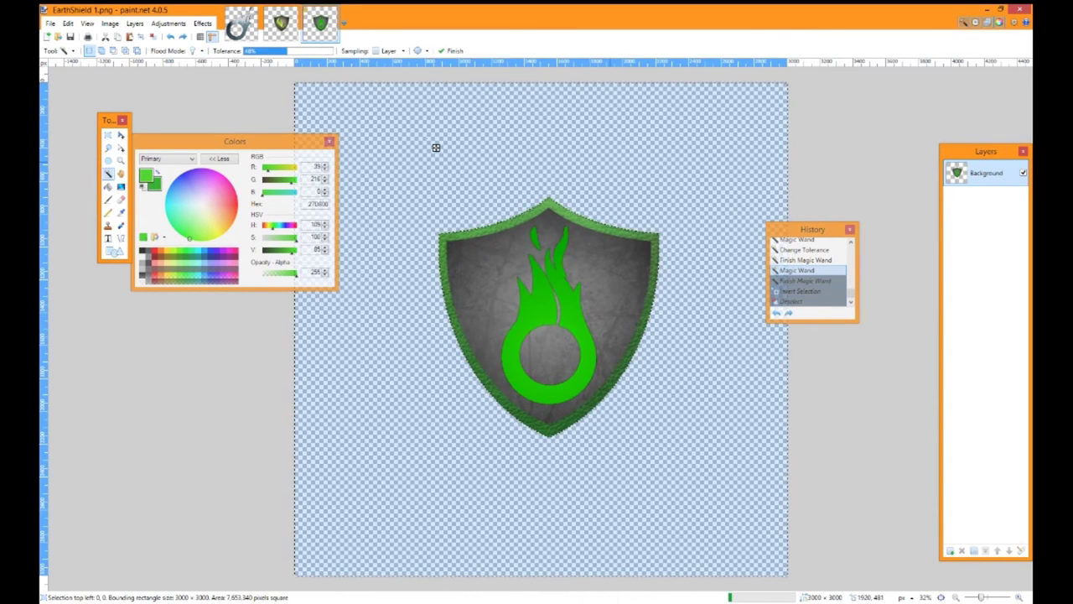
- Deselect everything and apply Brightness/Contrast to the whole shield image with brightness about -9 and contrast 36
click(582, 125)
key(s)
key(ctrl+d)
click(169, 23)
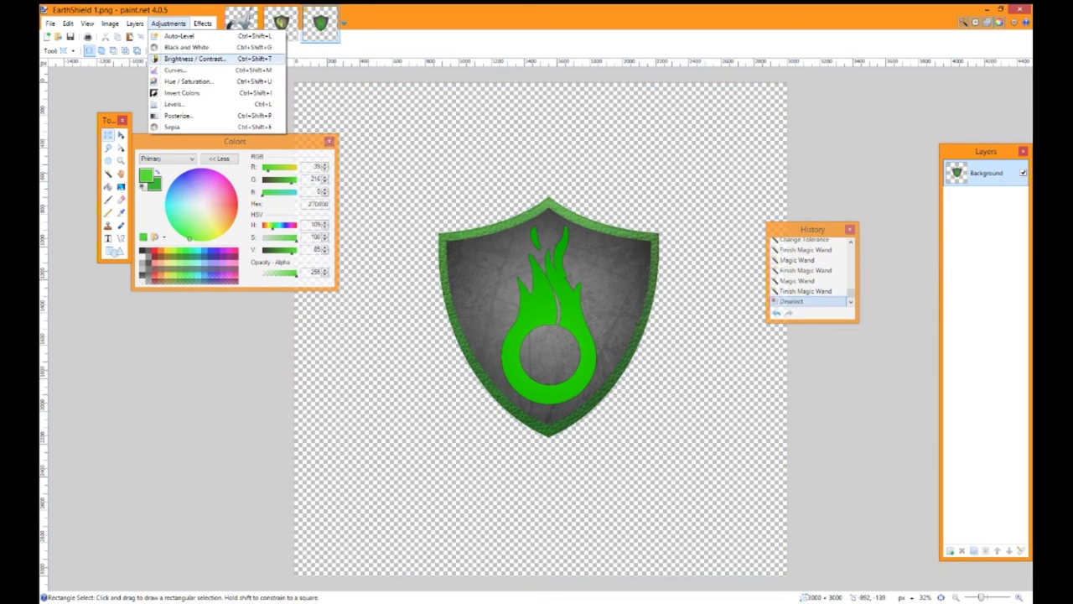
click(189, 58)
drag(536, 264, 311, 218)
drag(233, 245, 281, 246)
key(Tab)
text(44)
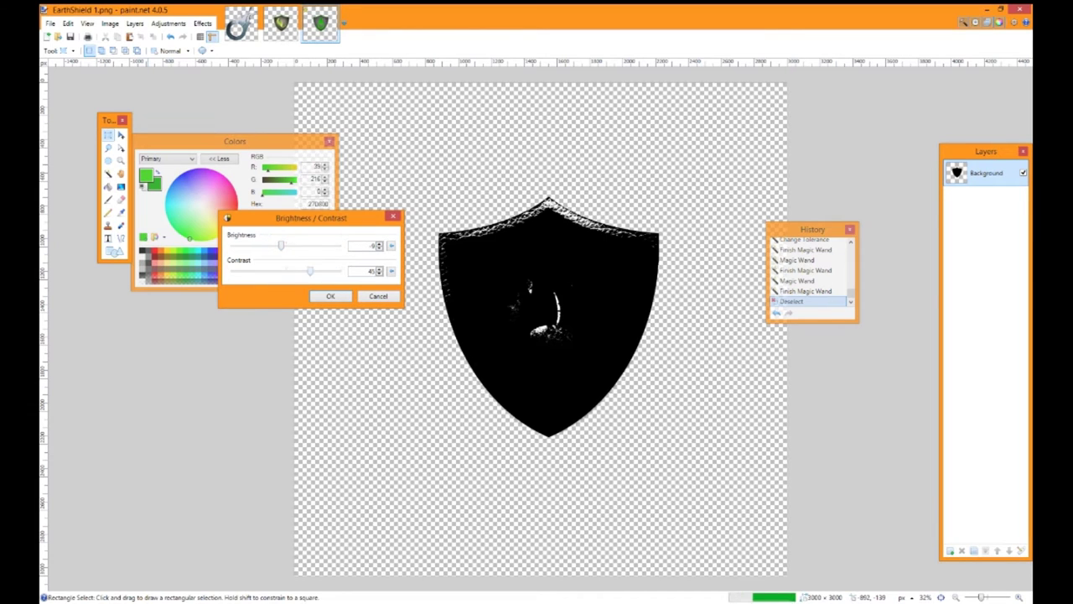
key(BackSpace)
key(BackSpace)
text(36)
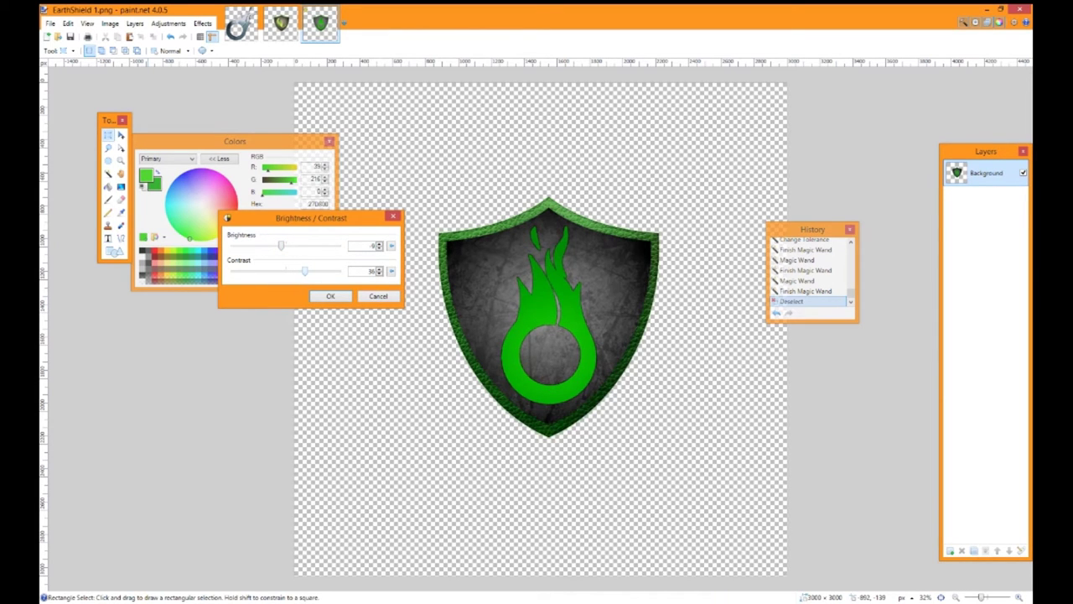
drag(281, 246, 282, 246)
key(Return)
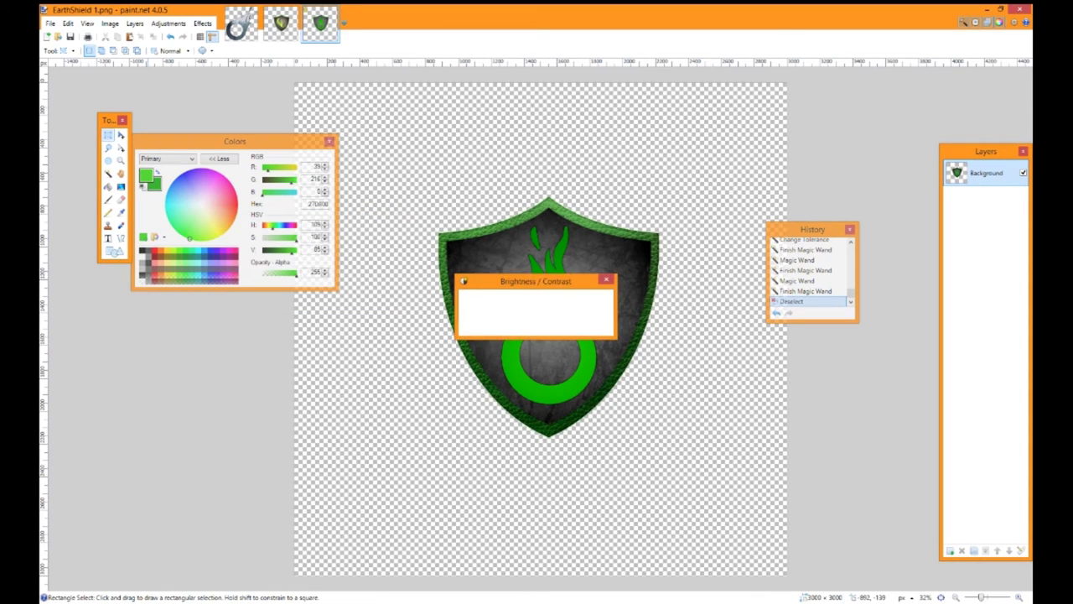
- Try a Glow effect on the shield with radius 18, brightness 2 and contrast 32, and cancel it
click(203, 23)
mouse_move(220, 96)
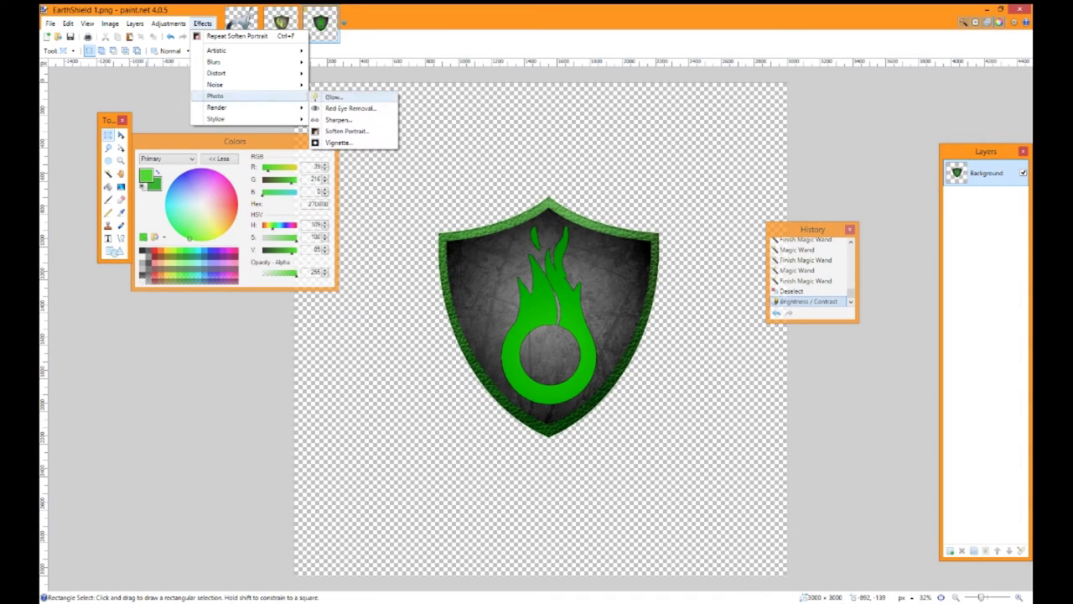
click(335, 97)
drag(537, 249, 222, 192)
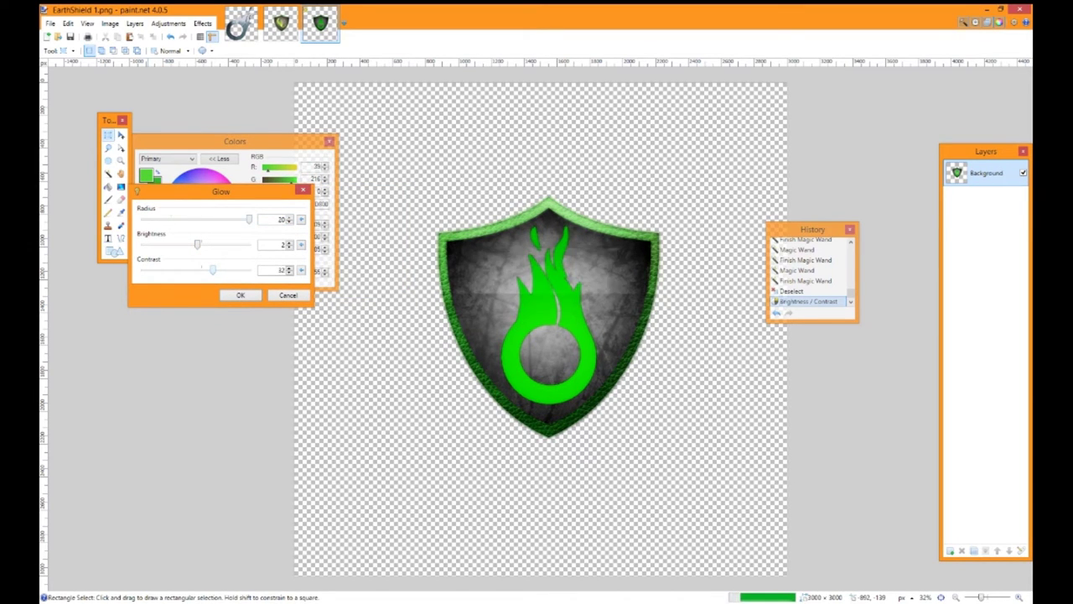
drag(249, 219, 237, 220)
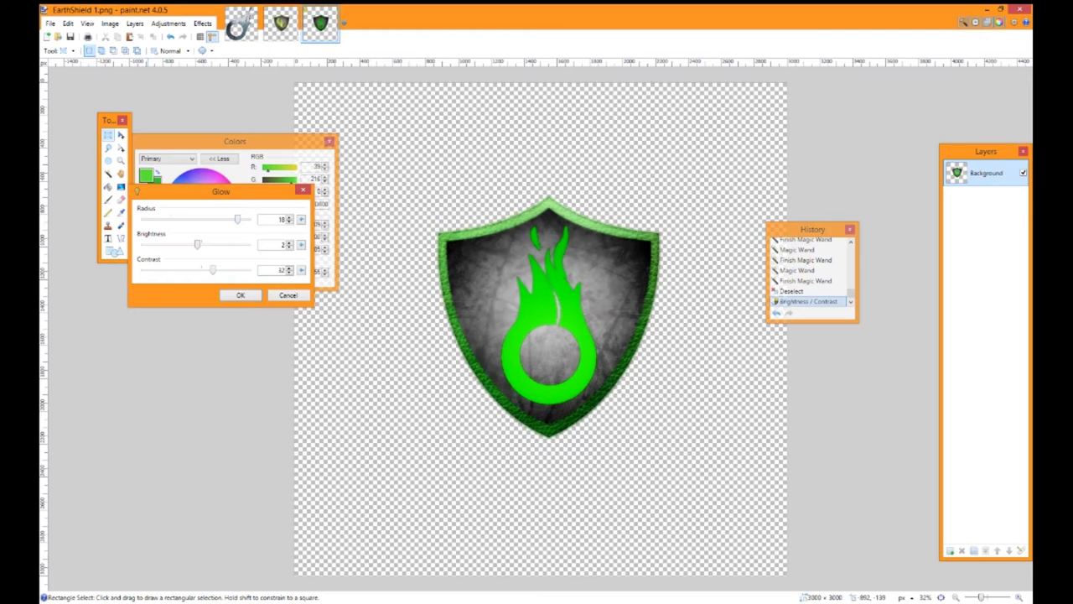
key(Escape)
- Undo the Brightness/Contrast adjustment and the deselection on the flaming-ring shield
key(ctrl+z)
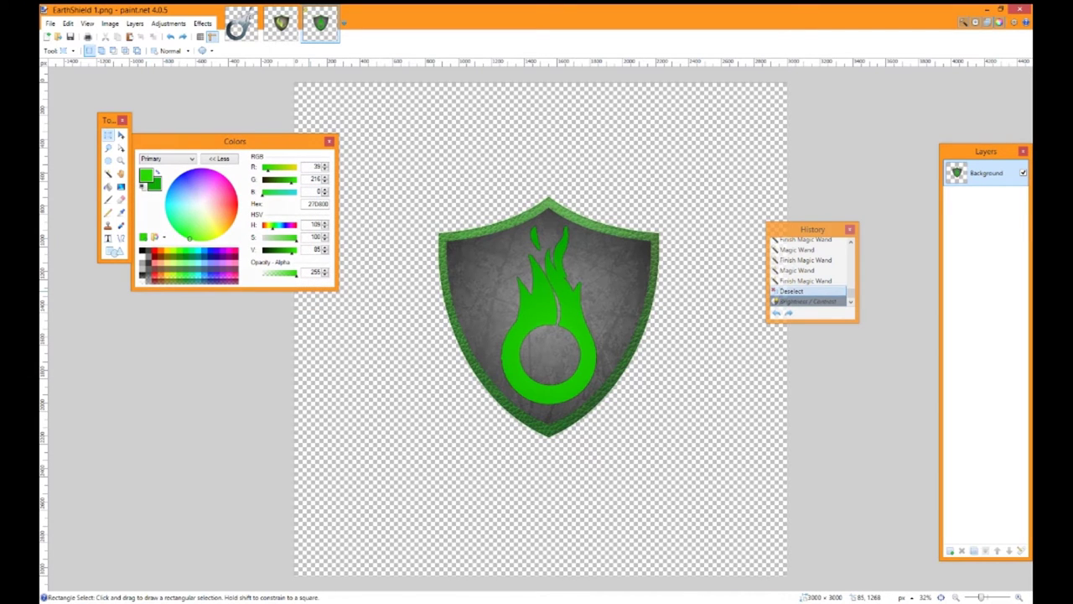
click(109, 174)
key(ctrl+z)
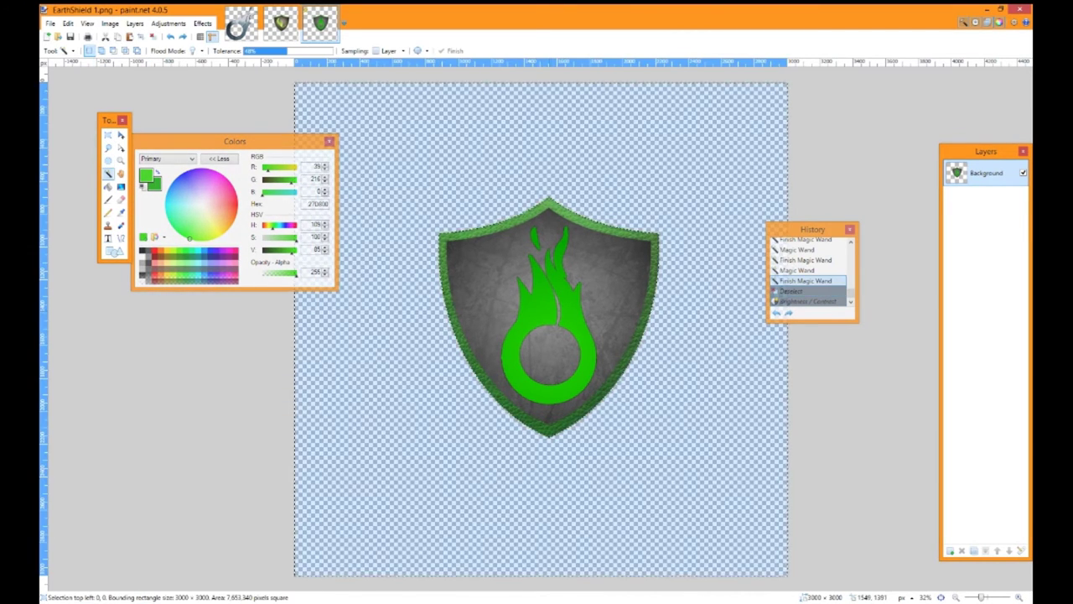
- Select the flaming ring and its detached flame with the Magic Wand and apply Brightness/Contrast with brightness -18 and contrast 36
click(543, 311)
ctrl+click(544, 245)
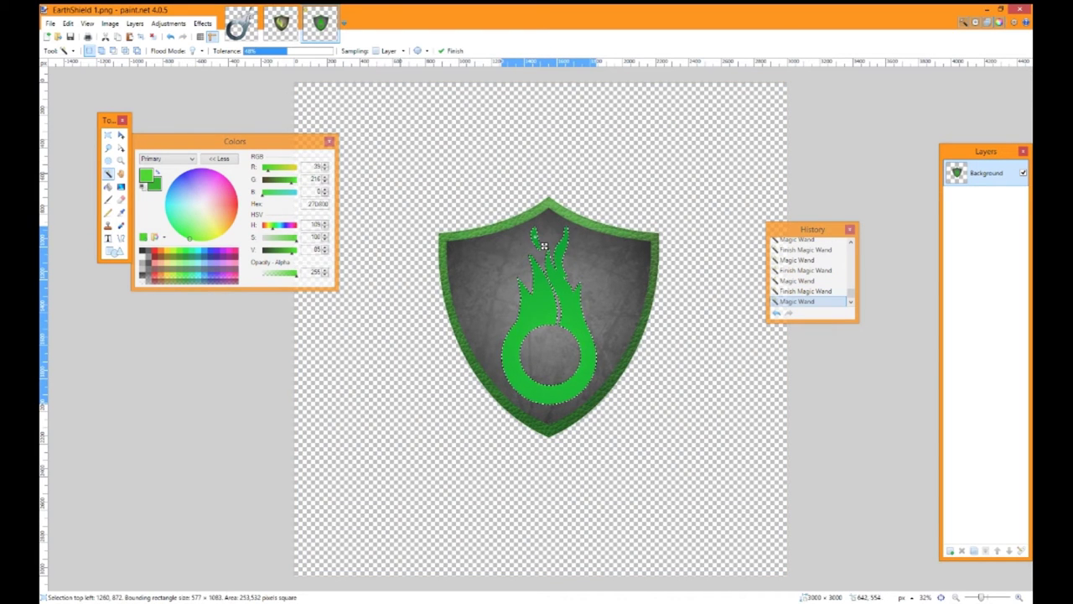
click(168, 23)
click(191, 60)
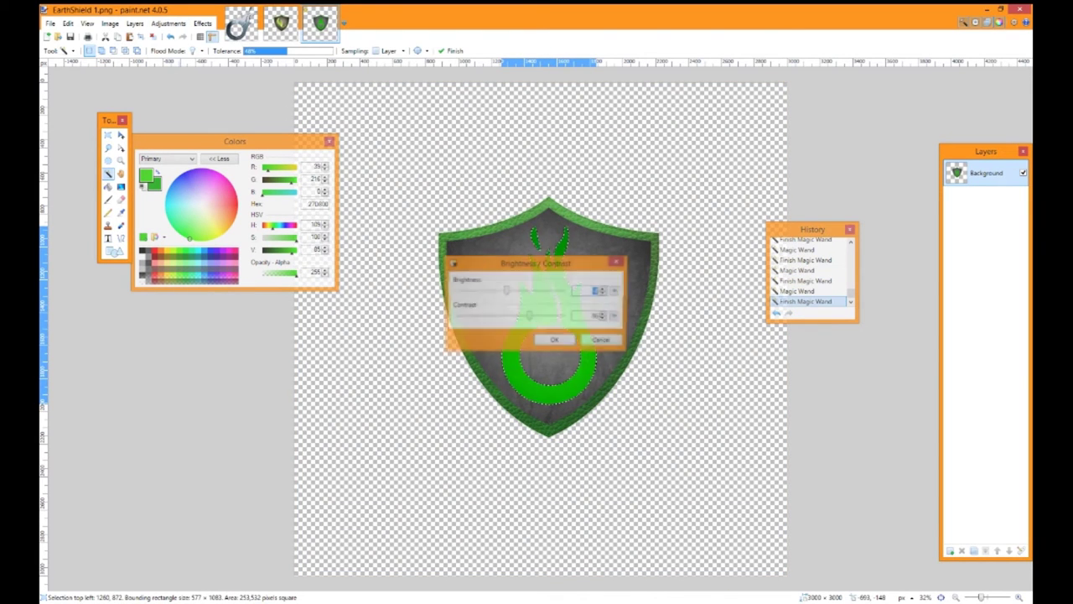
drag(520, 259, 337, 259)
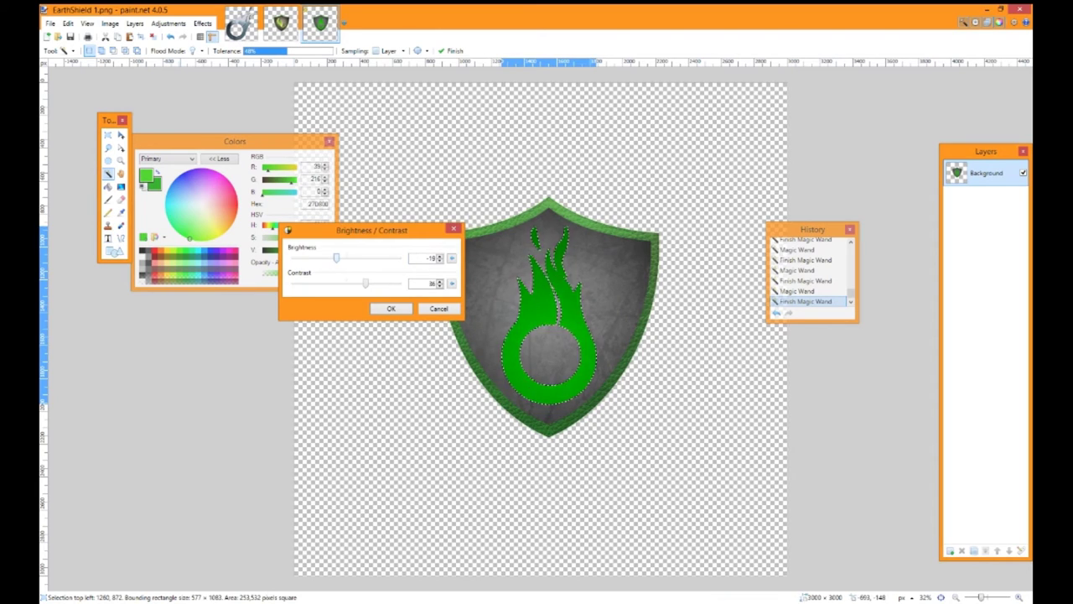
key(Return)
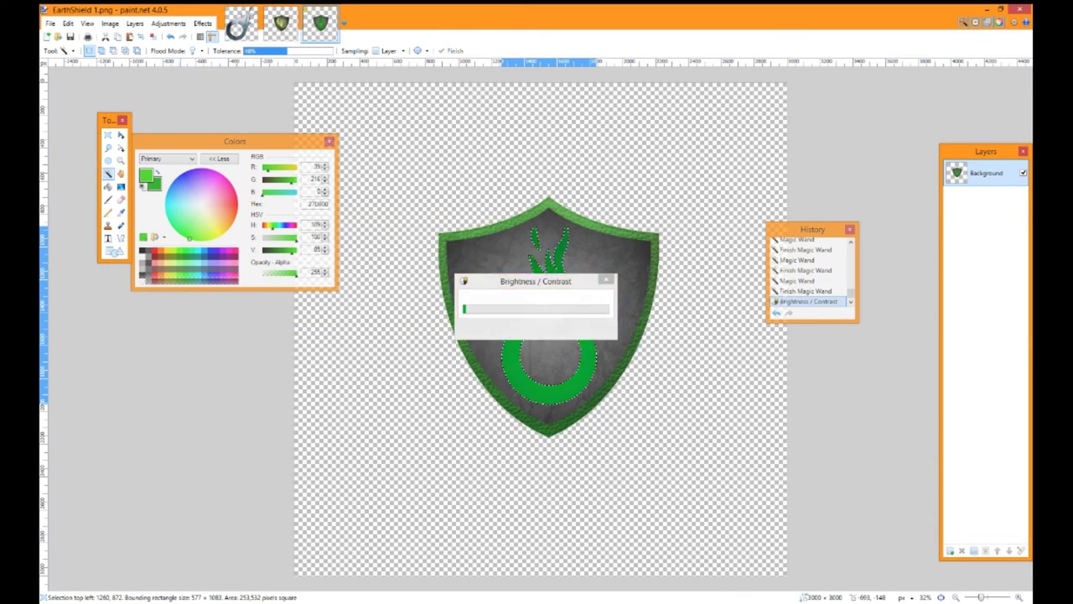
- Deselect the flaming ring and select the transparent background around the shield with the Magic Wand
key(s)
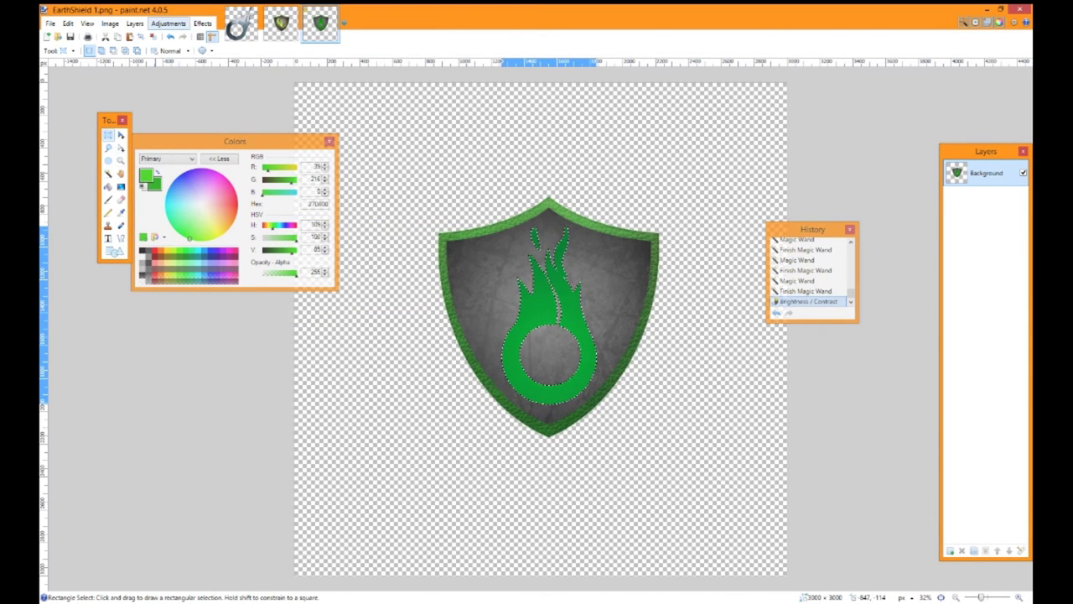
click(169, 24)
click(336, 108)
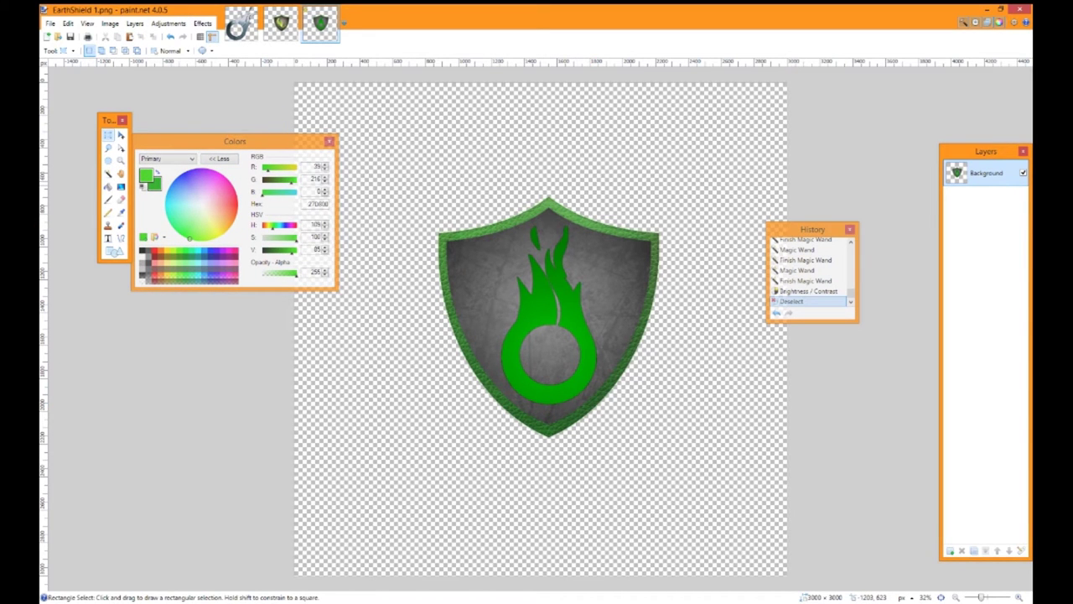
click(108, 174)
click(534, 134)
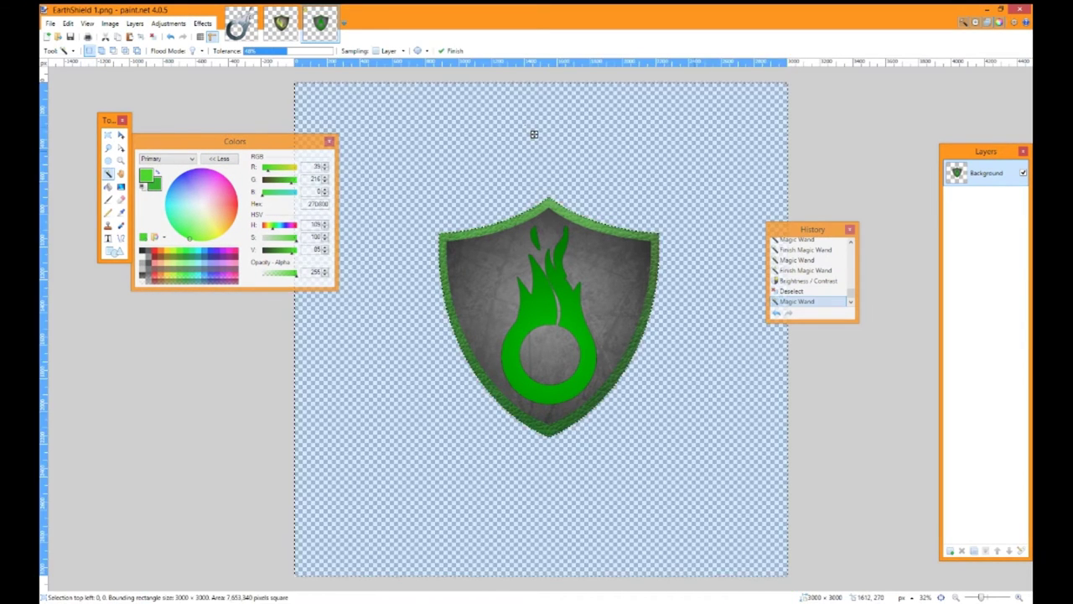
- Undo the flame's Brightness/Contrast adjustment and the Magic Wand changes before it, back to the selection ahead of the earlier inversion
key(ctrl+z)
key(ctrl+z)
key(ctrl+z)
key(ctrl+z)
key(ctrl+z)
key(ctrl+z)
key(ctrl+z)
key(ctrl+z)
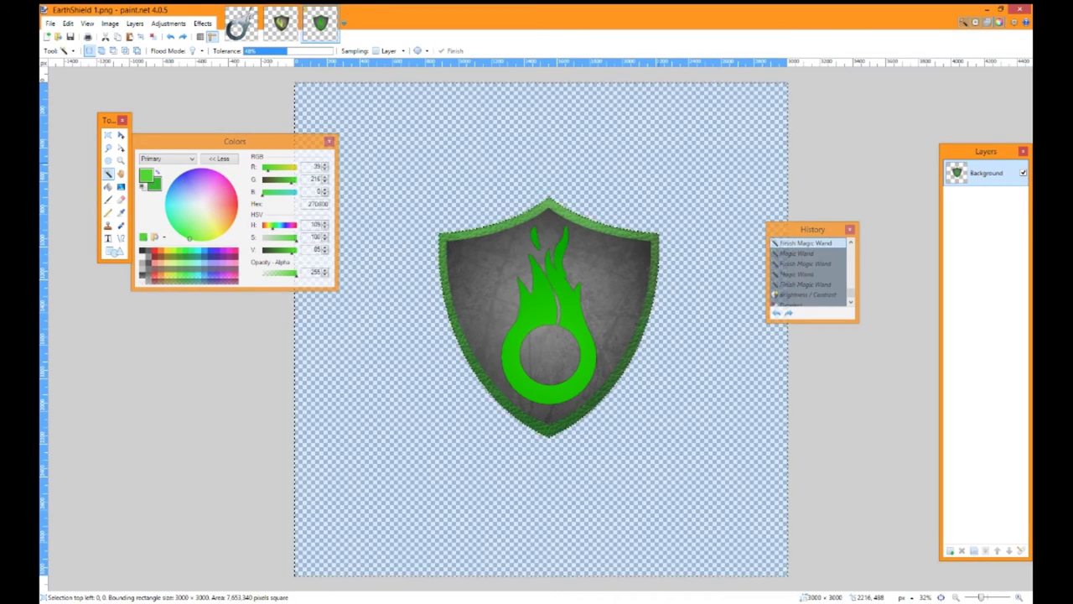
key(ctrl+z)
key(ctrl+z)
key(ctrl+z)
key(ctrl+z)
key(ctrl+z)
key(ctrl+z)
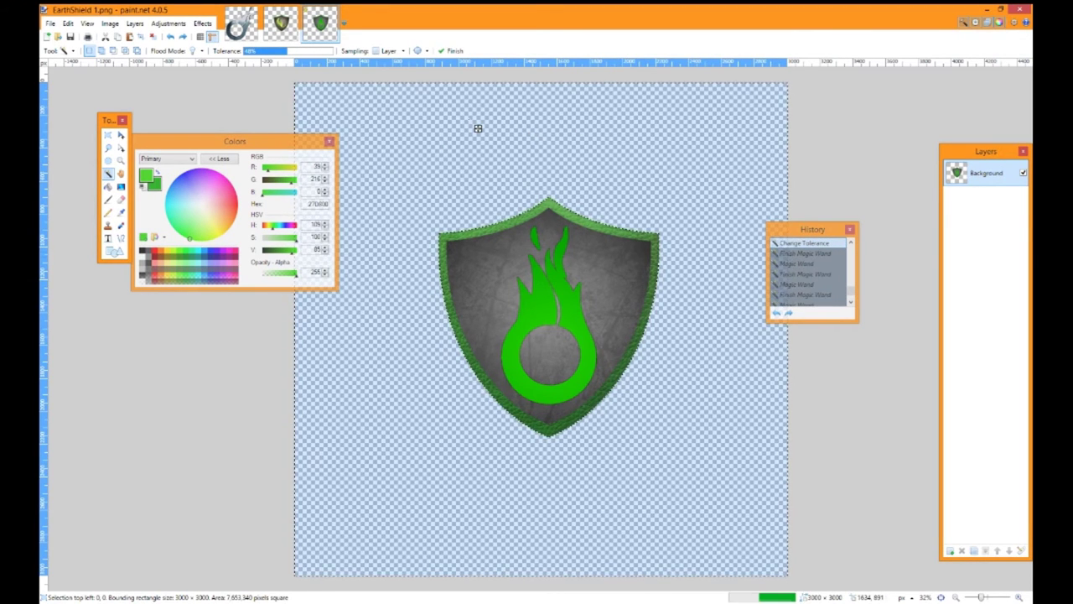
key(ctrl+z)
key(ctrl+z)
key(ctrl+z)
key(ctrl+z)
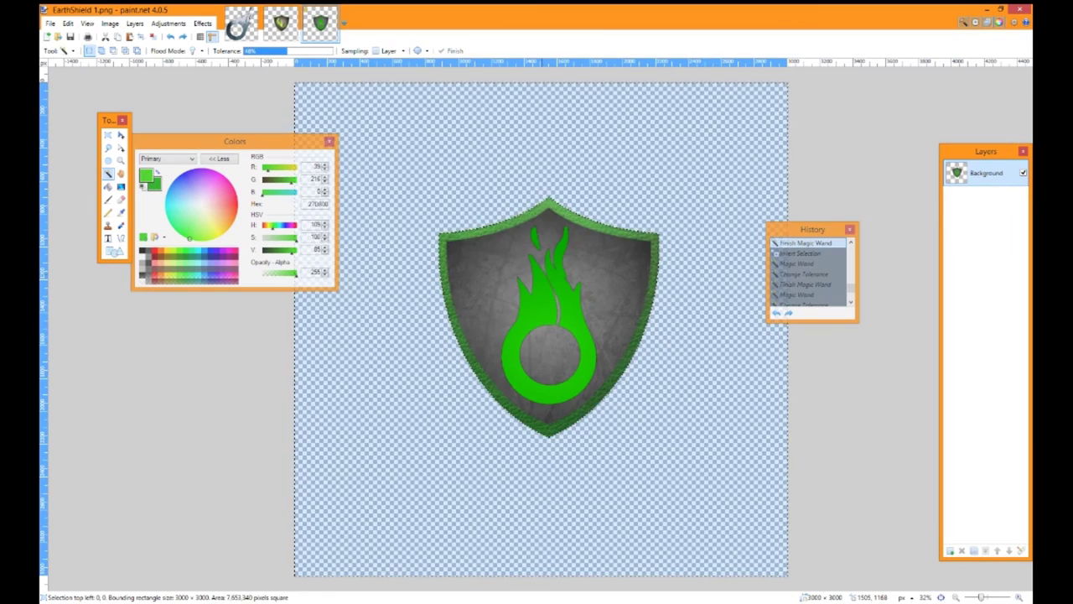
- Select the flaming ring and its detached flame with the Magic Wand, darken them using Brightness/Contrast with contrast 36, and deselect
click(546, 308)
ctrl+click(536, 239)
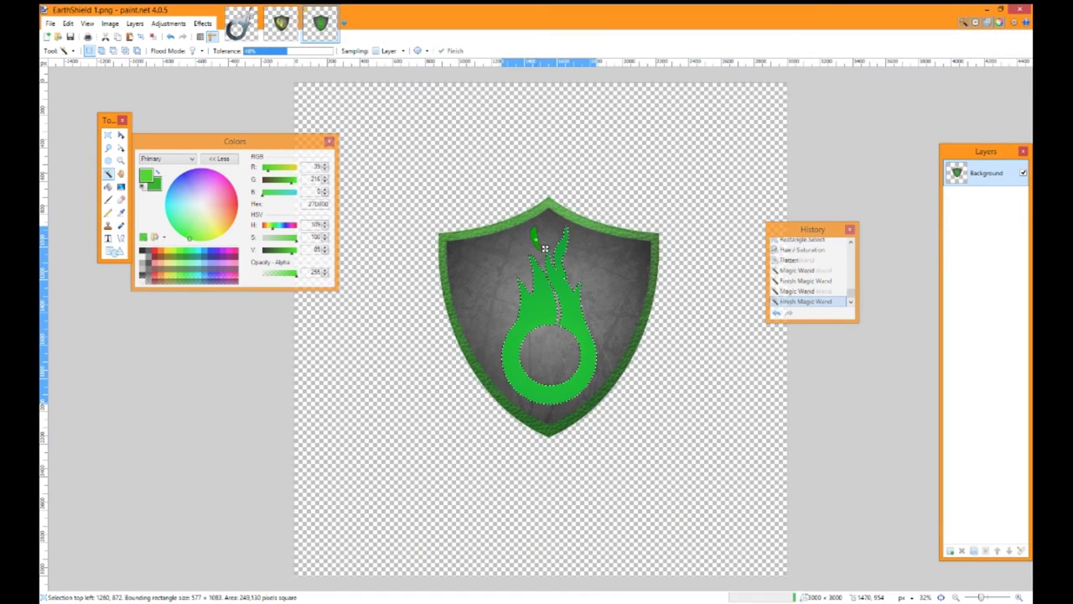
click(168, 23)
click(189, 64)
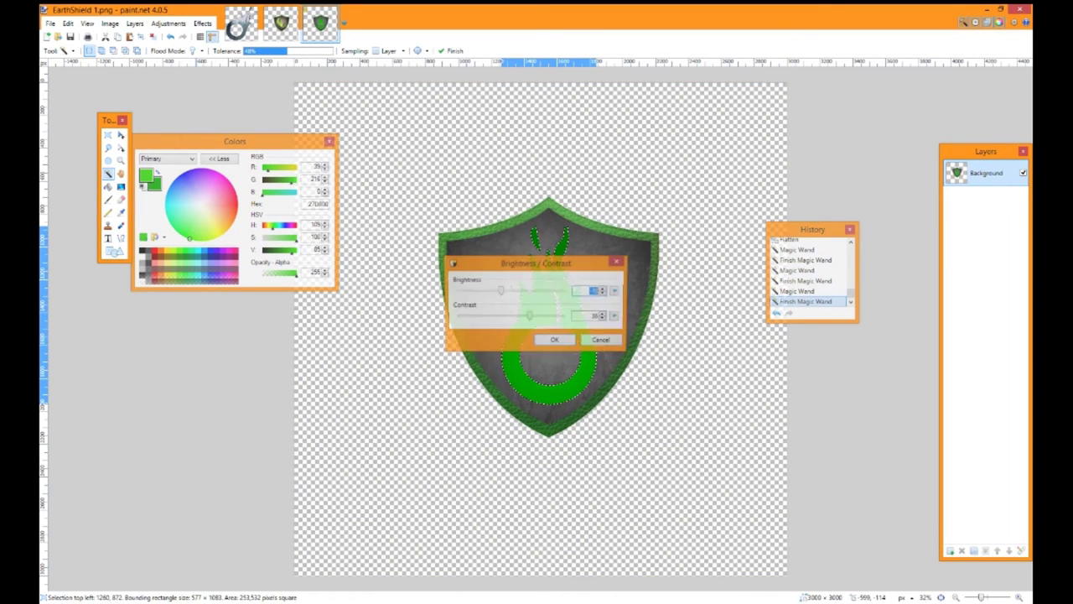
drag(390, 232, 251, 249)
click(313, 299)
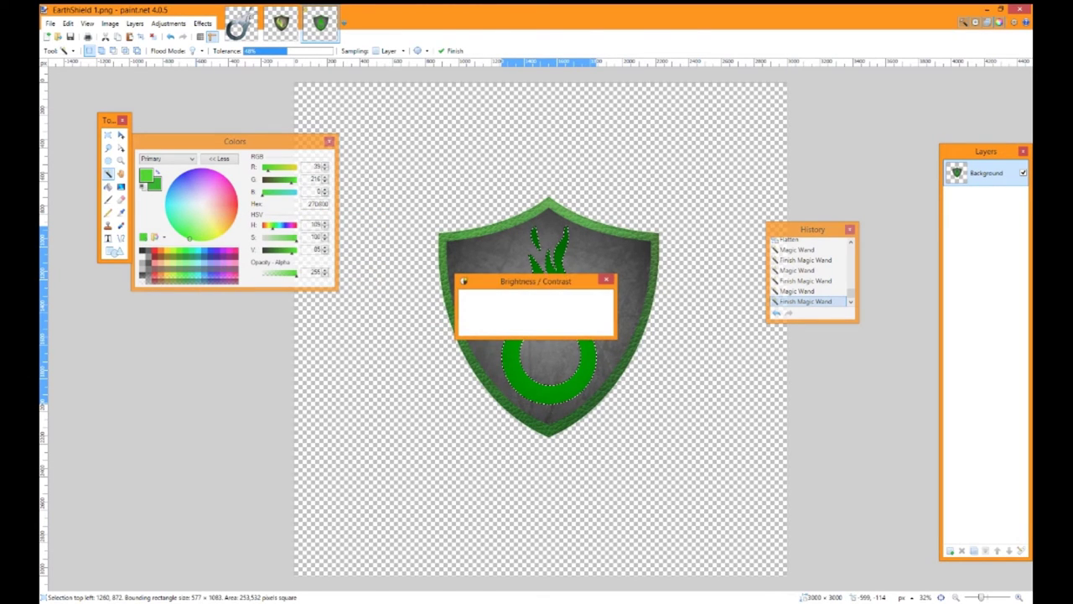
click(108, 135)
key(ctrl+d)
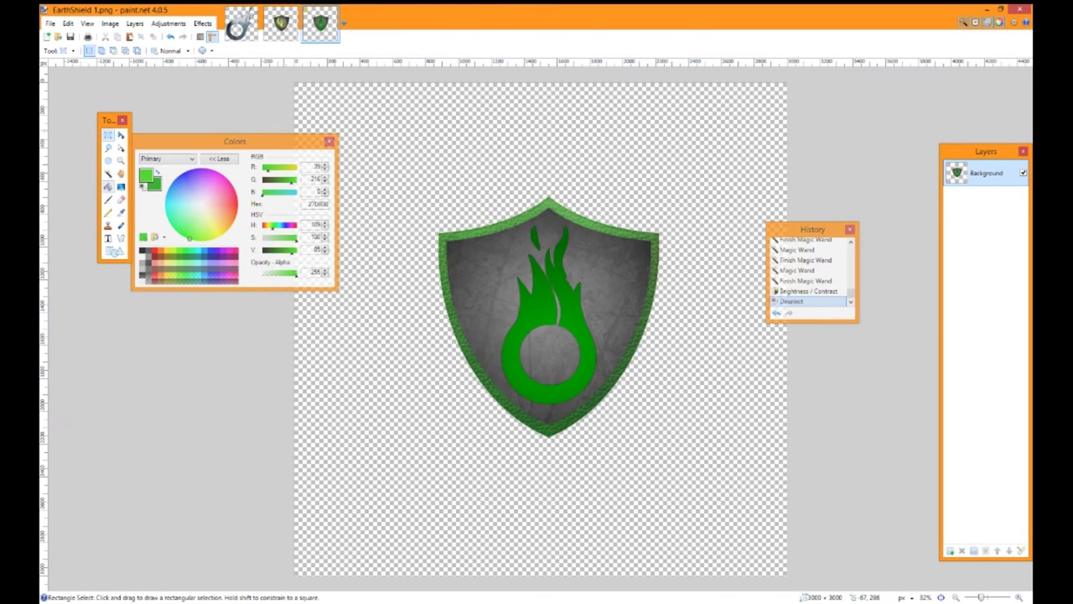
key(s)
key(s)
key(s)
click(495, 139)
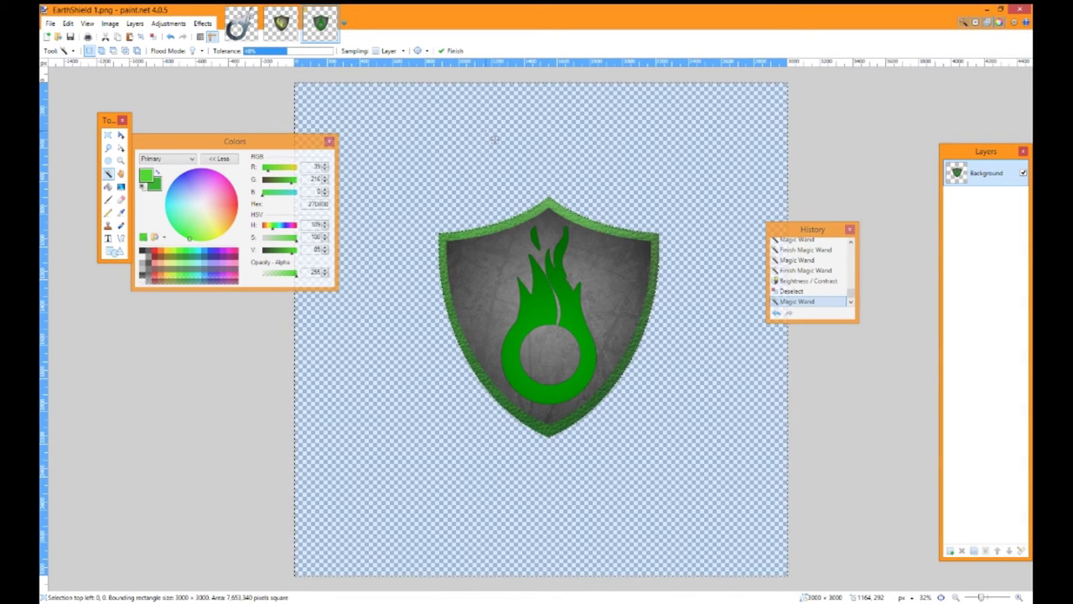
key(ctrl+i)
click(202, 24)
click(108, 135)
key(ctrl+d)
- Select only the flaming ring and its detached flame with the Magic Wand at 34% tolerance
click(108, 174)
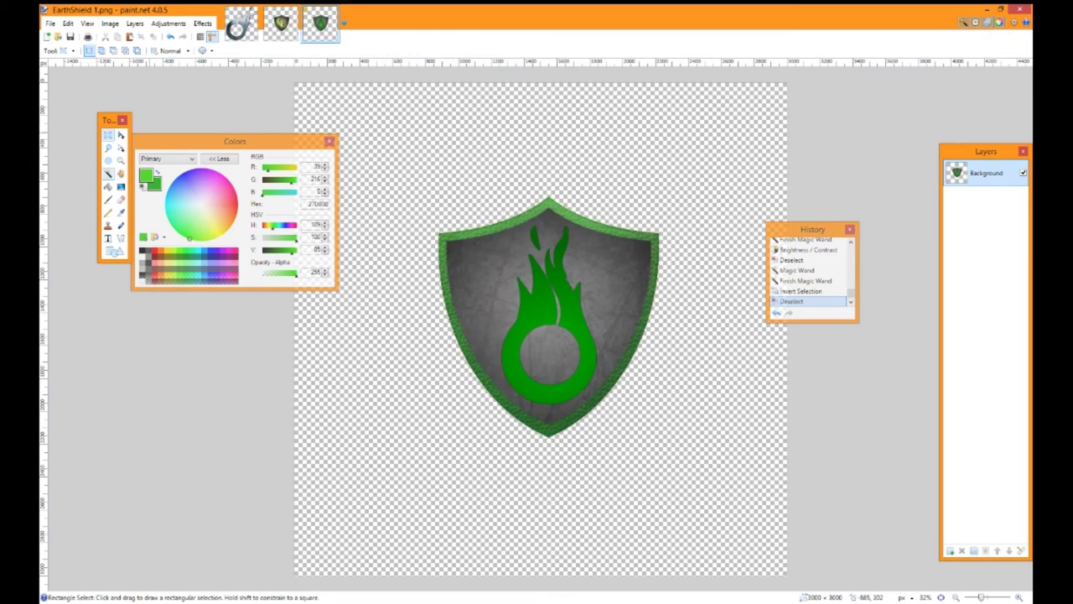
click(537, 297)
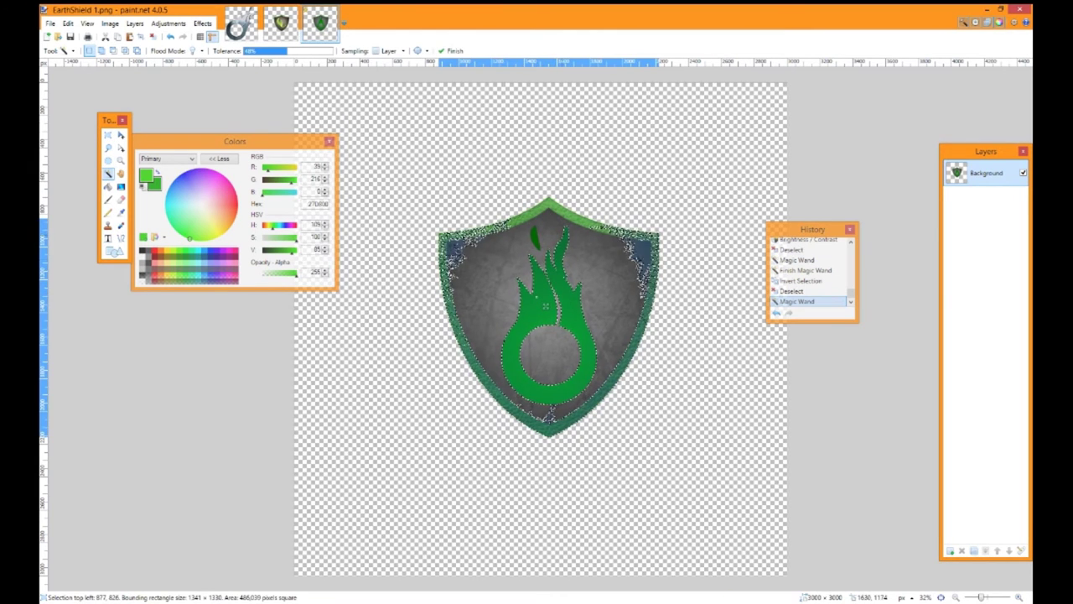
click(274, 51)
ctrl+click(545, 243)
- Apply Hue/Saturation to the selected flaming ring with hue 0, saturation 31 and lightness 0, and deselect it
key(alt+a)
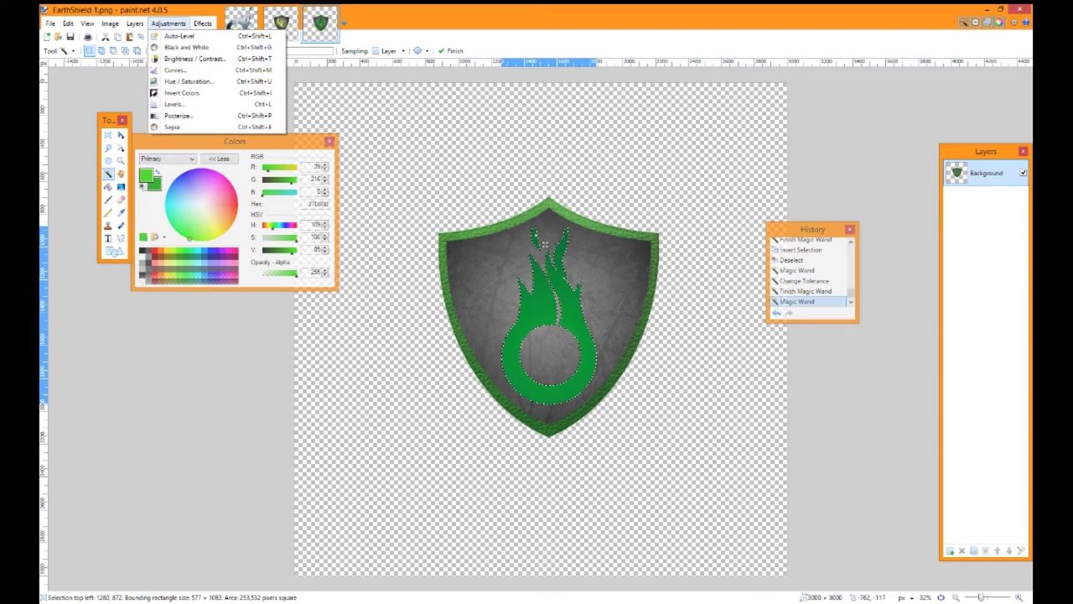
key(Down)
key(Down)
key(Down)
key(Down)
key(Down)
key(Down)
key(Down)
key(Down)
key(Right)
key(Left)
key(Down)
key(Down)
key(Return)
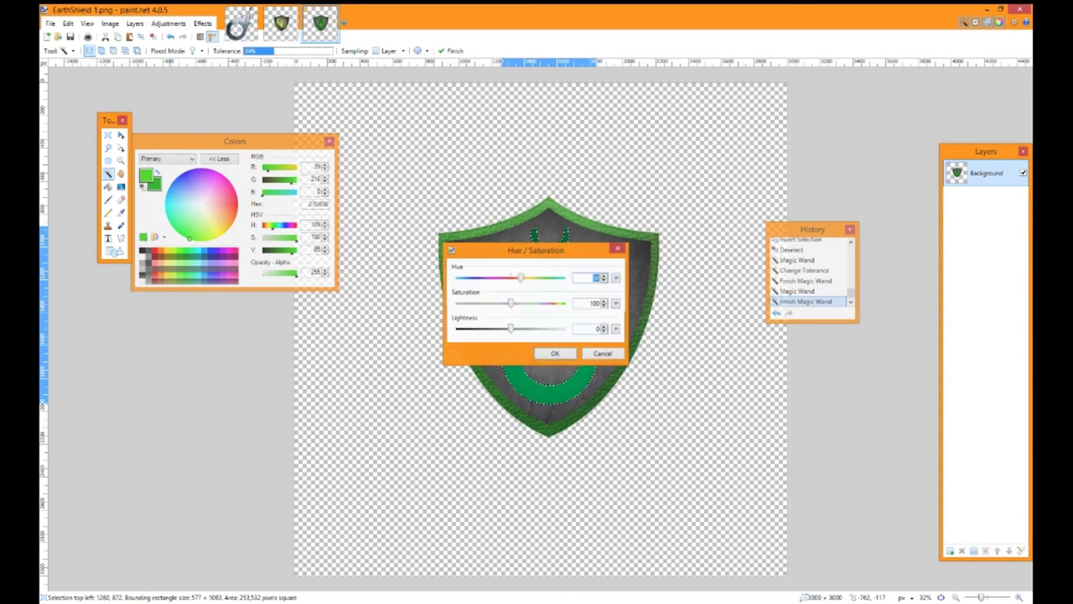
drag(535, 250, 282, 189)
click(362, 217)
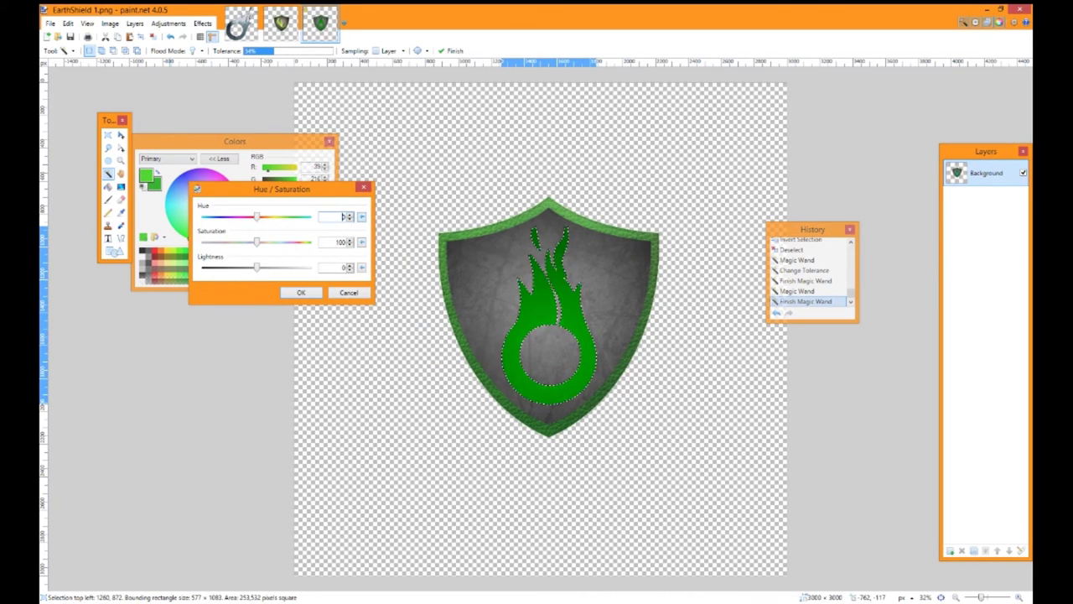
drag(257, 267, 219, 242)
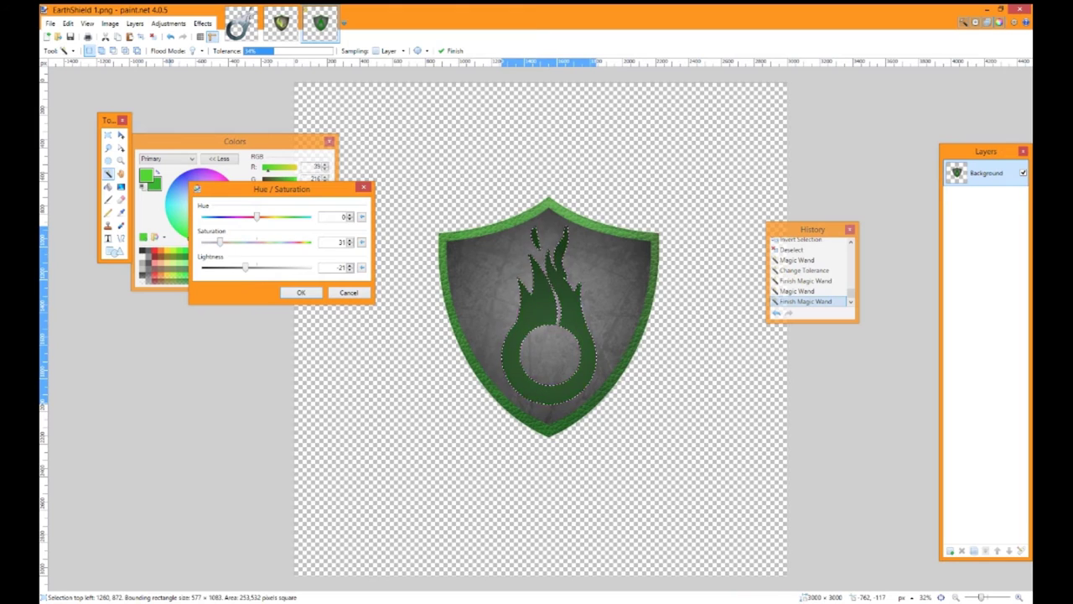
click(362, 268)
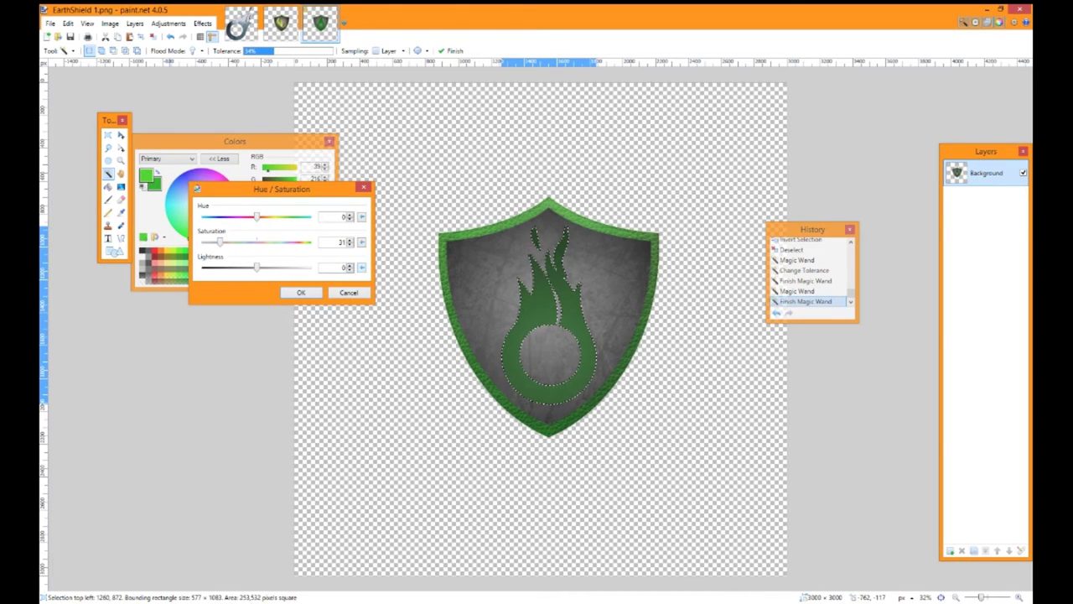
click(301, 292)
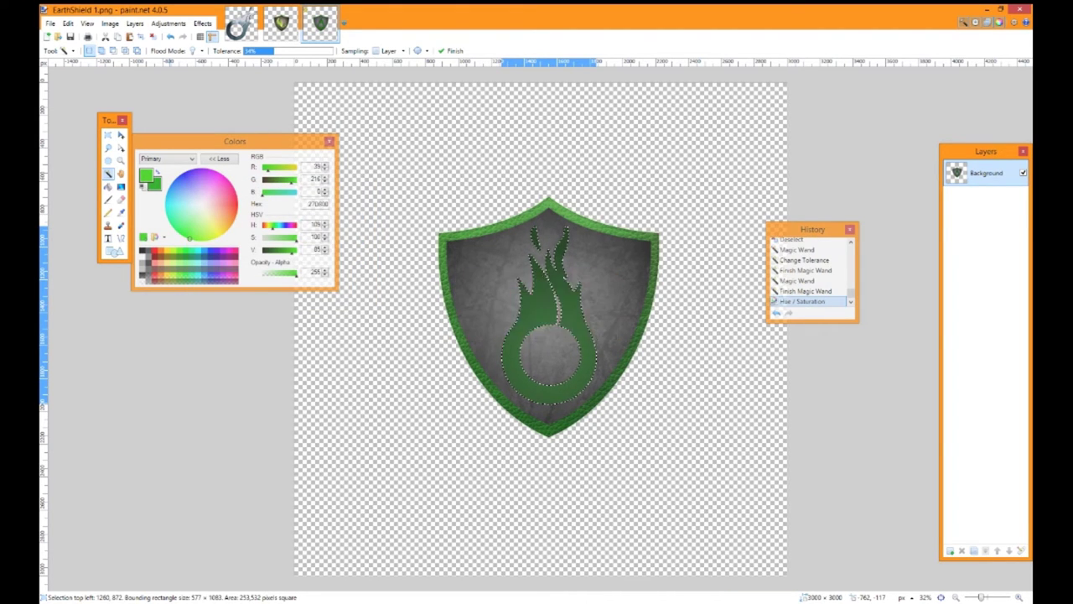
click(108, 135)
key(ctrl+d)
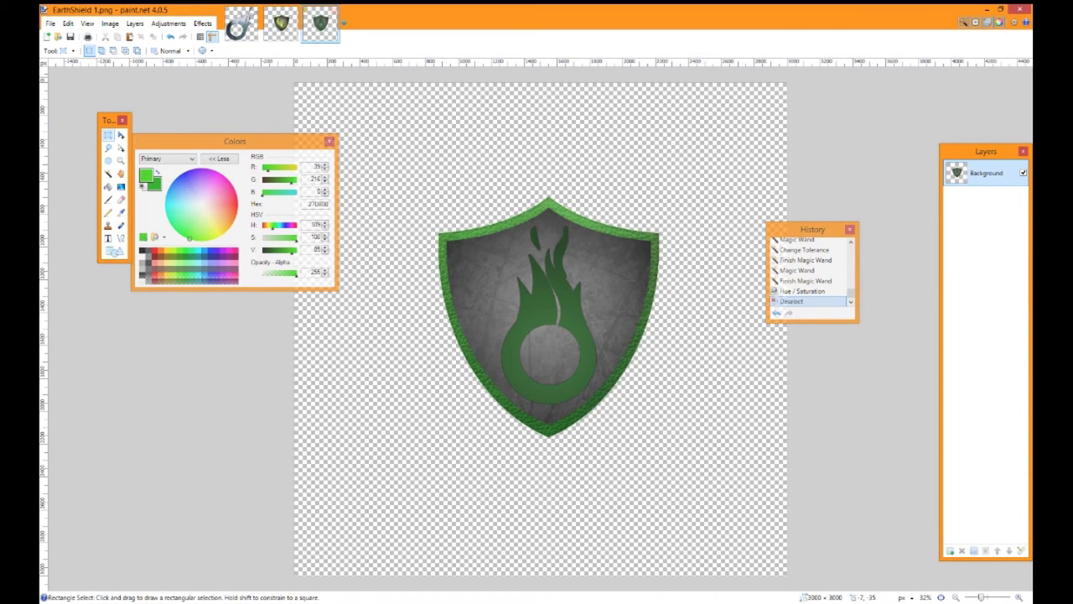
- Select the whole shield by picking the transparent background with the Magic Wand and inverting the selection
click(108, 173)
click(500, 180)
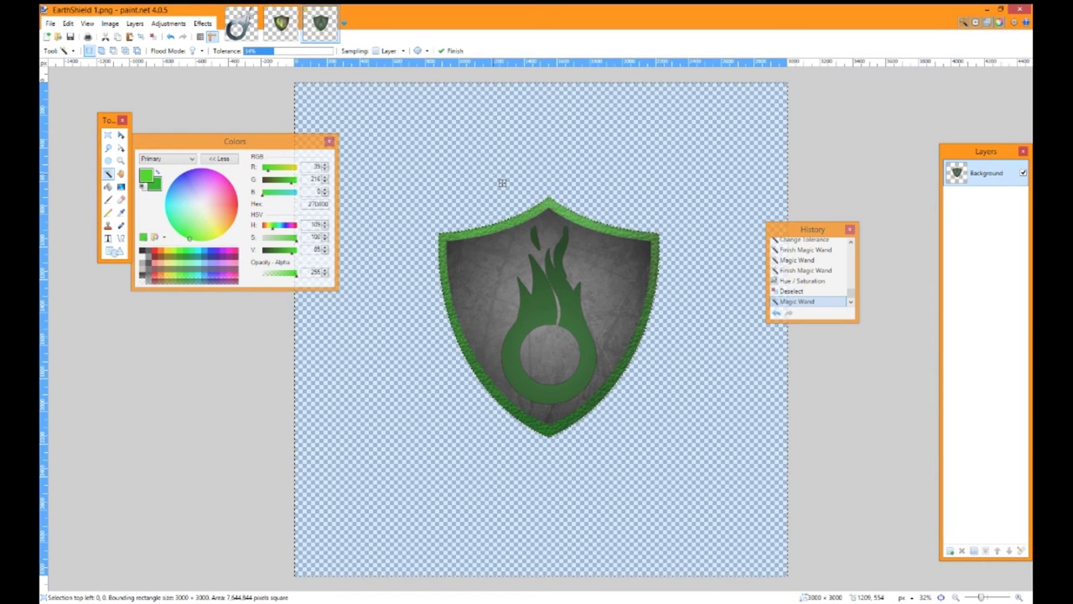
key(ctrl+i)
click(202, 22)
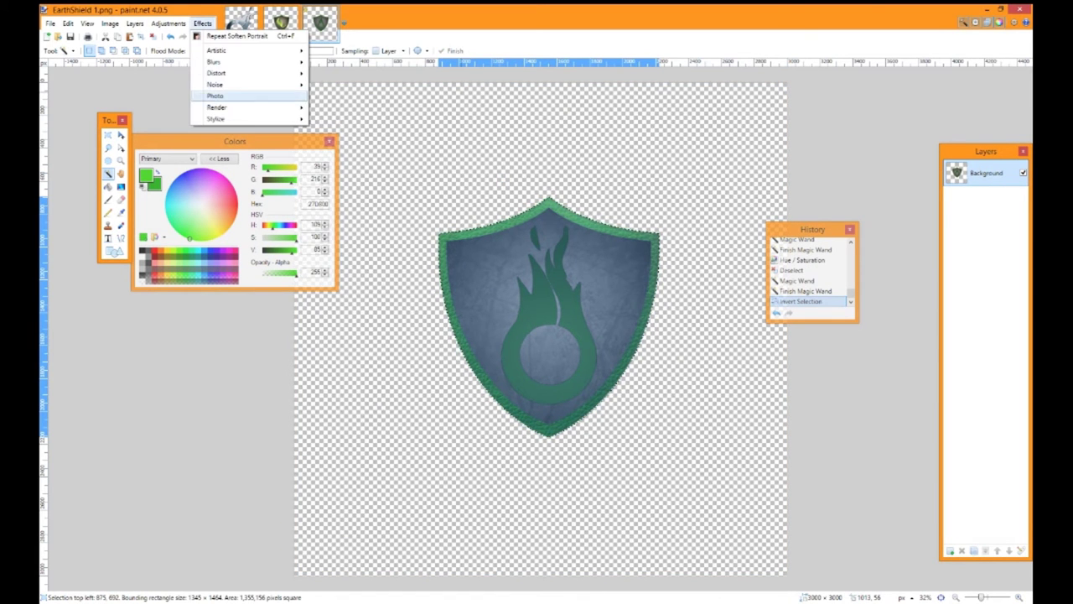
mouse_move(243, 95)
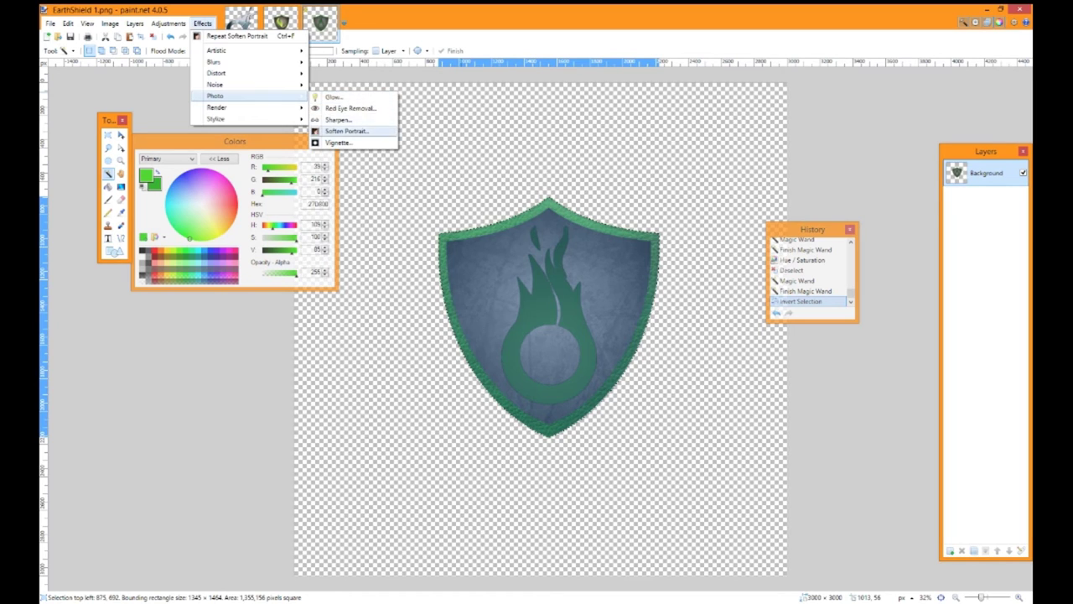
click(343, 131)
drag(528, 249, 322, 203)
drag(305, 257, 358, 258)
drag(263, 233, 305, 232)
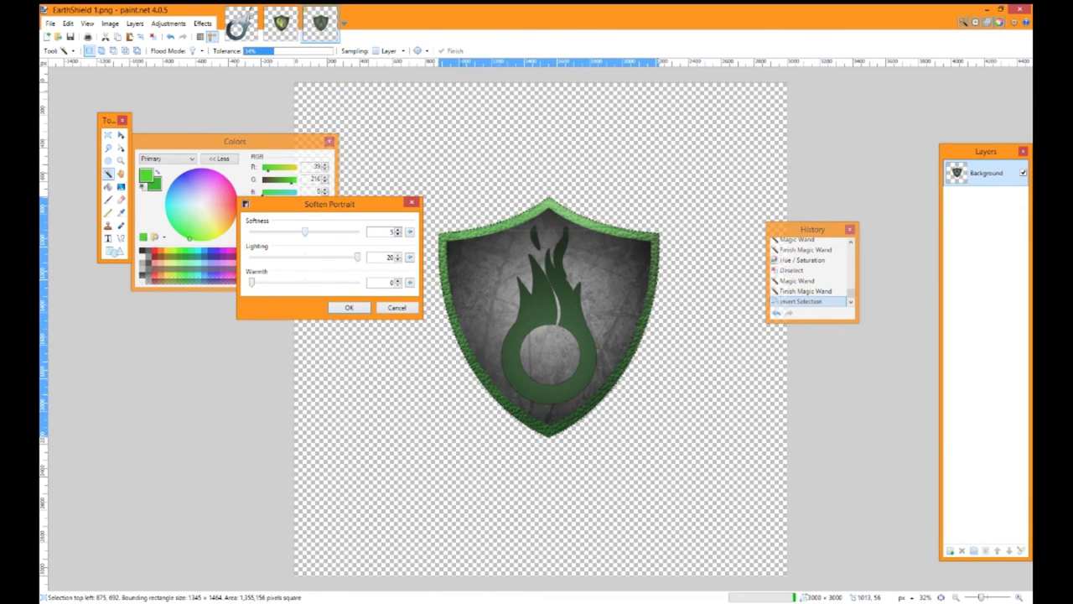
click(348, 307)
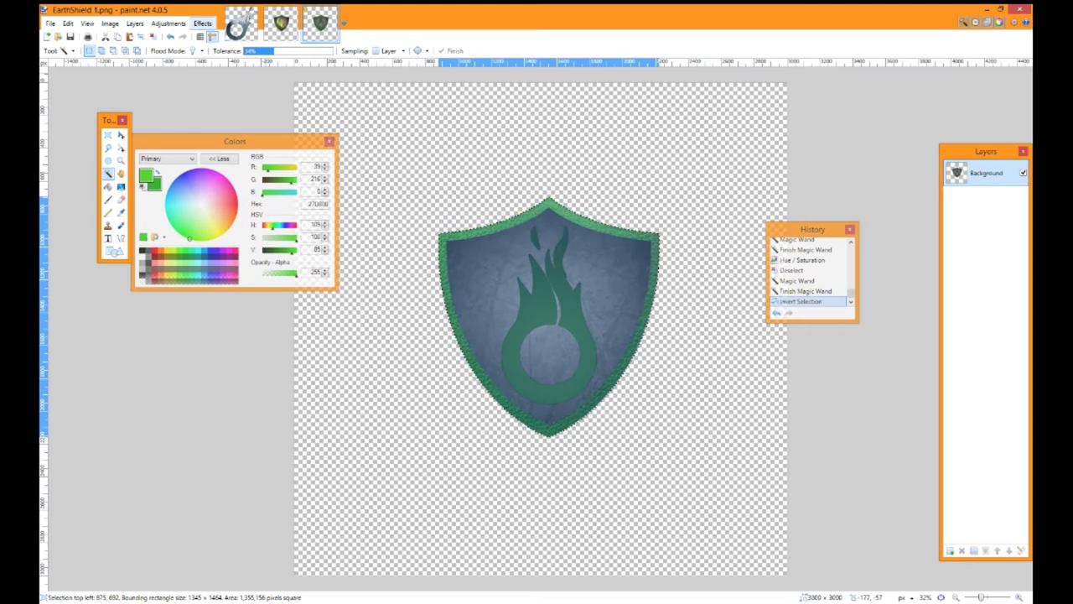
- Apply the Glow effect to the selected shield with radius 6, brightness -5 and contrast 49
click(202, 23)
mouse_move(217, 96)
click(333, 97)
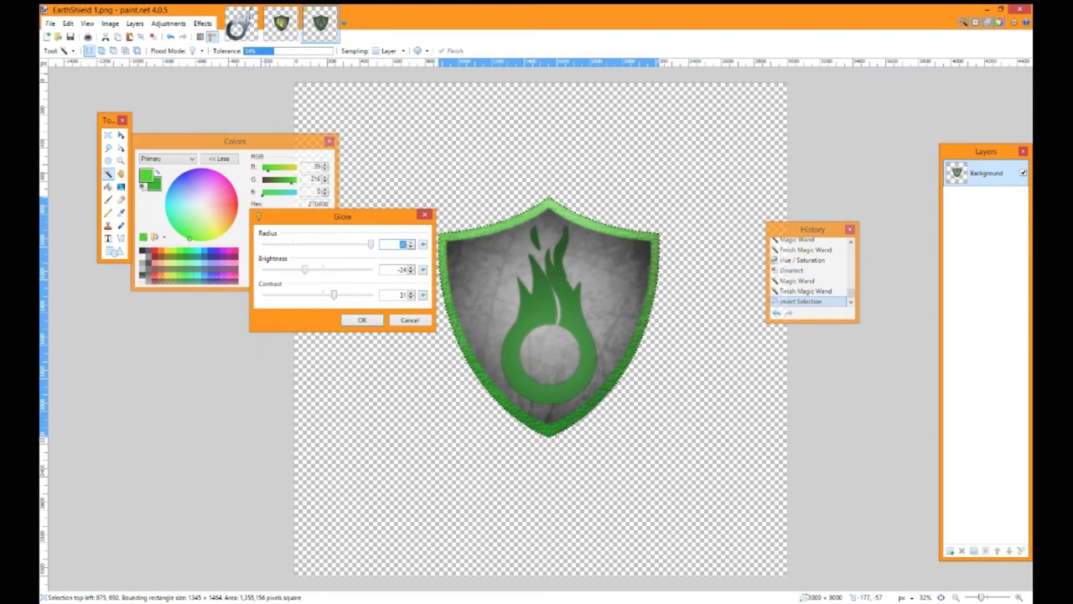
text(6)
drag(305, 269, 343, 294)
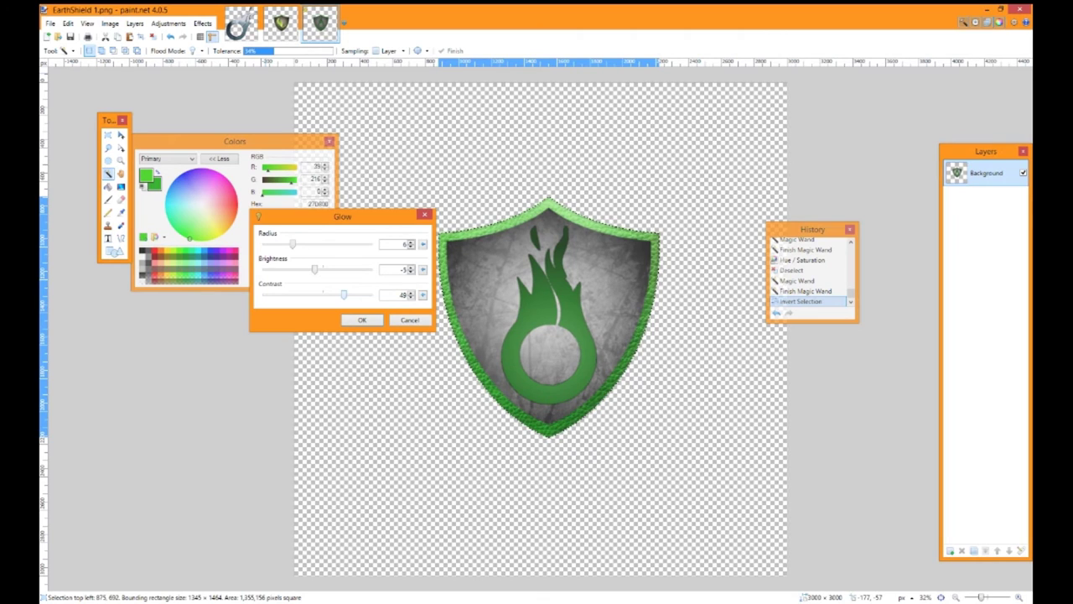
click(362, 319)
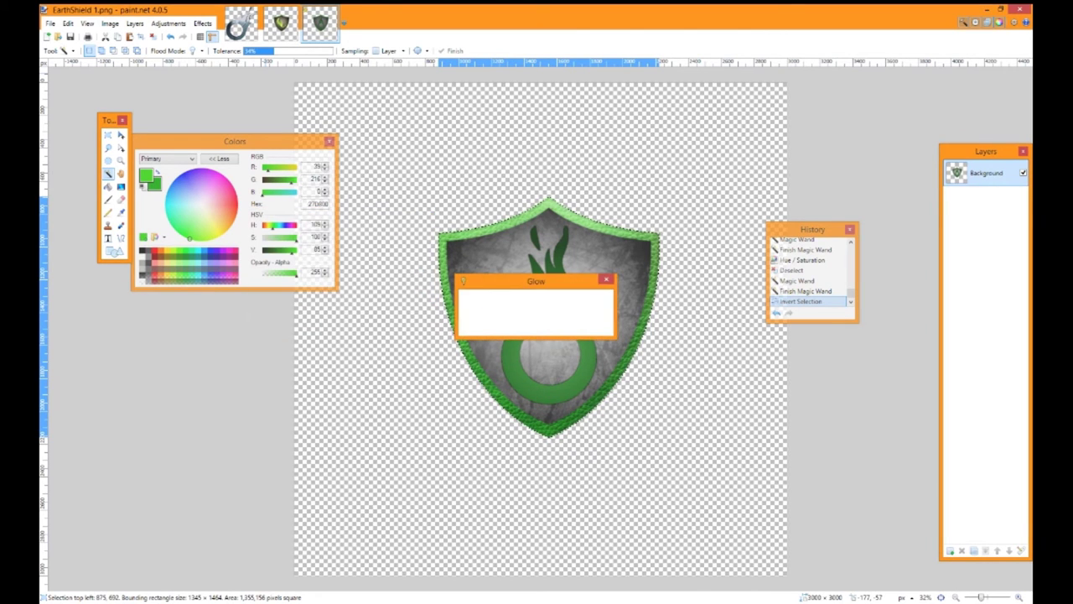
- Try Soften Portrait on the selected shield with softness values of 0, 10, 5 and 2
click(202, 23)
mouse_move(216, 95)
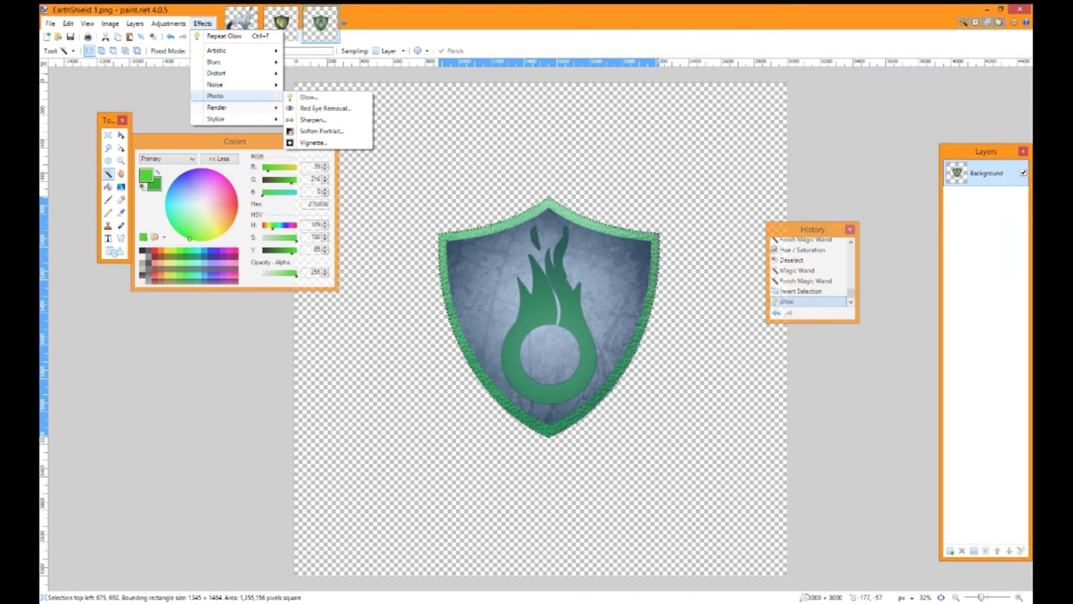
click(321, 130)
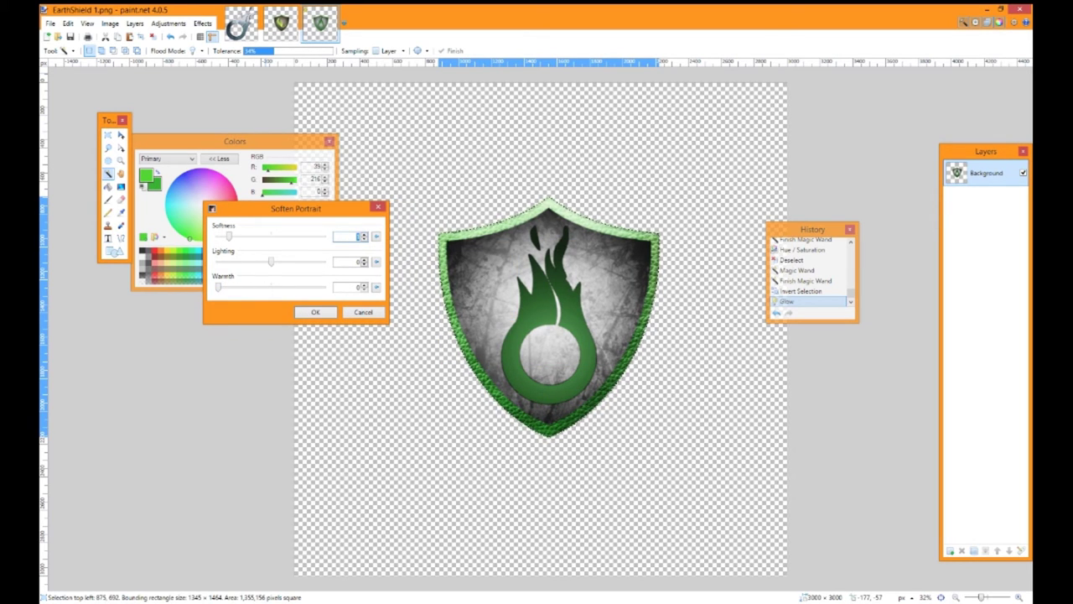
mouse_move(229, 236)
mouse_down()
mouse_move(260, 236)
mouse_move(218, 236)
mouse_move(271, 236)
mouse_move(218, 236)
mouse_up()
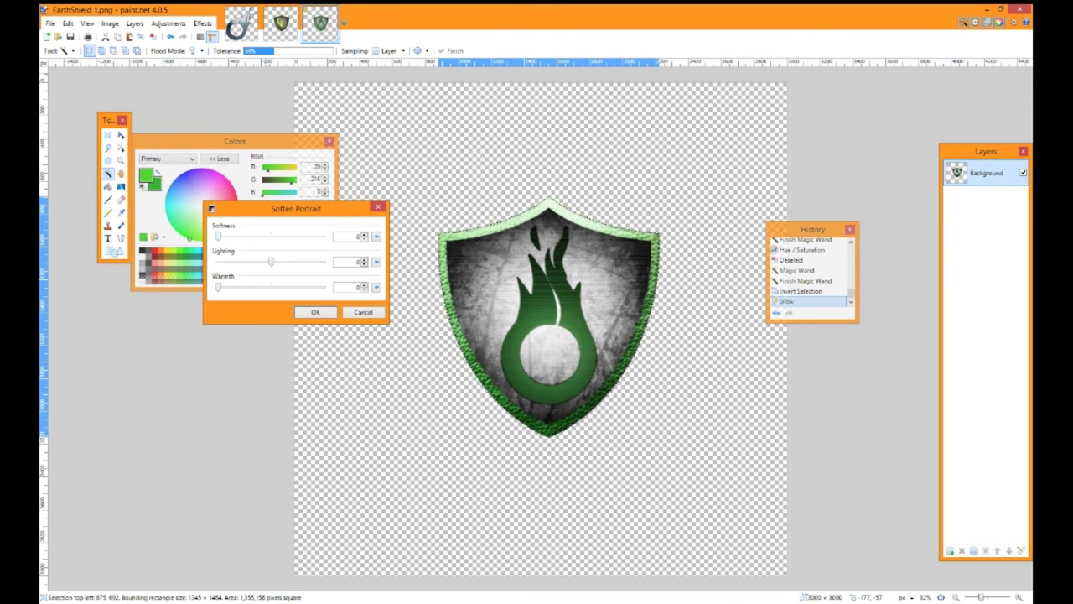
key(BackSpace)
text(10)
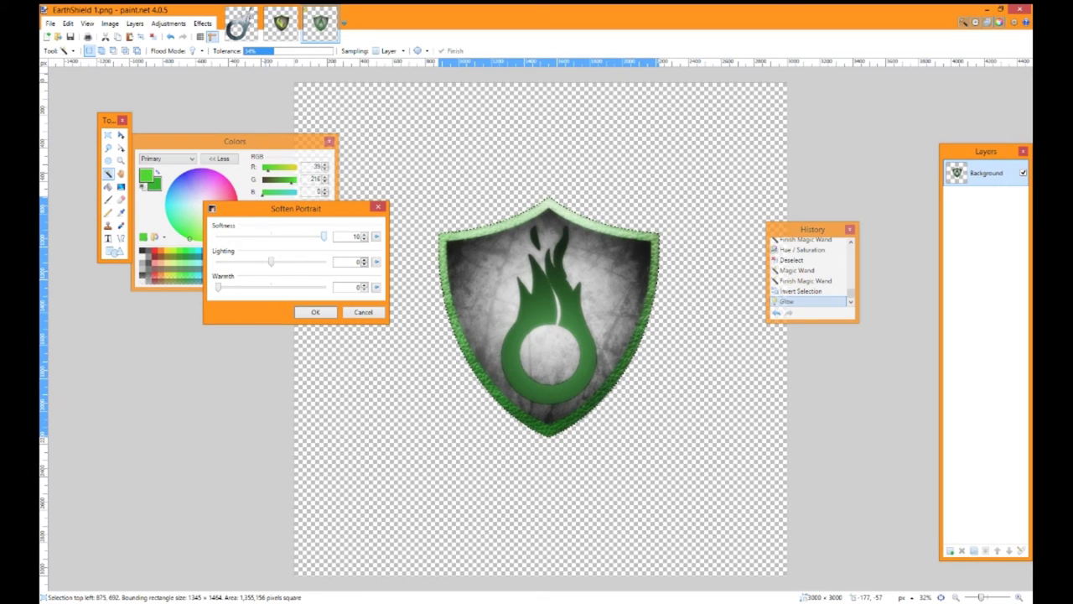
key(BackSpace)
key(BackSpace)
text(5)
key(BackSpace)
text(2)
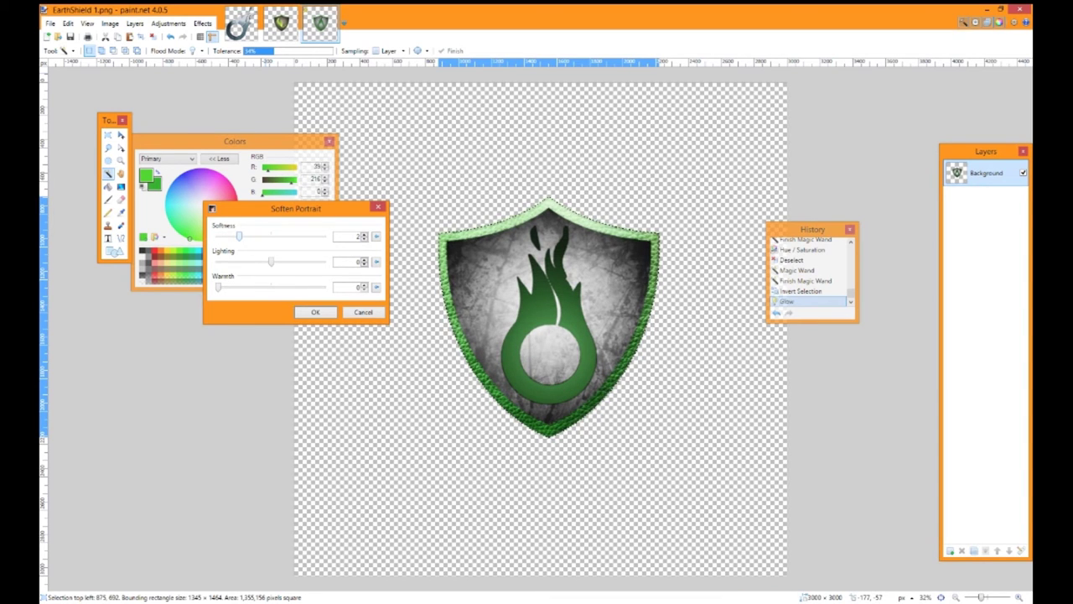
- Enter softness 5, fine-tune it downward, apply Soften Portrait to the shield, and deselect it
key(BackSpace)
text(5)
key(Down)
key(Down)
key(Down)
key(Up)
key(Return)
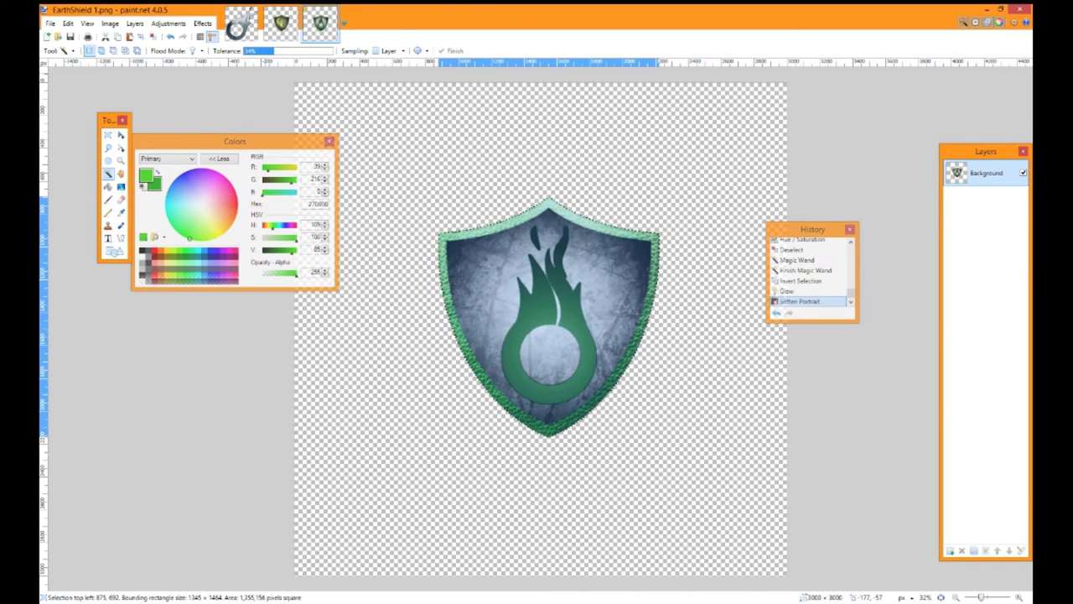
click(108, 135)
click(470, 444)
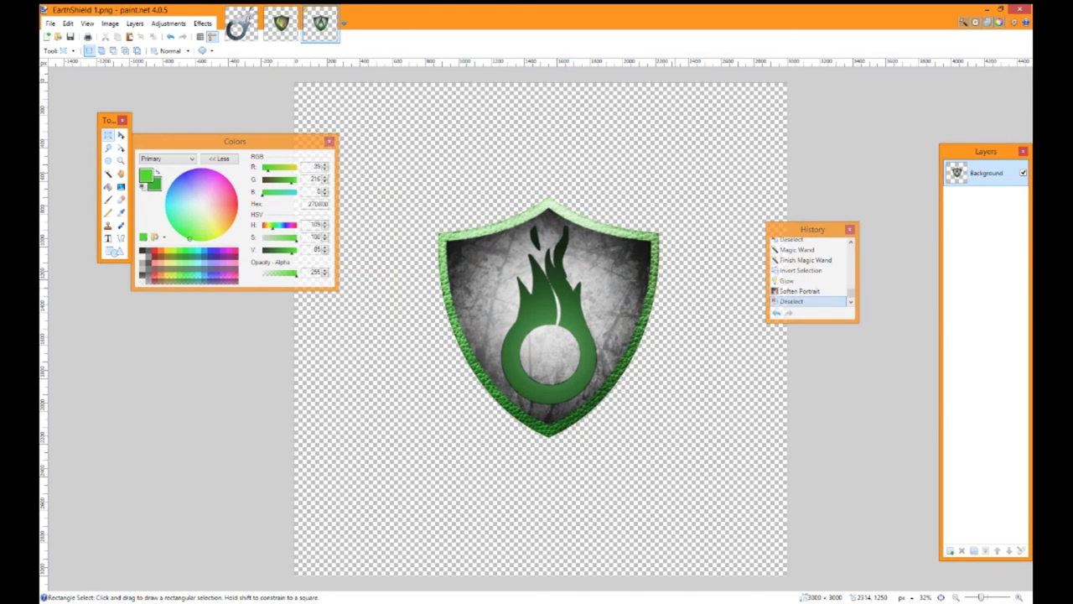
- Undo Soften Portrait and Glow along with the deselections, back to the inverted selection around the shield
key(ctrl+z)
key(ctrl+z)
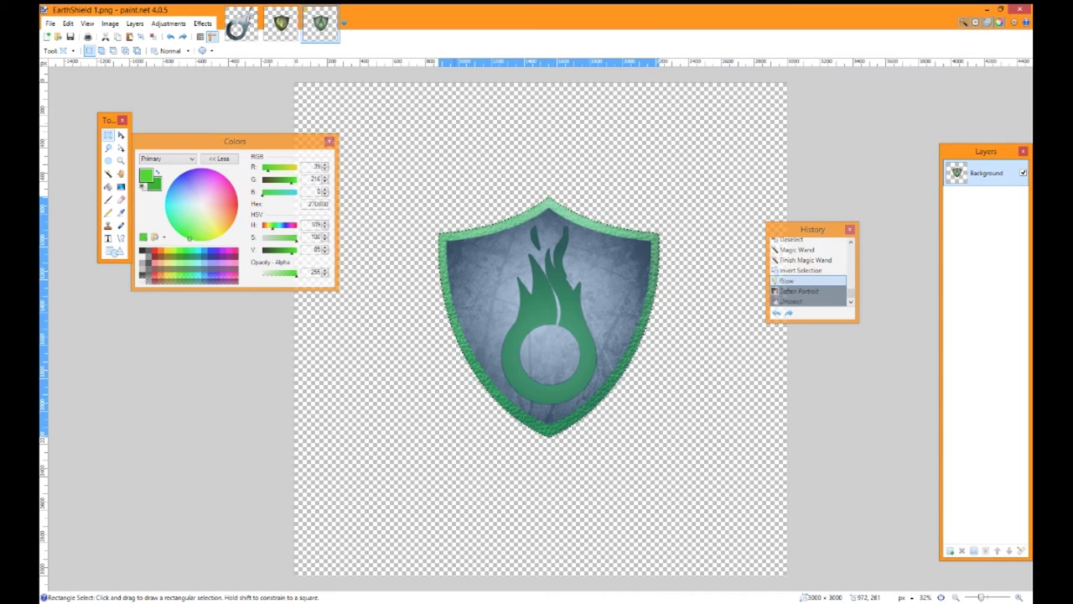
key(ctrl+d)
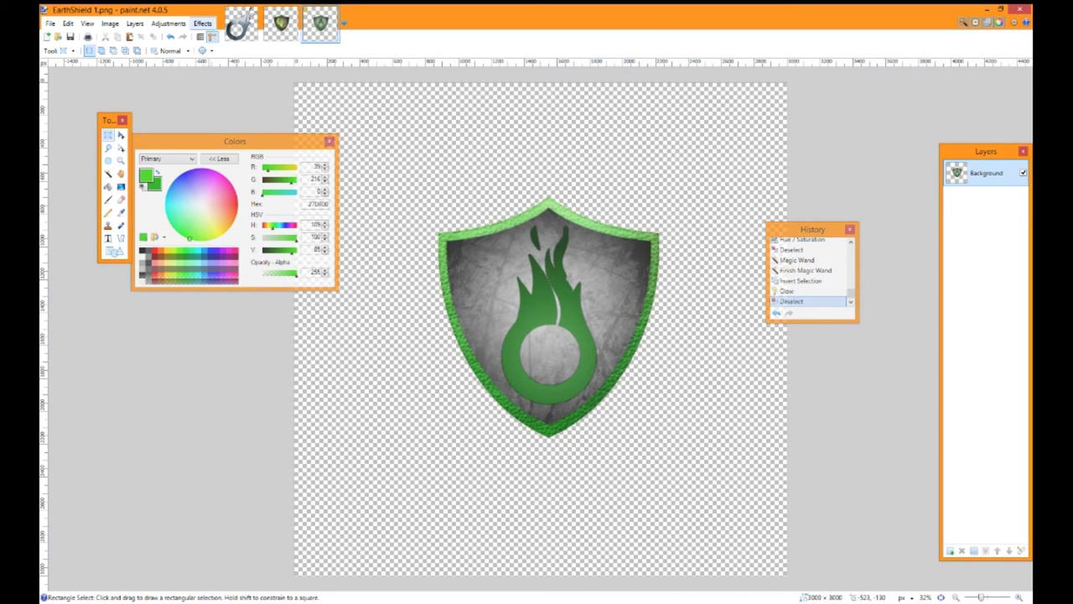
key(ctrl+z)
key(ctrl+z)
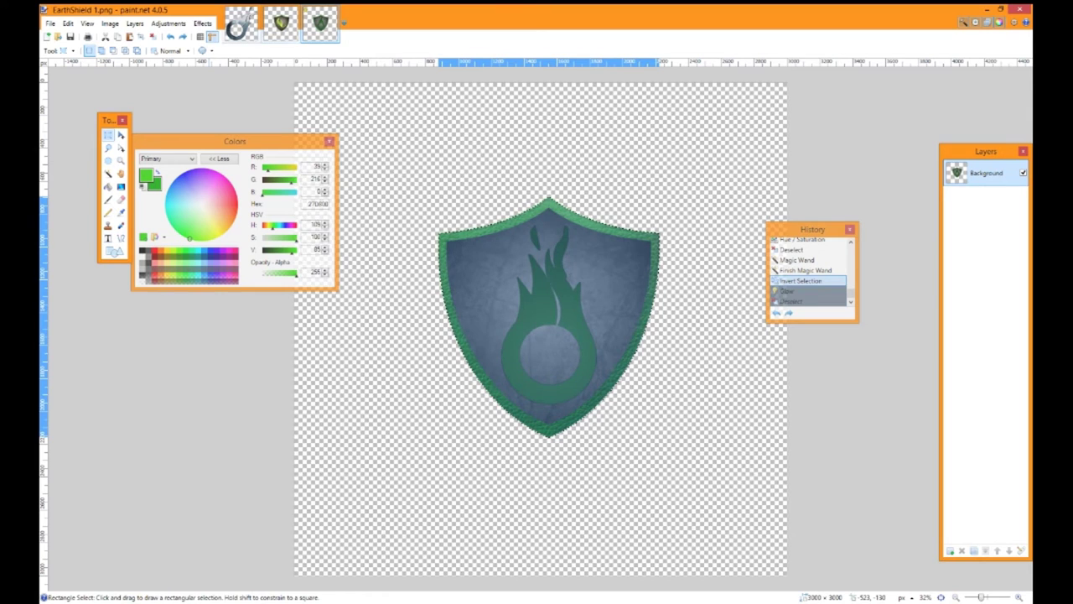
- Apply the Glow effect to the selected shield with radius 6, brightness -34 and contrast 28
click(203, 23)
mouse_move(215, 95)
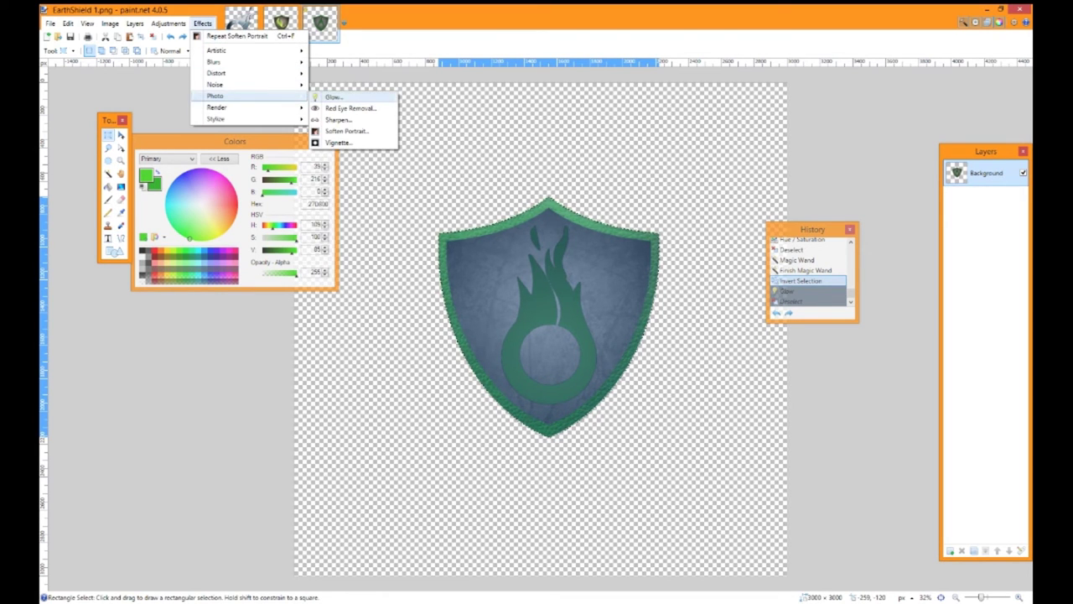
click(335, 96)
drag(533, 249, 287, 196)
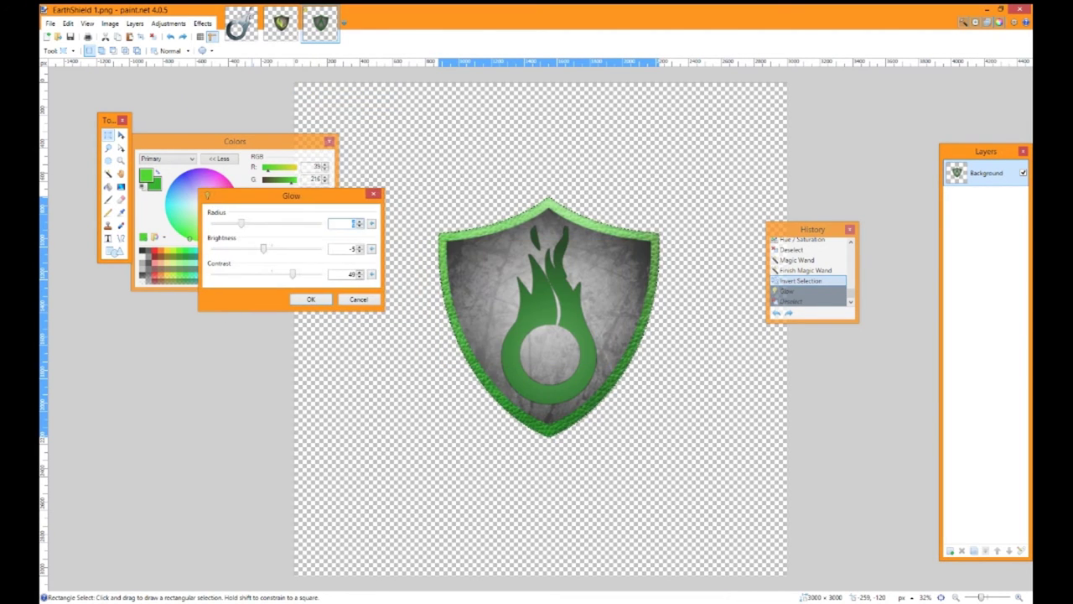
drag(260, 249, 275, 274)
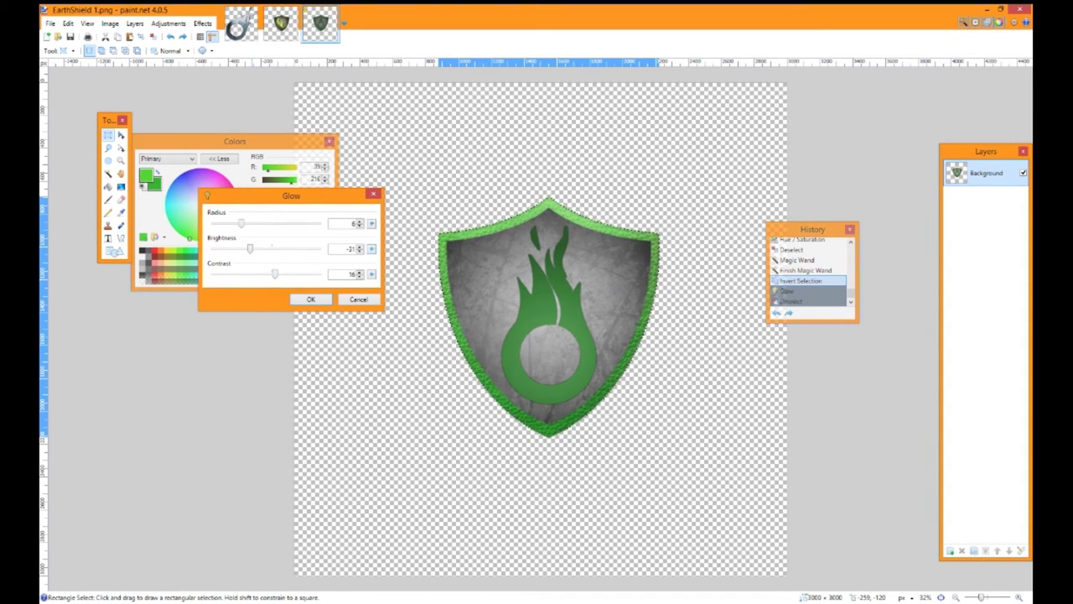
click(371, 248)
click(371, 274)
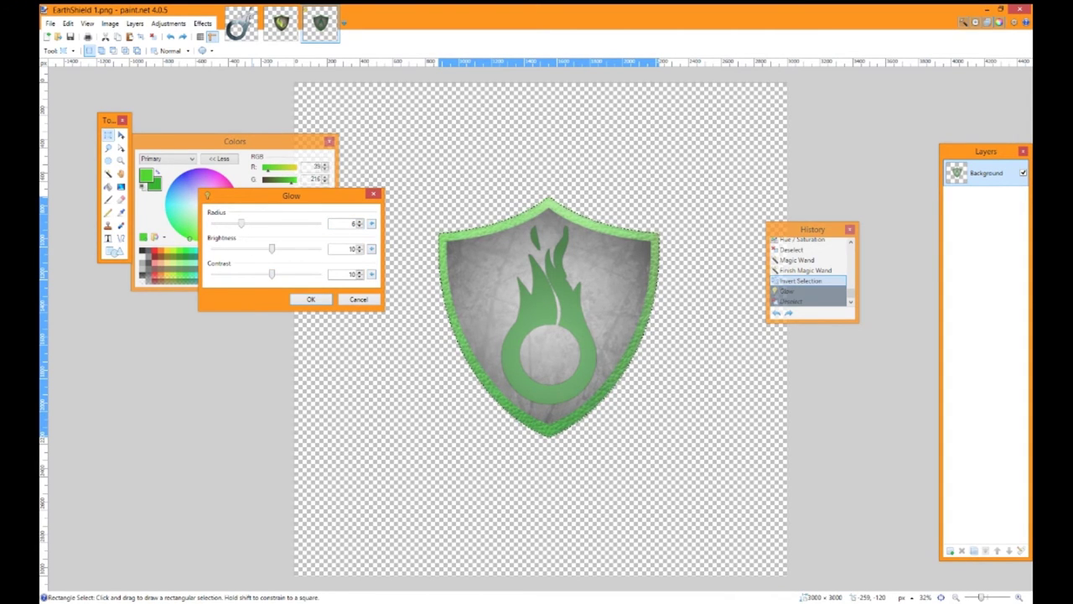
drag(272, 248, 281, 273)
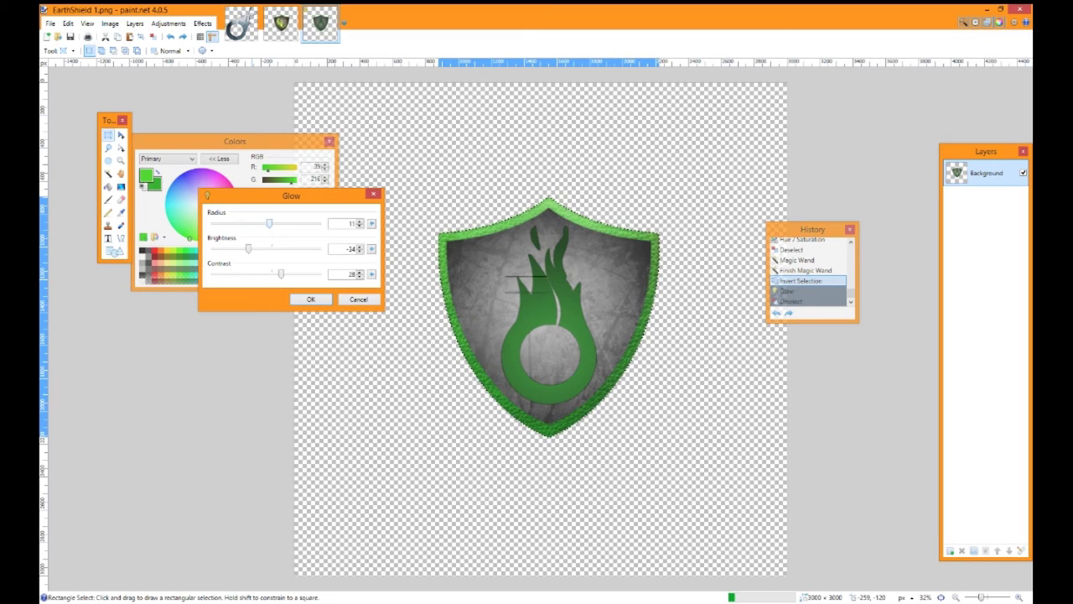
drag(246, 223, 241, 223)
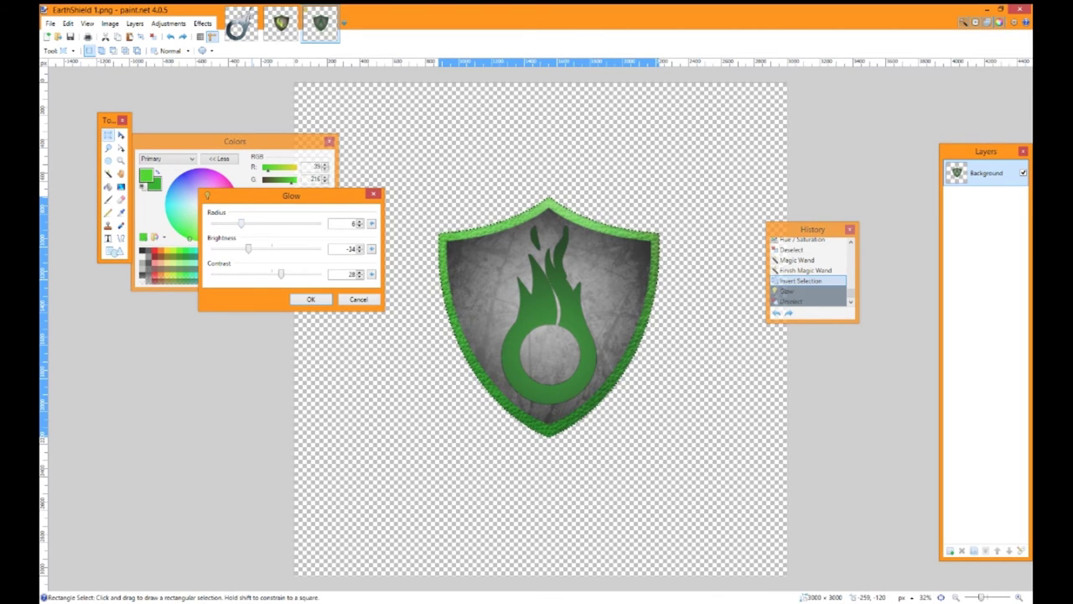
key(Return)
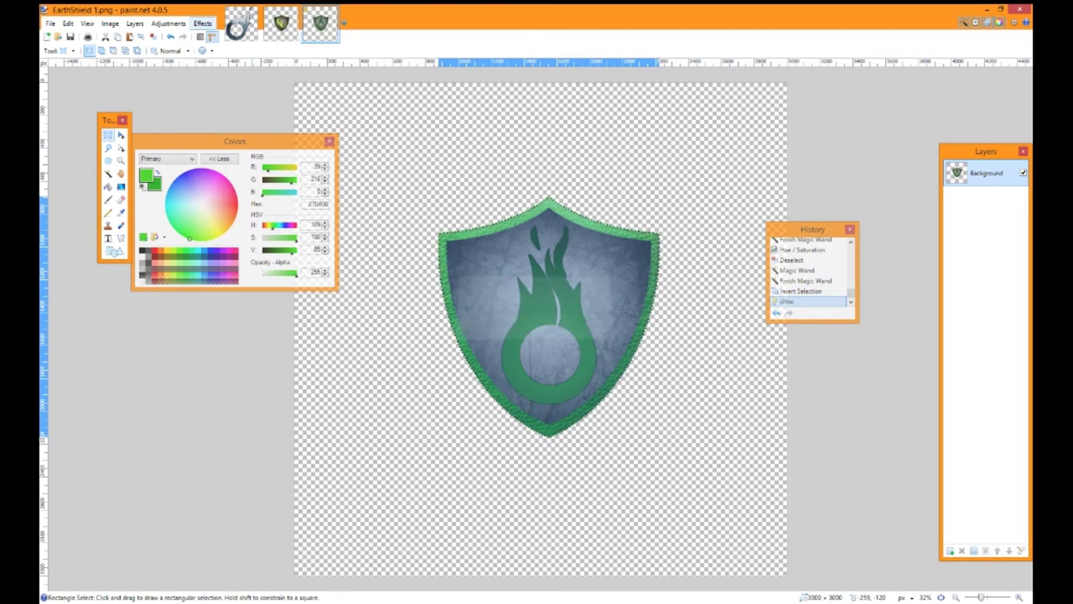
- Apply Soften Portrait to the selected shield with mid-range softness, lighting 20 and warmth 0, and deselect it
click(202, 23)
mouse_move(215, 96)
click(321, 131)
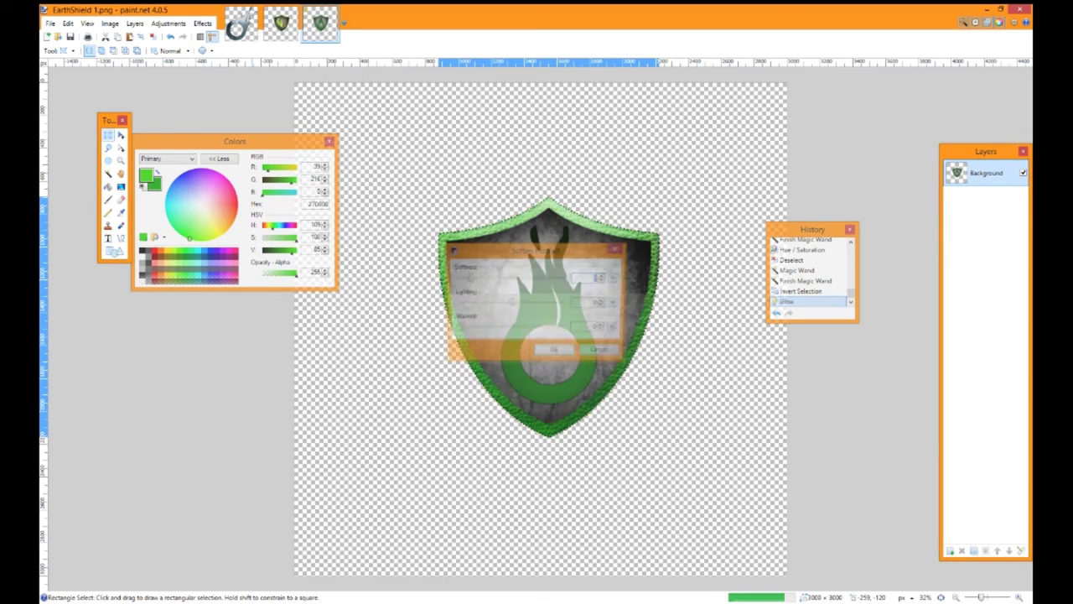
drag(254, 268, 308, 268)
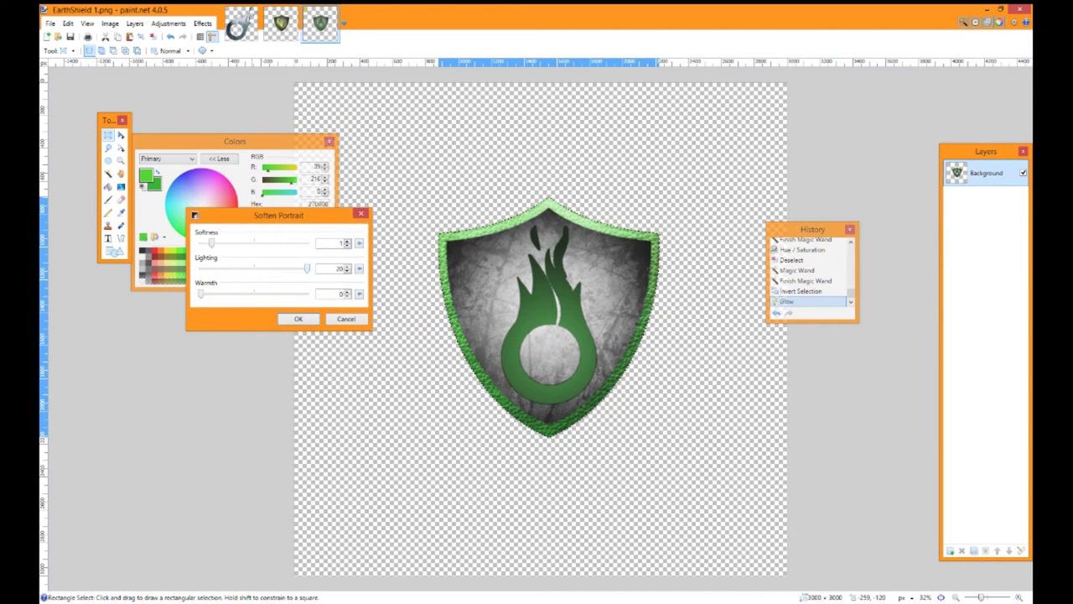
mouse_move(201, 294)
mouse_down()
mouse_move(254, 293)
mouse_move(200, 294)
mouse_up()
drag(211, 242, 254, 243)
mouse_move(254, 242)
mouse_down()
mouse_move(200, 243)
mouse_move(254, 242)
mouse_up()
click(299, 319)
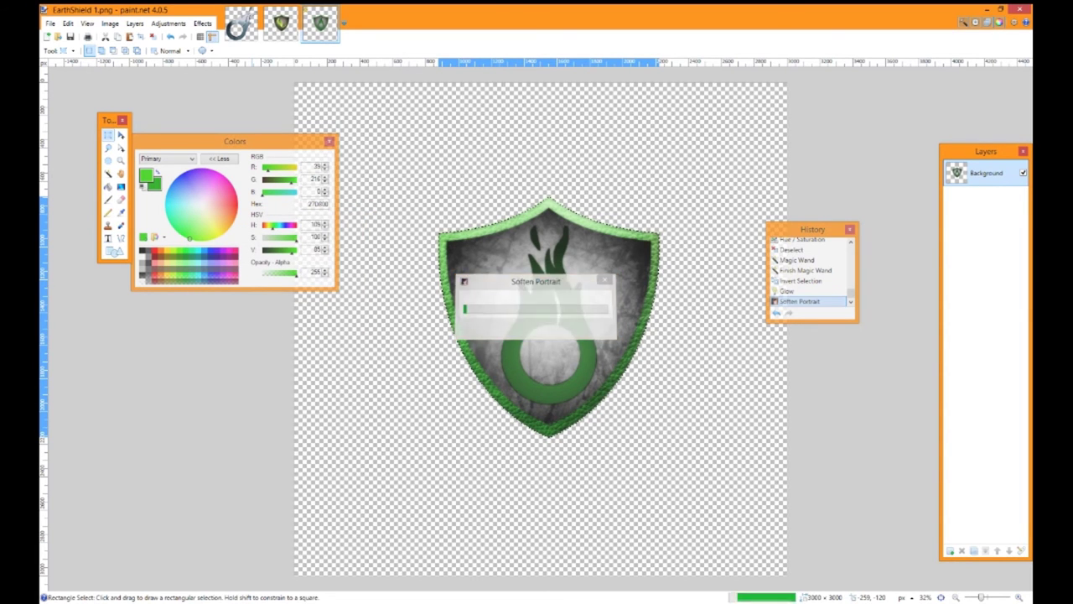
key(ctrl+d)
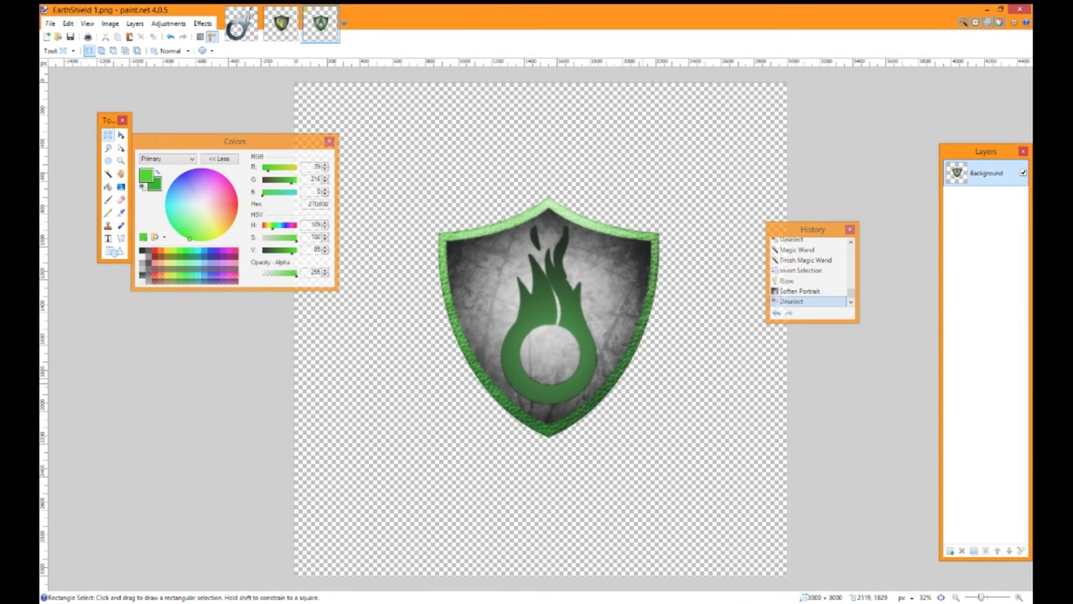
- Reselect the whole shield using the Magic Wand on the surrounding transparency and an inverted selection
scroll(642, 382, down, 4)
scroll(642, 382, up, 4)
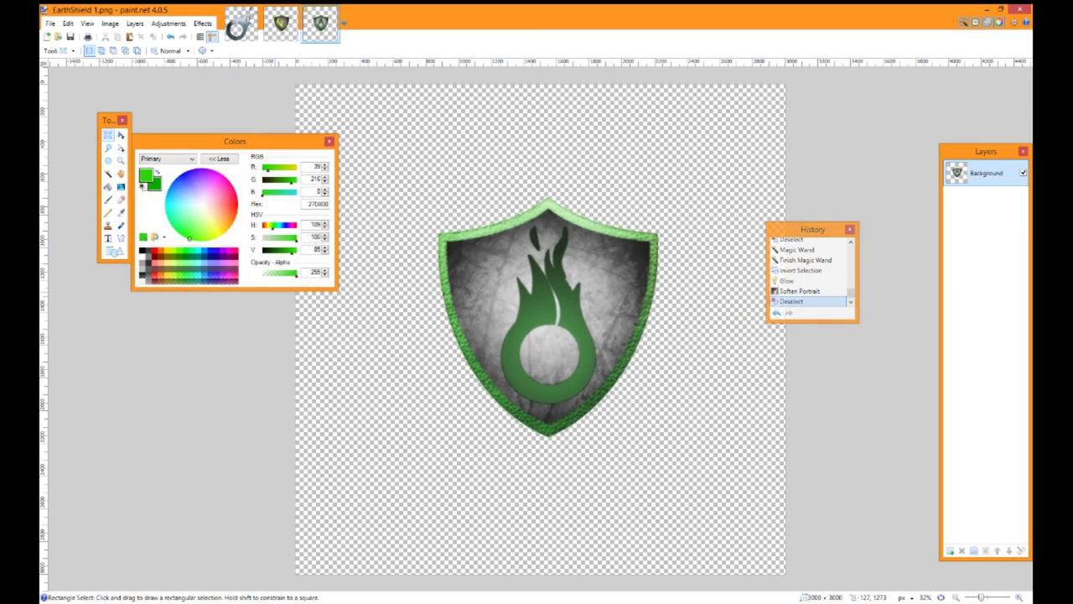
click(107, 172)
click(623, 132)
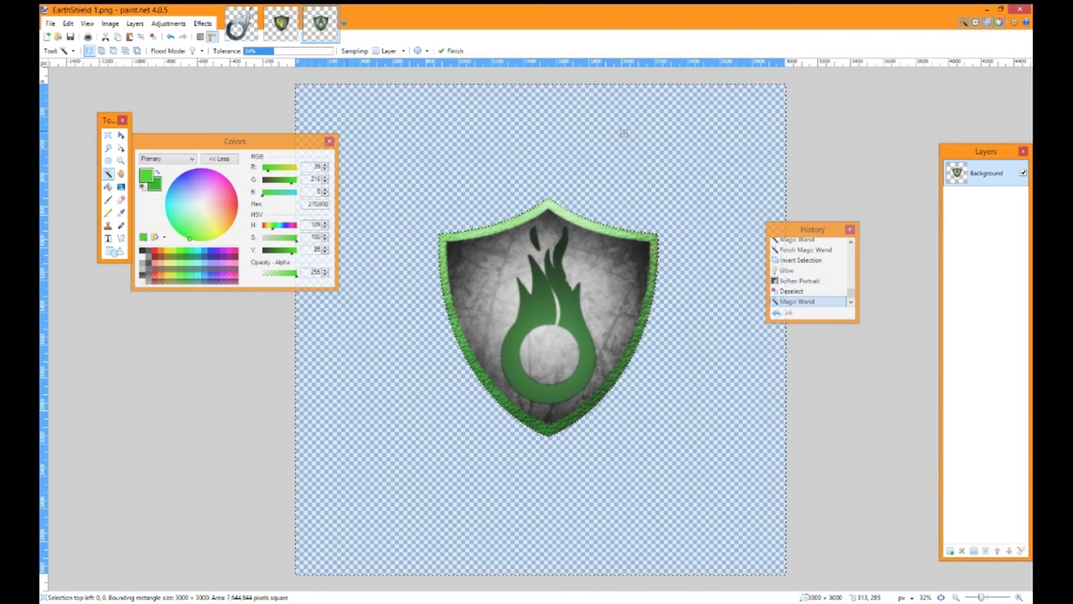
key(ctrl+i)
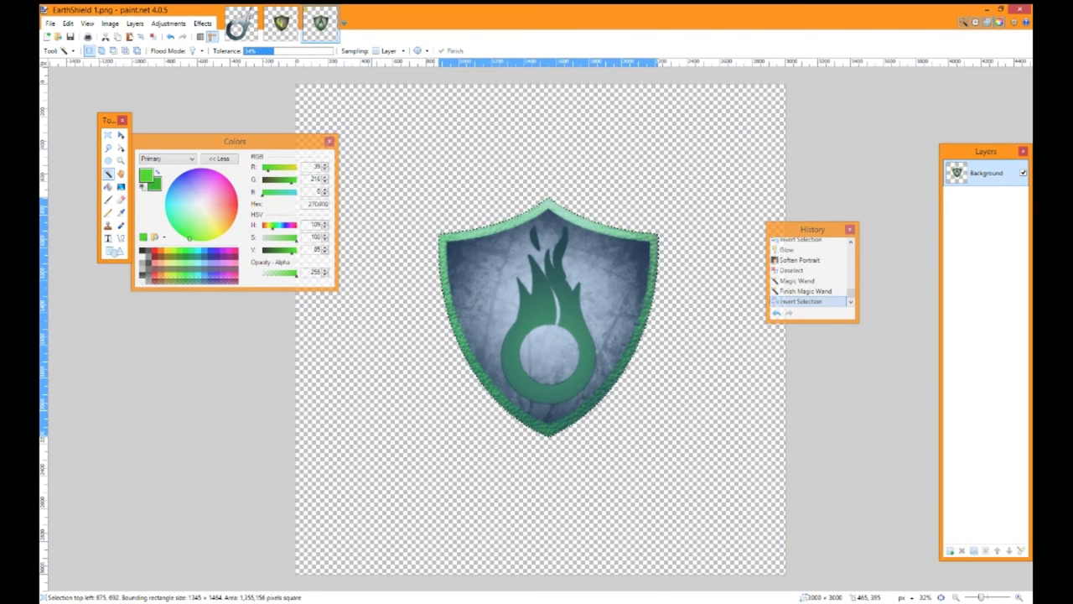
- Apply Auto-Level to the selected shield and deselect it
click(168, 23)
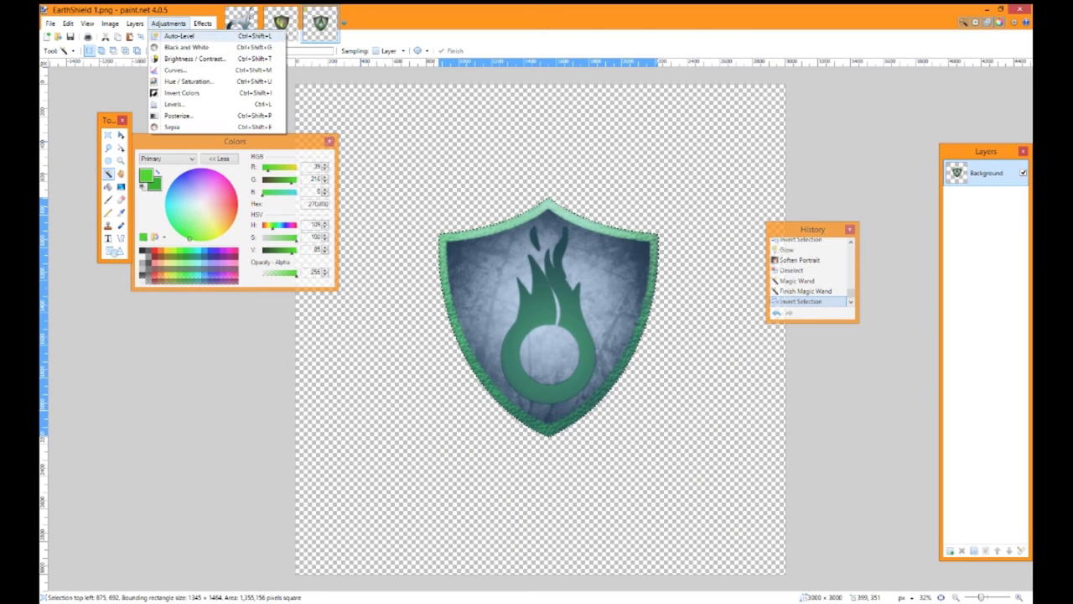
click(181, 36)
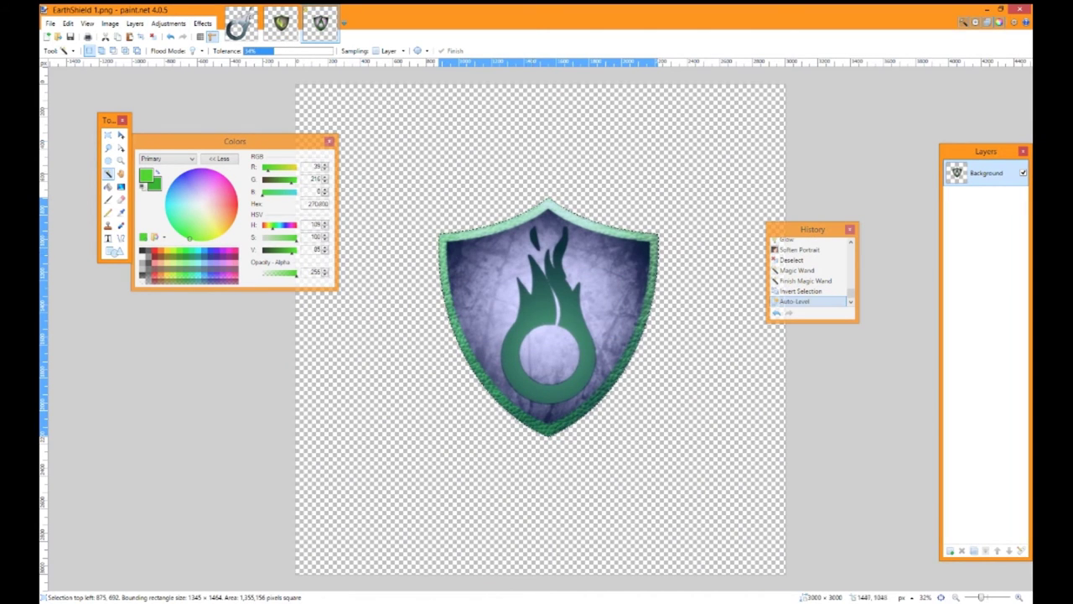
key(s)
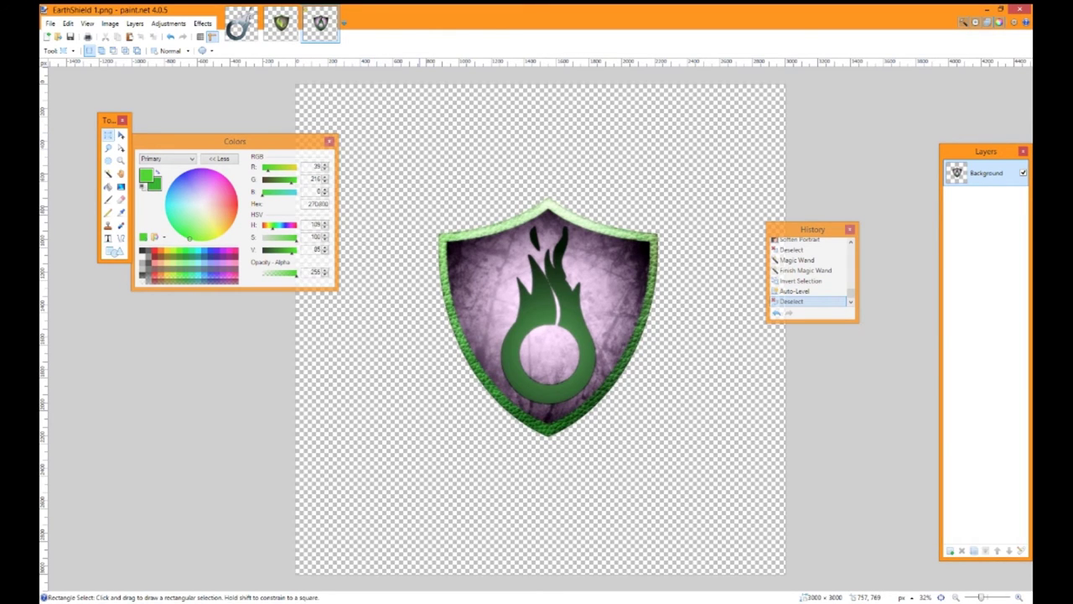
- Undo the deselection and the Auto-Level adjustment on the shield
key(ctrl+z)
key(ctrl+z)
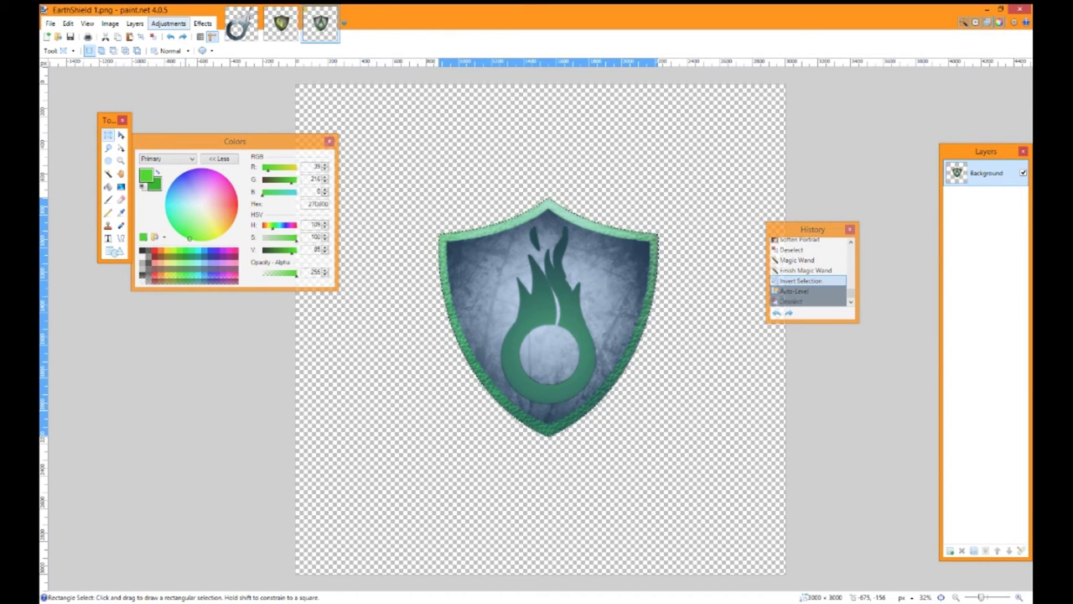
click(168, 23)
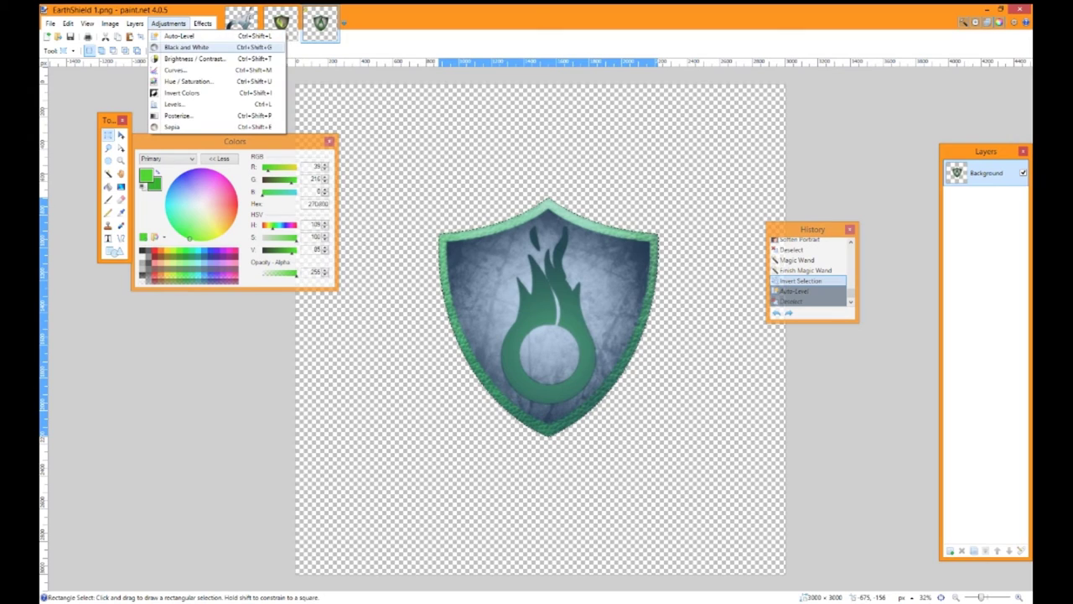
click(188, 80)
drag(540, 247, 263, 199)
drag(201, 254, 225, 252)
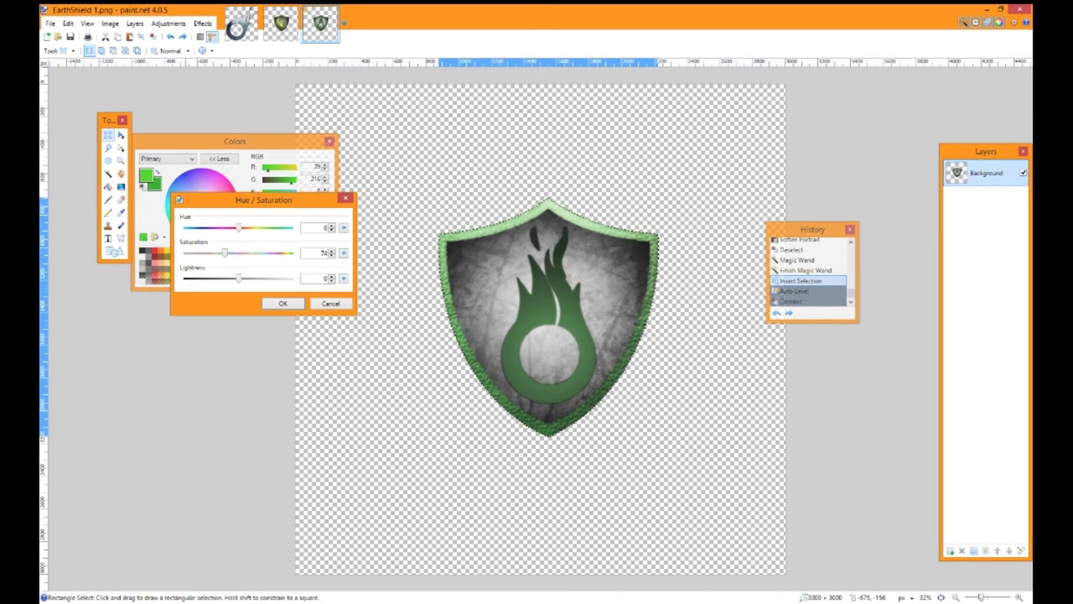
click(342, 304)
key(ctrl+d)
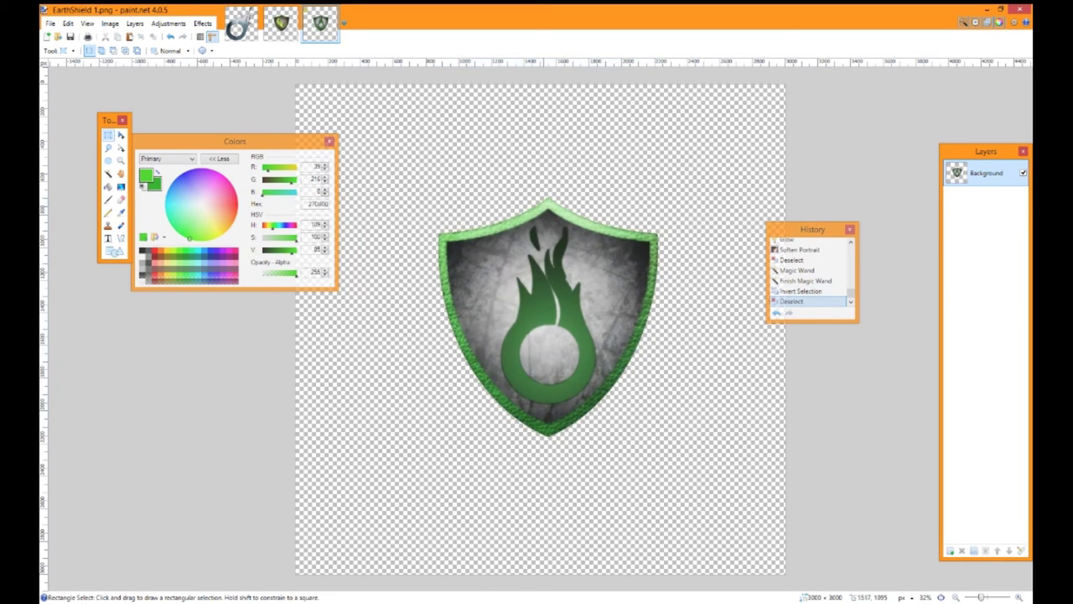
- Undo the finishing edits back to before the layers were flattened and the preceding Hue / Saturation change was made
key(ctrl+z)
key(ctrl+z)
key(ctrl+z)
key(ctrl+z)
key(ctrl+z)
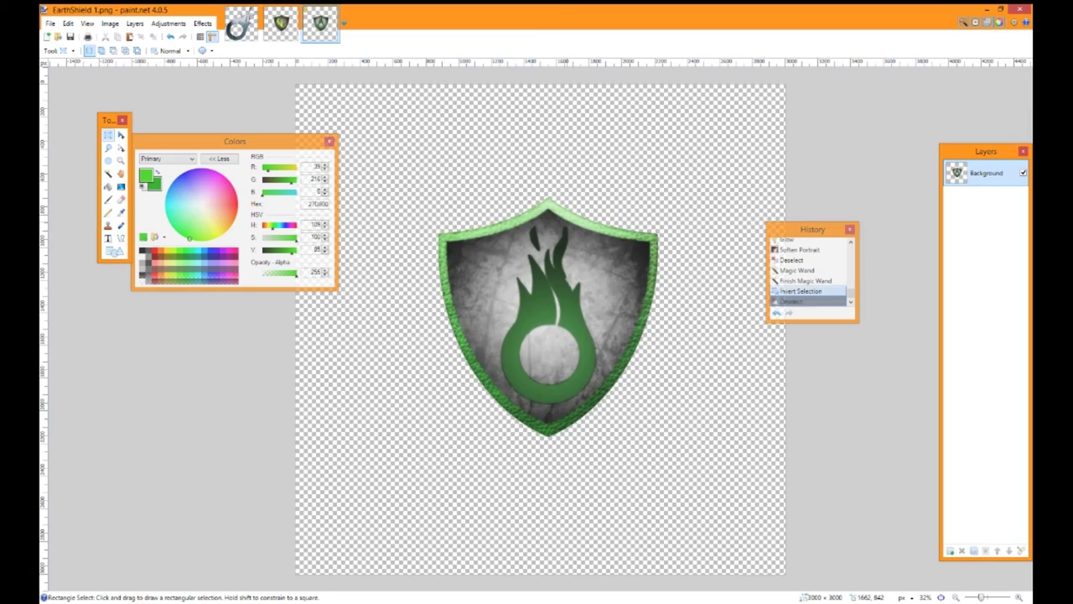
key(ctrl+z)
key(ctrl+z)
key(ctrl+z)
key(ctrl+z)
key(ctrl+z)
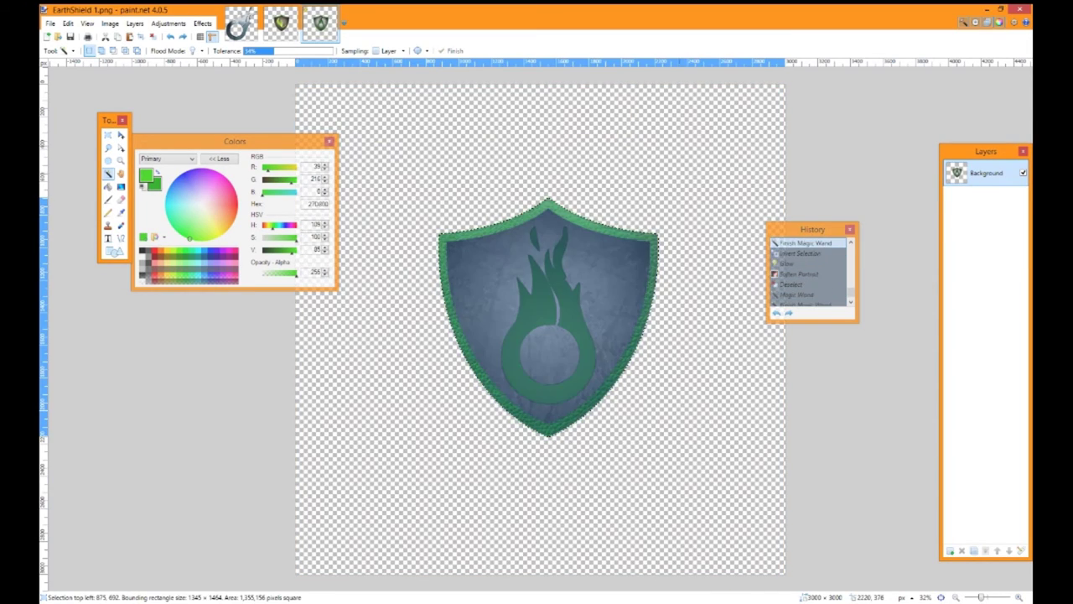
key(ctrl+z)
key(ctrl+z)
key(ctrl+z)
key(ctrl+z)
key(ctrl+z)
key(ctrl+z)
key(ctrl+z)
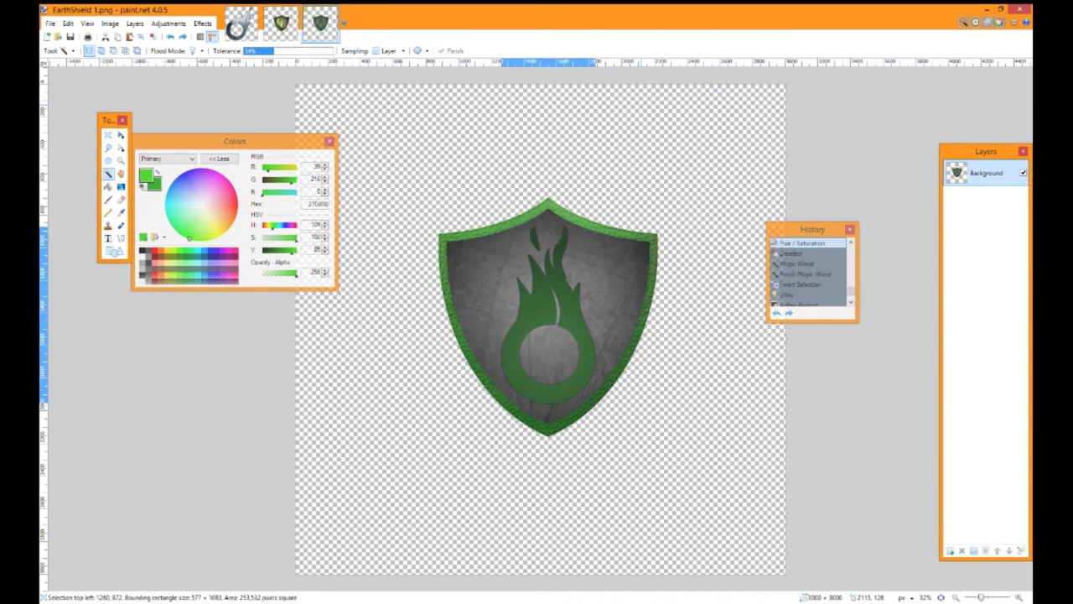
key(ctrl+z)
key(ctrl+z)
key(ctrl+z)
key(ctrl+z)
key(ctrl+z)
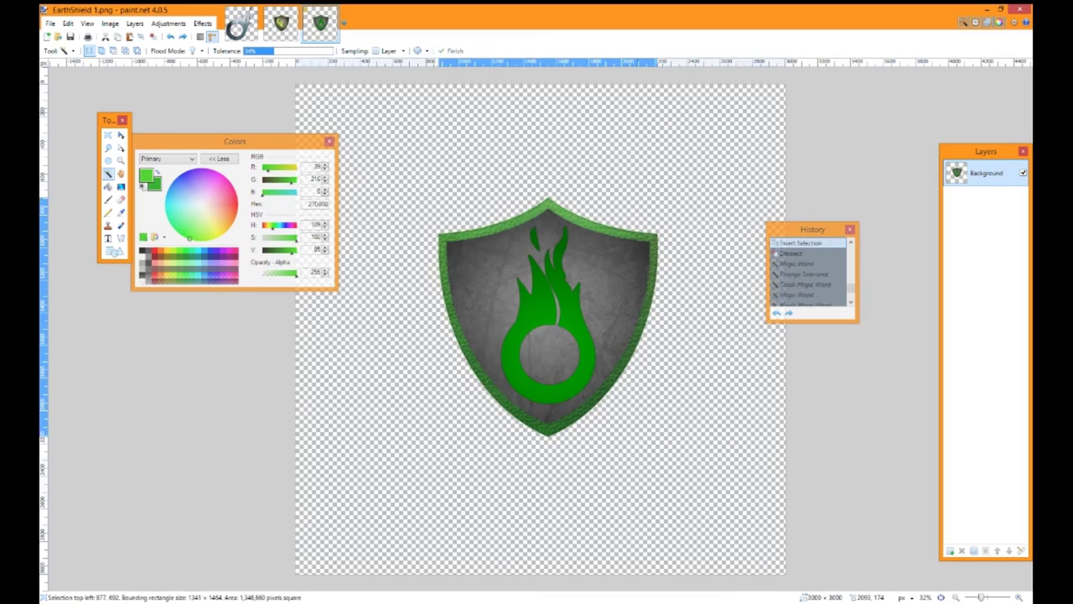
key(ctrl+z)
key(ctrl+z)
key(ctrl+z)
key(ctrl+z)
key(ctrl+z)
key(ctrl+z)
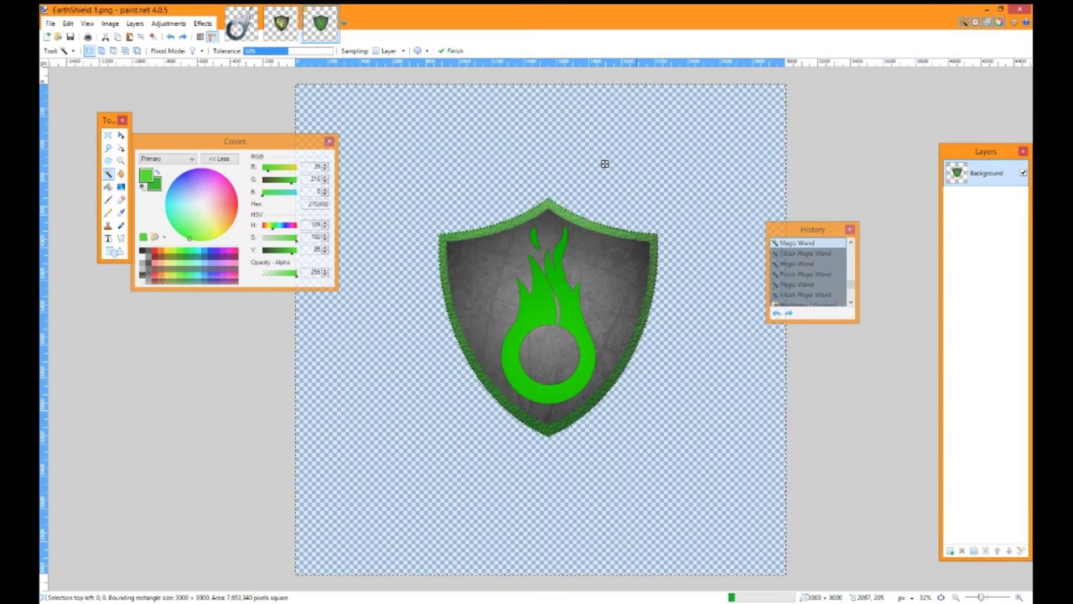
key(ctrl+d)
key(ctrl+z)
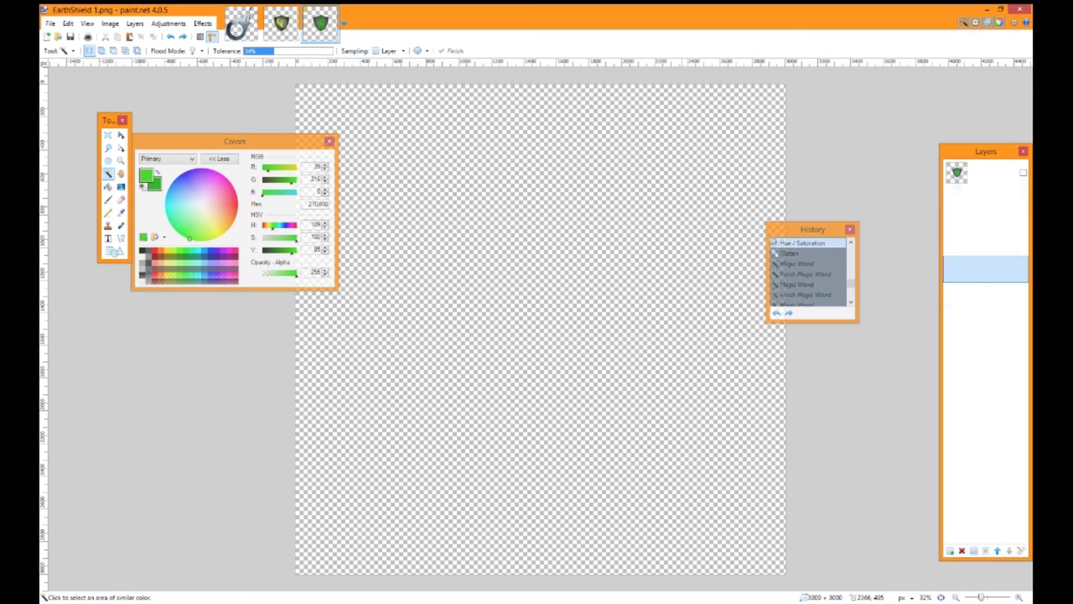
key(ctrl+z)
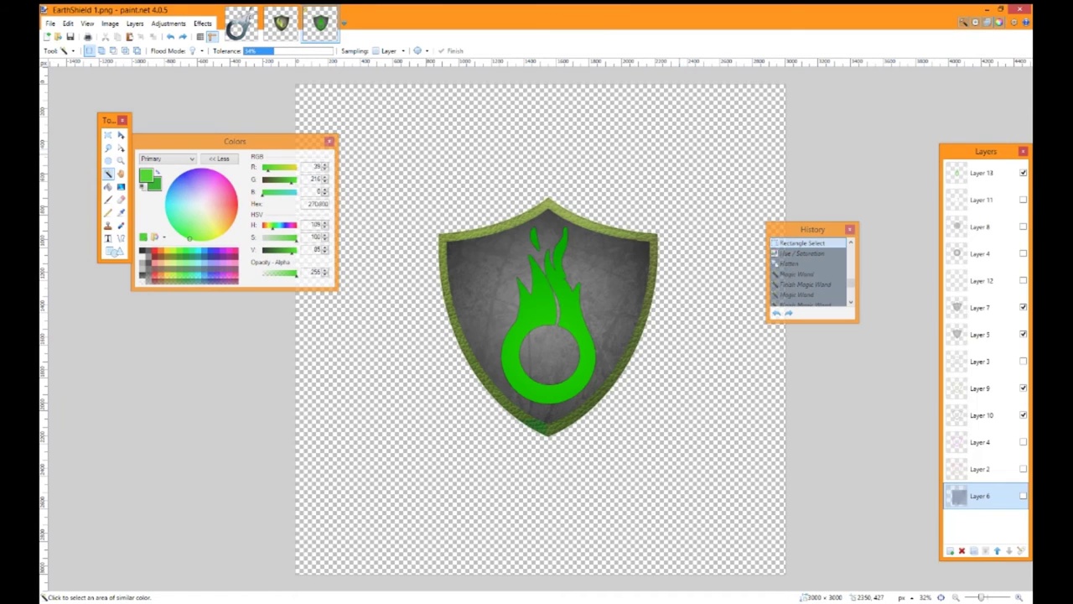
- Convert the green flaming ring on Layer 13 to black and white
click(108, 135)
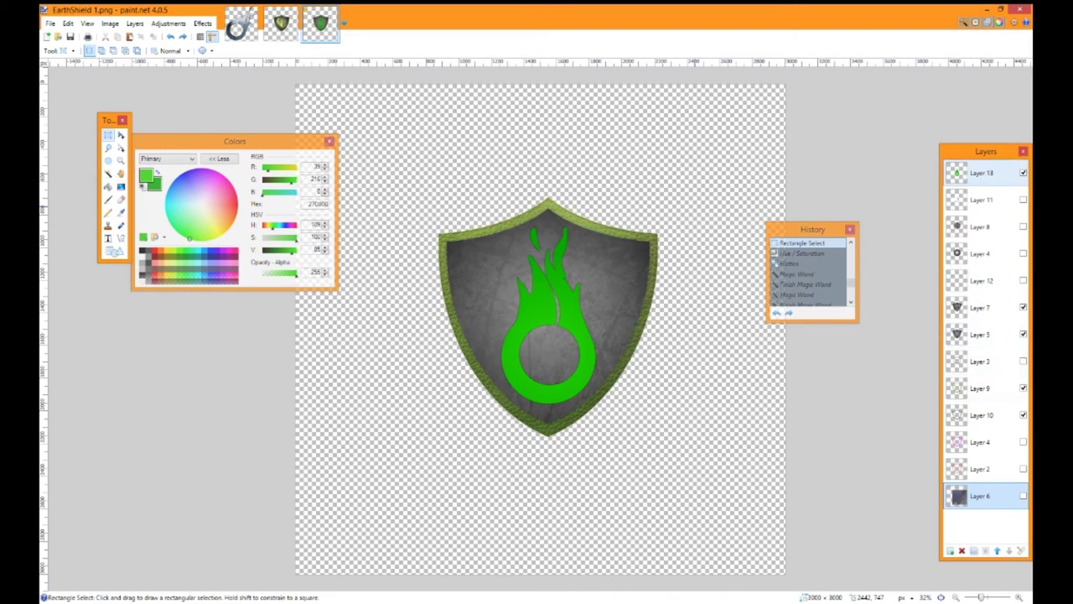
click(983, 173)
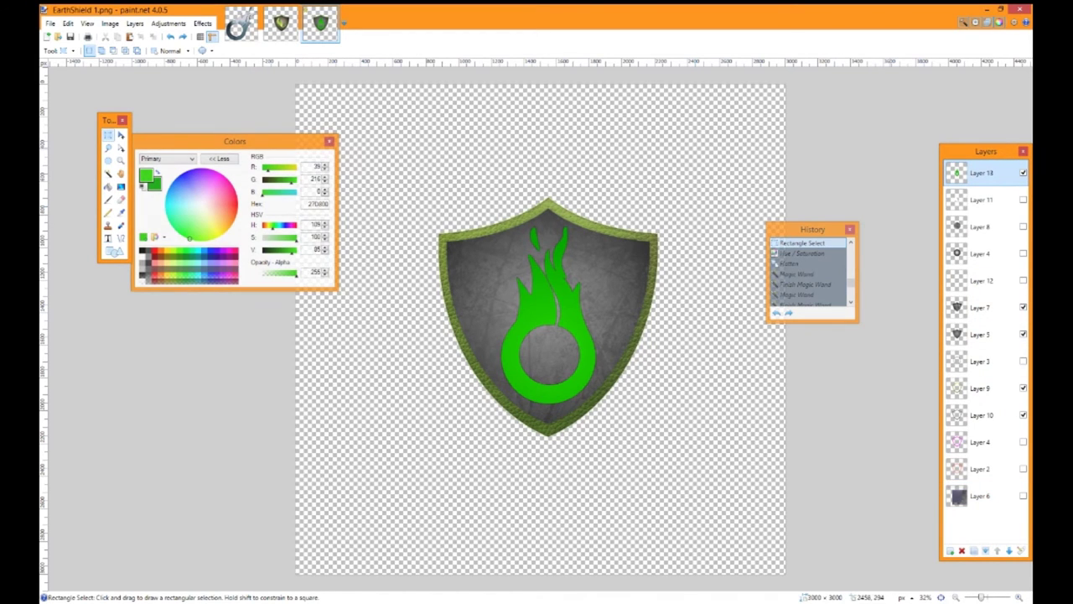
click(168, 23)
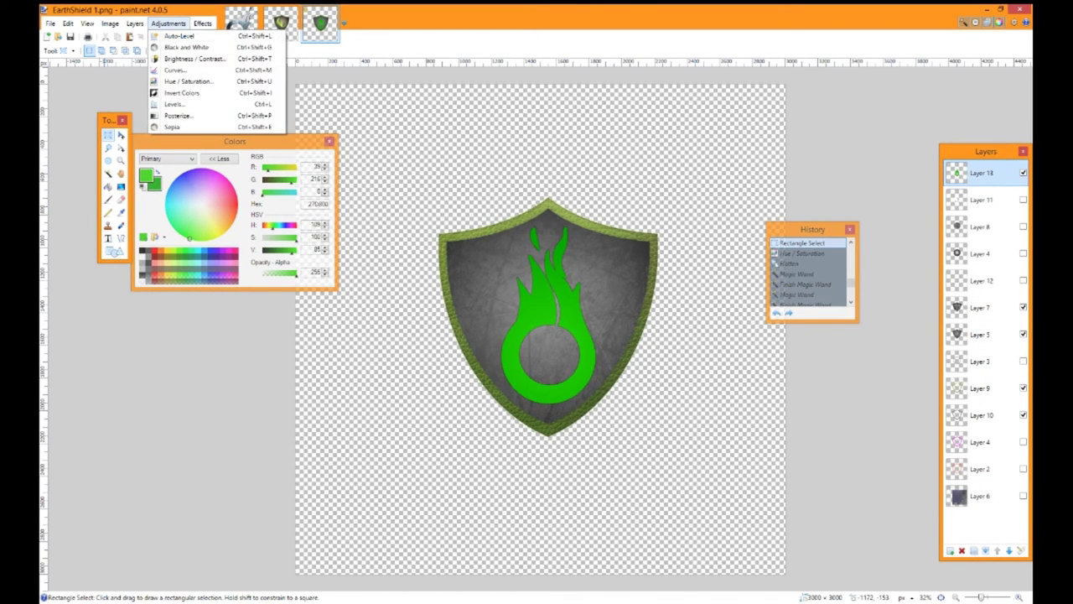
click(238, 47)
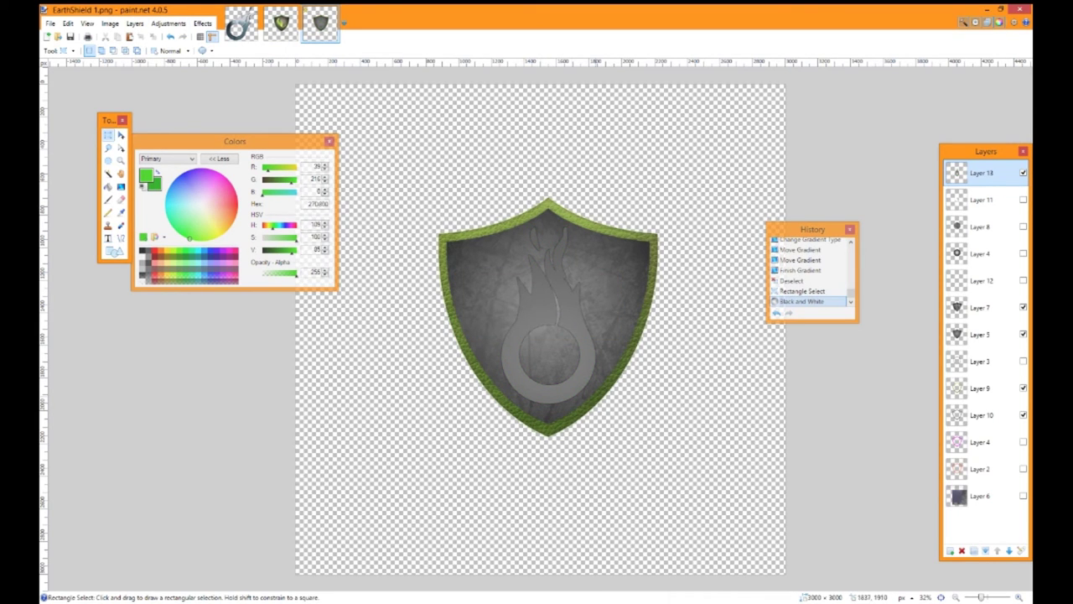
- Darken the flaming ring on Layer 13 with Brightness / Contrast, lowering the brightness and setting contrast to 36
click(168, 23)
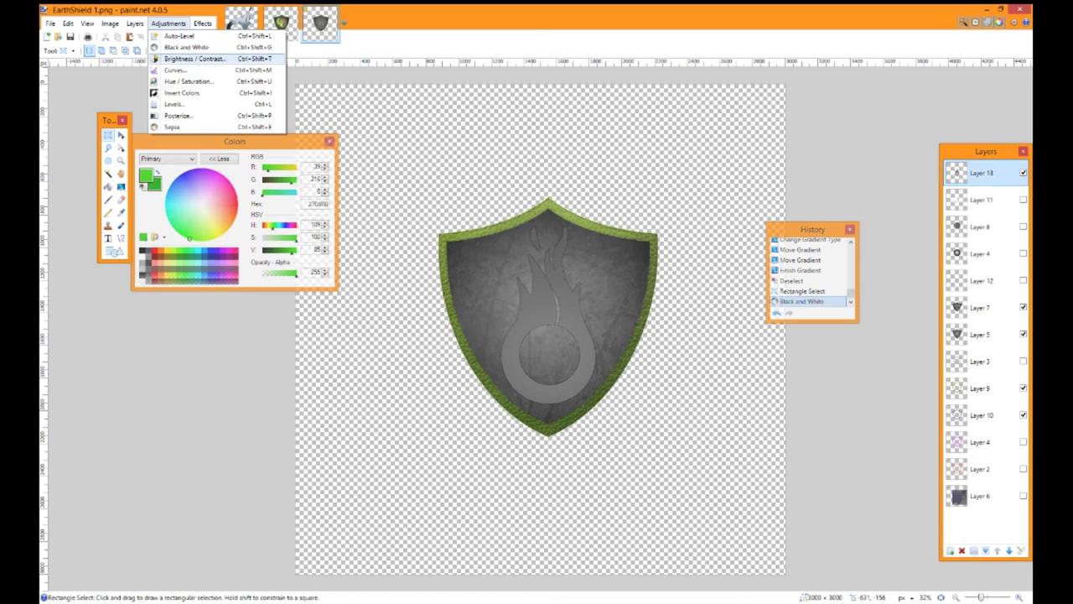
click(192, 59)
drag(536, 263, 308, 231)
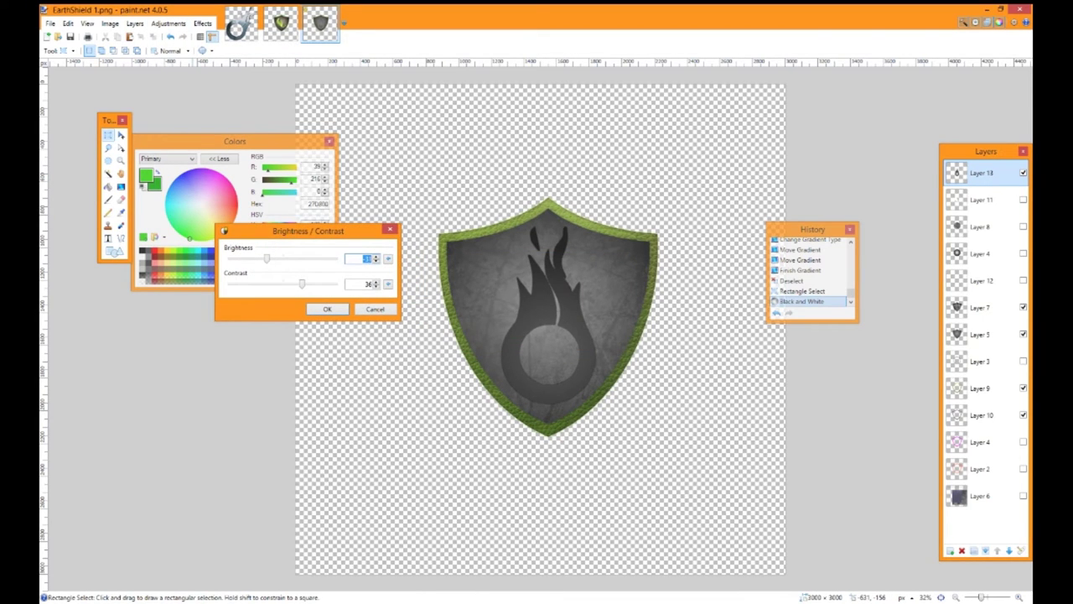
click(327, 309)
- Show Layer 6 and select a 676 × 1530 px rectangle of its scratched metal texture beside the shield
click(1023, 495)
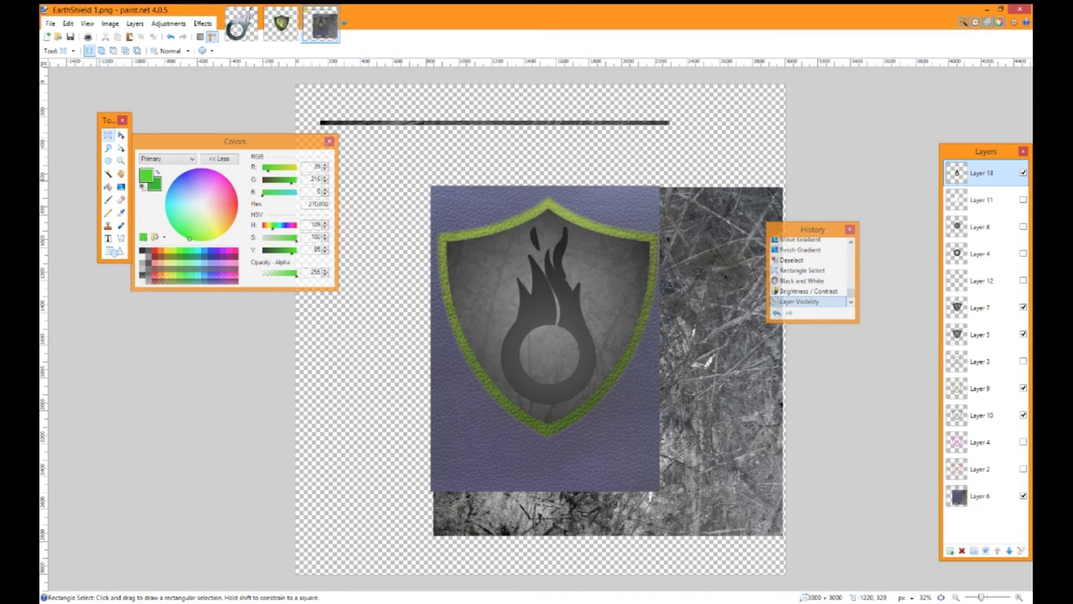
drag(665, 189, 664, 512)
key(m)
key(ctrl+z)
key(ctrl+z)
key(ctrl+z)
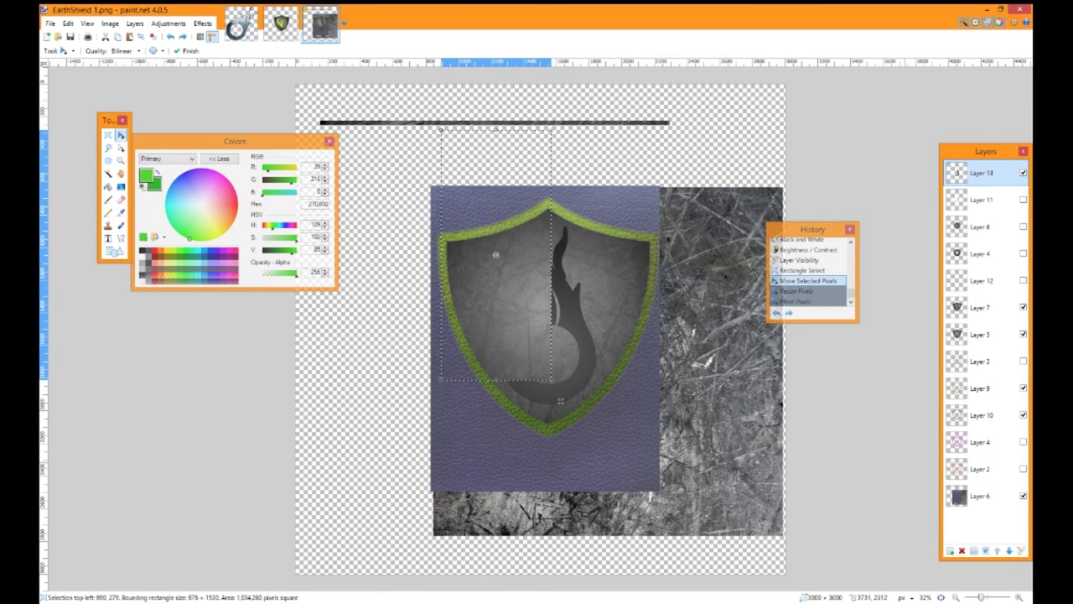
- Move the selected metal texture on Layer 6 behind the shield, enlarge it to cover the whole flaming ring, and deselect it
drag(784, 461, 554, 431)
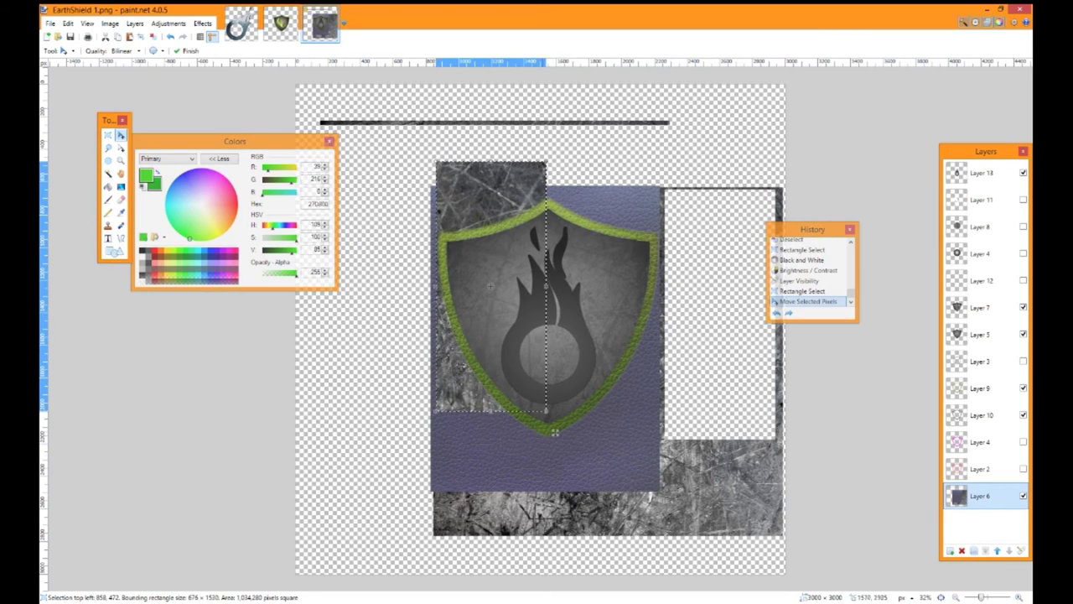
drag(491, 411, 491, 482)
drag(561, 482, 607, 582)
drag(513, 471, 559, 365)
click(107, 134)
click(369, 335)
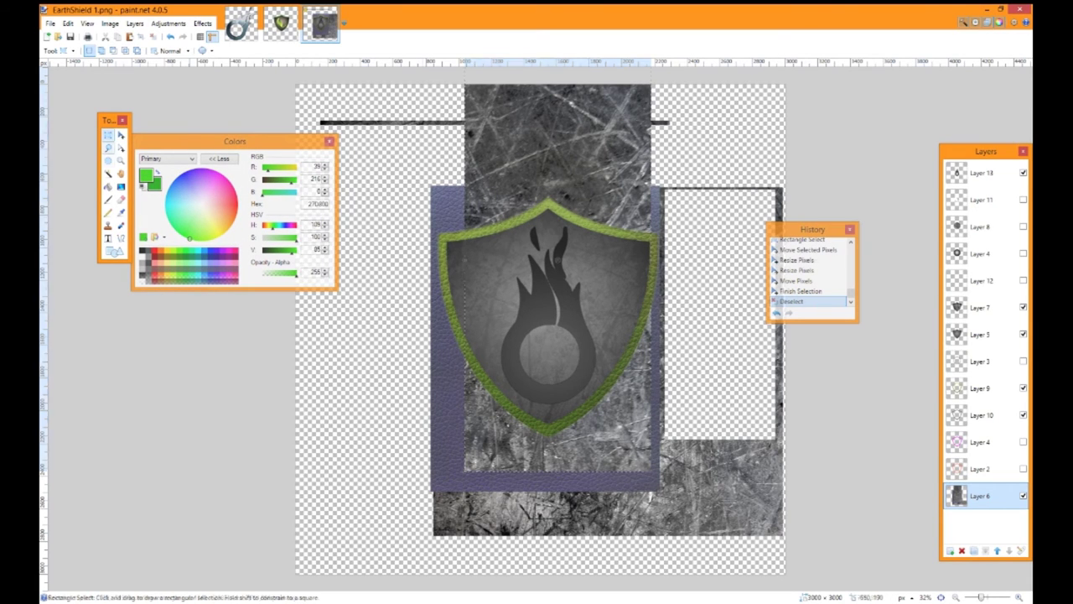
- Select the flaming ring on Layer 13 using the Magic Wand on its surroundings and inner circle at 50% tolerance and an inverted selection
click(108, 173)
click(981, 172)
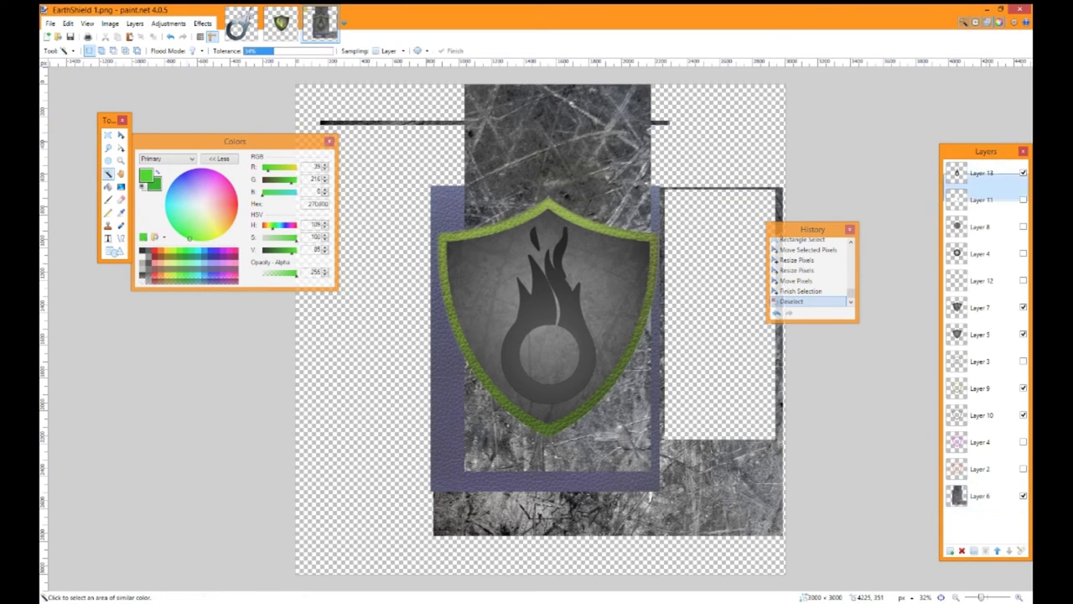
click(677, 165)
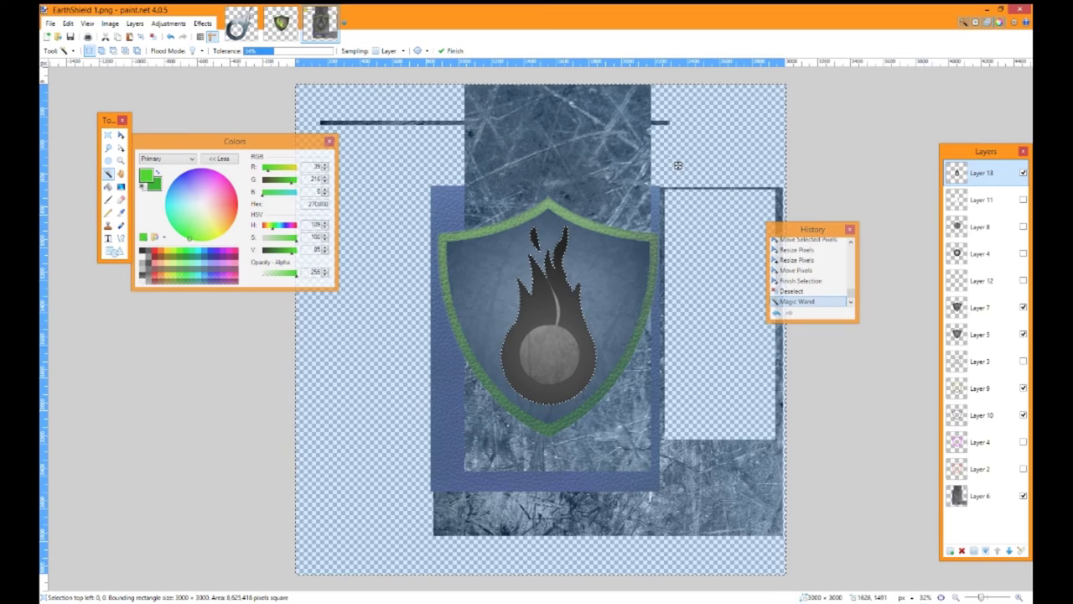
ctrl+click(575, 357)
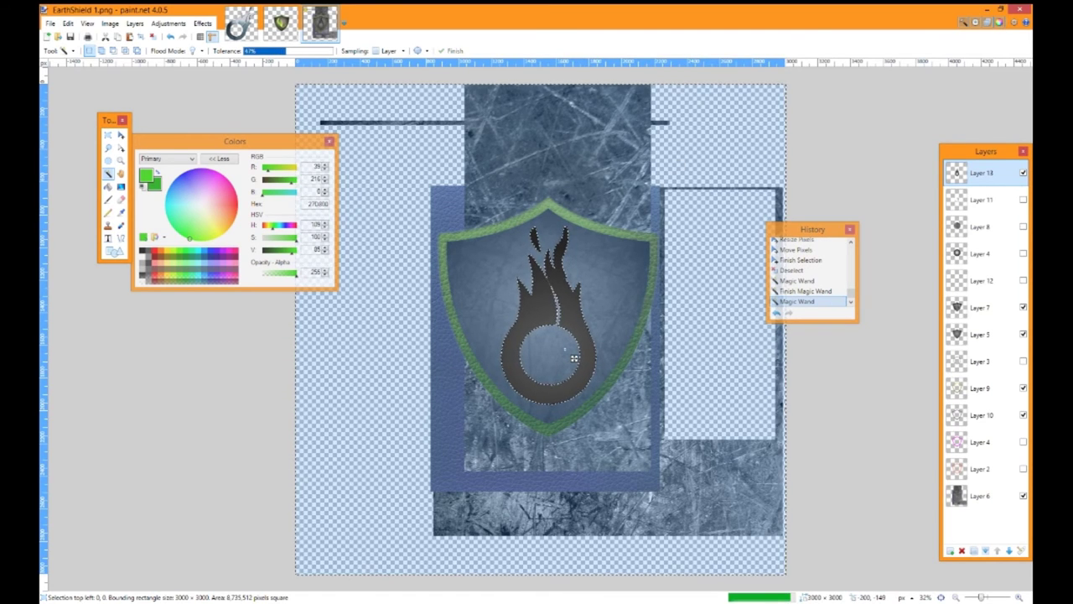
drag(316, 51, 289, 51)
key(ctrl+i)
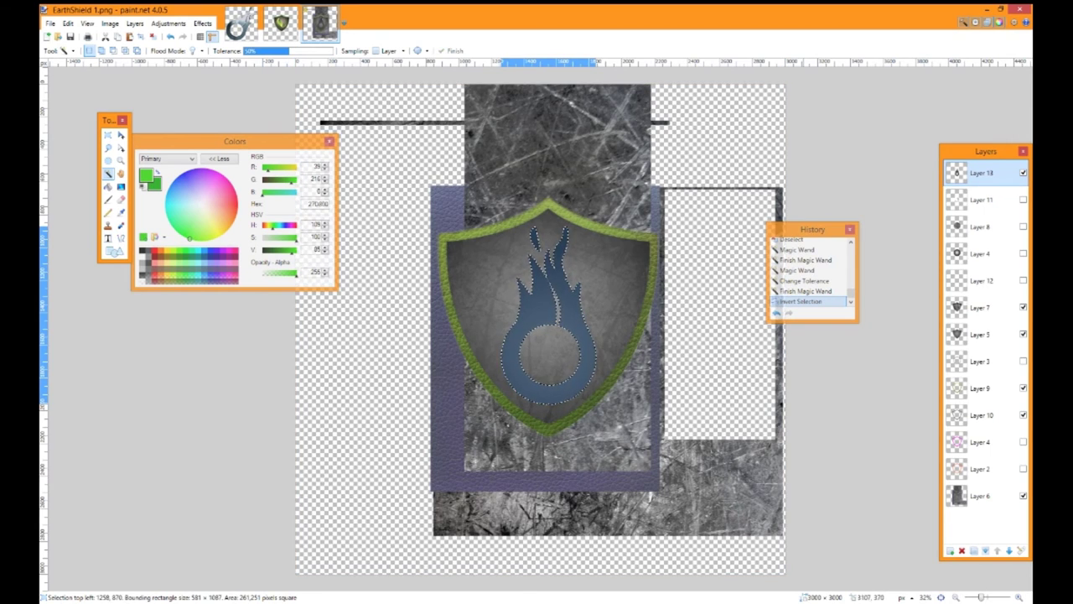
- Copy the metal texture inside the flaming-ring selection from Layer 6
click(958, 496)
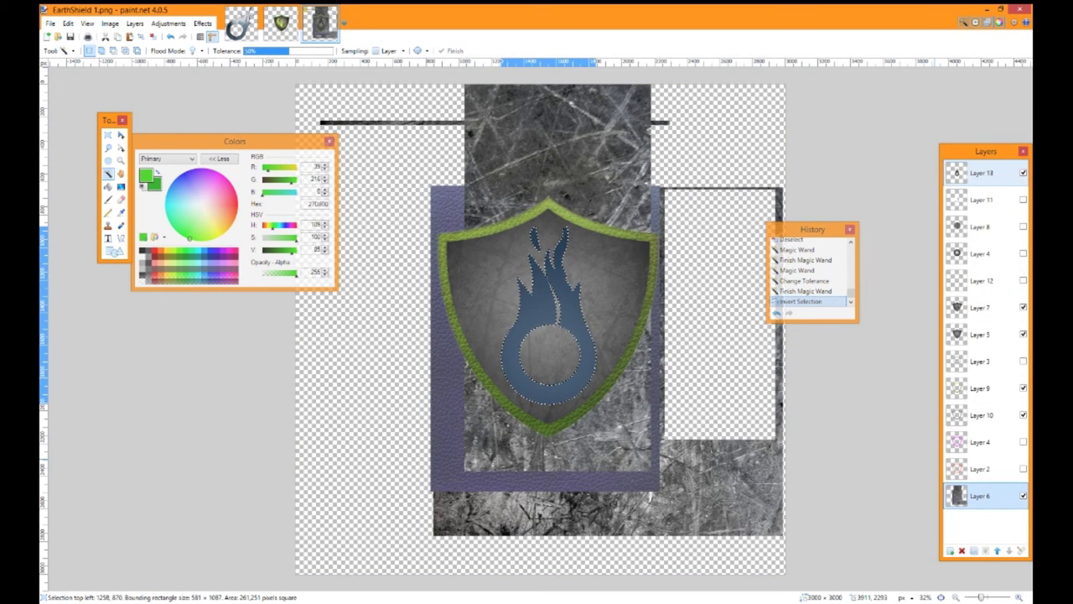
click(982, 173)
click(972, 307)
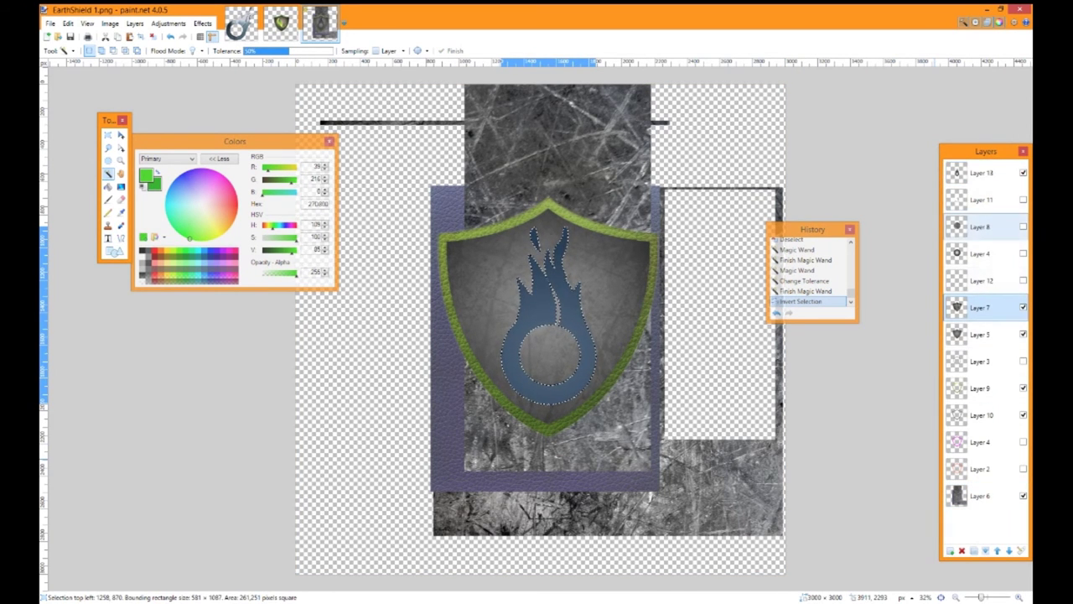
key(ctrl+v)
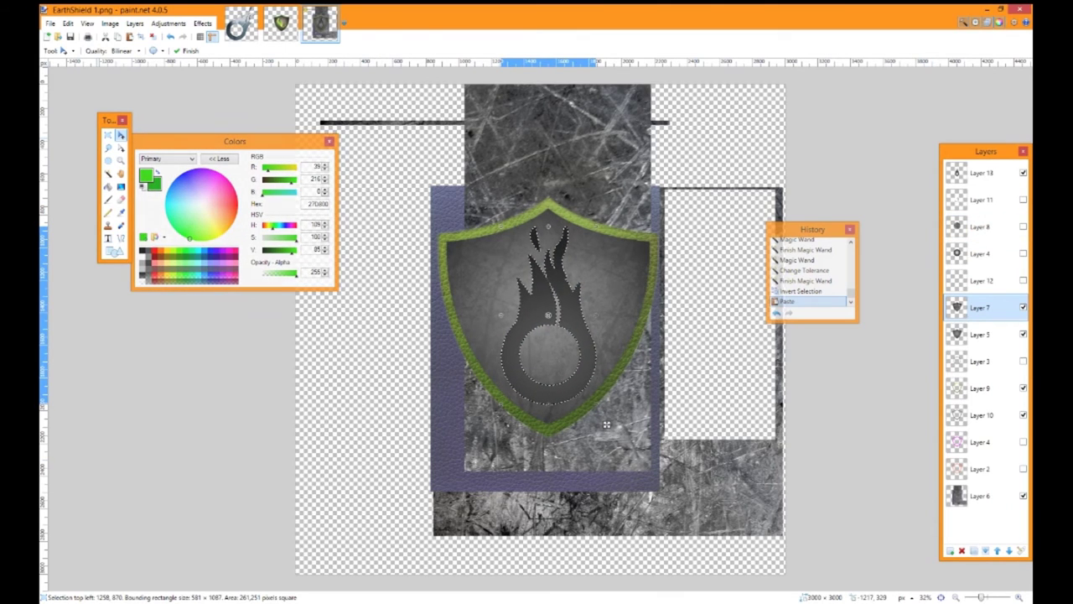
key(ctrl+z)
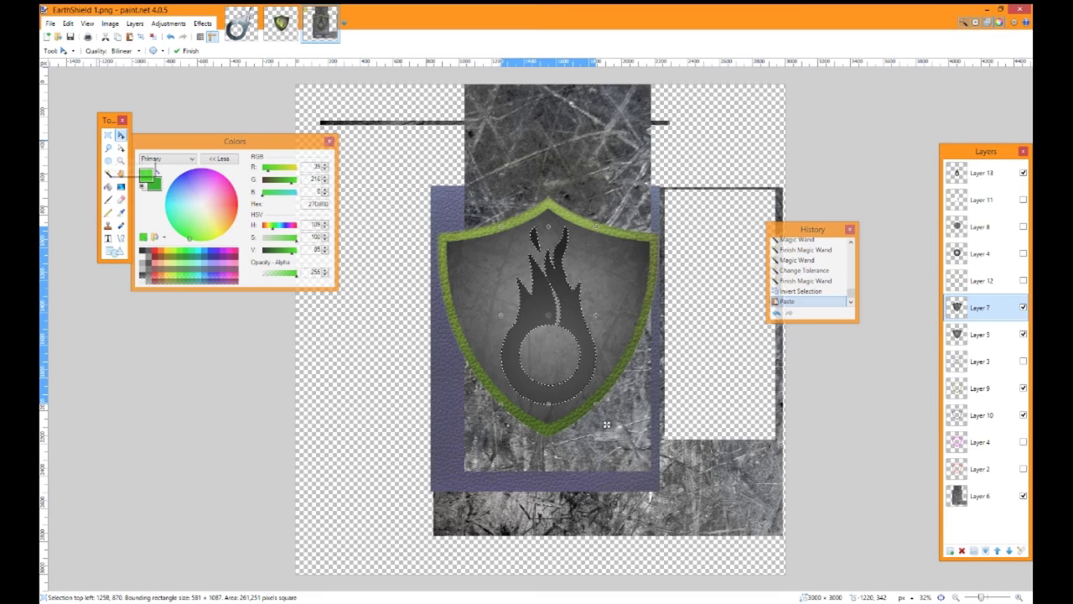
- Add a new layer above Layer 13 and paste the copied flame-shaped metal texture into it
click(981, 173)
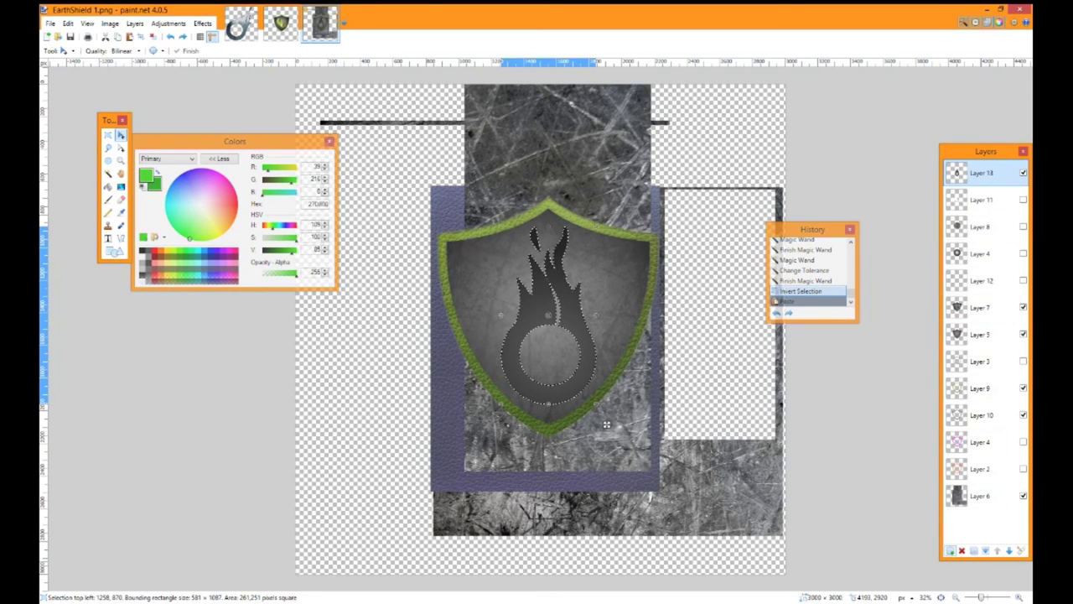
click(951, 551)
key(ctrl+shift+v)
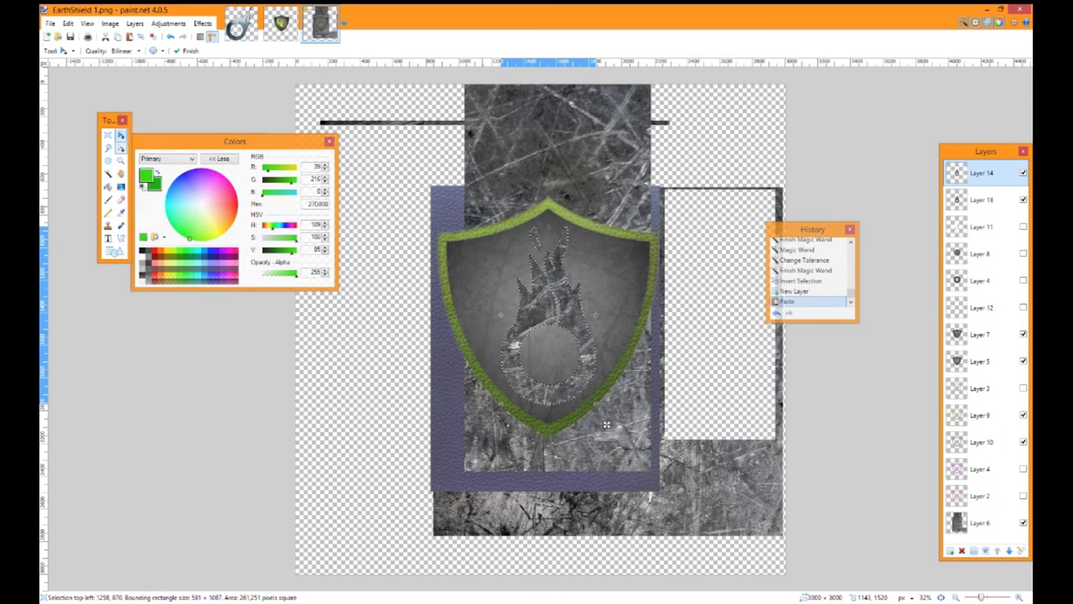
key(Return)
- Set the opacity of the pasted metal texture layer to 25 and deselect it
click(1021, 550)
double_click(513, 327)
text(25)
key(Return)
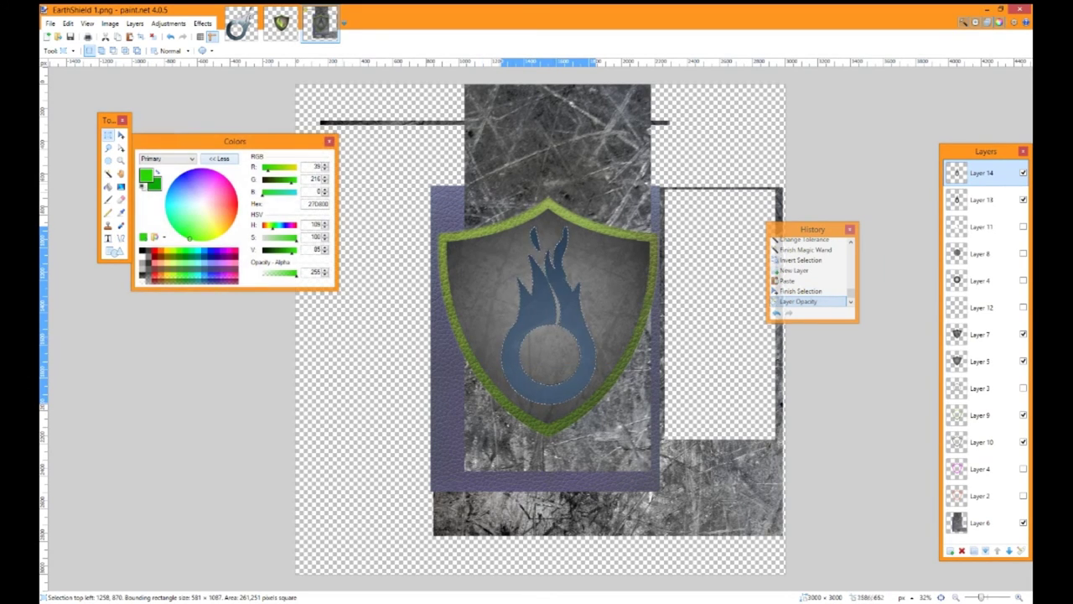
key(ctrl+d)
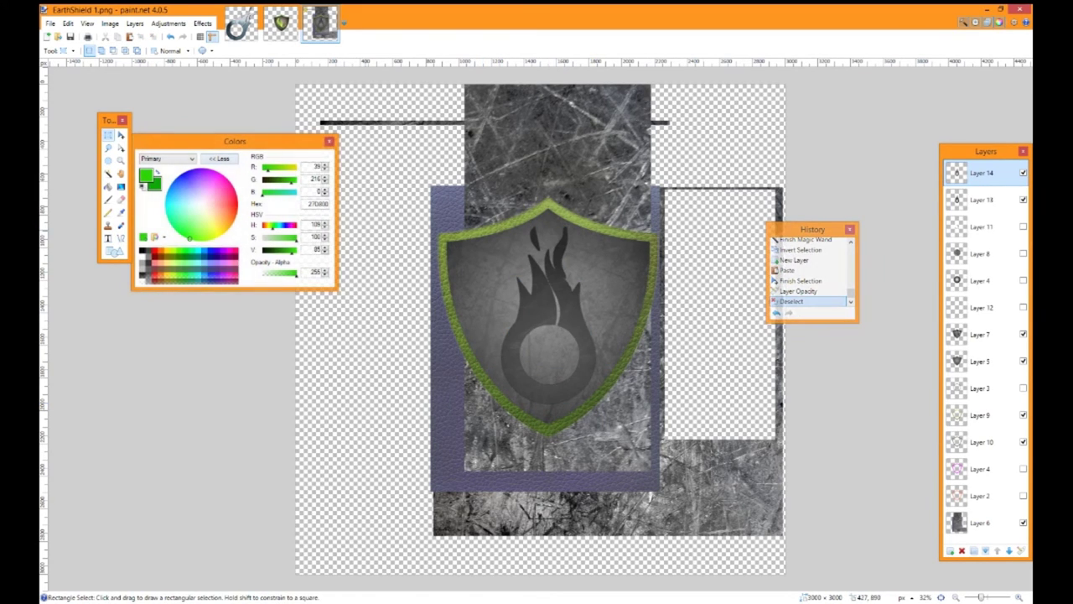
- Hide Layer 14 and select the flaming ring with its detached flame tip on Layer 13 using the Magic Wand
drag(235, 141, 213, 320)
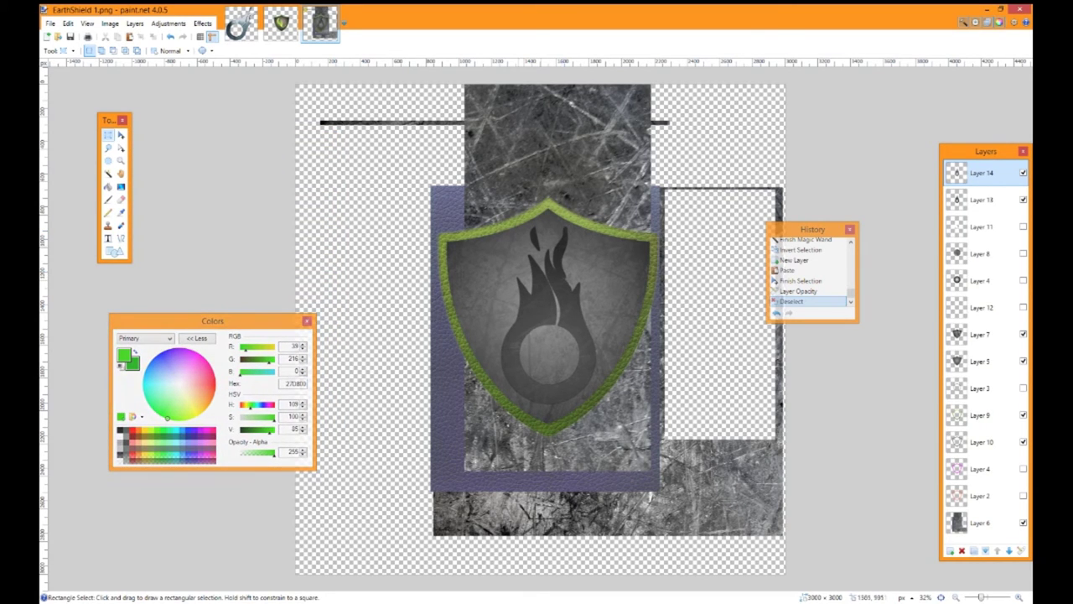
click(982, 200)
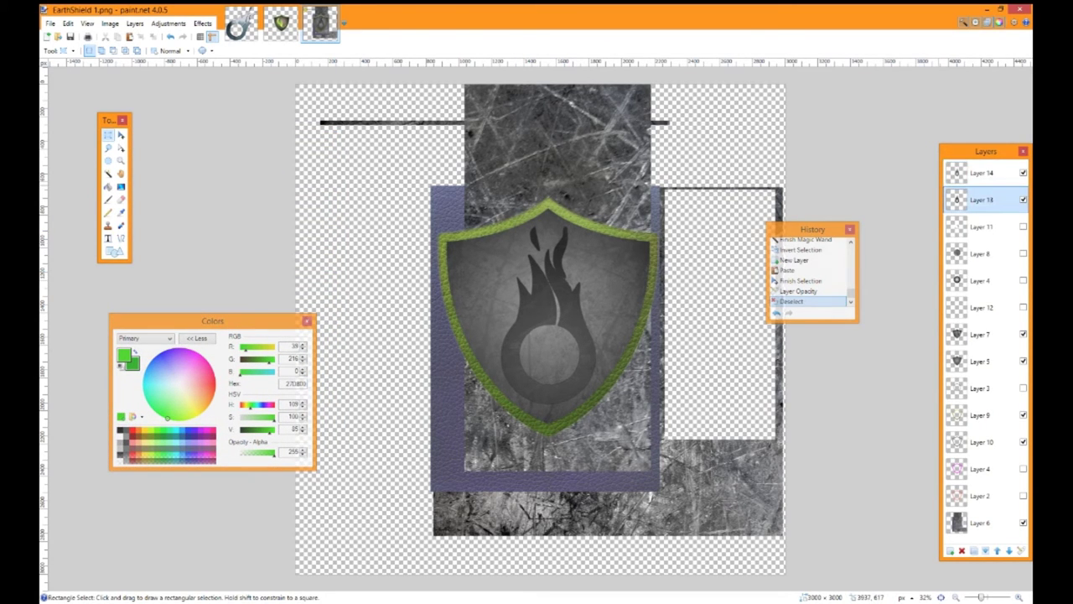
click(167, 24)
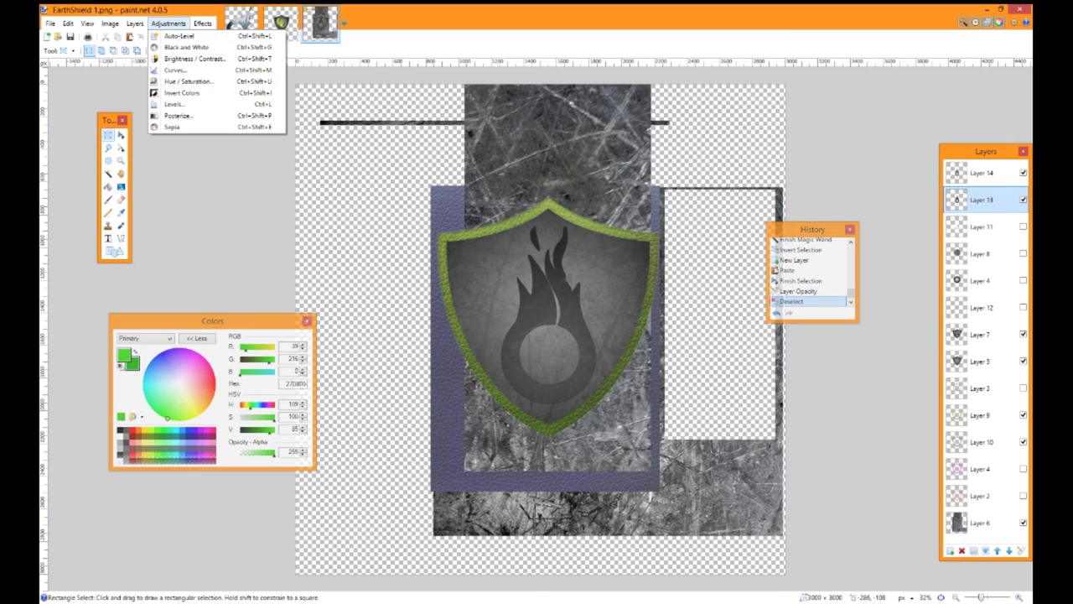
click(107, 174)
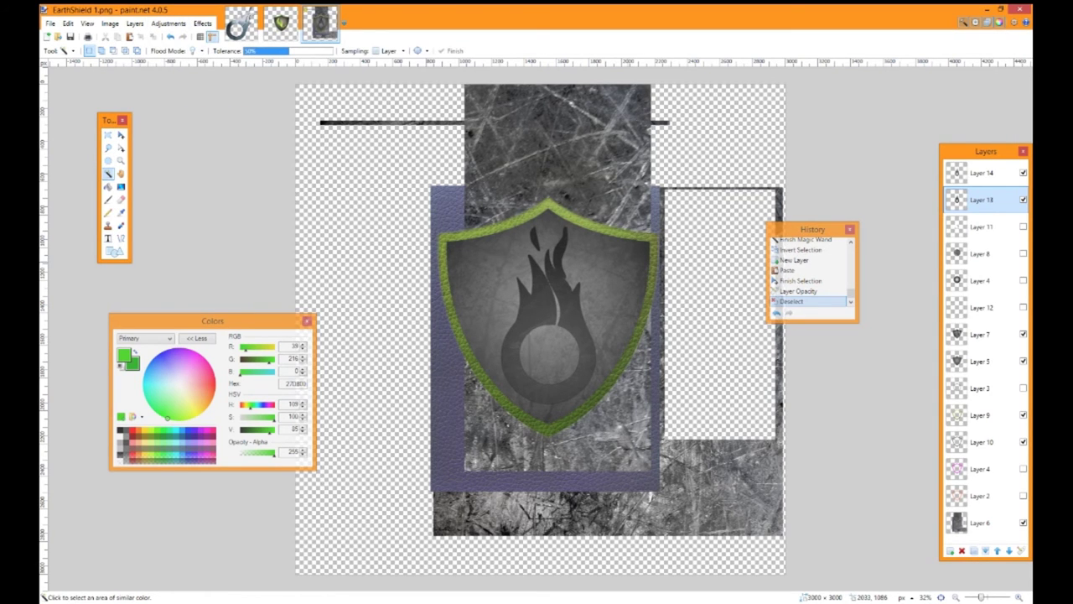
click(1023, 173)
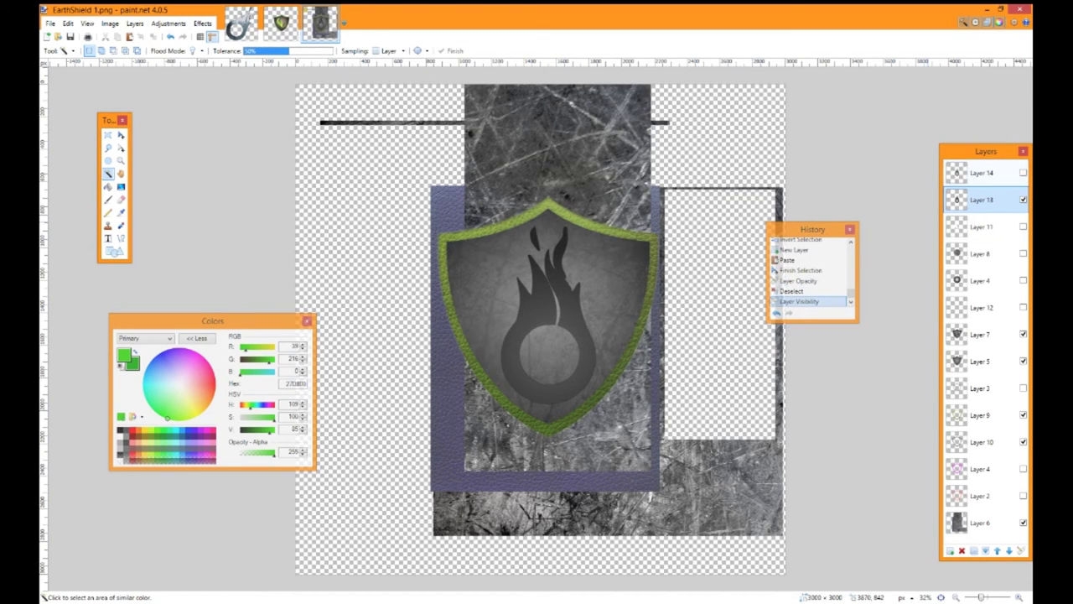
click(555, 312)
ctrl+click(530, 238)
- Fill the selected flaming ring and flame tip with dark grey 404040, deselect, and show Layer 14 again
click(120, 186)
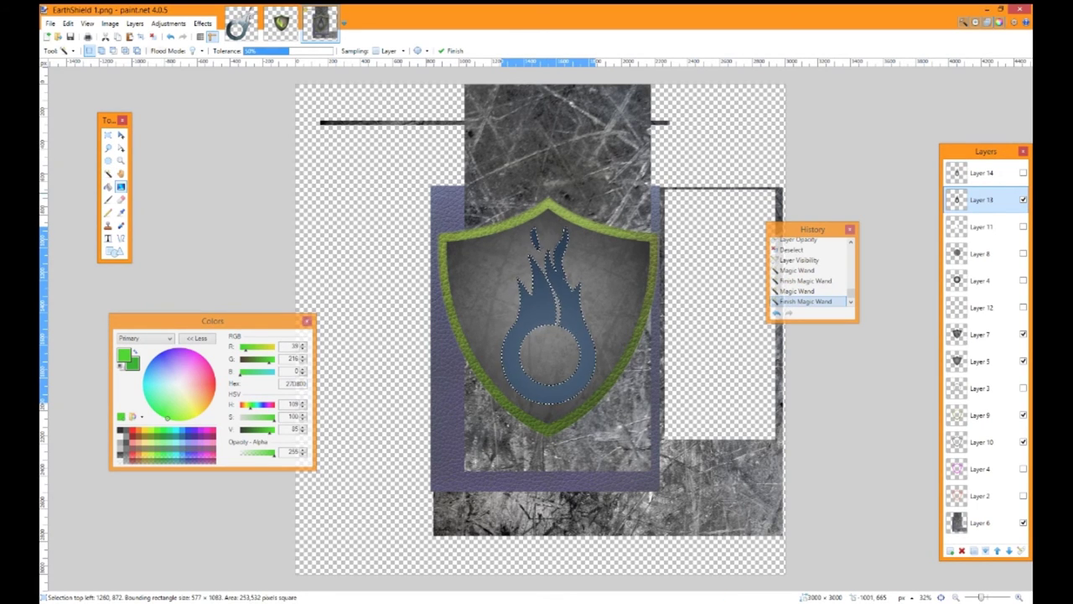
click(107, 186)
click(126, 429)
click(523, 356)
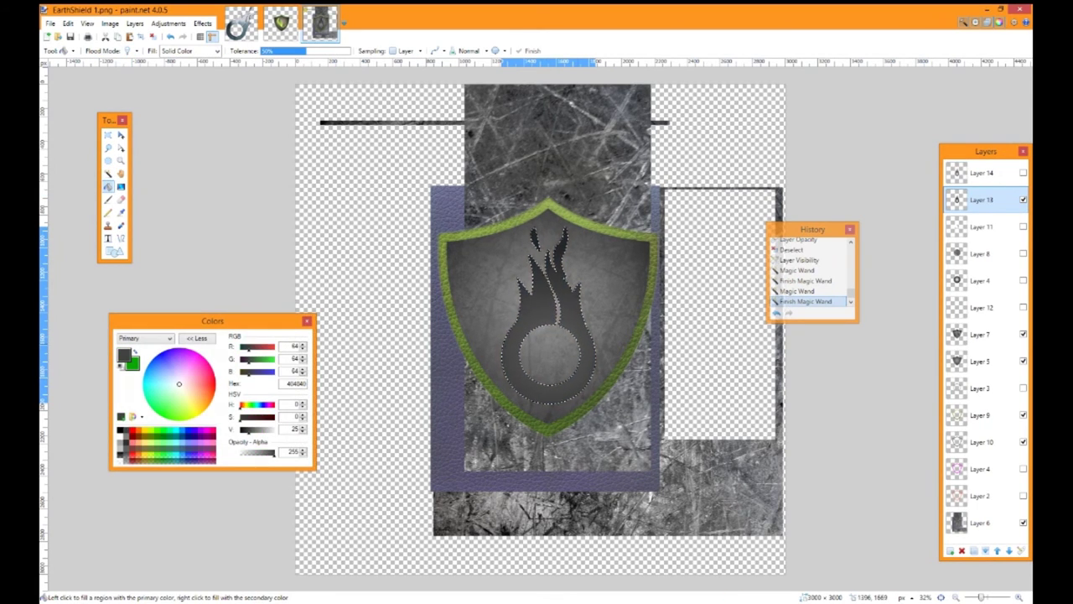
click(549, 311)
click(540, 307)
click(547, 311)
click(535, 234)
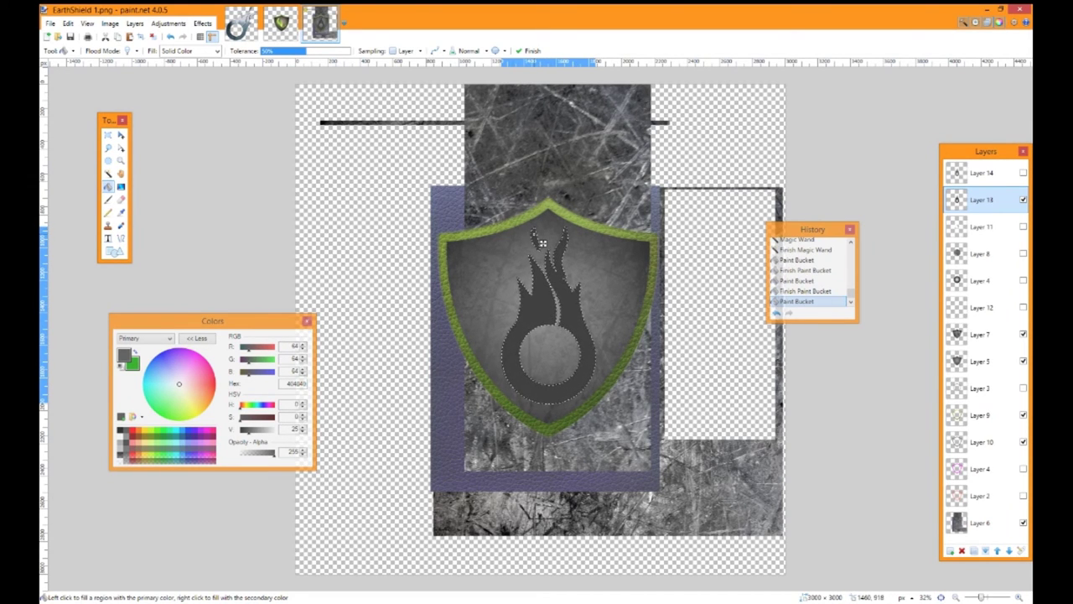
click(108, 134)
click(88, 156)
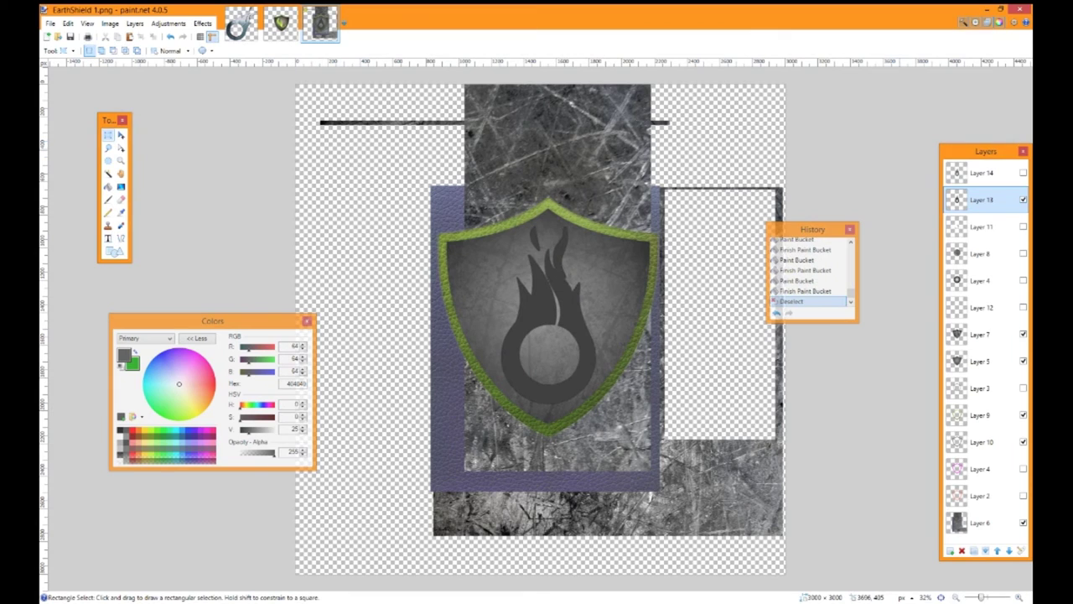
click(1023, 172)
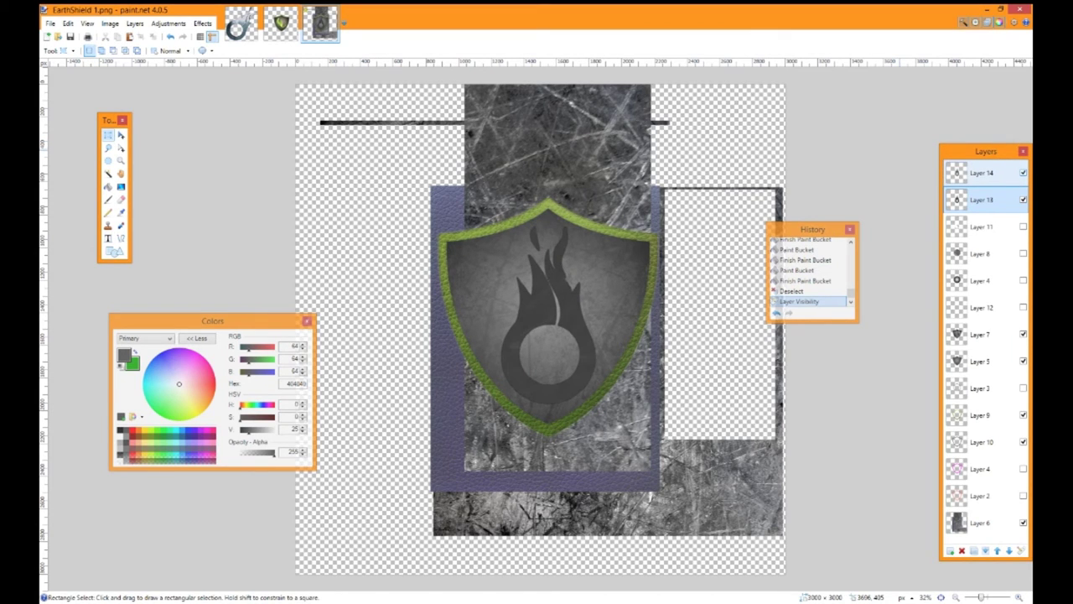
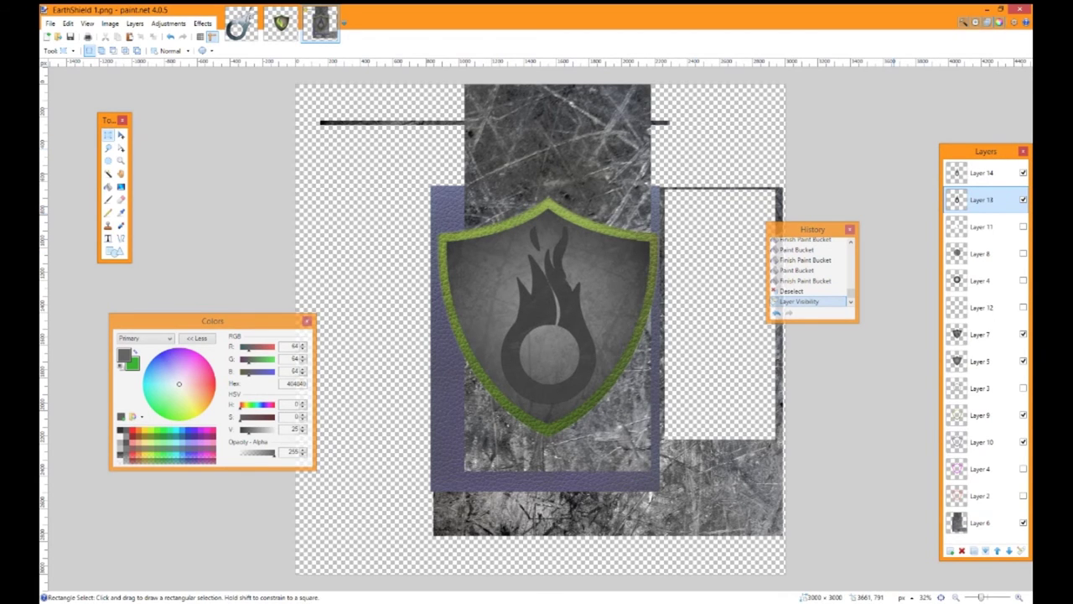
- Hide Layer 6 and recolour the shield border on Layer 9 with hue 32 and saturation 108
click(1023, 523)
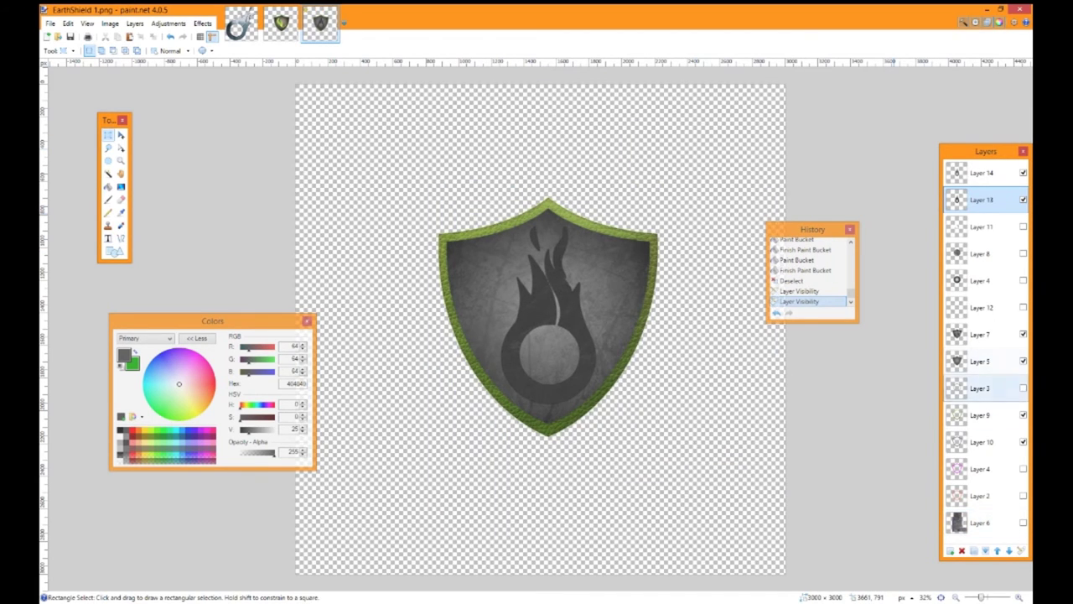
click(981, 415)
click(168, 23)
click(188, 81)
drag(536, 244, 302, 210)
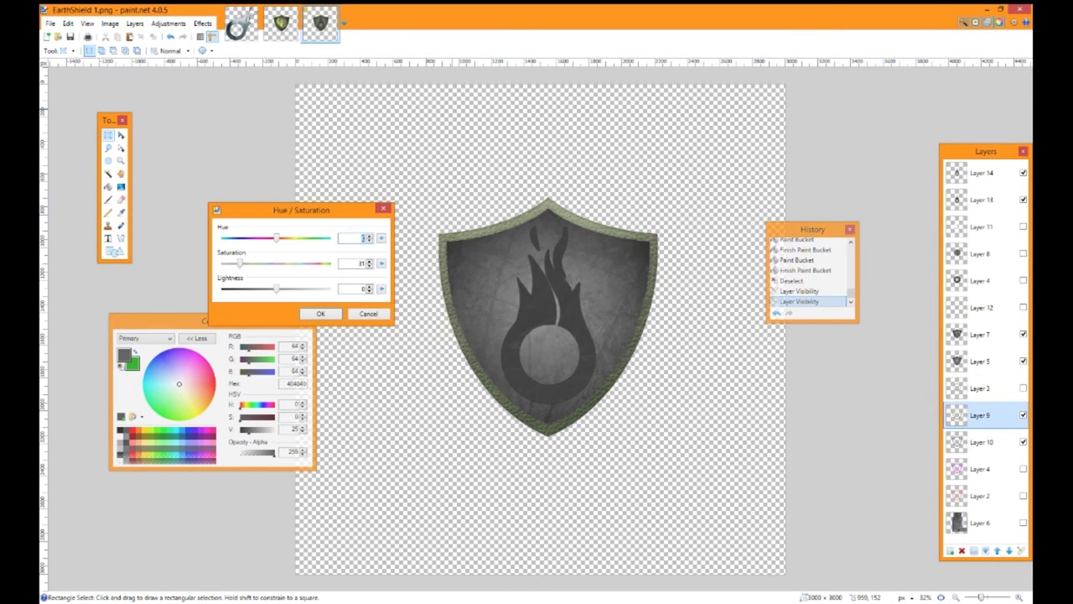
drag(277, 238, 281, 263)
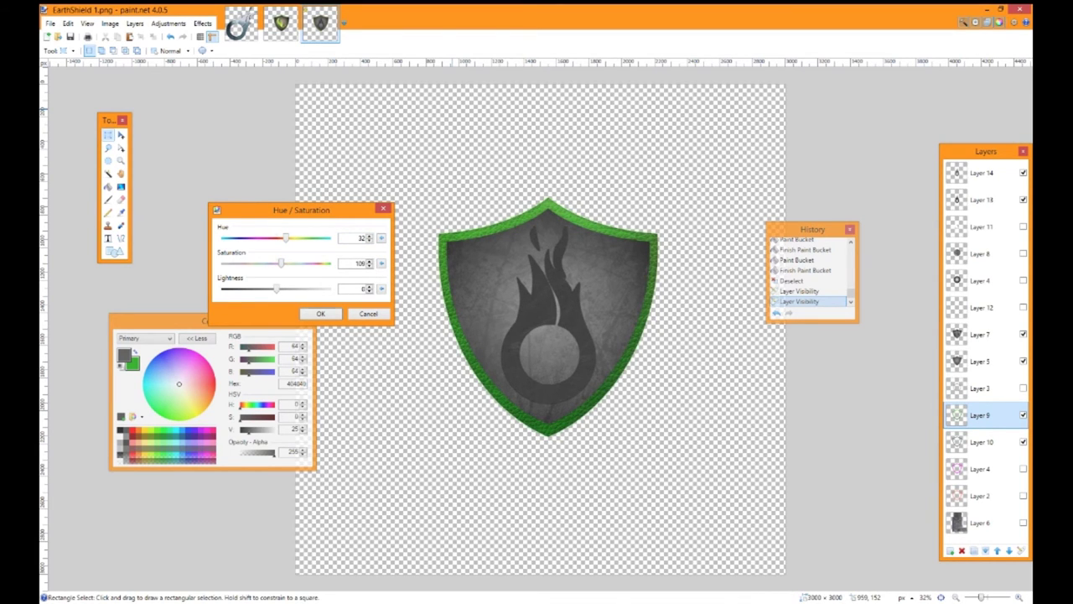
key(Return)
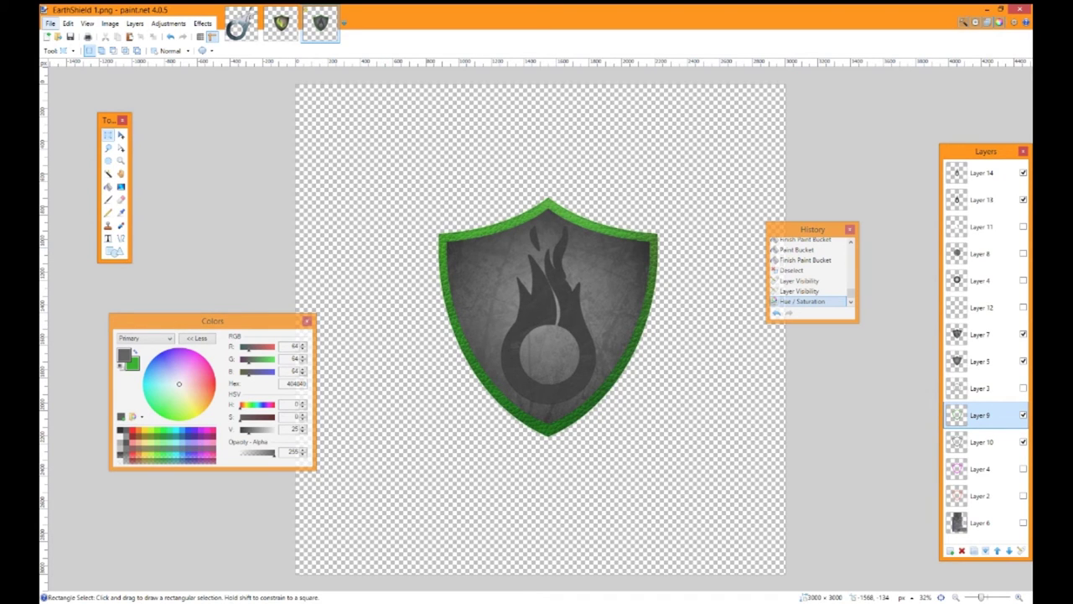
- Save the shield as the PNG EarthShield 1, replacing the existing file and flattening the layers
click(50, 23)
click(68, 107)
click(151, 261)
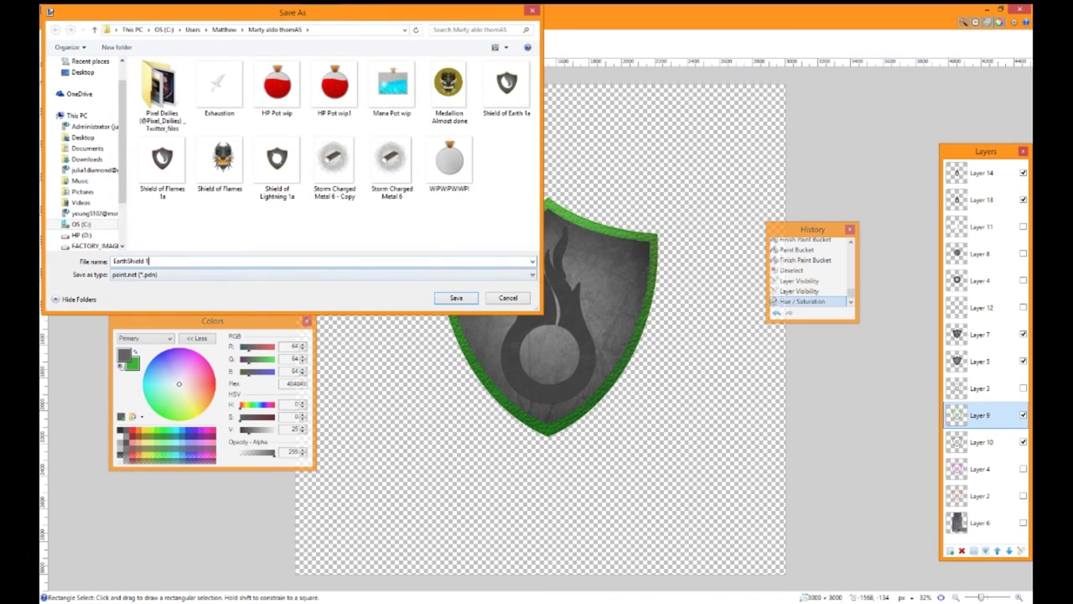
click(179, 275)
click(179, 315)
click(456, 297)
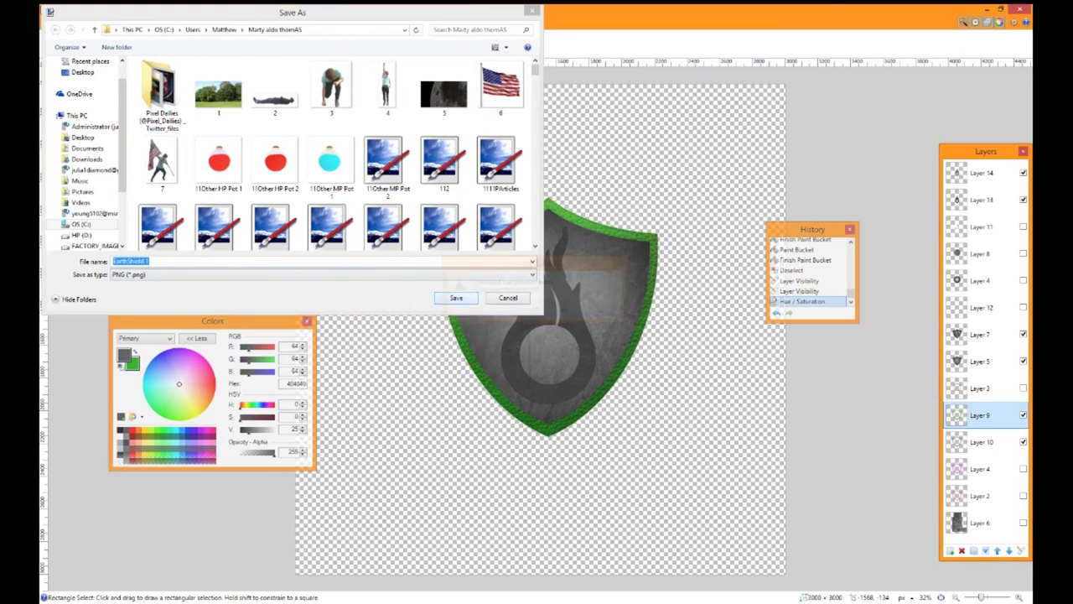
click(567, 312)
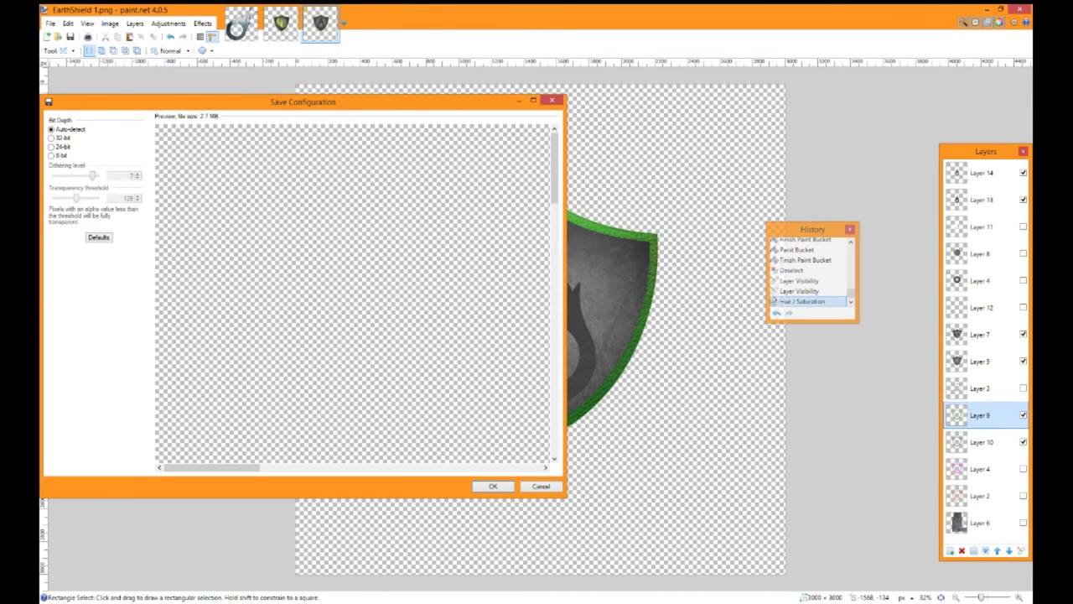
key(Return)
key(Return)
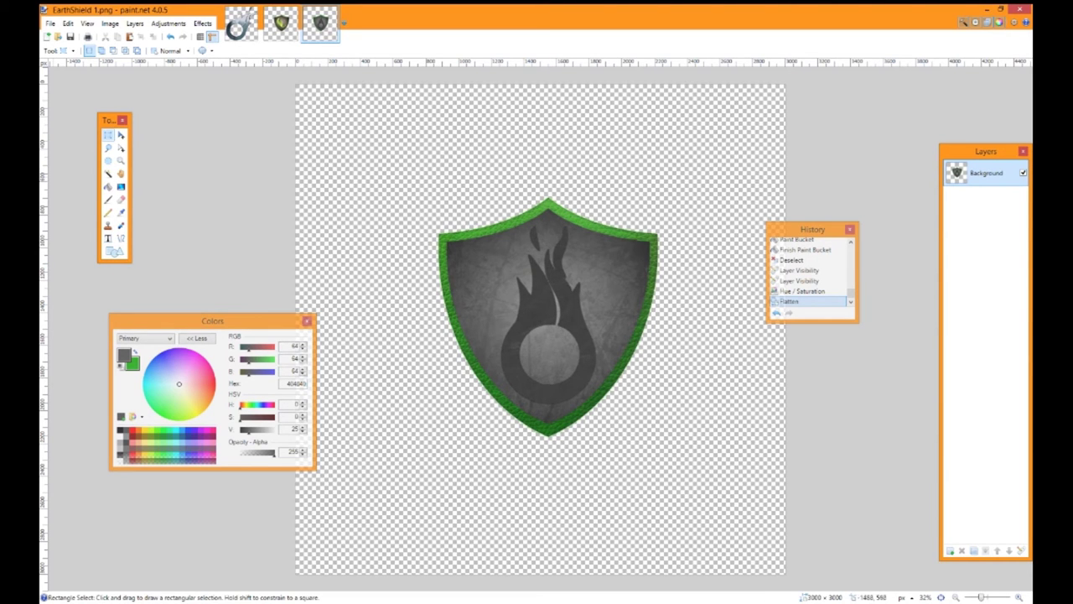
- Select the whole shield using the Magic Wand on its transparent surroundings and an inverted selection
click(107, 174)
click(418, 124)
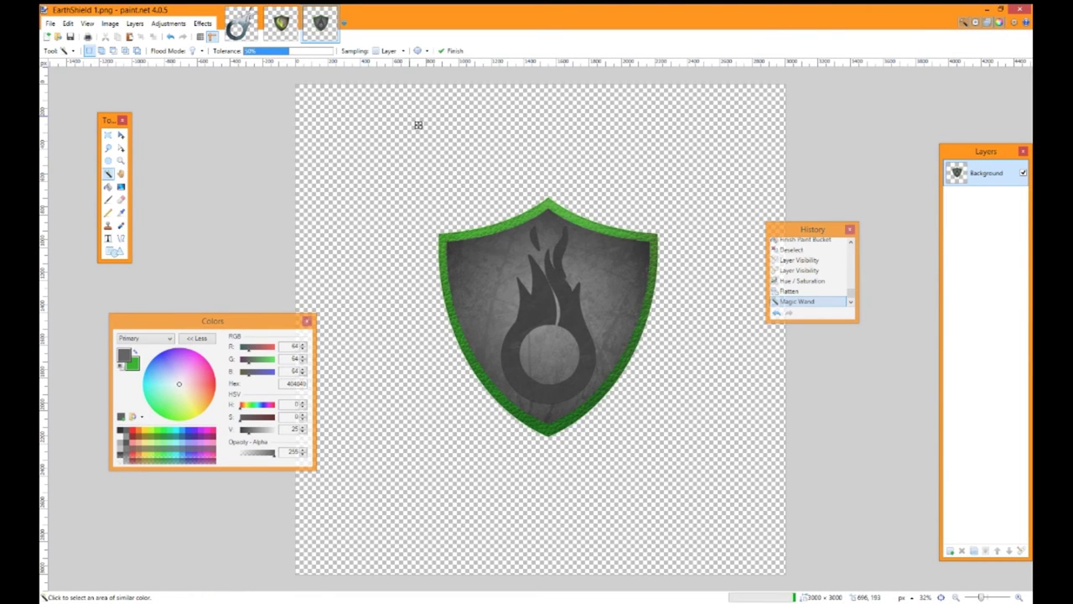
key(ctrl+i)
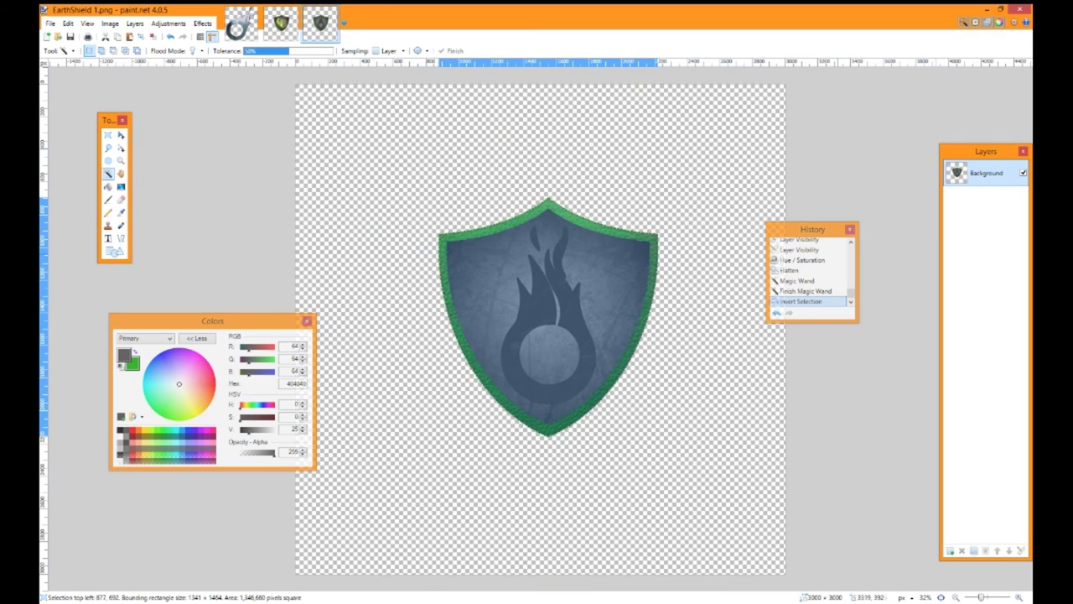
- Apply Soften Portrait to the selected shield with lighting 20 and warmth 0, and deselect it
click(202, 22)
mouse_move(215, 95)
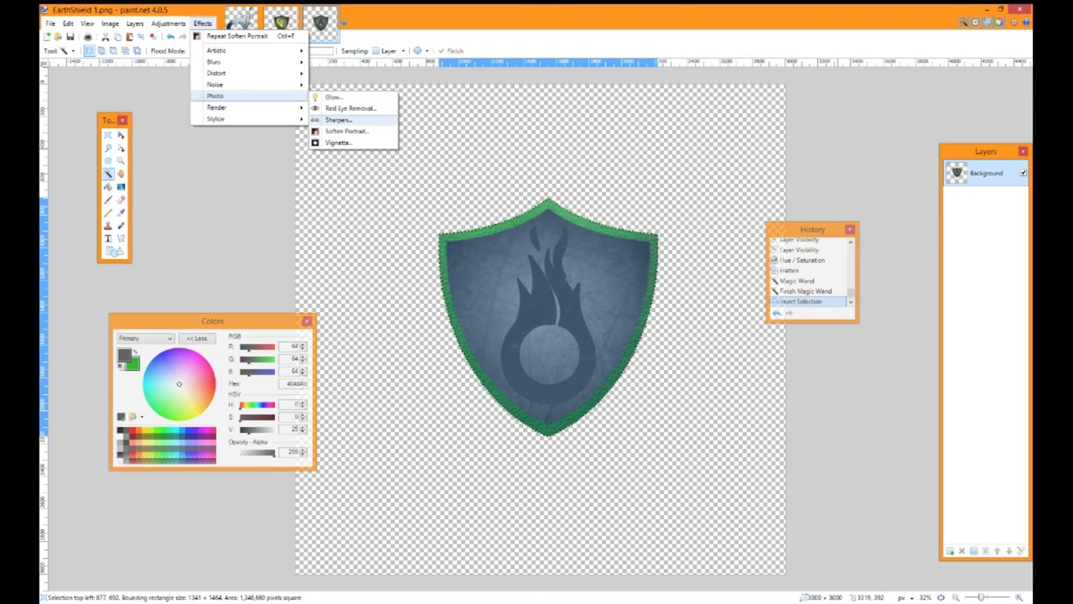
click(347, 131)
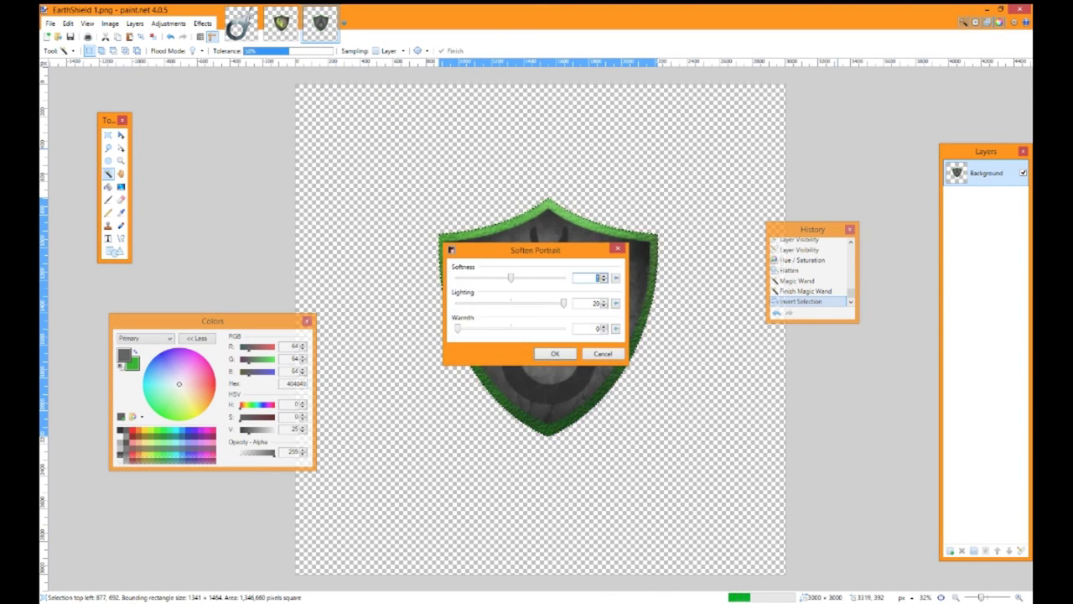
drag(311, 217, 292, 219)
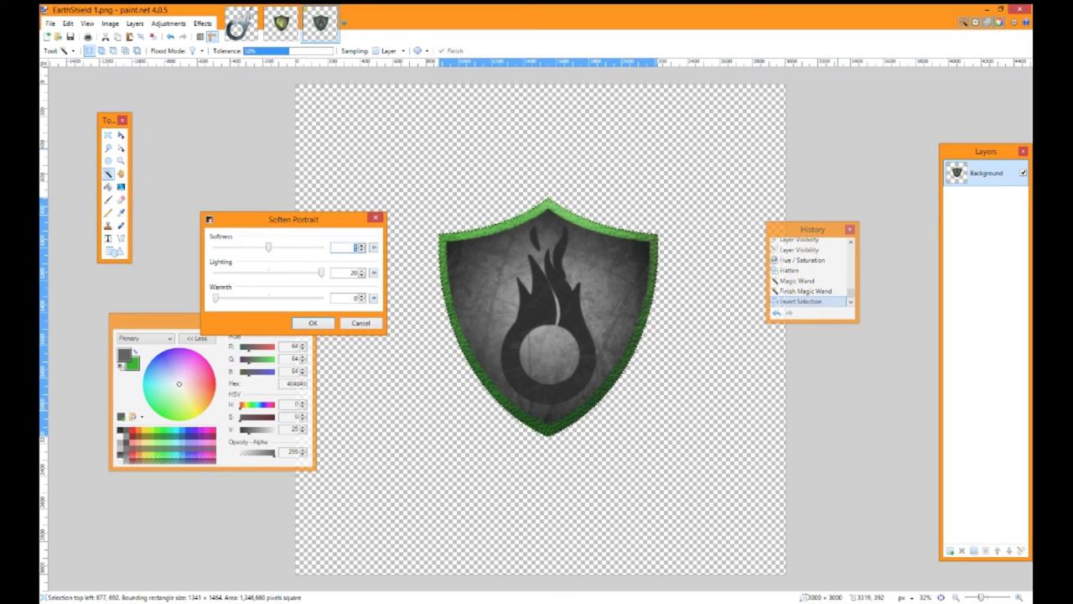
drag(216, 298, 269, 298)
drag(225, 298, 216, 297)
click(313, 322)
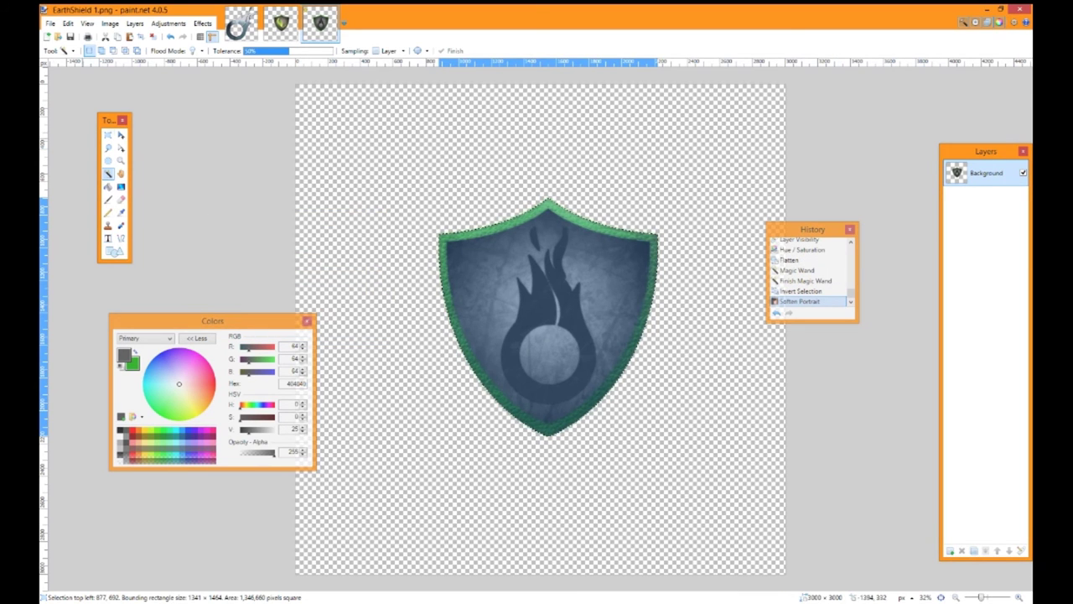
key(s)
key(ctrl+d)
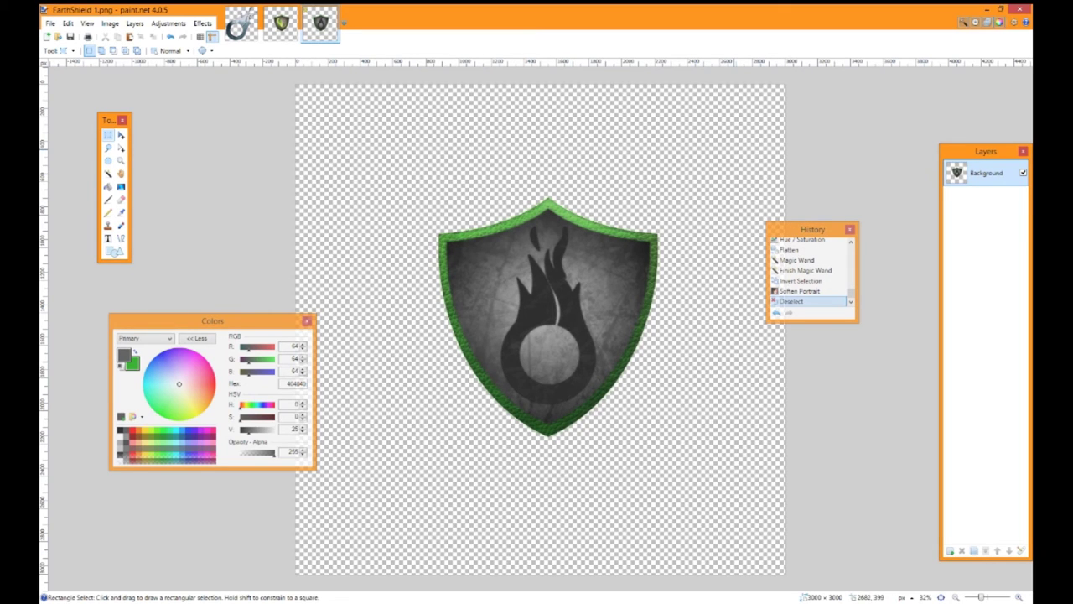
- Save the softened shield as a PNG over the existing EarthShield 1 file with auto-detected bit depth
click(50, 24)
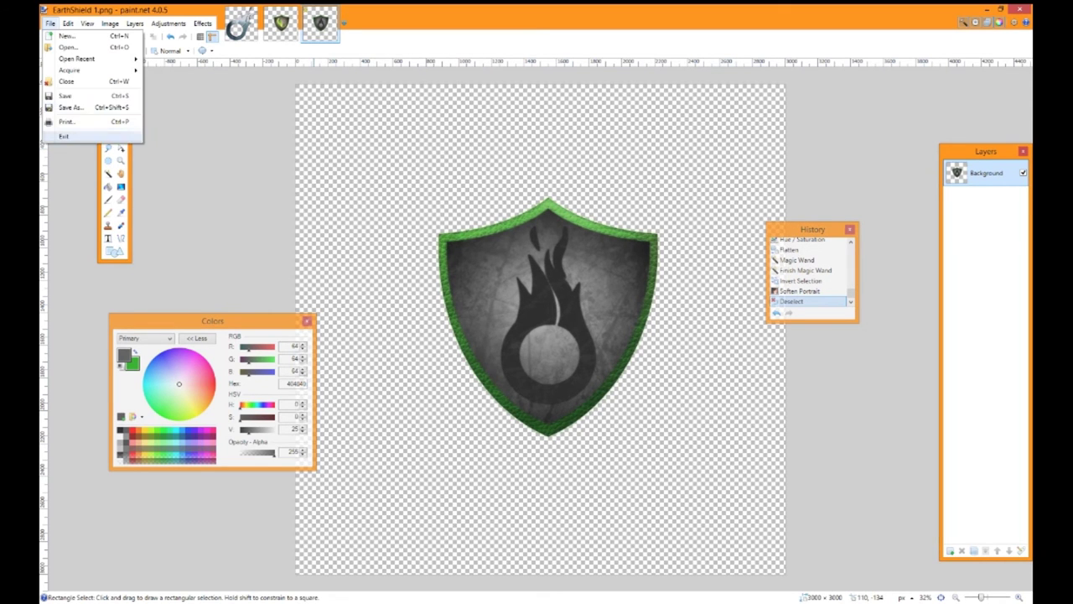
click(71, 107)
click(323, 275)
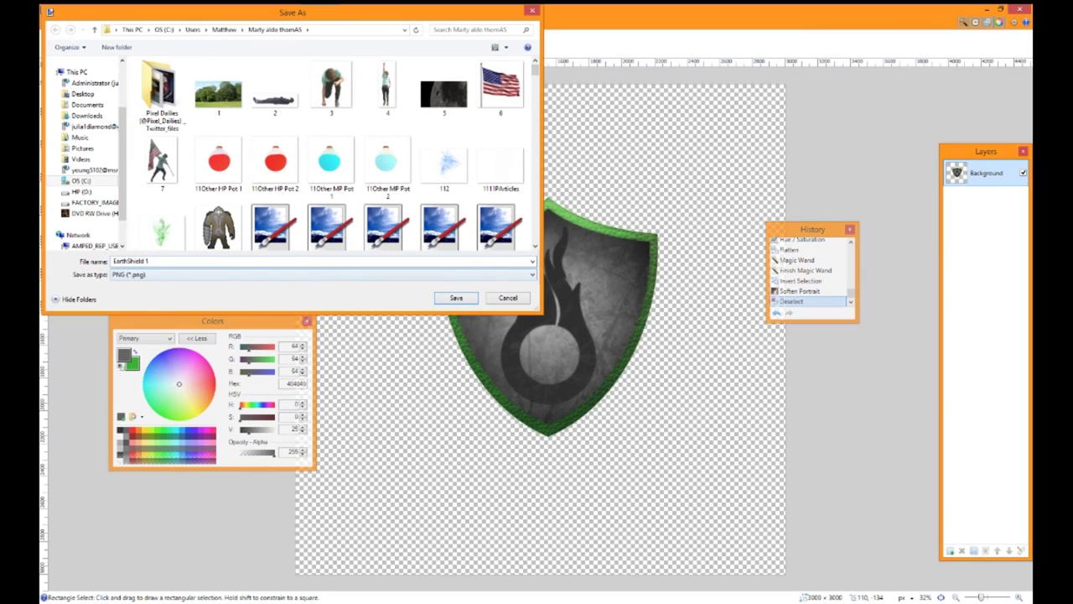
click(322, 316)
click(456, 298)
click(566, 312)
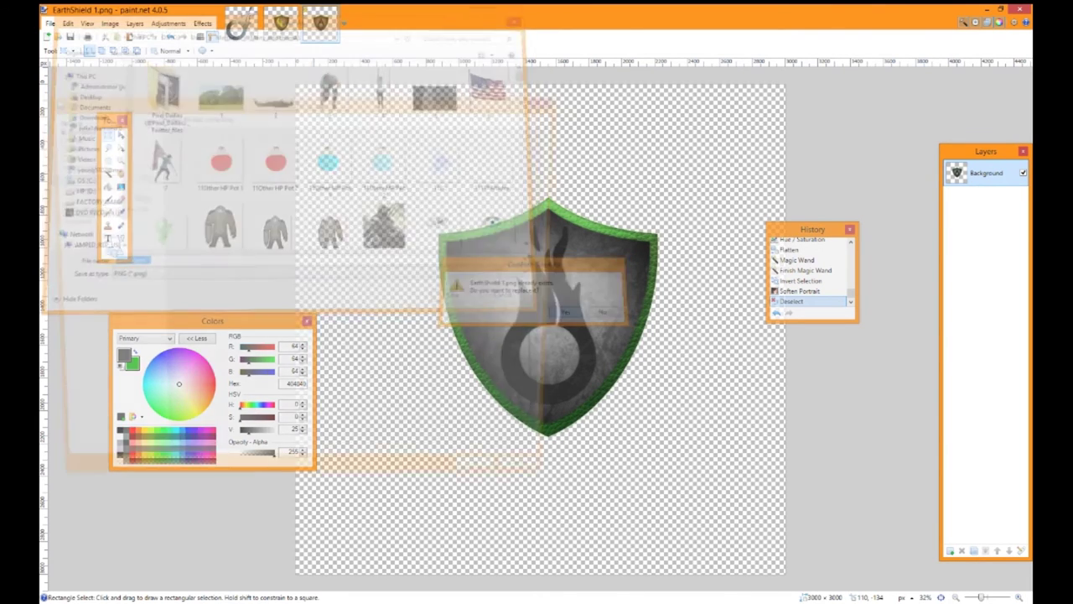
click(493, 486)
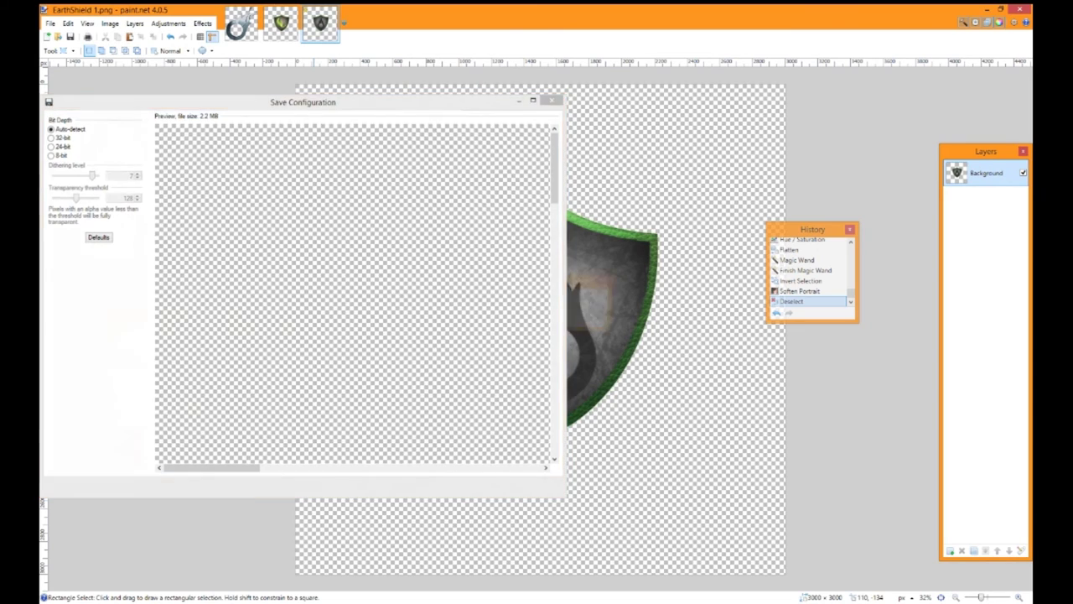
- Undo the deselection and Soften Portrait, and reapply Soften Portrait to the selected shield with mid-range warmth
key(ctrl+z)
key(ctrl+z)
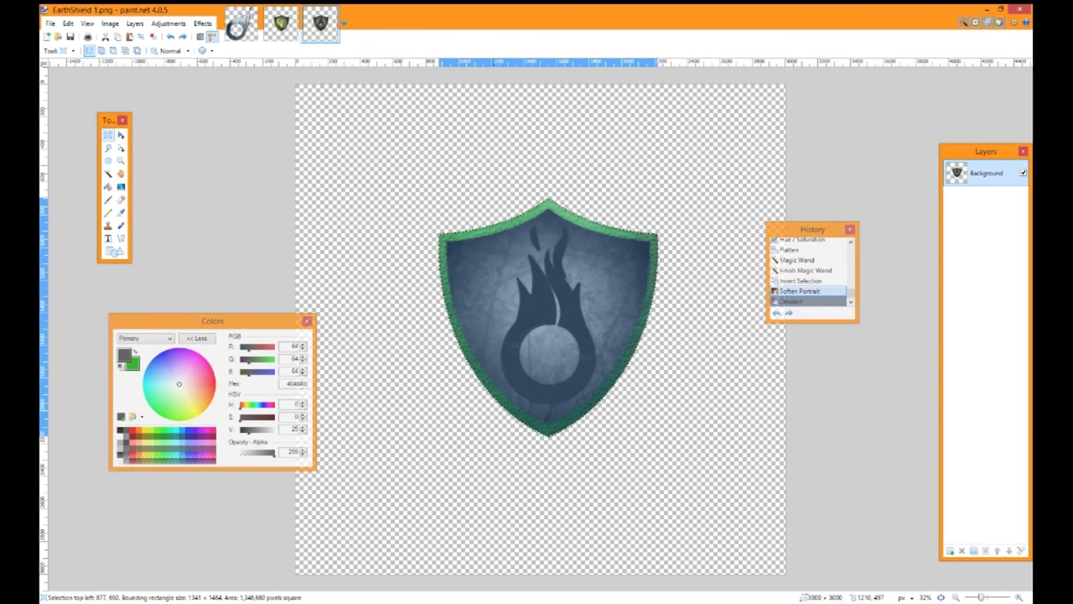
click(203, 23)
mouse_move(216, 96)
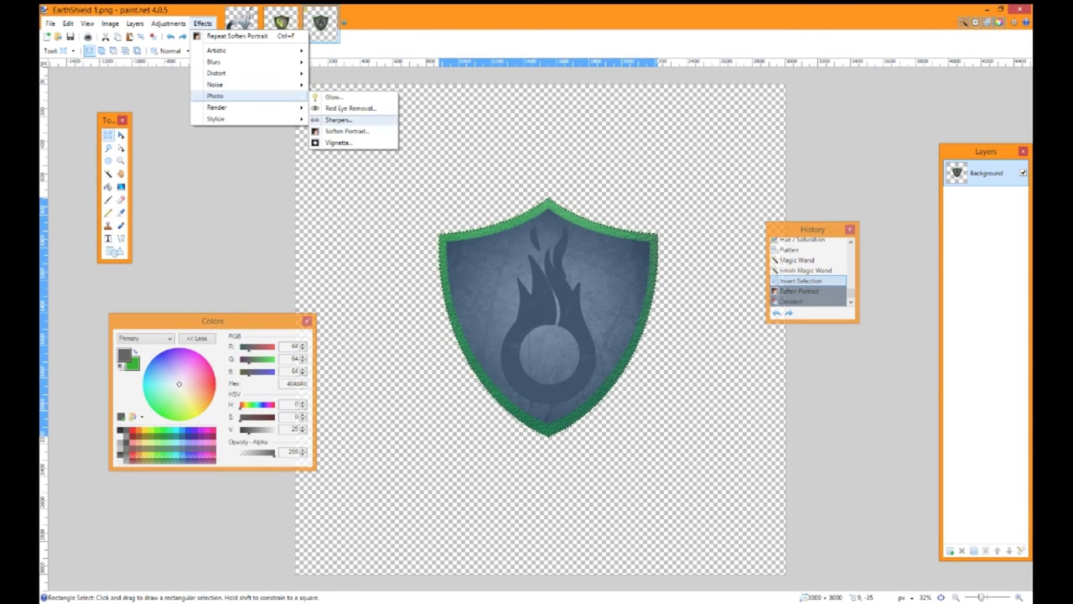
click(335, 128)
drag(458, 328, 511, 328)
click(555, 352)
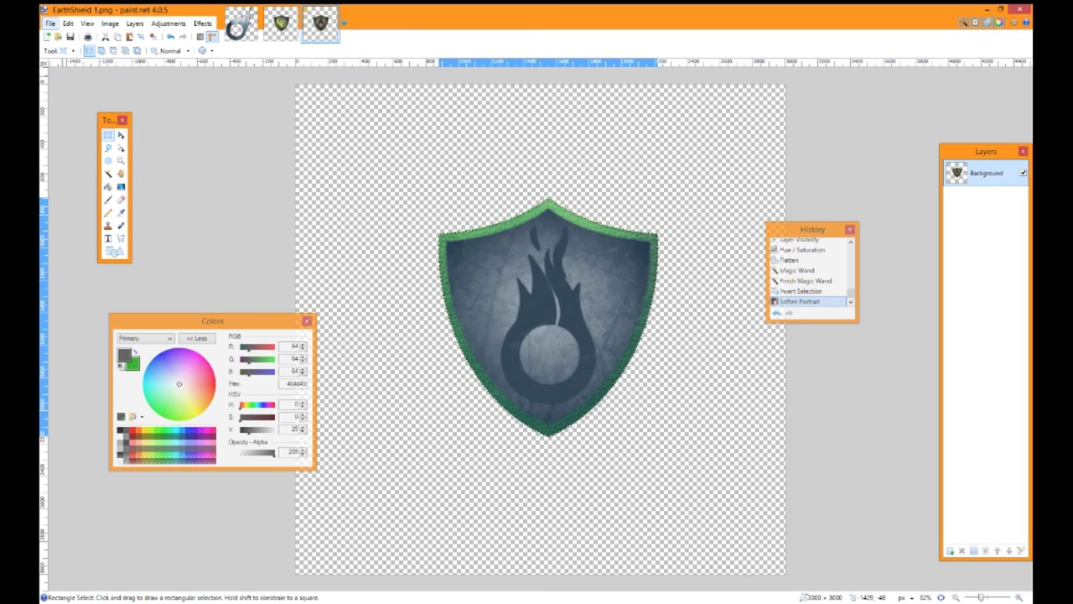
- Save the warm shield as a PNG named EarthShield 2 with auto-detected bit depth, and deselect it
click(50, 24)
click(71, 107)
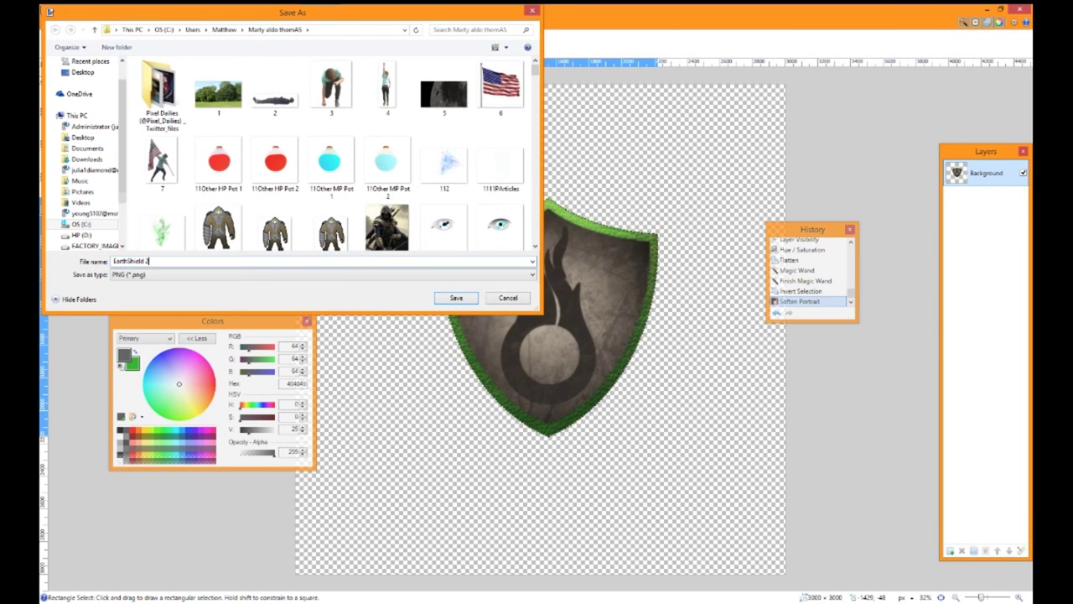
key(Return)
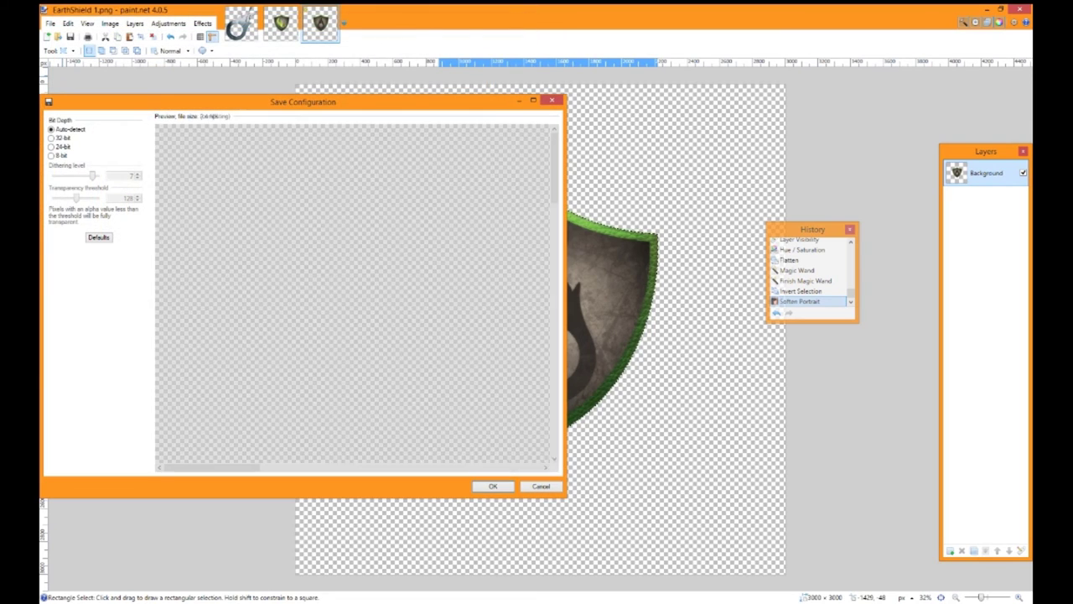
key(Return)
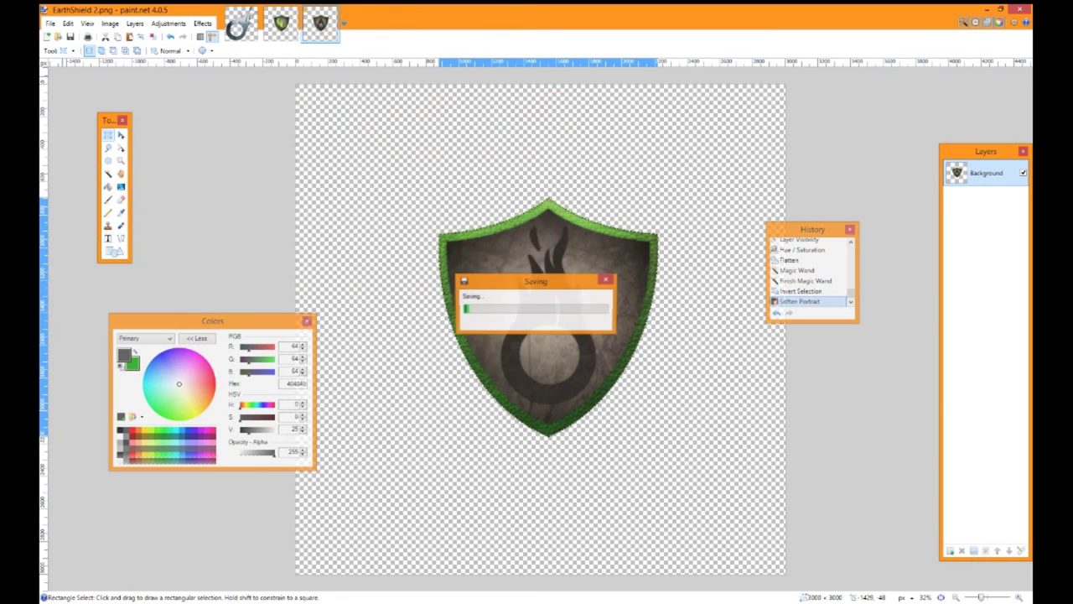
click(406, 165)
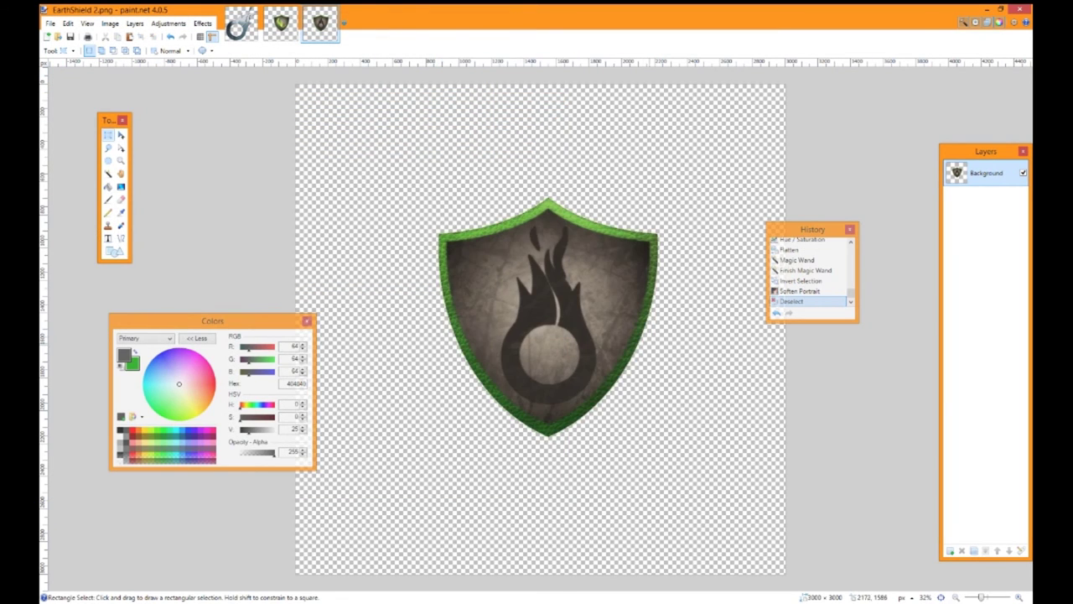
- Undo Soften Portrait and reselect the whole shield using the Magic Wand on its transparent surroundings and an inverted selection
key(ctrl+z)
key(ctrl+z)
click(406, 165)
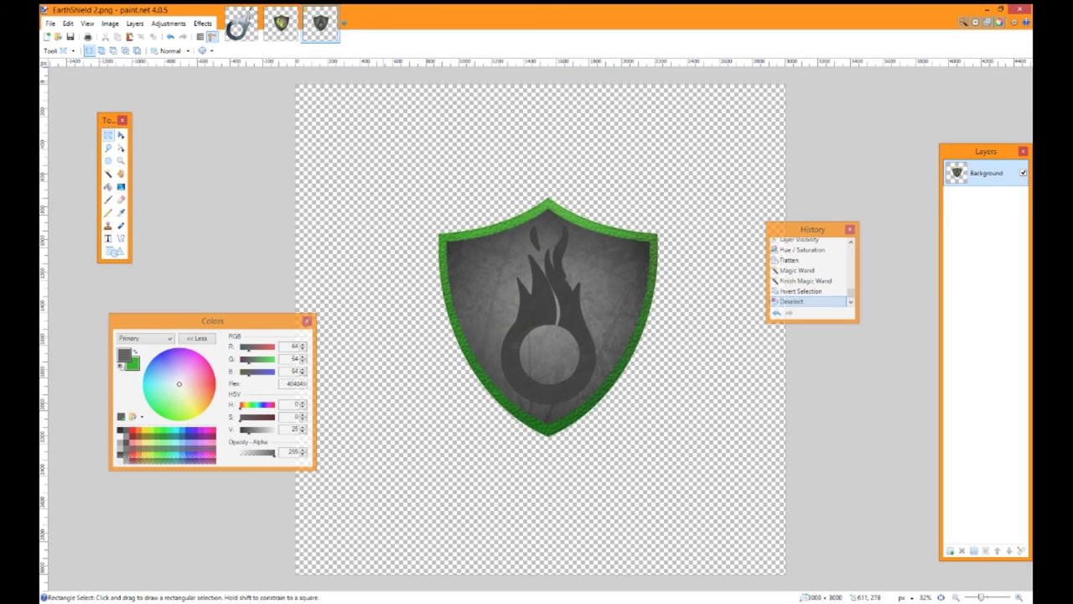
click(107, 173)
click(599, 182)
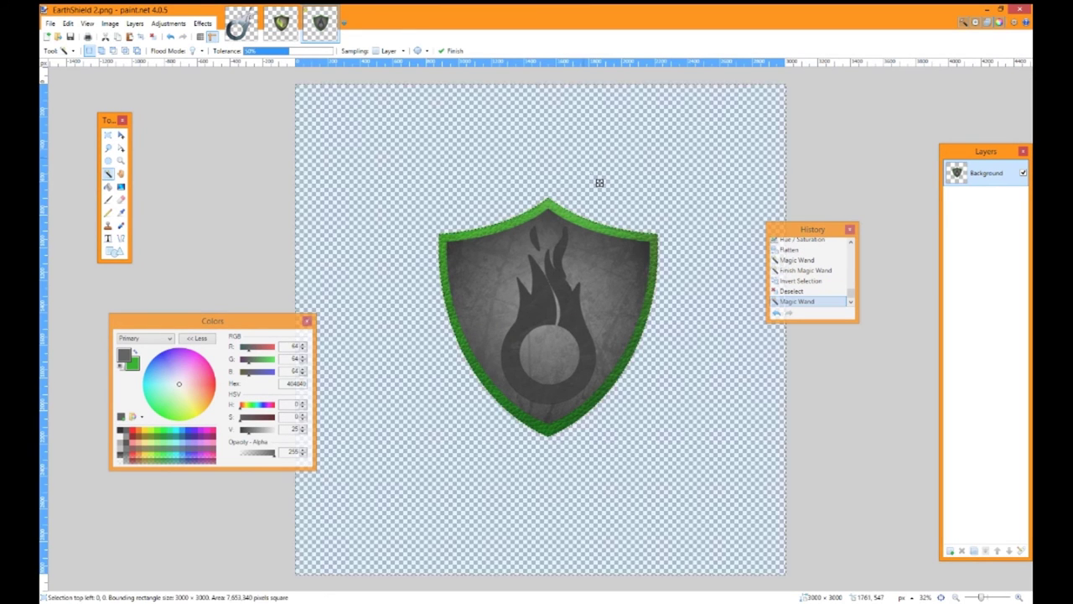
key(ctrl+i)
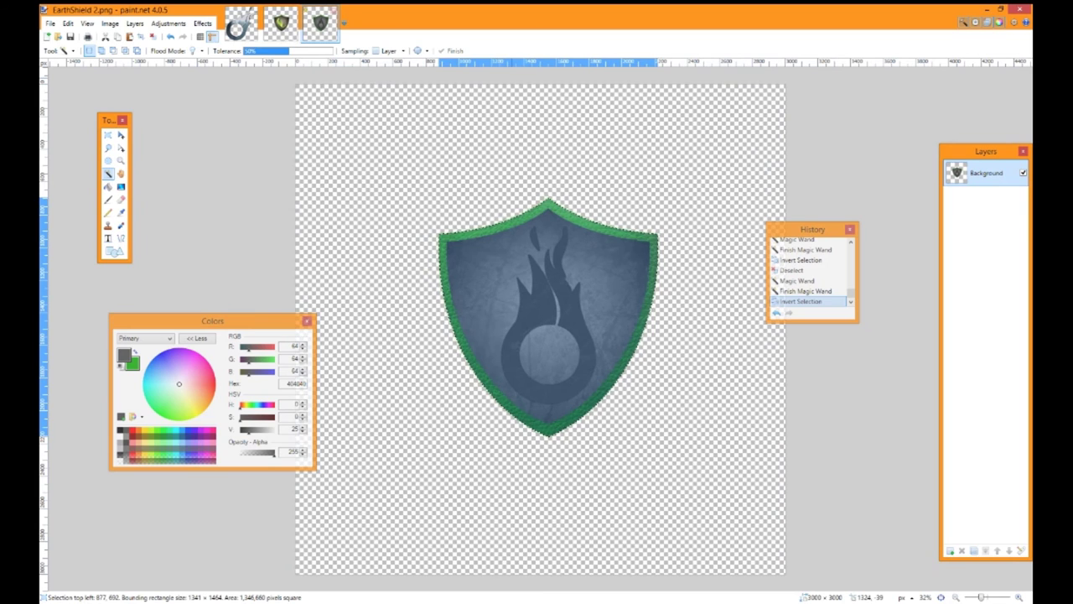
- Apply Glow to the selected shield with brightness -34 and contrast 28
click(203, 24)
mouse_move(231, 90)
click(340, 97)
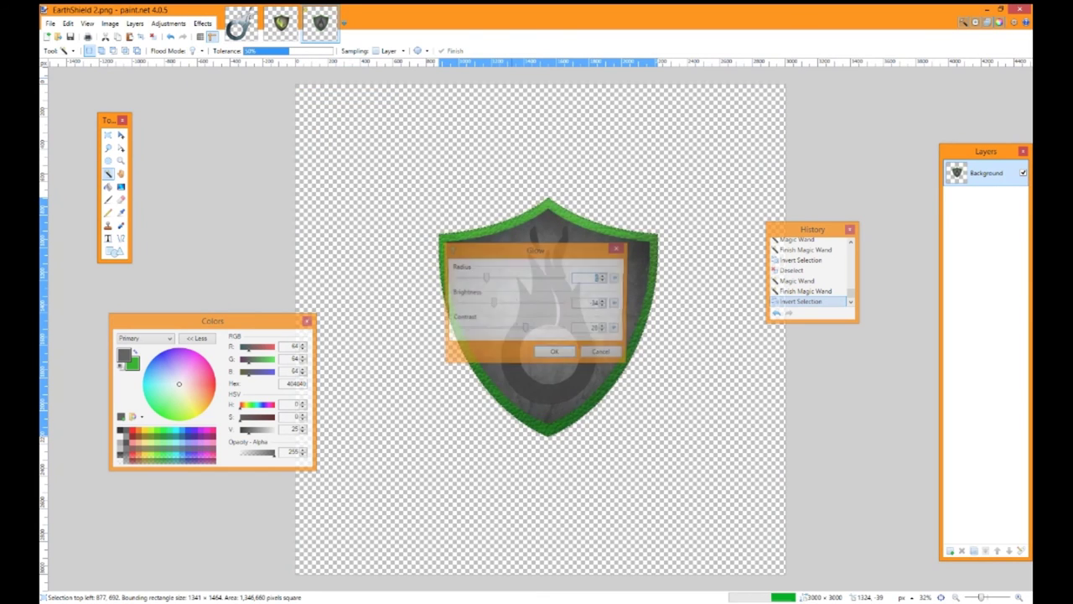
drag(536, 248, 285, 208)
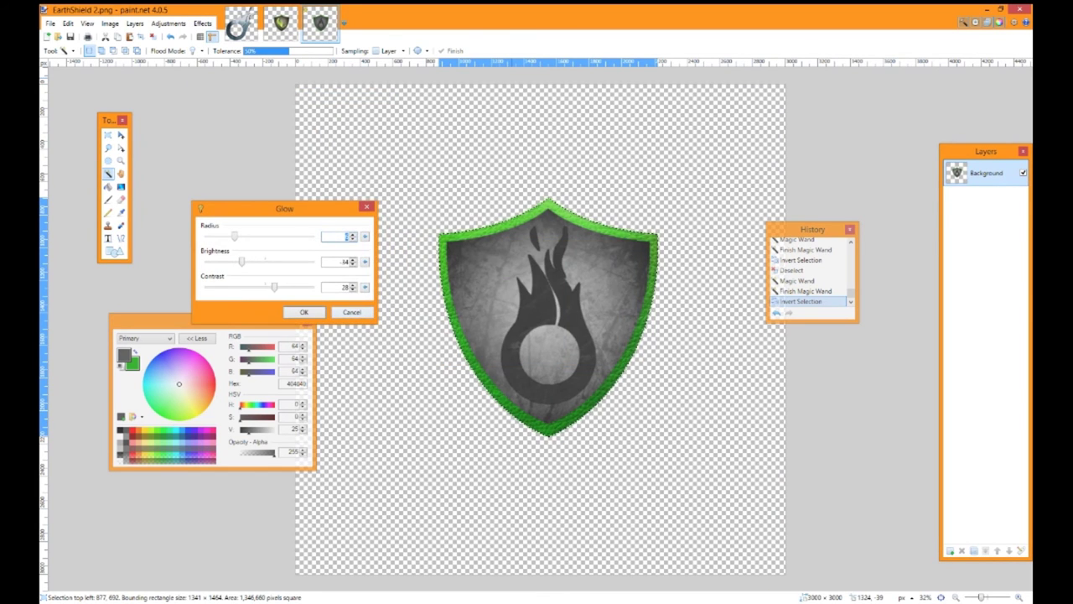
click(303, 312)
- Apply Soften Portrait to the glowing shield with lighting 20 and warmth 0
click(202, 24)
mouse_move(219, 96)
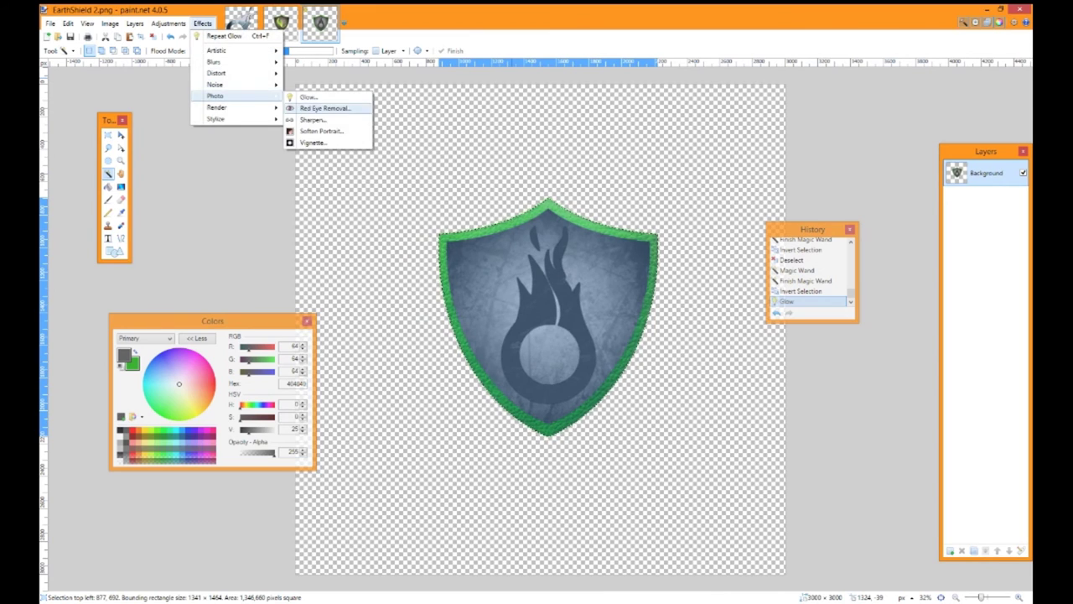
click(321, 131)
drag(503, 247, 220, 201)
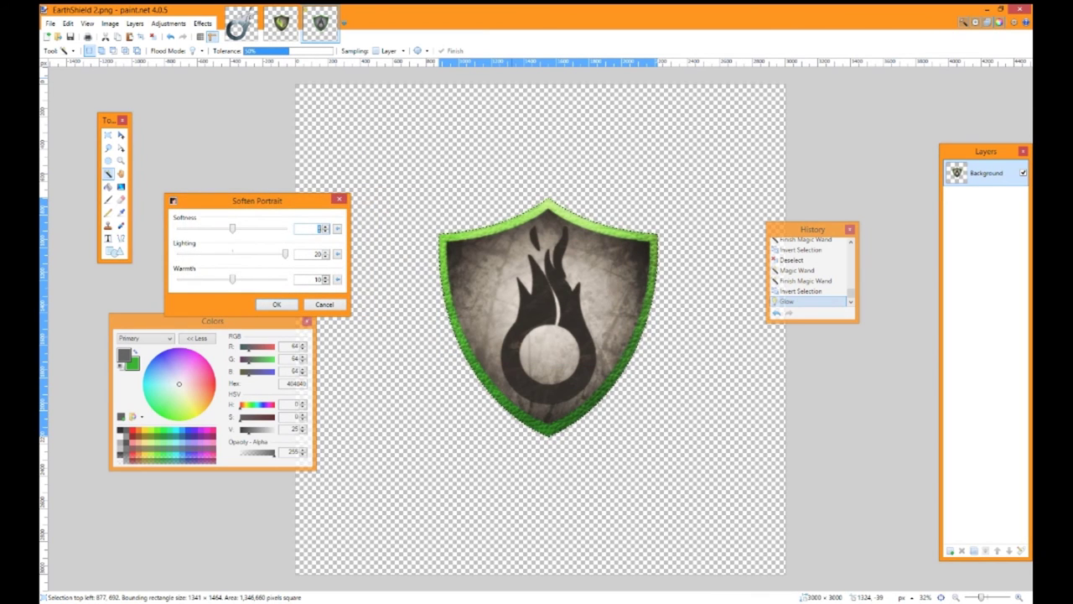
drag(232, 279, 179, 278)
key(Return)
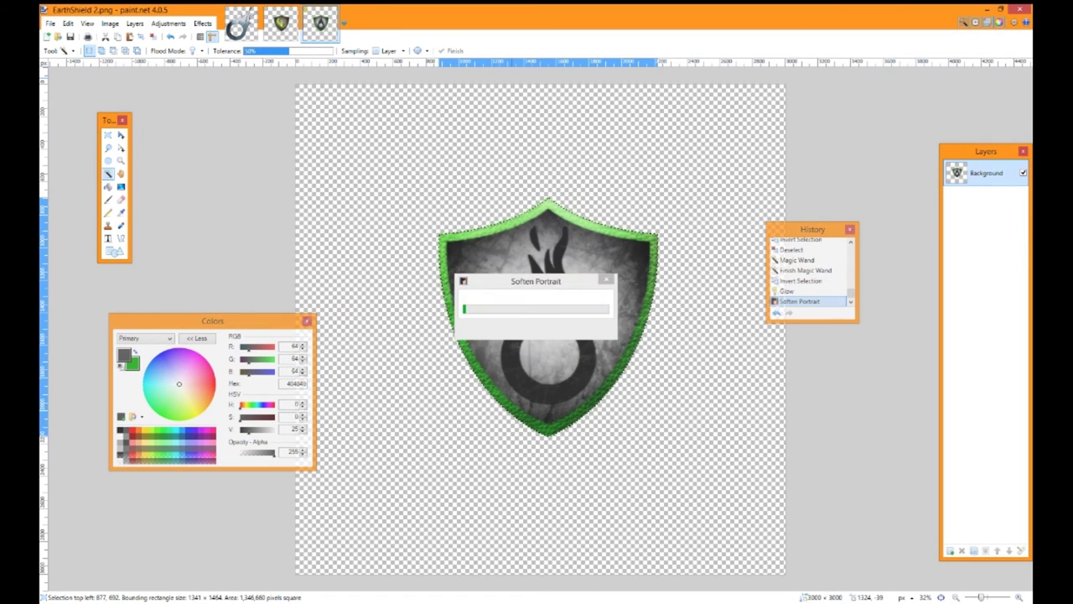
- Save the neutral glowing shield as a PNG named EarthShield 3 with auto-detected bit depth
click(50, 23)
click(67, 107)
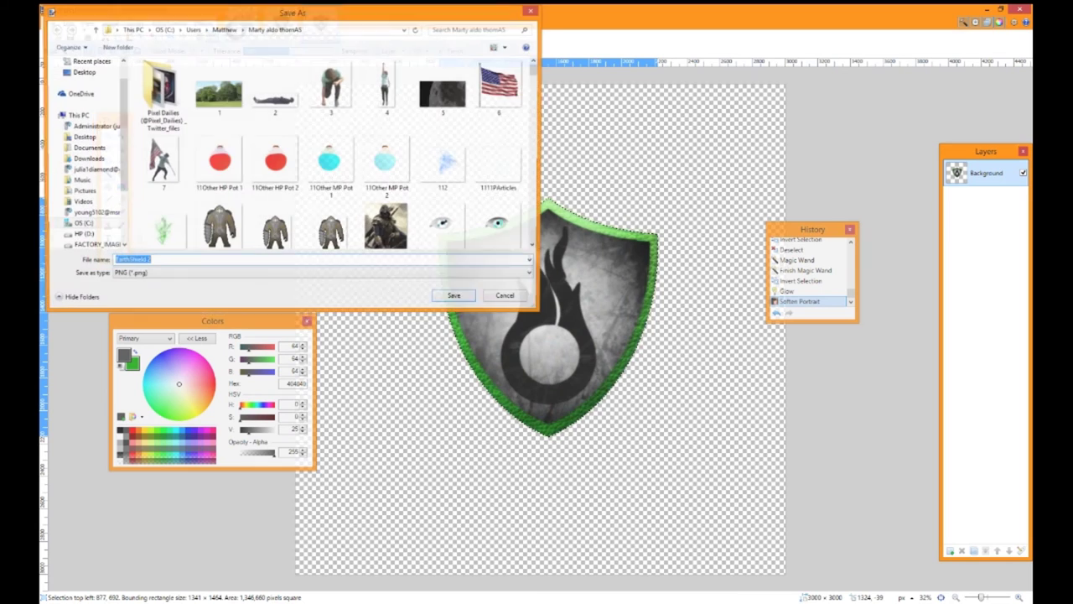
text(3)
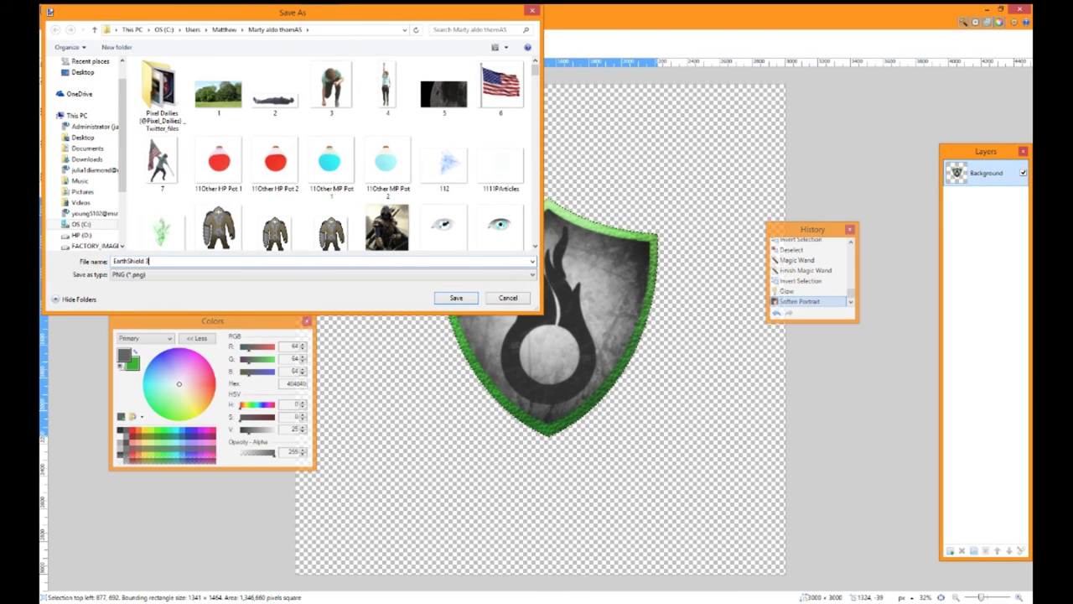
key(Return)
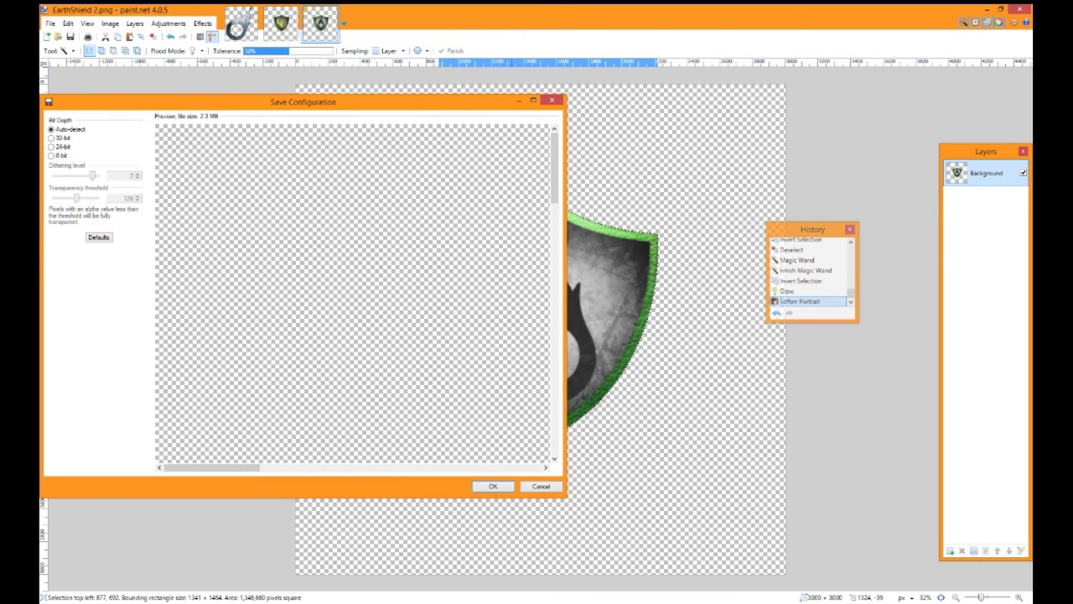
key(Return)
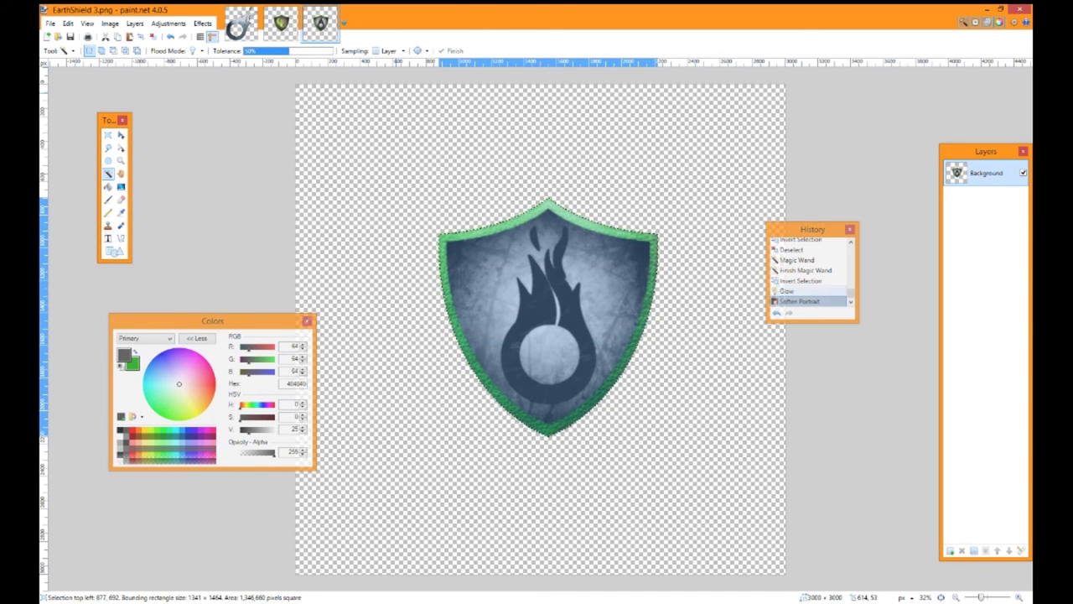
- Undo the neutral Soften Portrait and reapply it to the glowing shield with softness 5, lighting 20 and warmth 10
key(ctrl+z)
click(171, 23)
click(203, 23)
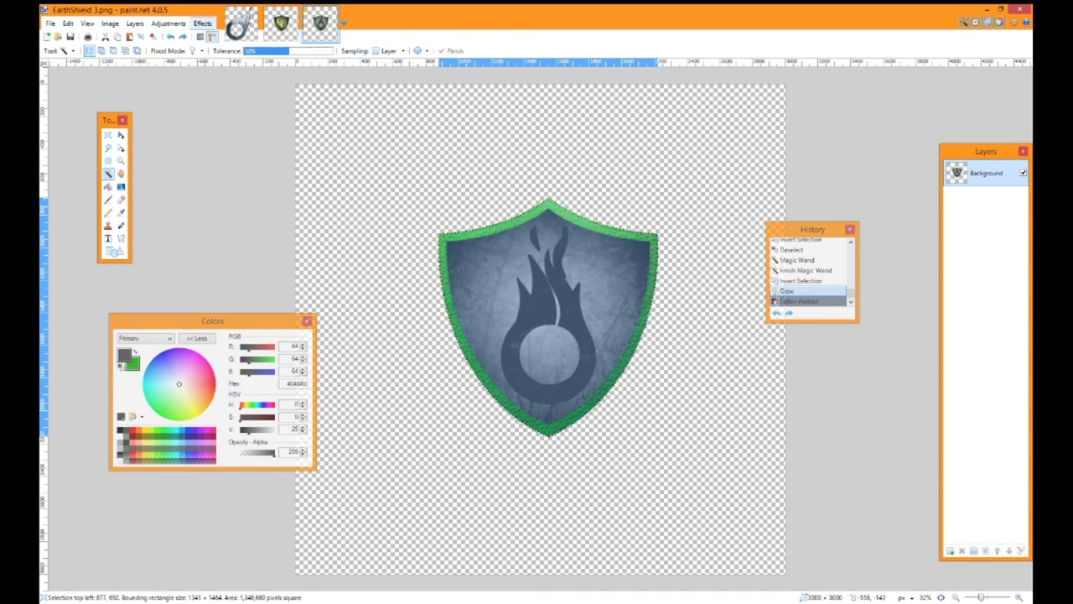
key(ctrl+z)
click(203, 23)
mouse_move(215, 96)
click(346, 131)
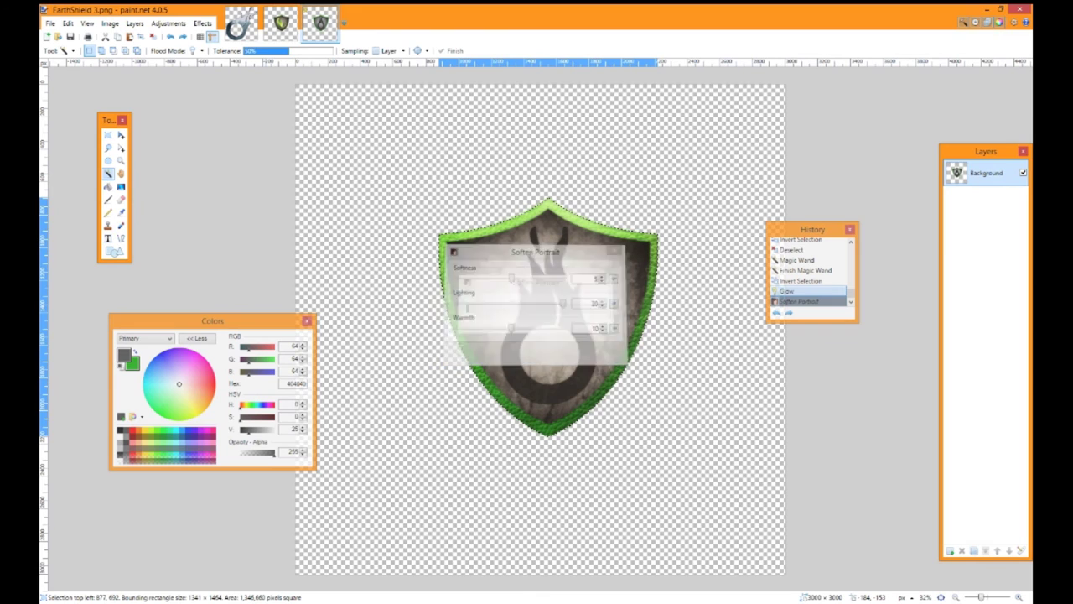
- Save the warm glowing shield as a PNG named EarthShield 4 with auto-detected bit depth
click(50, 24)
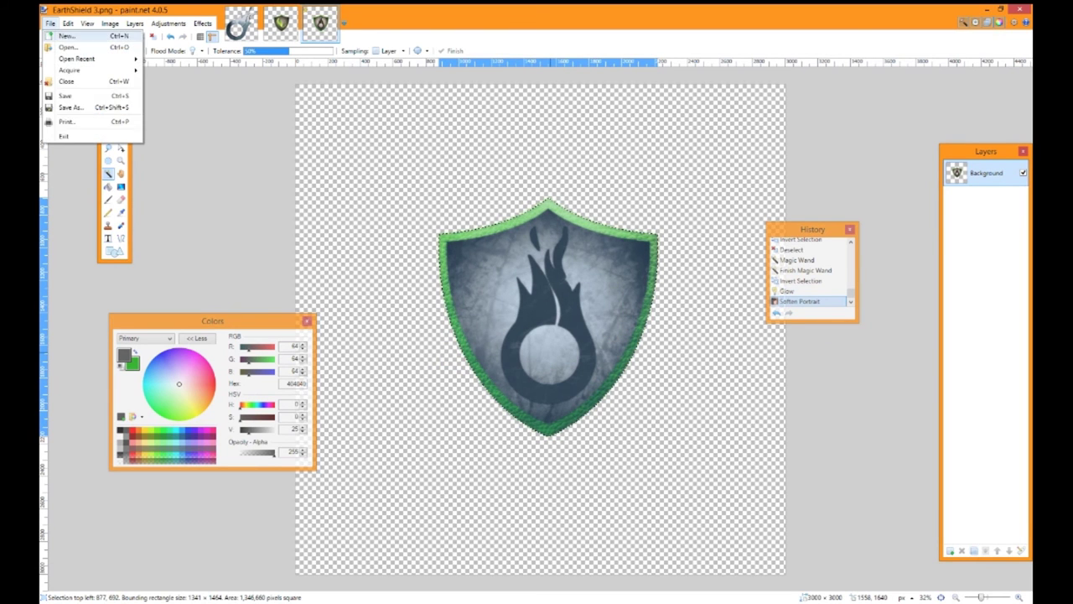
click(74, 108)
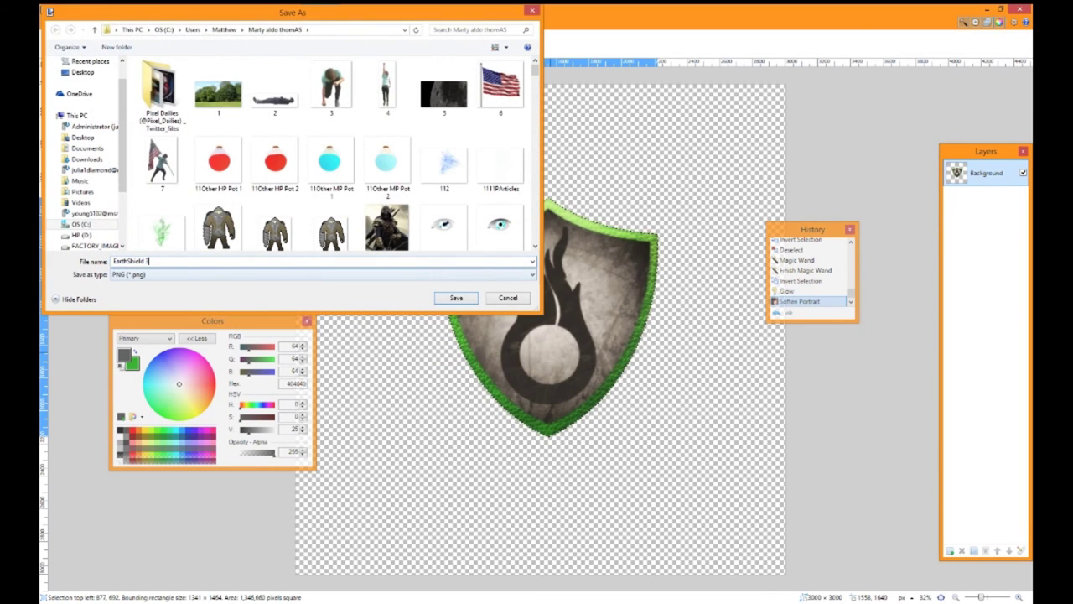
key(BackSpace)
text(4)
key(Return)
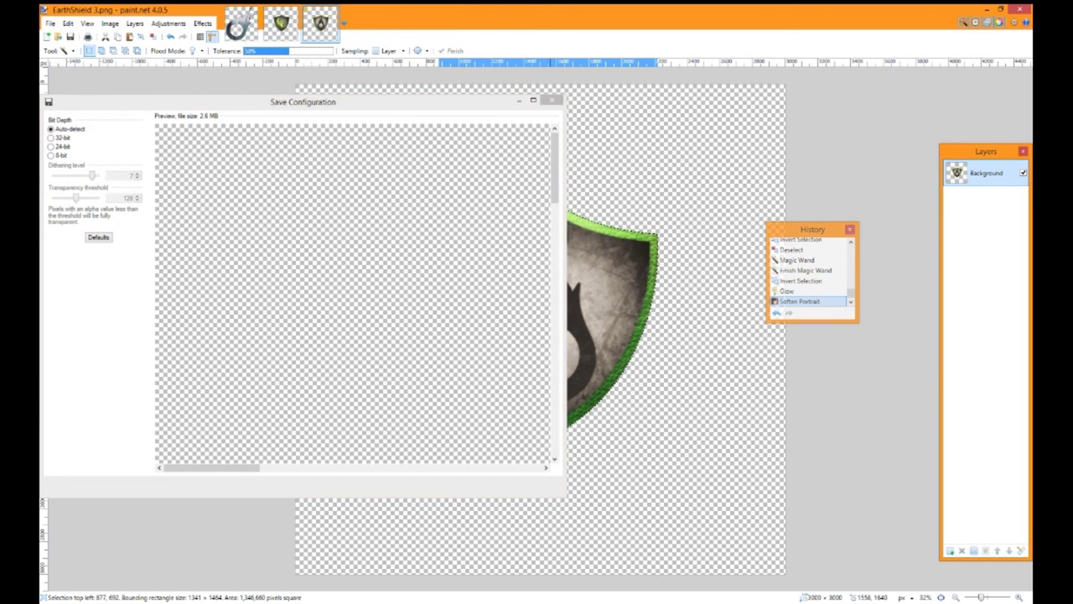
key(Return)
- Undo the photo effects, selections and Flatten, back to the Hue / Saturation adjustment with separate layers
key(ctrl+z)
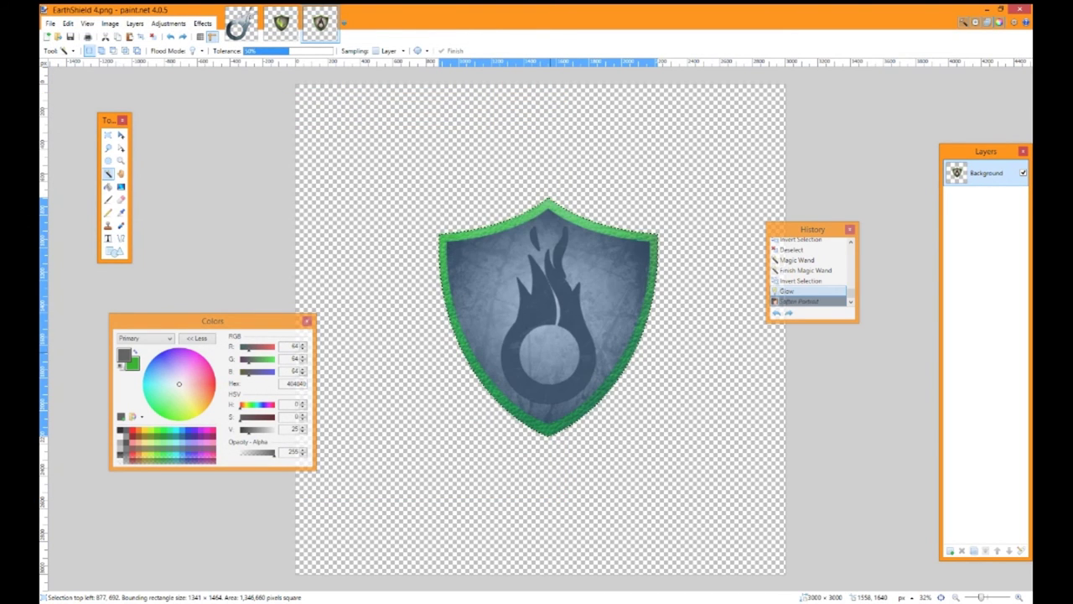
key(ctrl+z)
key(s)
key(ctrl+d)
key(ctrl+z)
key(ctrl+z)
key(ctrl+z)
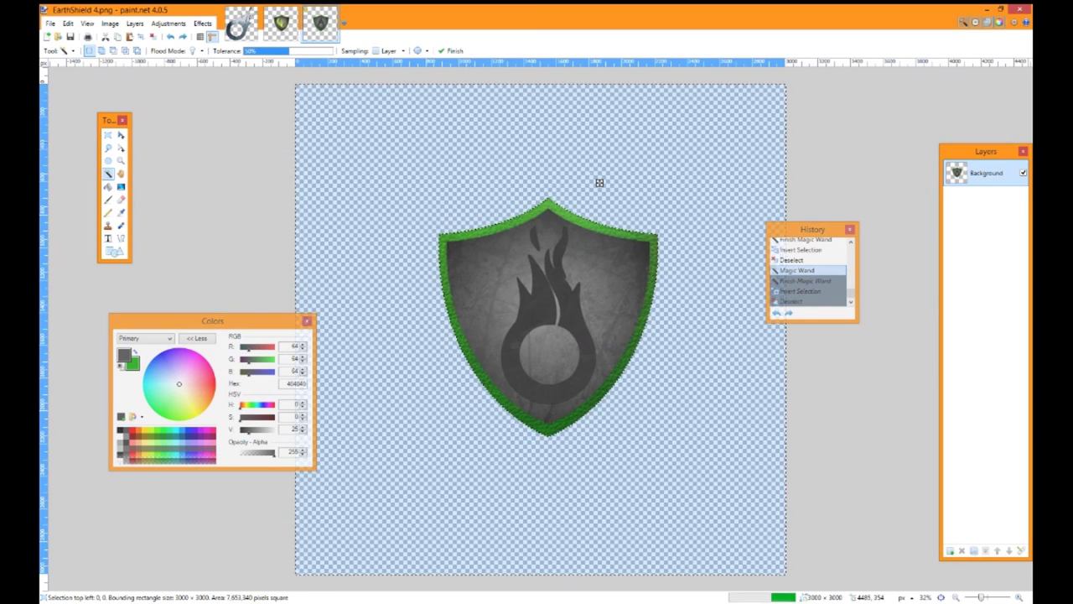
key(ctrl+z)
key(ctrl+z)
key(ctrl+z)
key(ctrl+z)
key(ctrl+z)
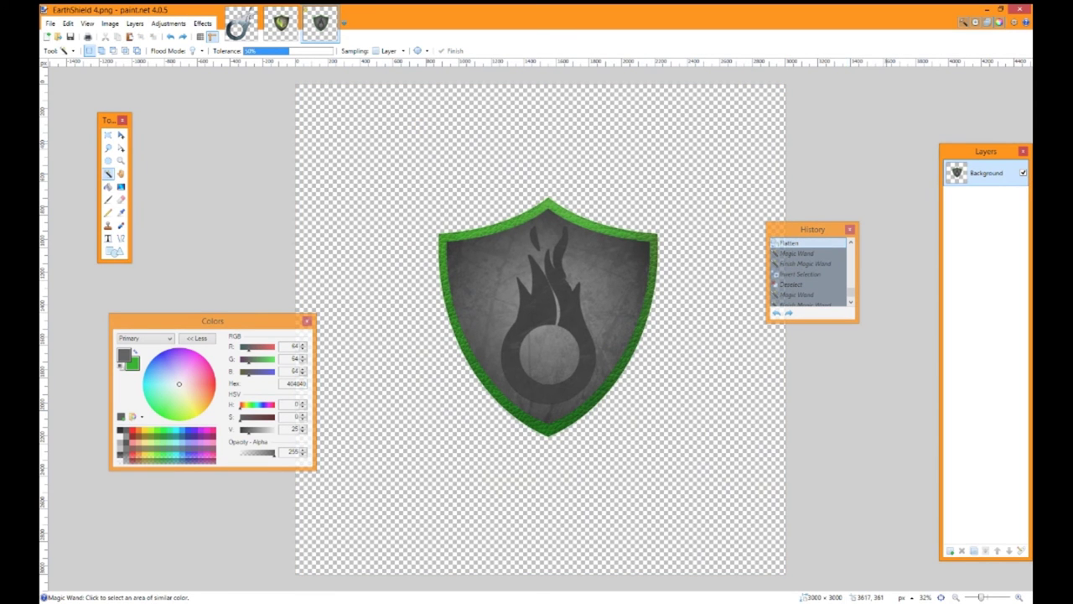
key(ctrl+z)
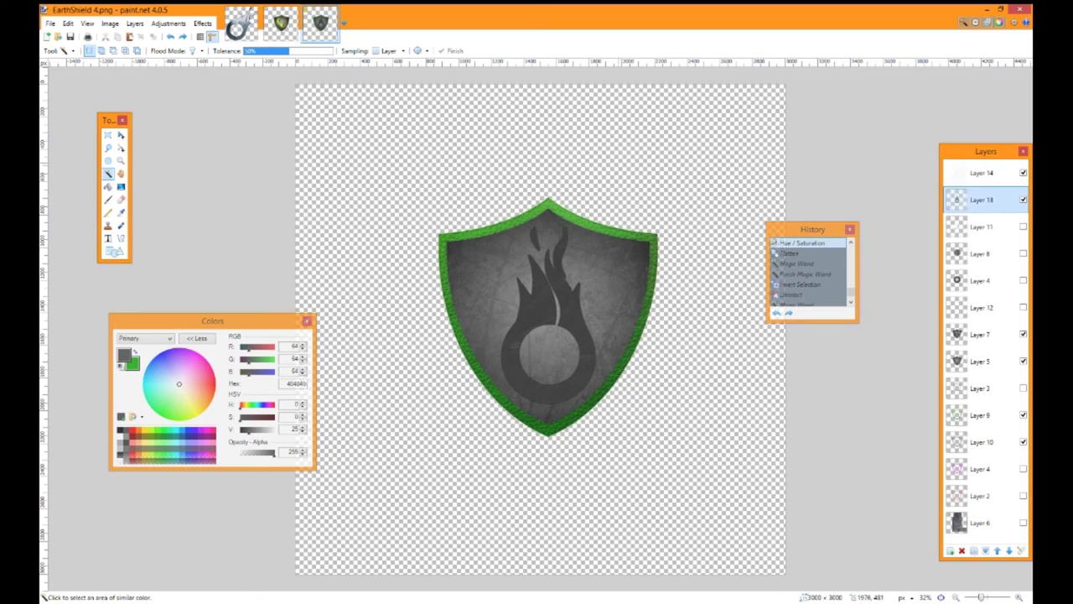
- Fill the flaming ring and its detached flame with the green secondary color on the layer directly beneath Layer 14
click(107, 186)
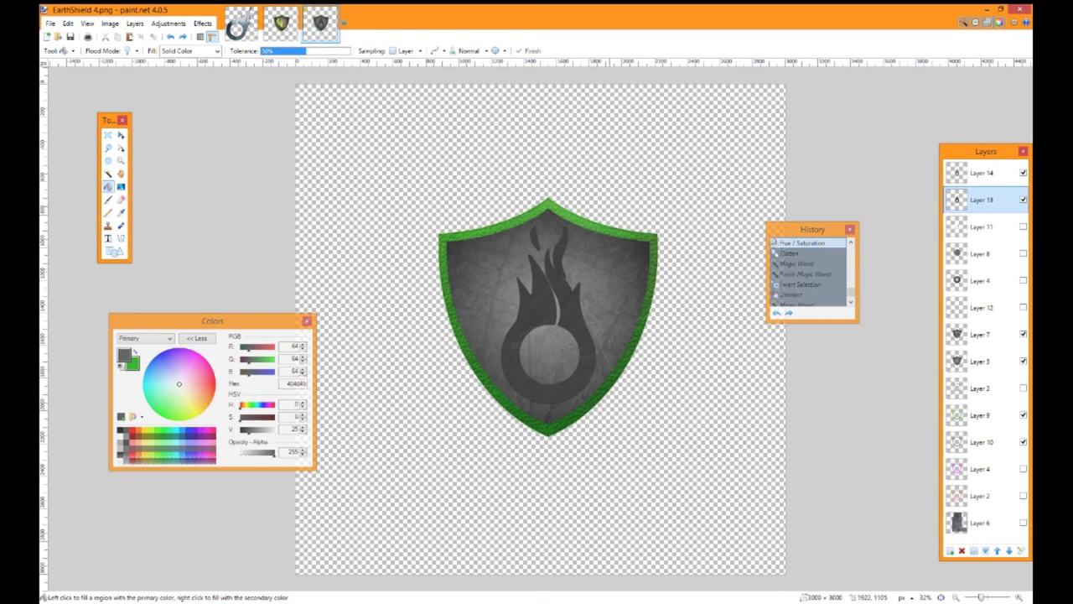
click(545, 314)
click(544, 248)
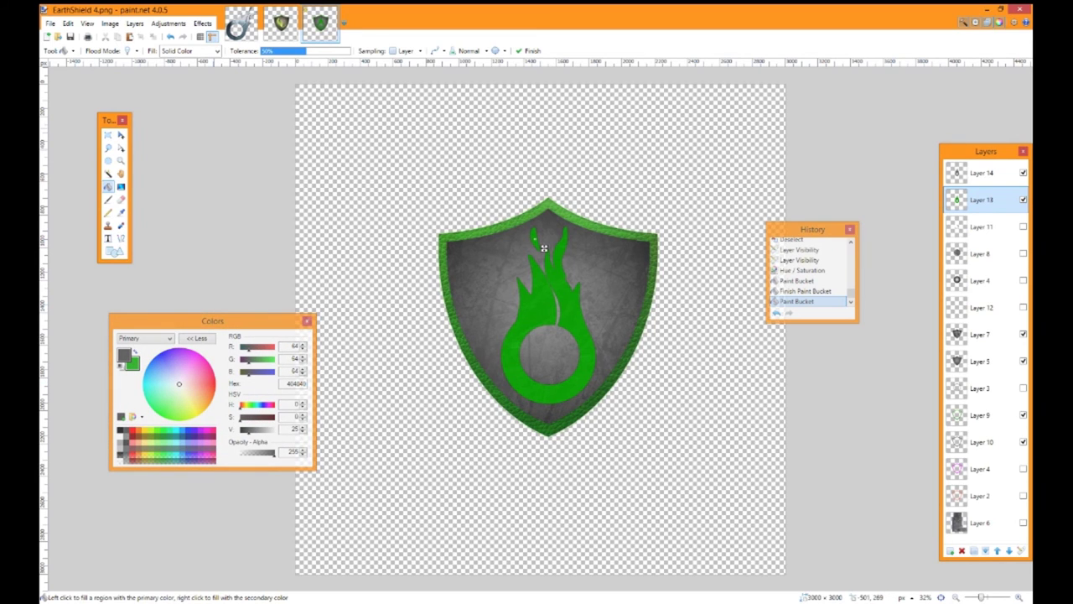
key(s)
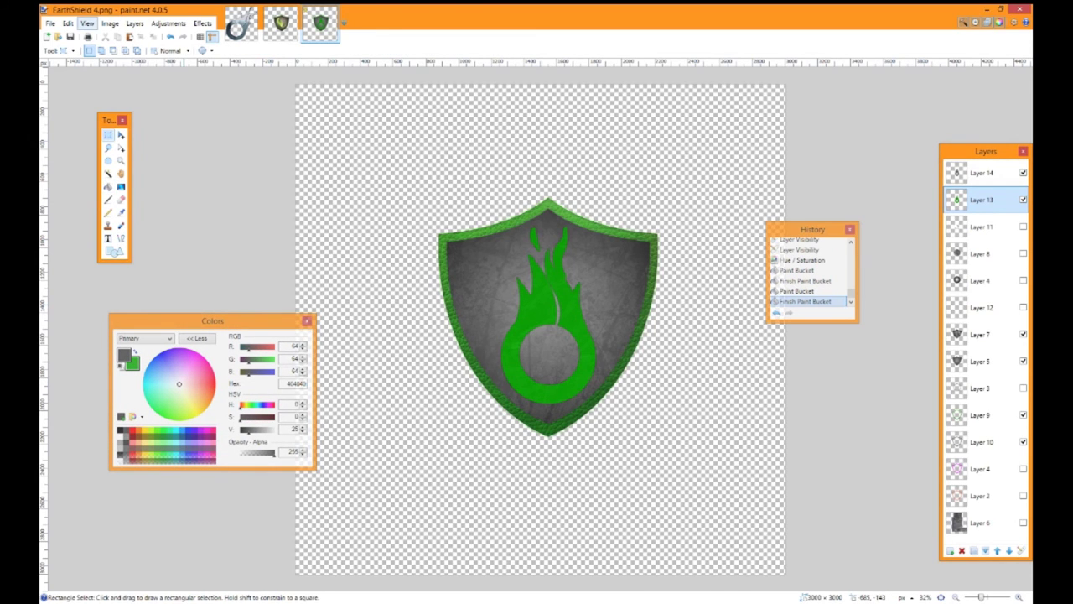
- Adjust the green flaming ring's Hue / Saturation to hue 0, saturation 27 and lightness -24
click(169, 23)
click(187, 81)
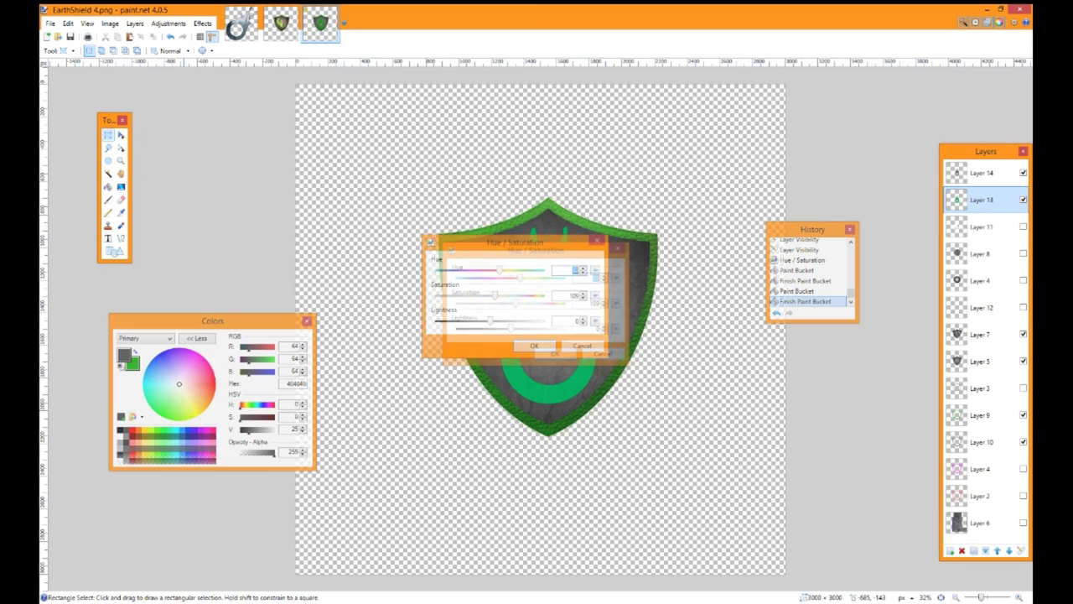
text(0)
drag(228, 266, 185, 266)
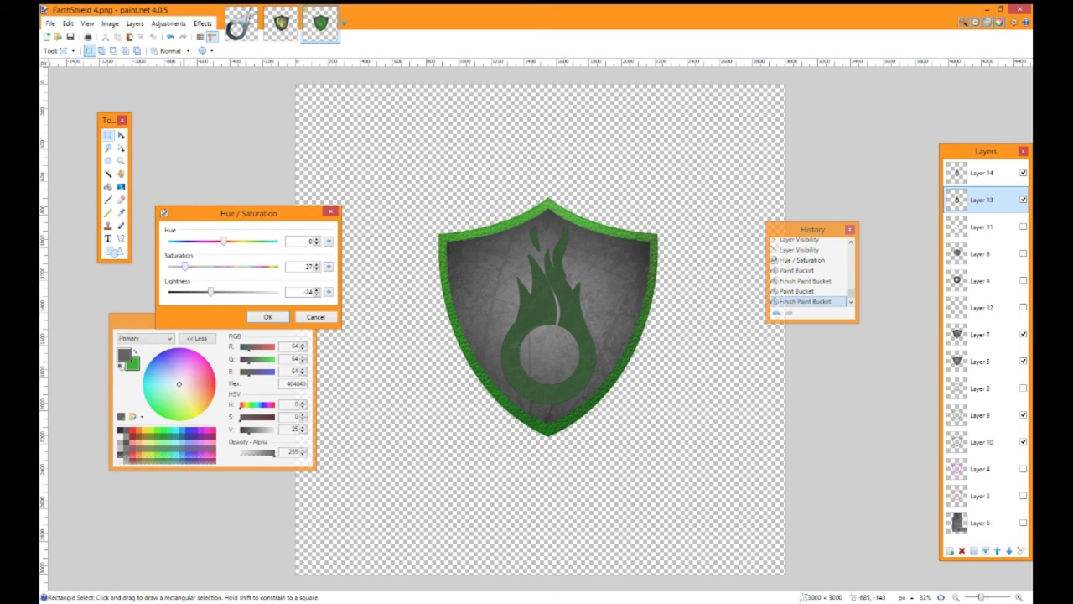
key(Return)
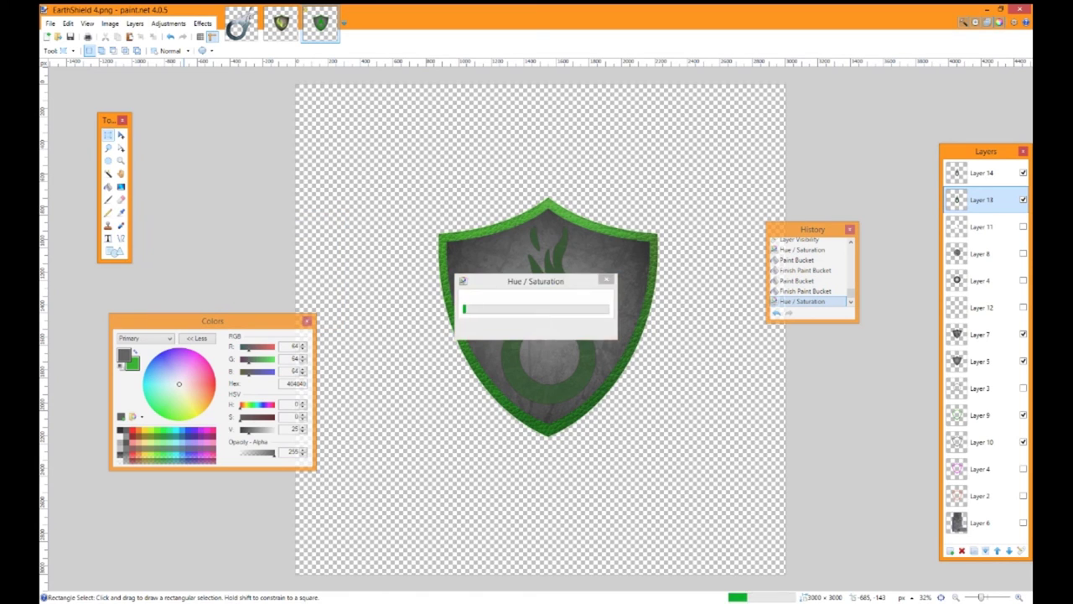
- Set the opacity of Layer 14 to 40
click(983, 172)
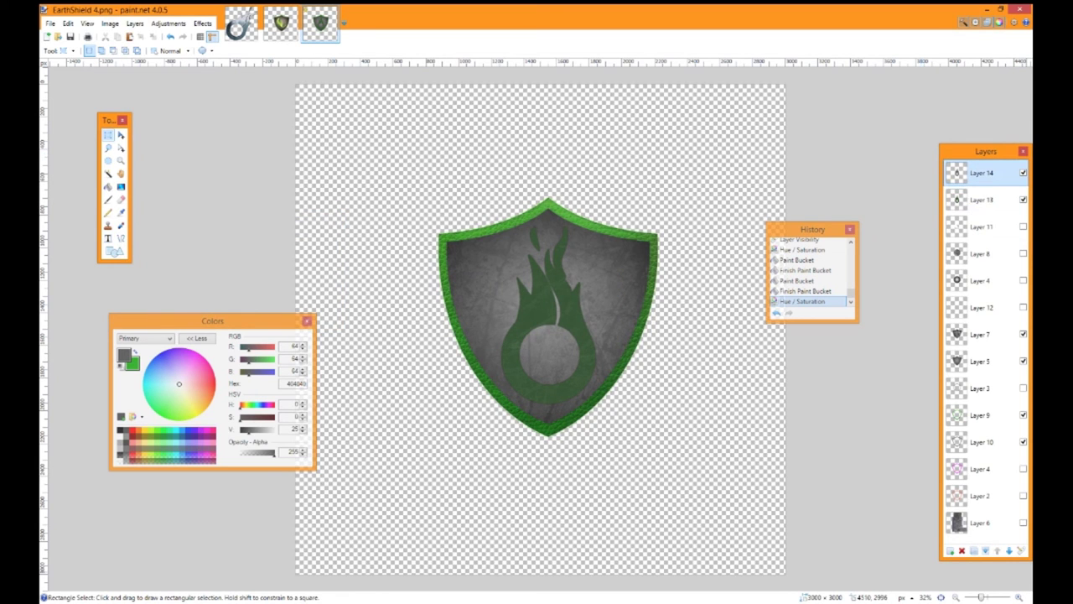
click(1020, 550)
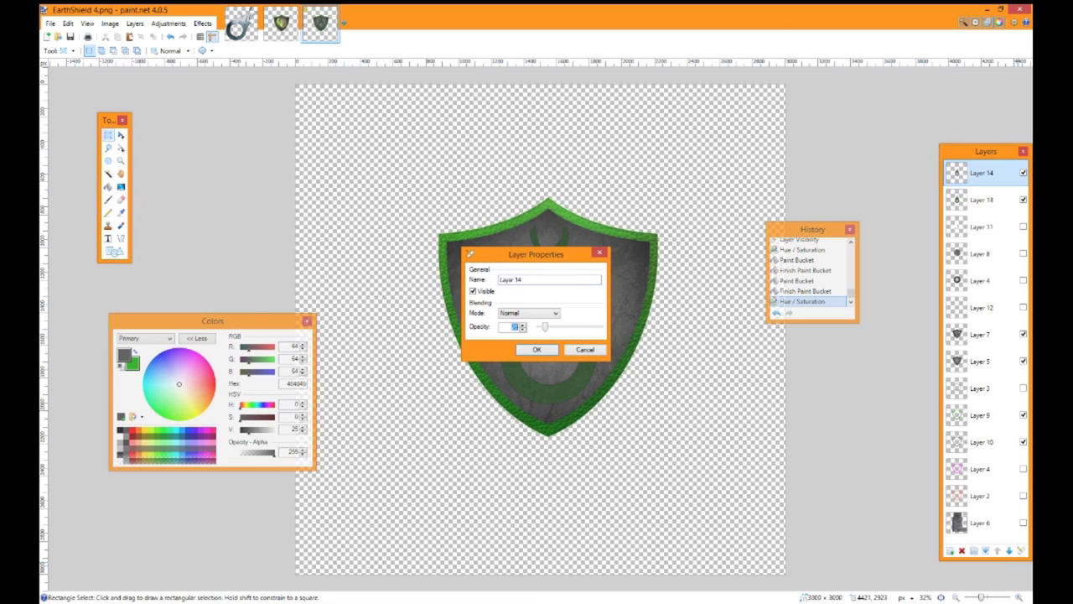
text(40)
key(Return)
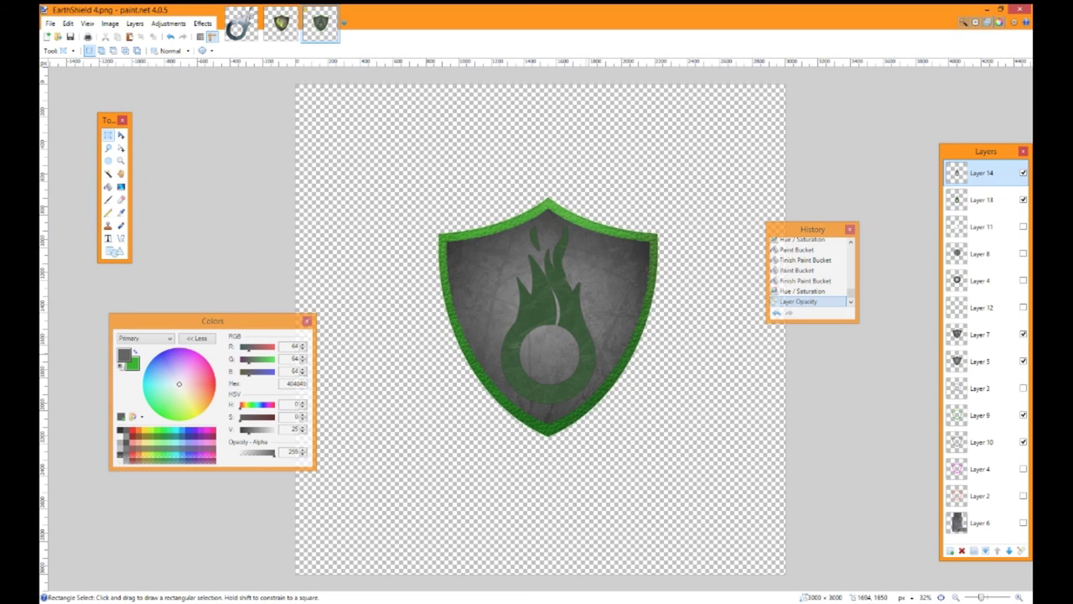
- Apply a Brightness / Contrast adjustment to Layer 14 and lower the layer's opacity
click(169, 24)
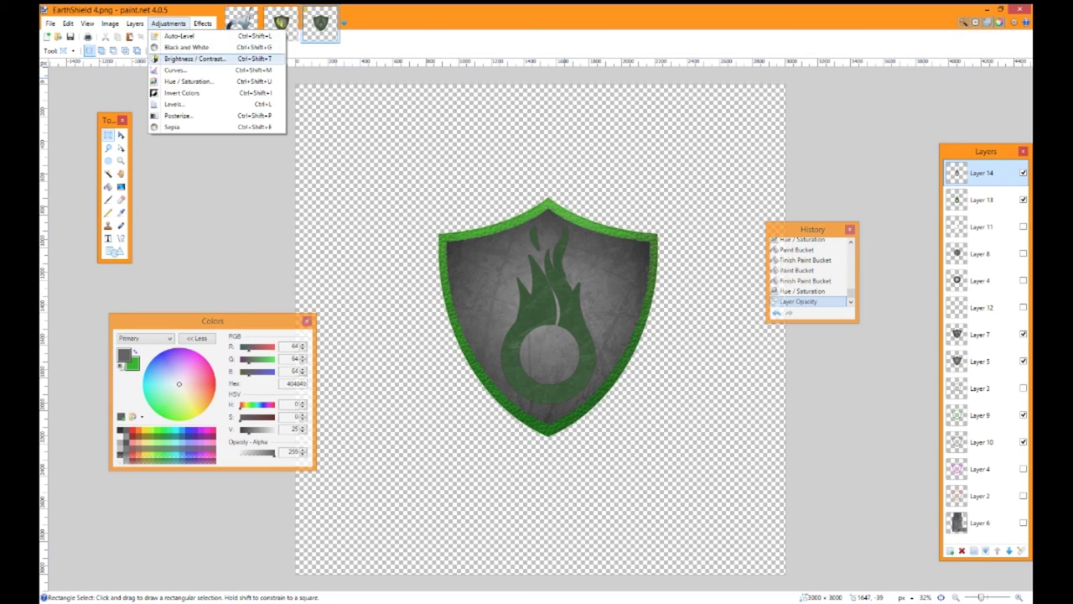
click(186, 58)
drag(520, 263, 270, 237)
key(Return)
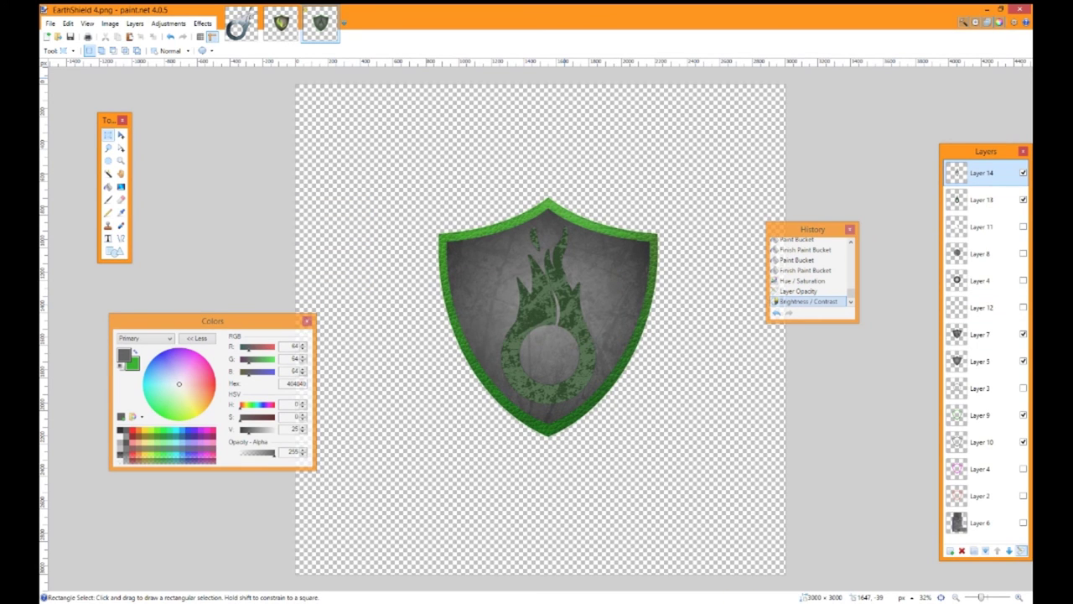
key(F4)
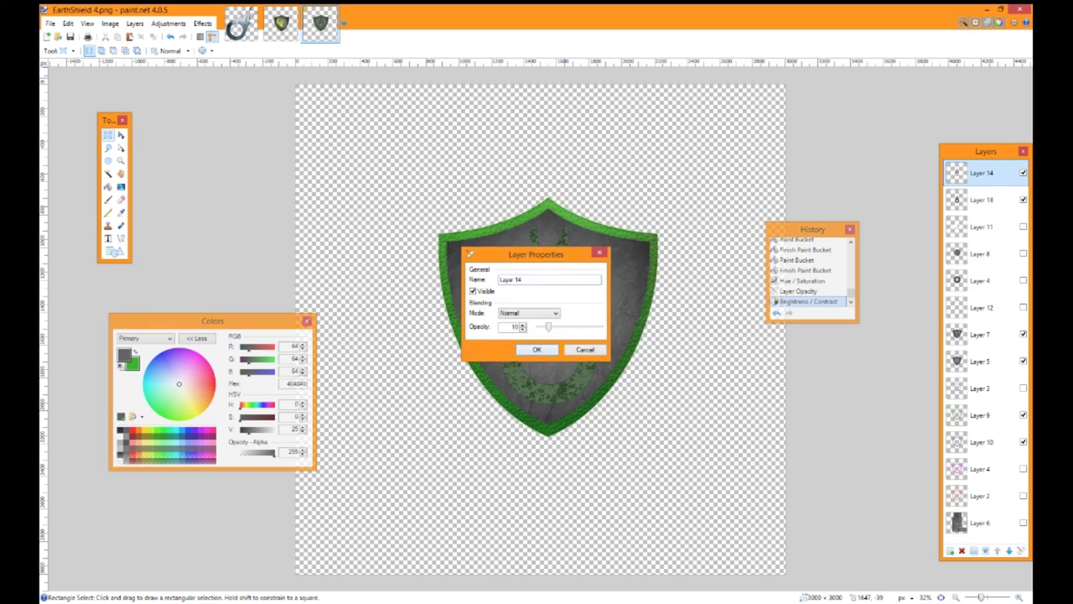
key(Return)
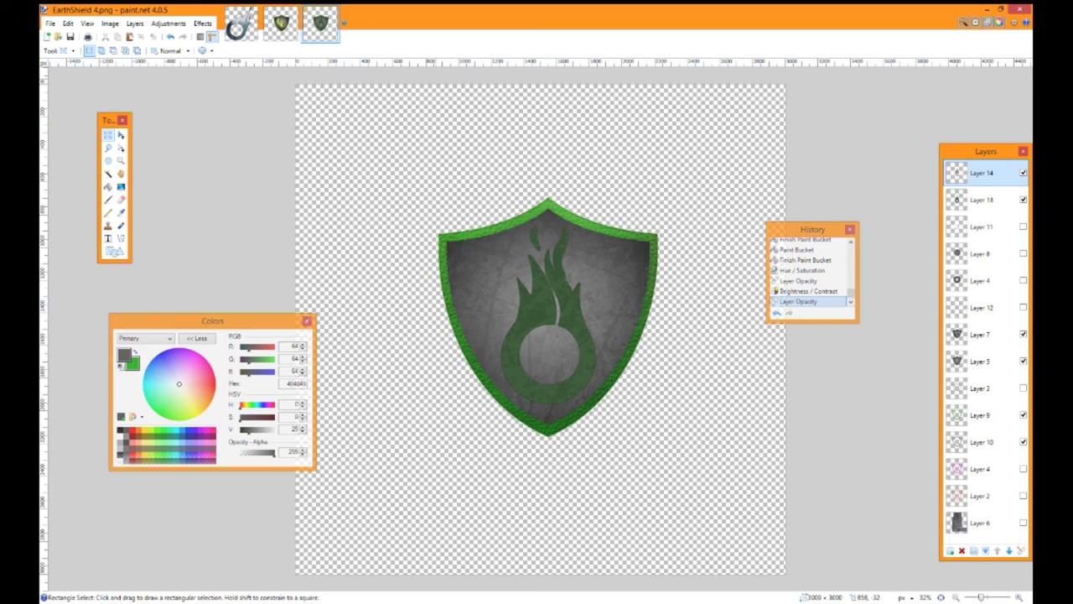
- Select the flaming ring on Layer 14 by picking the empty areas around and inside it with the Magic Wand and inverting the selection
click(202, 23)
click(108, 172)
click(545, 178)
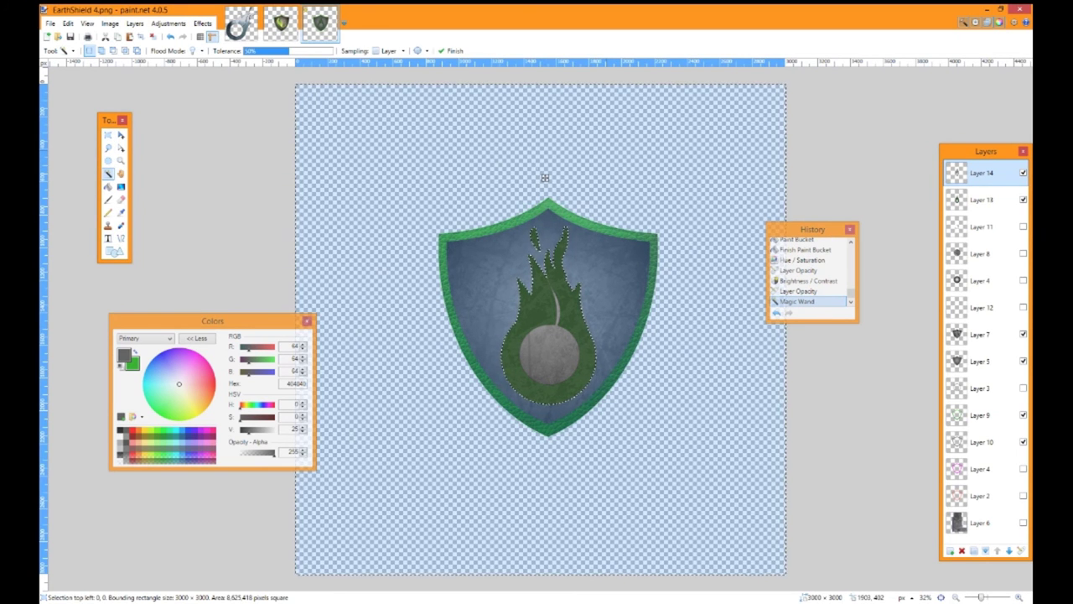
ctrl+click(562, 364)
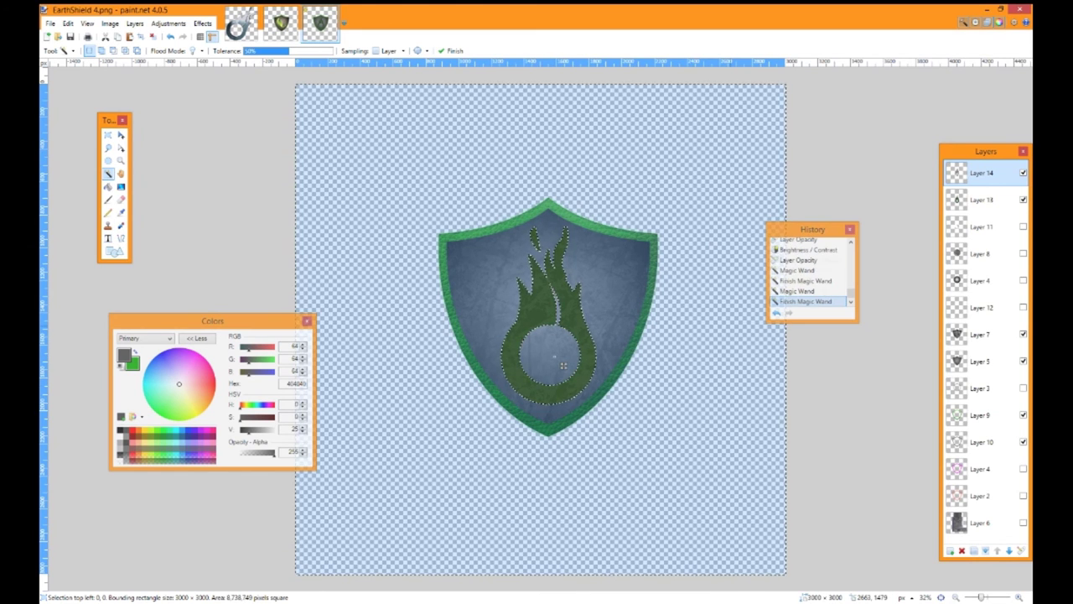
key(ctrl+i)
- Apply a Glow with radius 20, brightness 6 and contrast 30 to the selected flaming ring, and clear the selection
click(202, 24)
mouse_move(220, 96)
click(336, 98)
drag(534, 242, 268, 179)
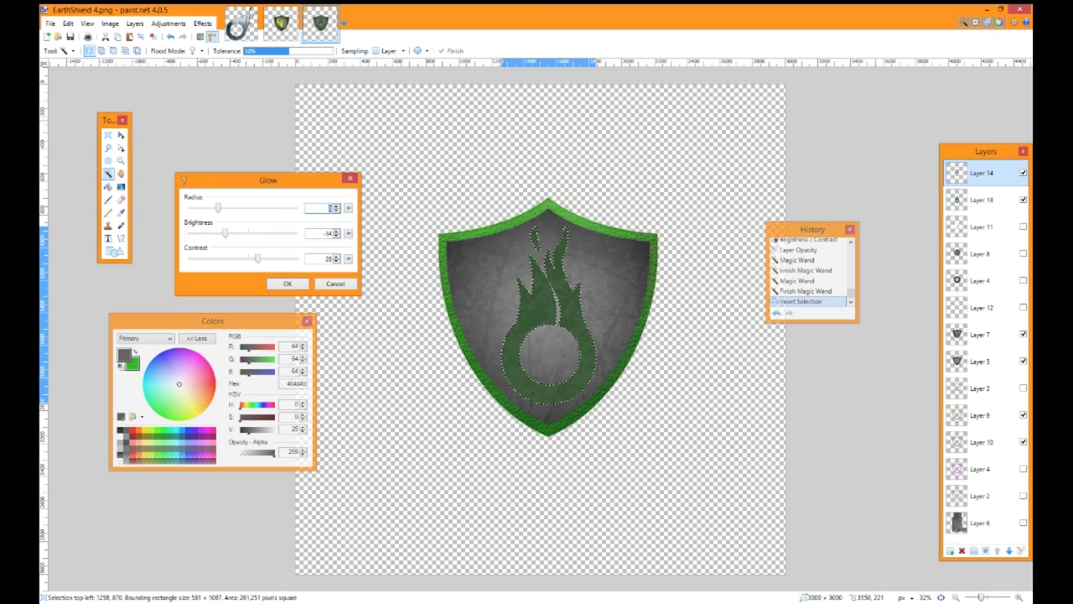
text(20)
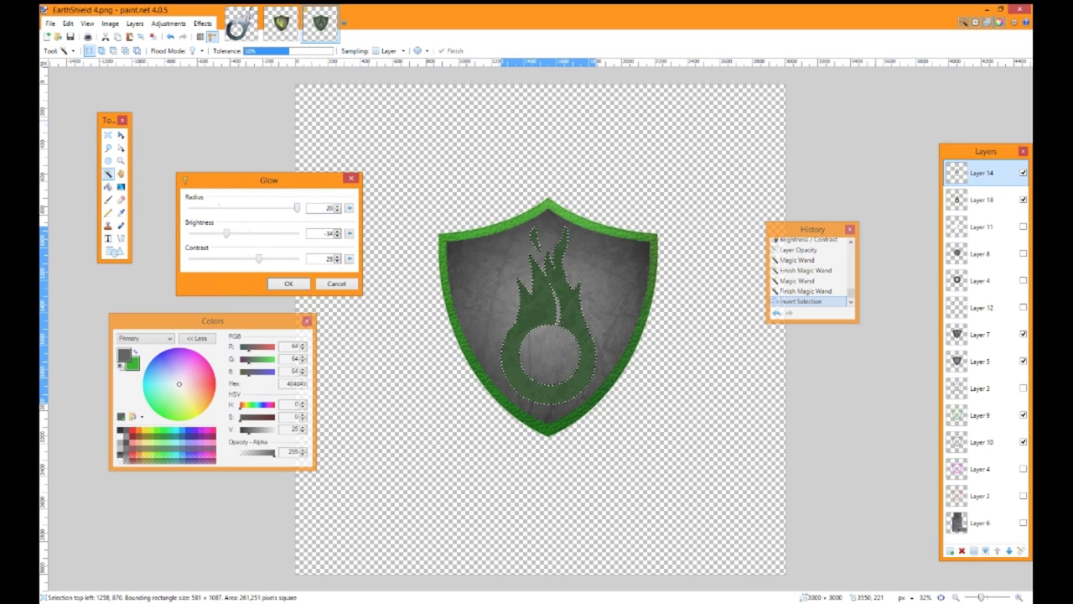
drag(226, 233, 260, 258)
key(Return)
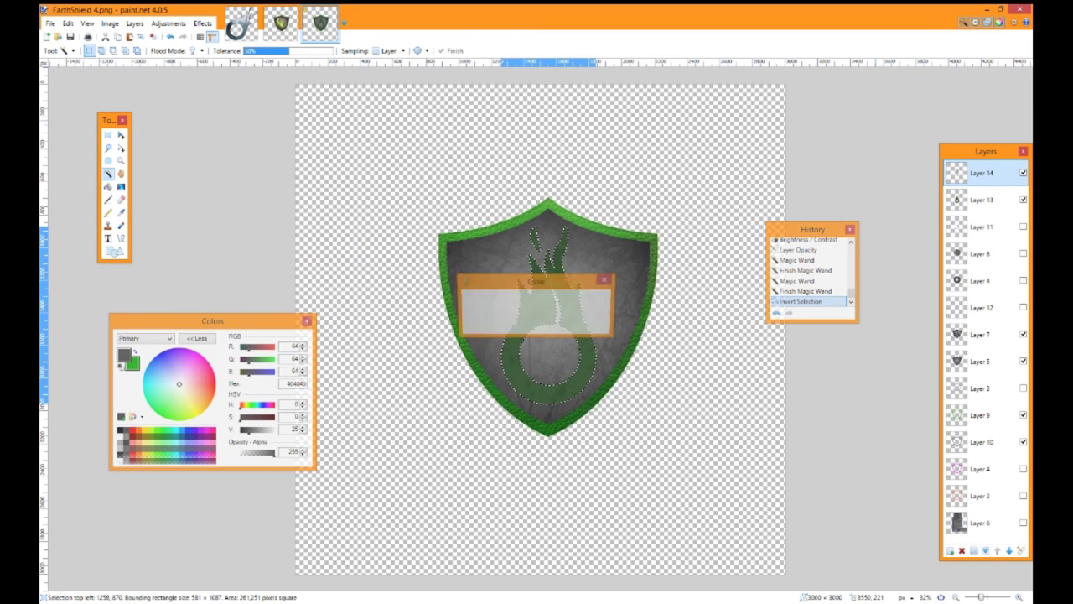
click(108, 135)
click(342, 174)
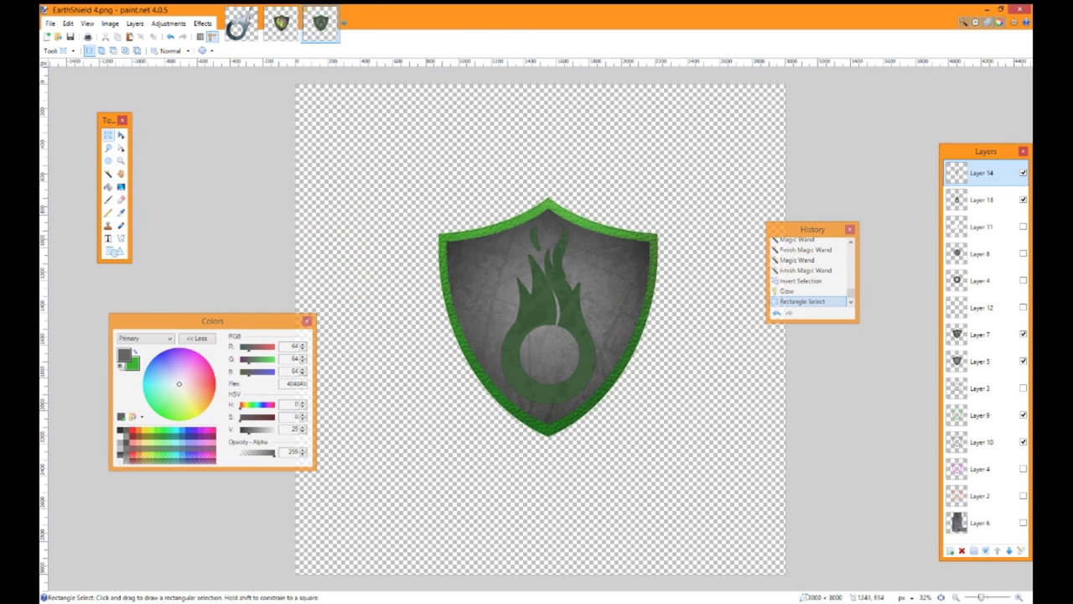
- Save the image as the PNG file EarthShield 5, flattening the layers and keeping the auto-detected bit depth
click(50, 23)
click(75, 107)
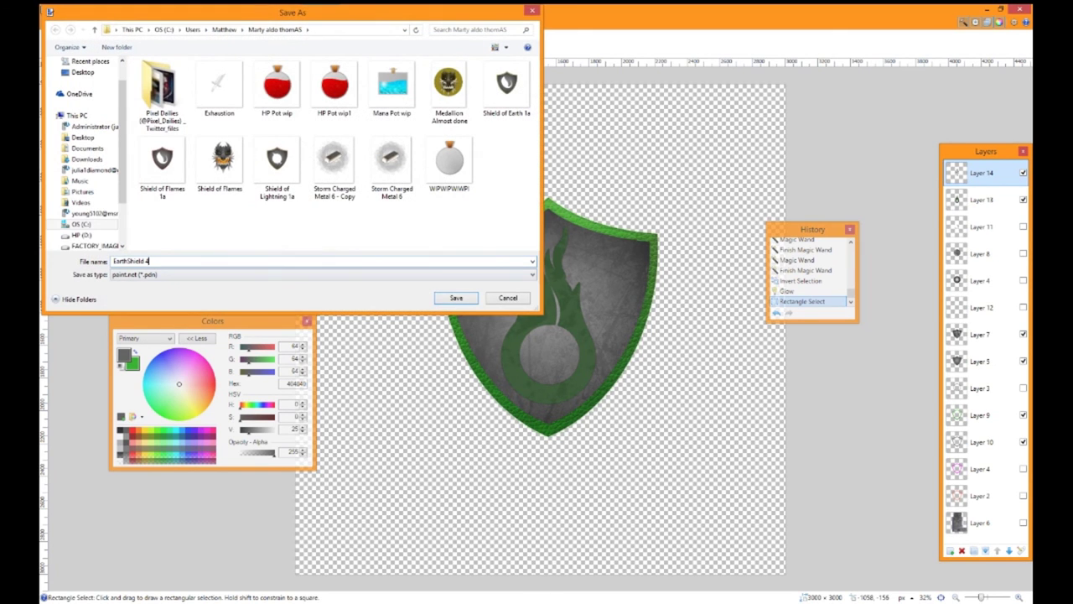
key(BackSpace)
text(5)
click(322, 275)
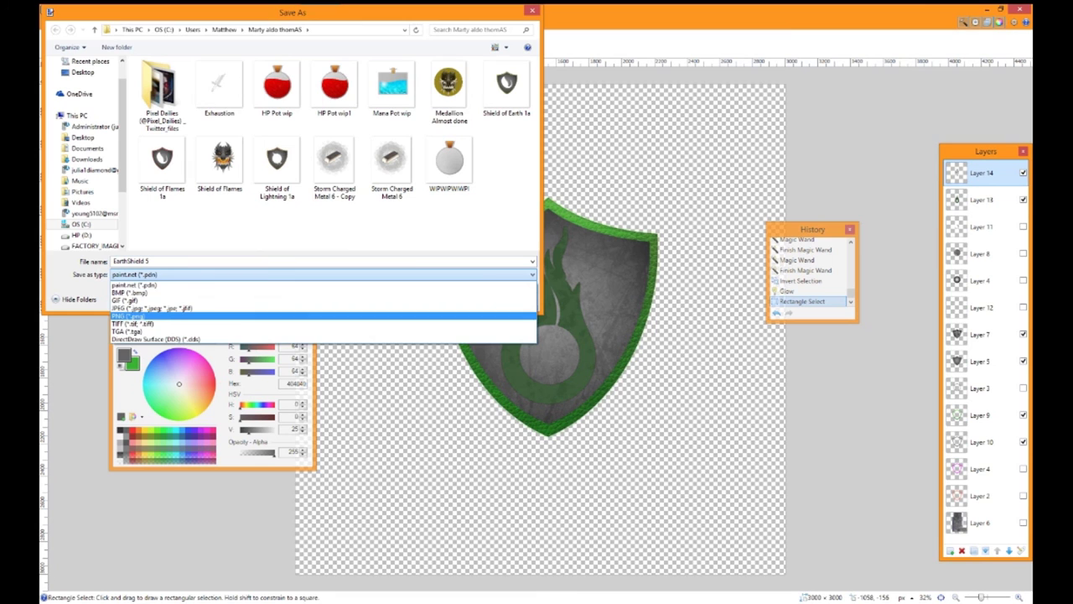
click(323, 315)
key(Return)
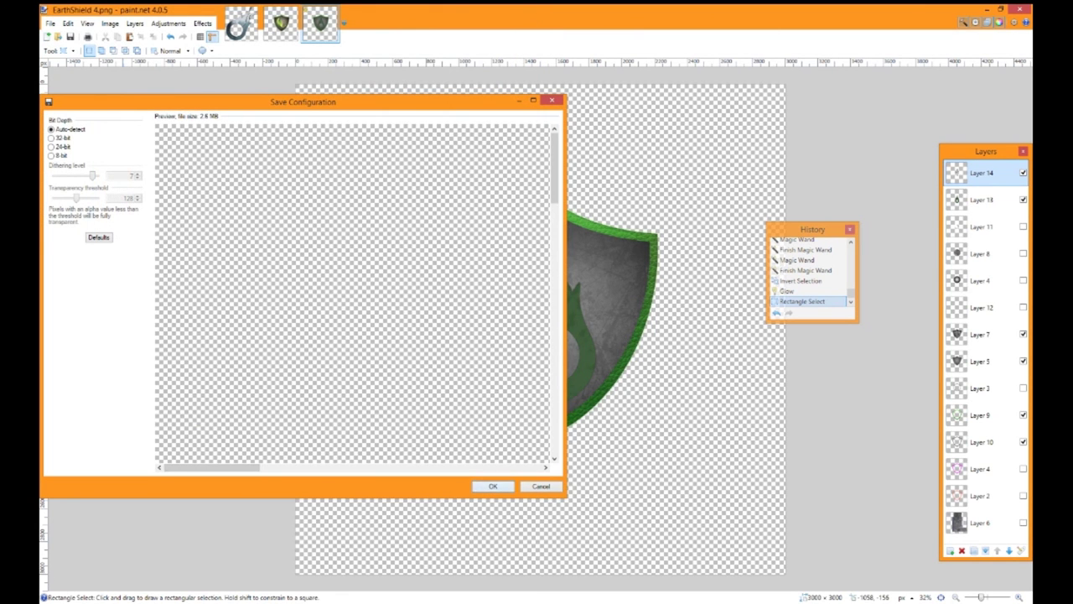
key(Return)
key(Escape)
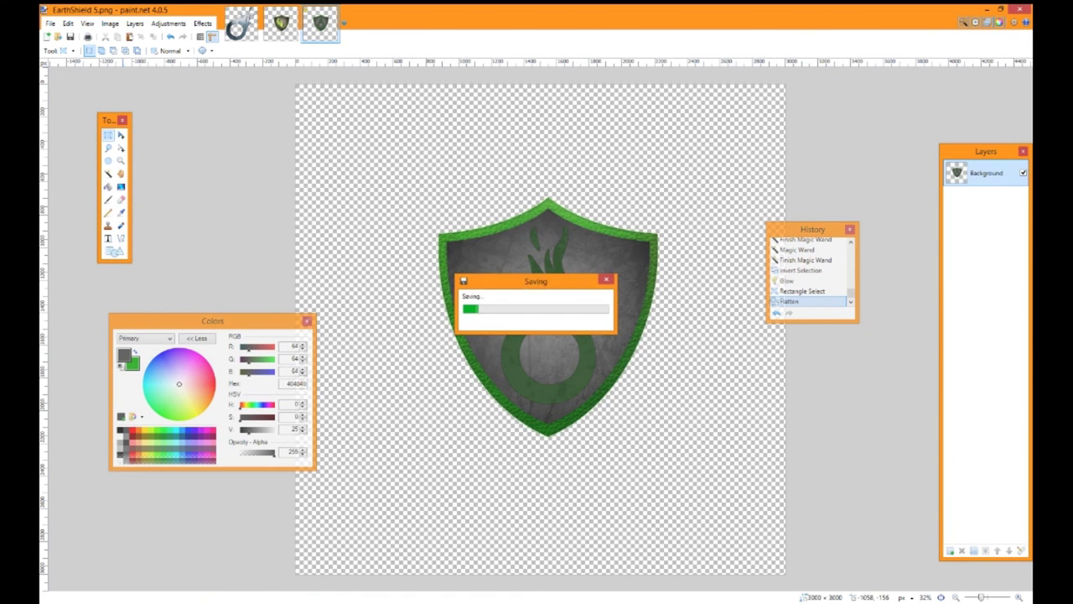
- Select the whole shield and apply Soften Portrait with softness 5, lighting 20 and warmth 0
click(107, 172)
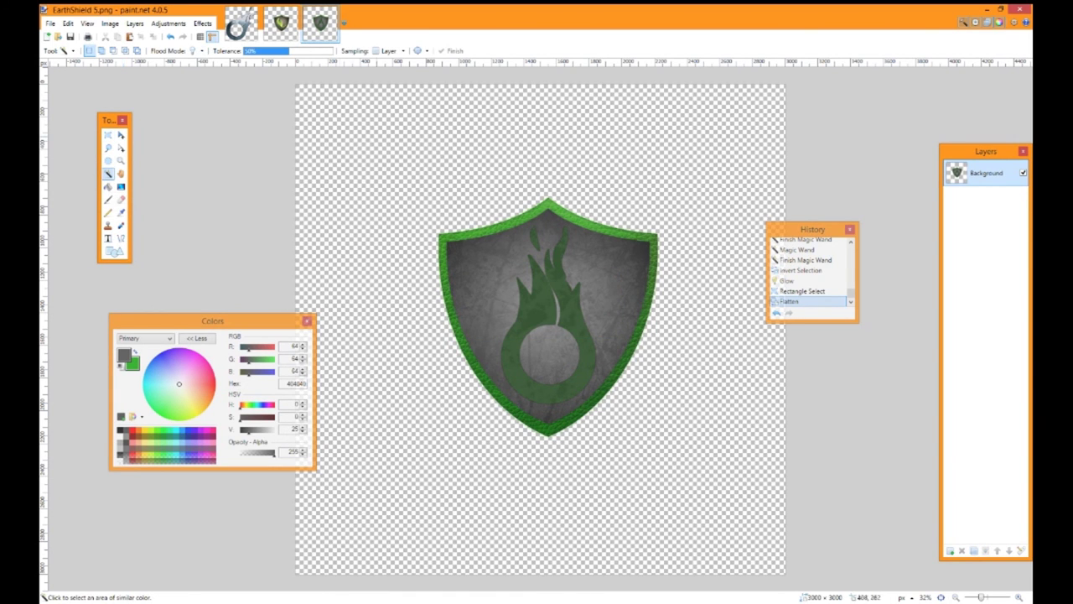
click(416, 139)
key(ctrl+i)
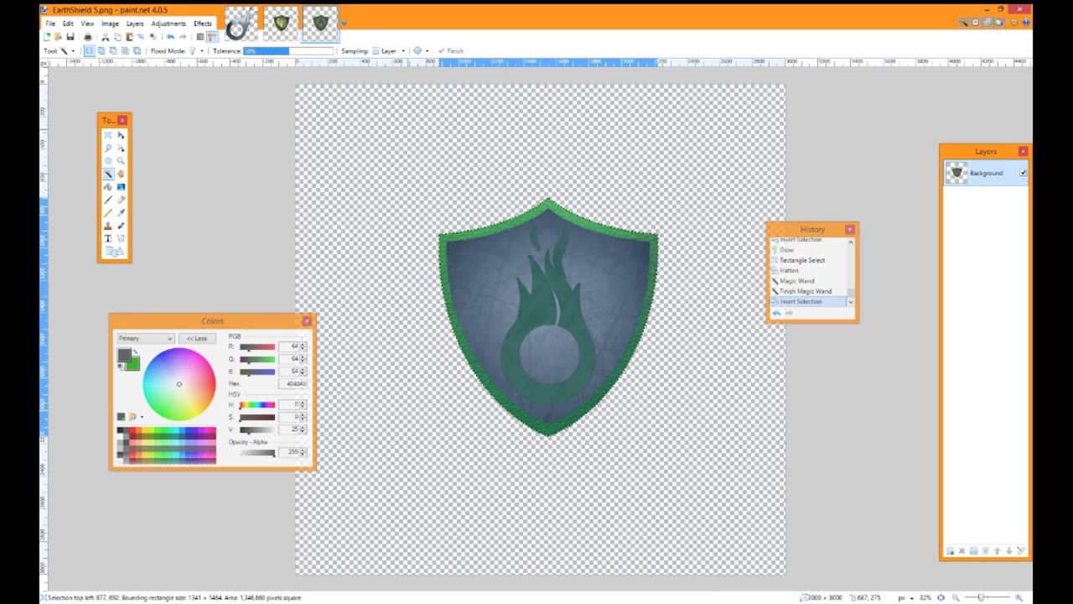
click(202, 23)
mouse_move(220, 93)
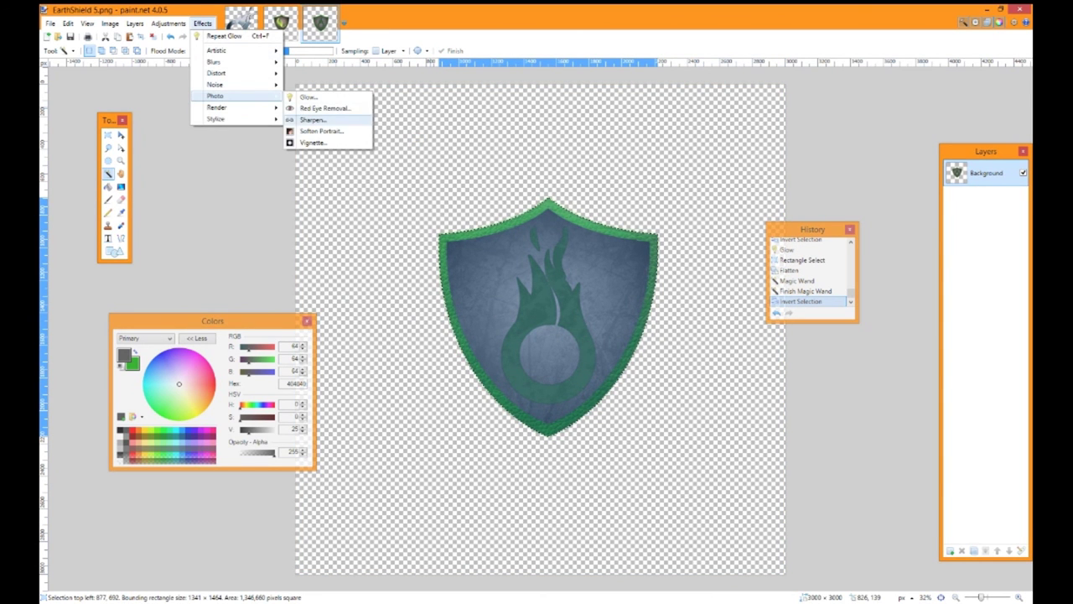
click(314, 132)
drag(236, 266, 182, 267)
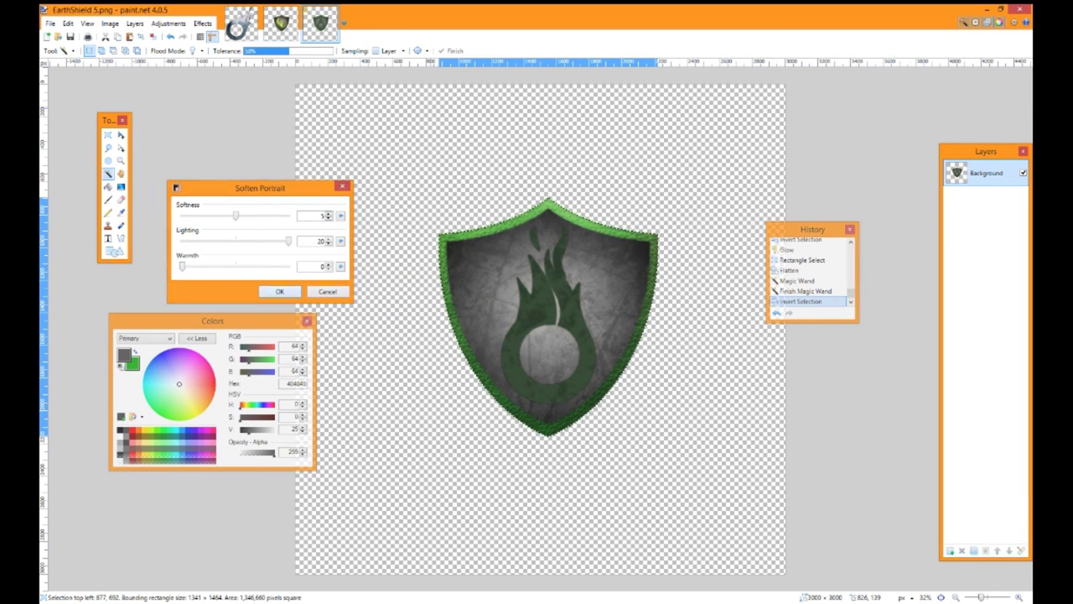
click(280, 291)
- Save the softened shield as EarthShield 5.png, replacing the existing file
click(50, 24)
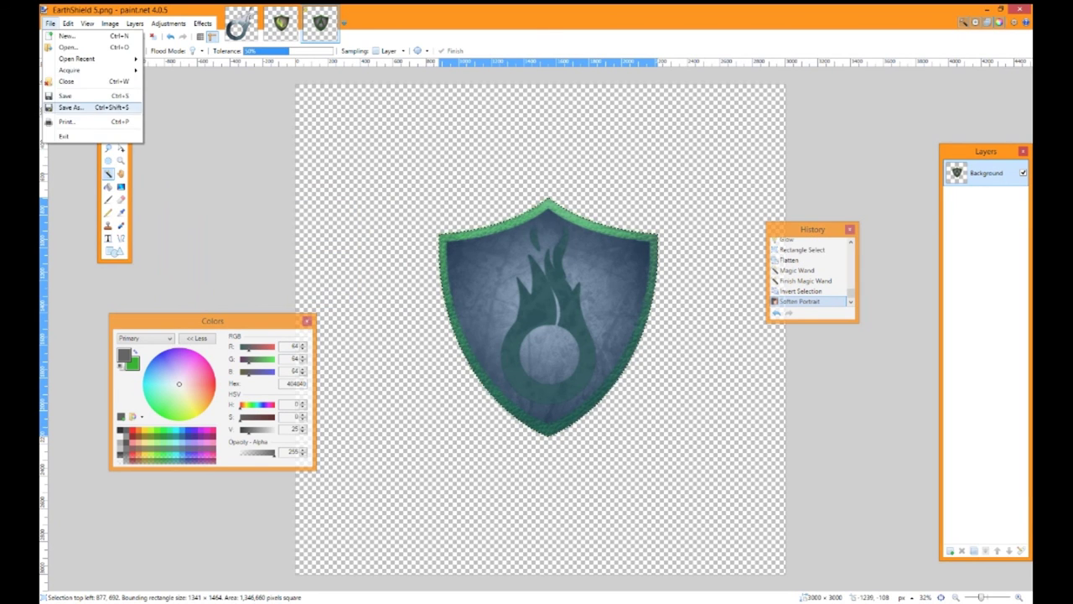
click(74, 107)
text(5)
key(Return)
click(566, 312)
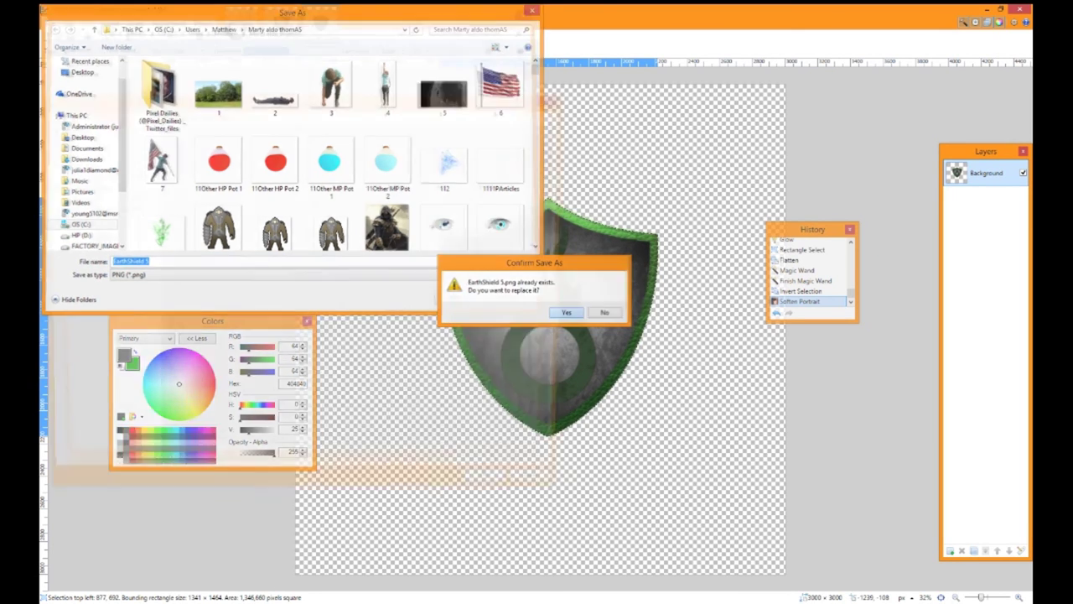
click(490, 485)
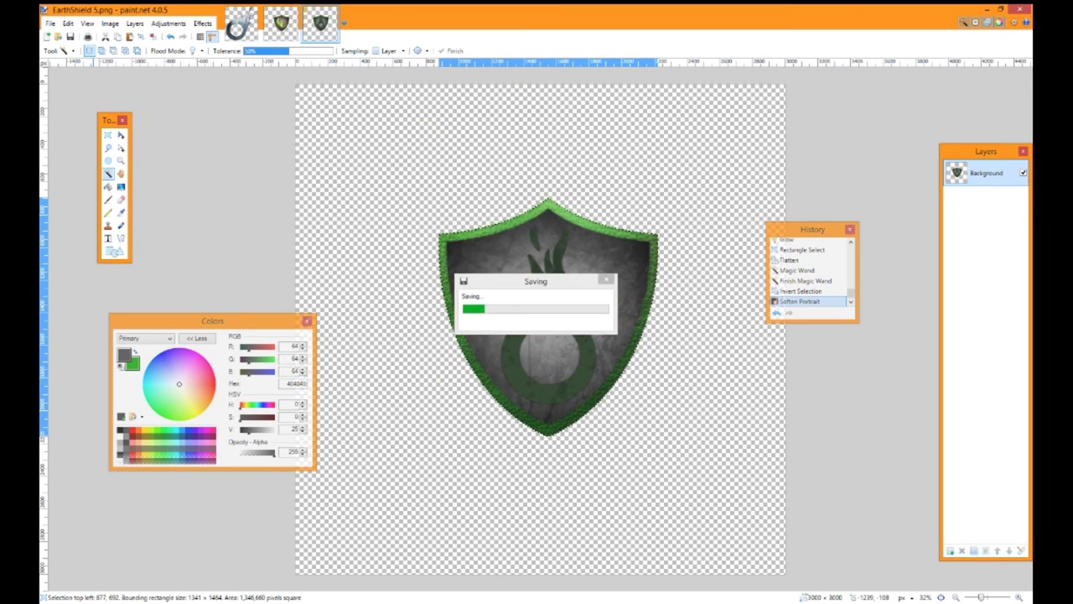
- Undo the Soften Portrait effect and reapply it with the warmth reset to its default value
key(ctrl+z)
click(202, 23)
mouse_move(243, 95)
click(344, 132)
click(616, 328)
click(555, 354)
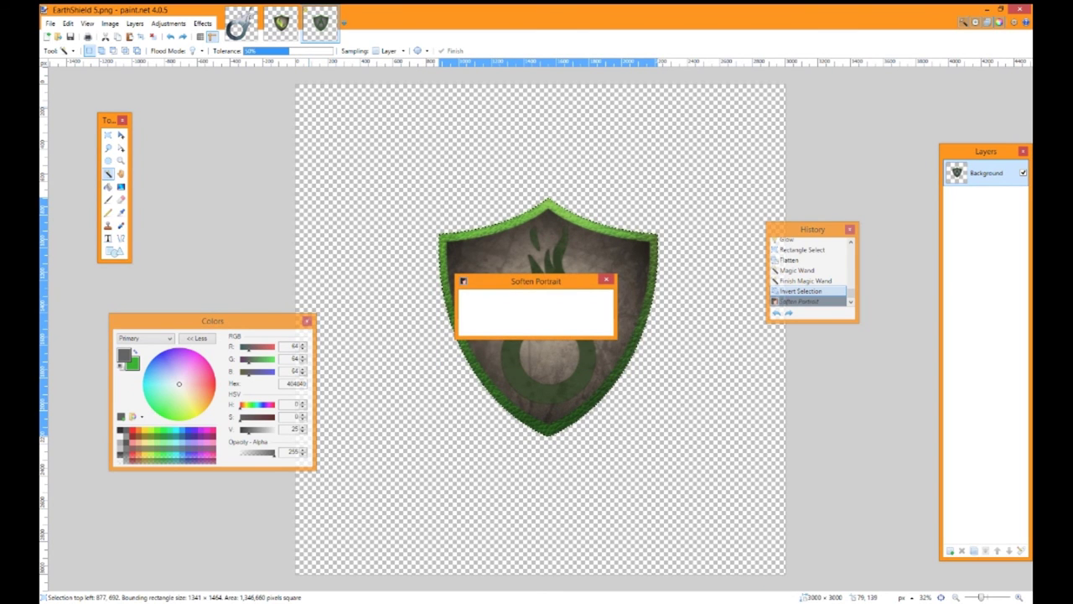
- Save the warm-toned shield as the PNG file EarthShield 6
click(50, 23)
click(67, 105)
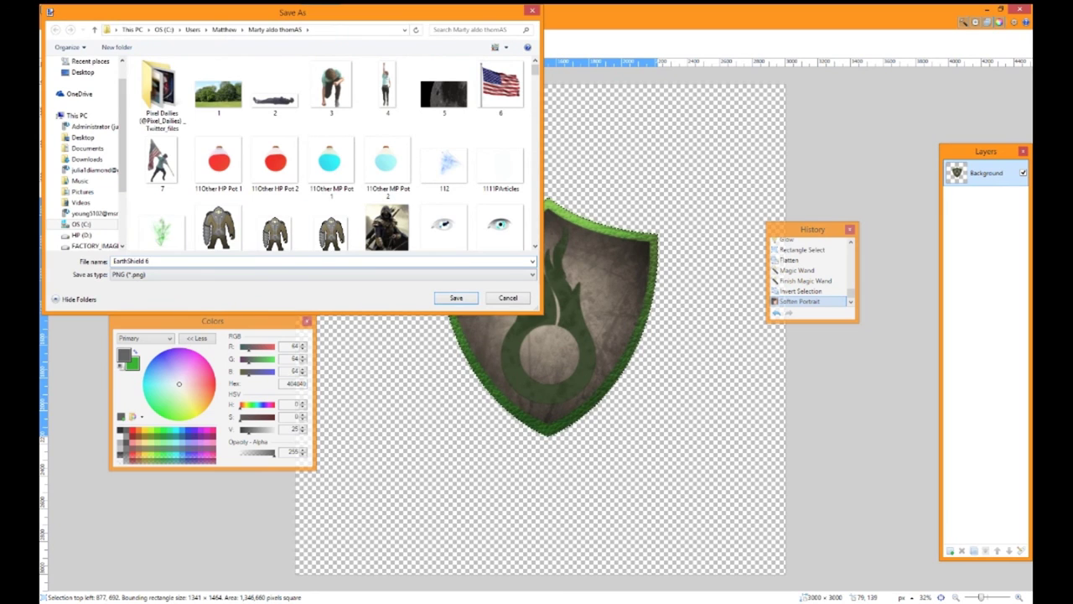
key(Return)
key(Return)
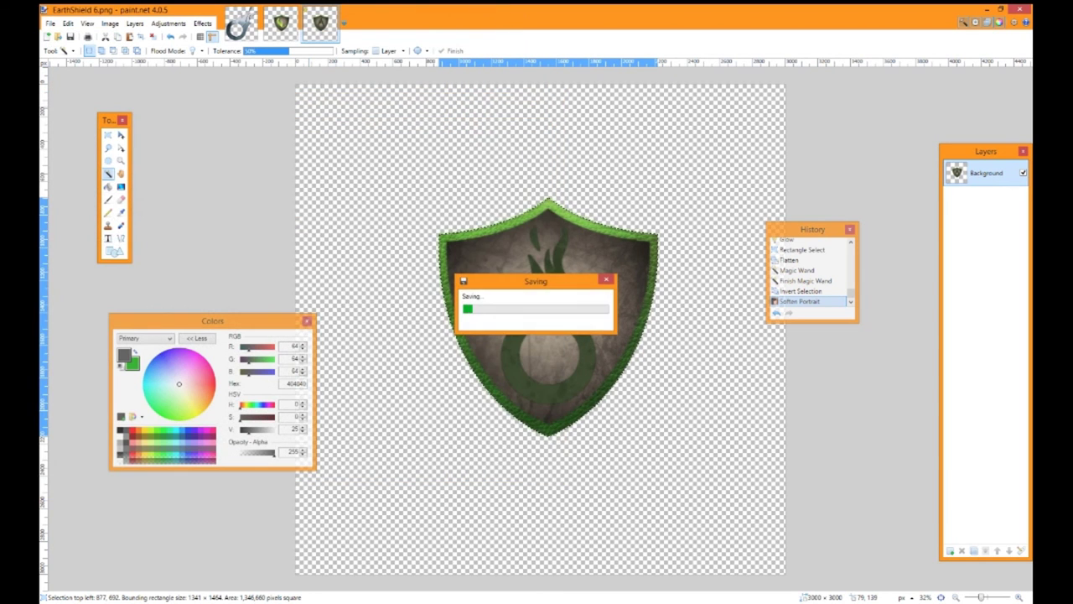
- Undo the warm Soften Portrait and apply a Glow to the shield with radius 6, brightness -28 and a contrast below 64
key(ctrl+z)
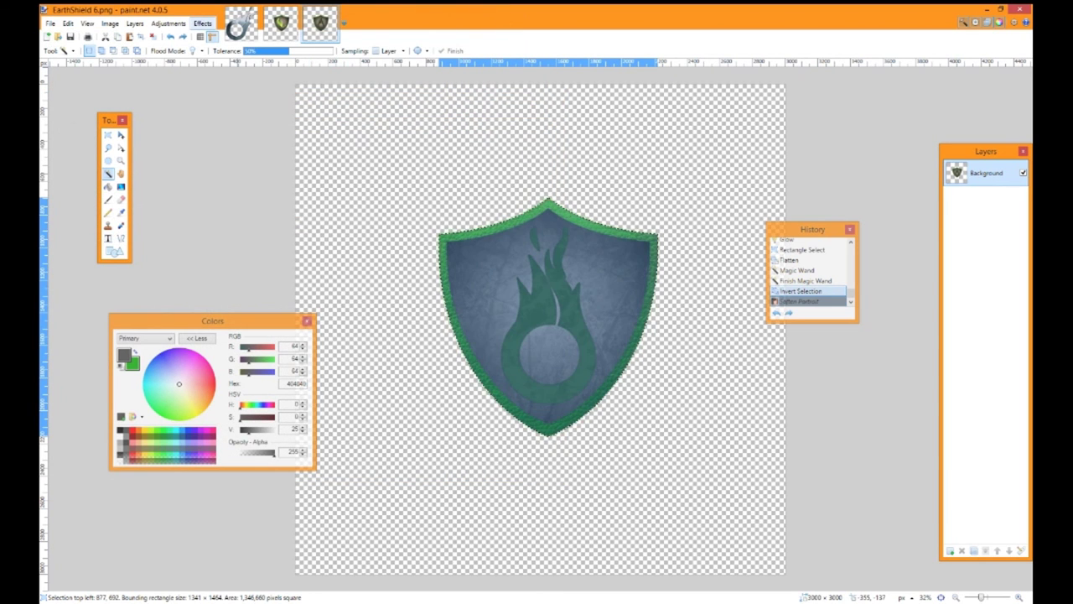
click(202, 23)
mouse_move(215, 95)
click(327, 96)
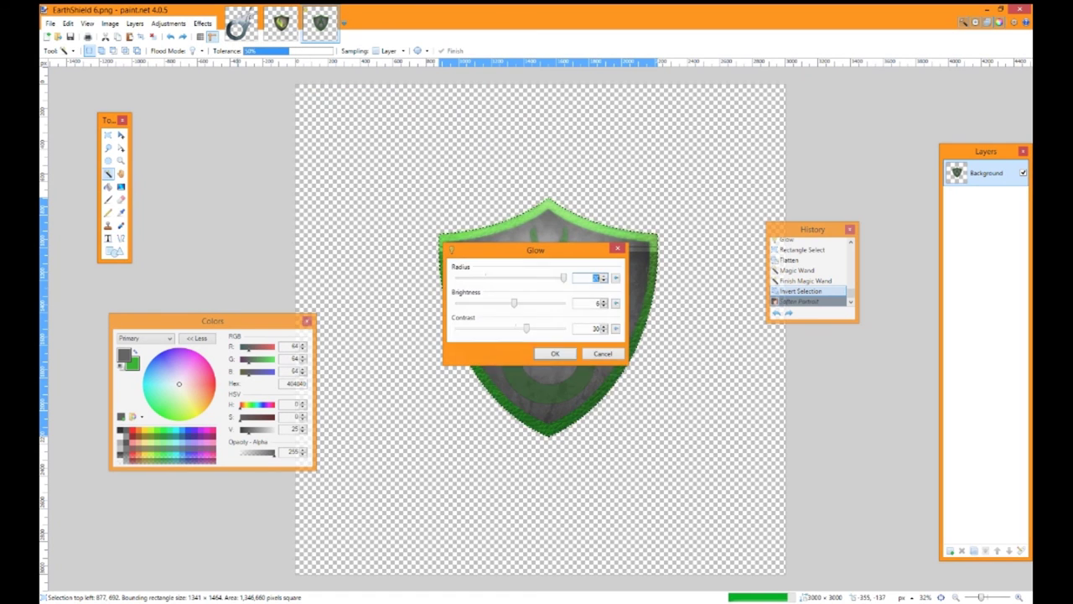
drag(520, 250, 239, 203)
drag(233, 257, 264, 281)
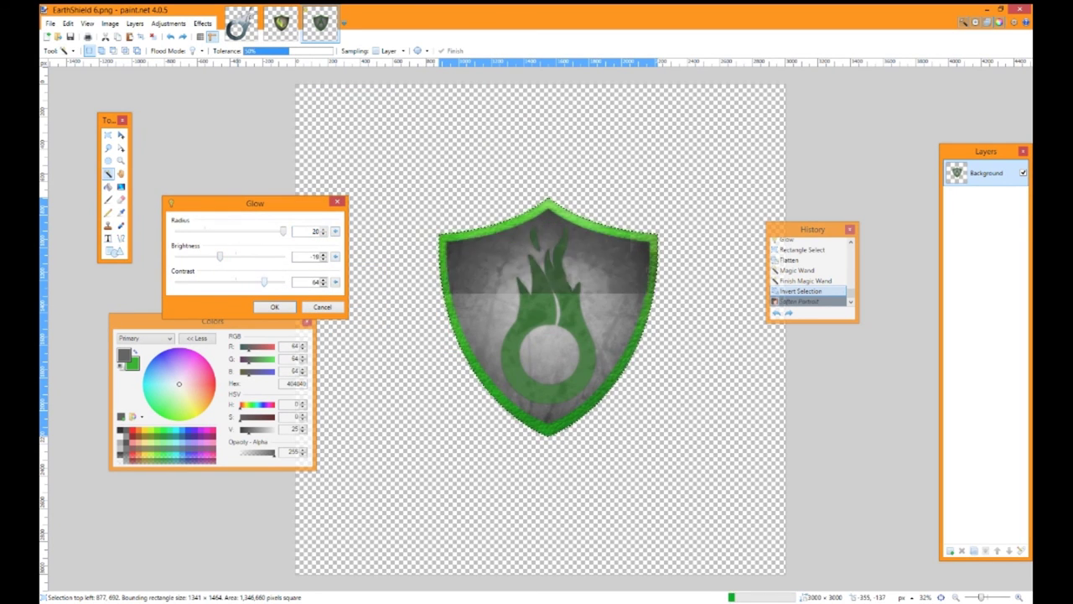
drag(283, 231, 215, 255)
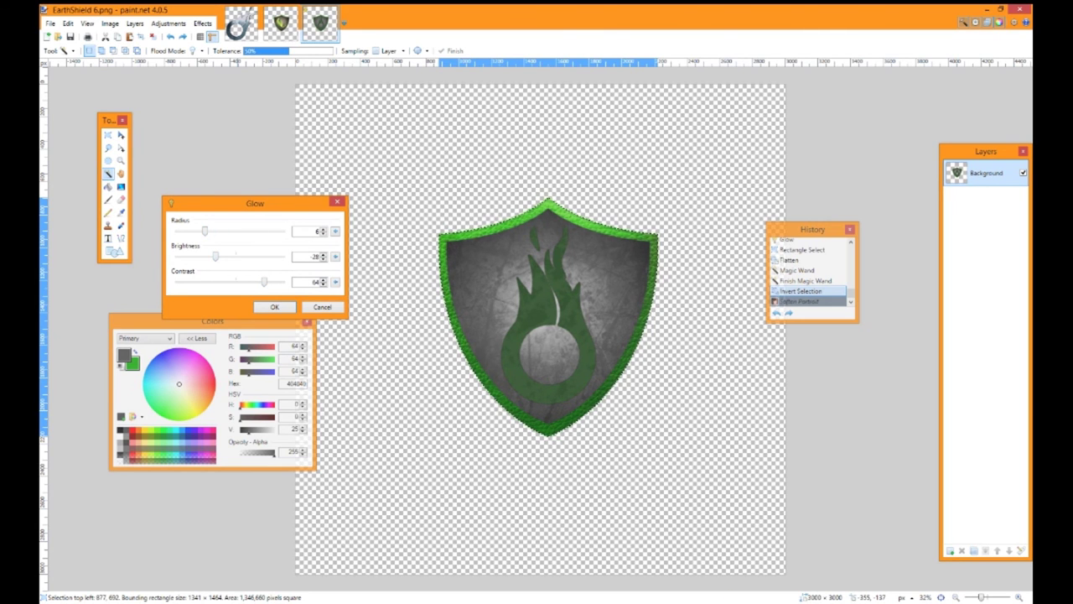
drag(264, 282, 249, 282)
key(Return)
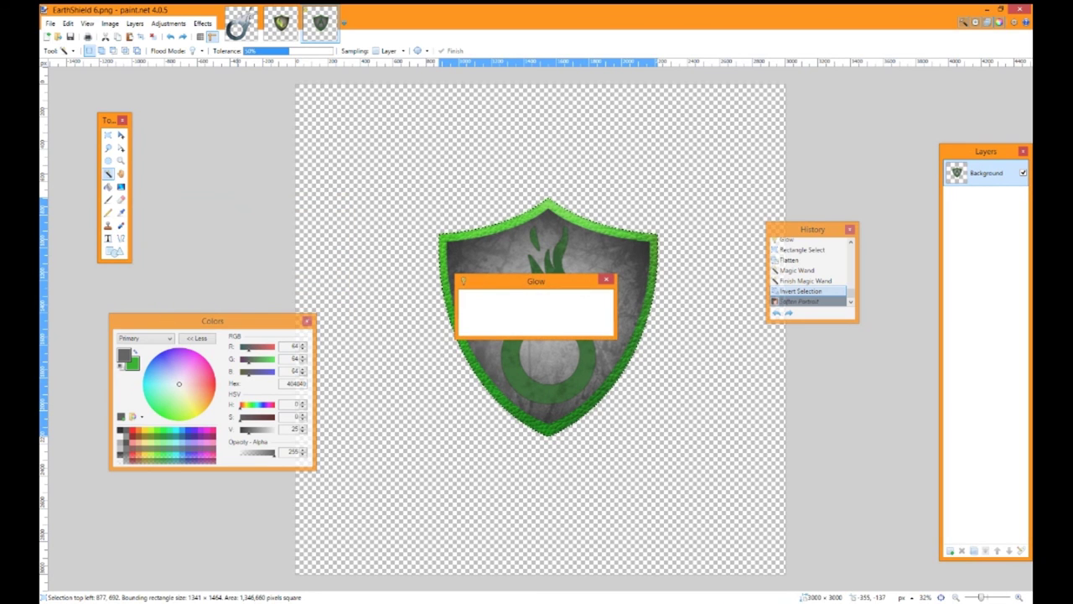
click(203, 23)
mouse_move(243, 112)
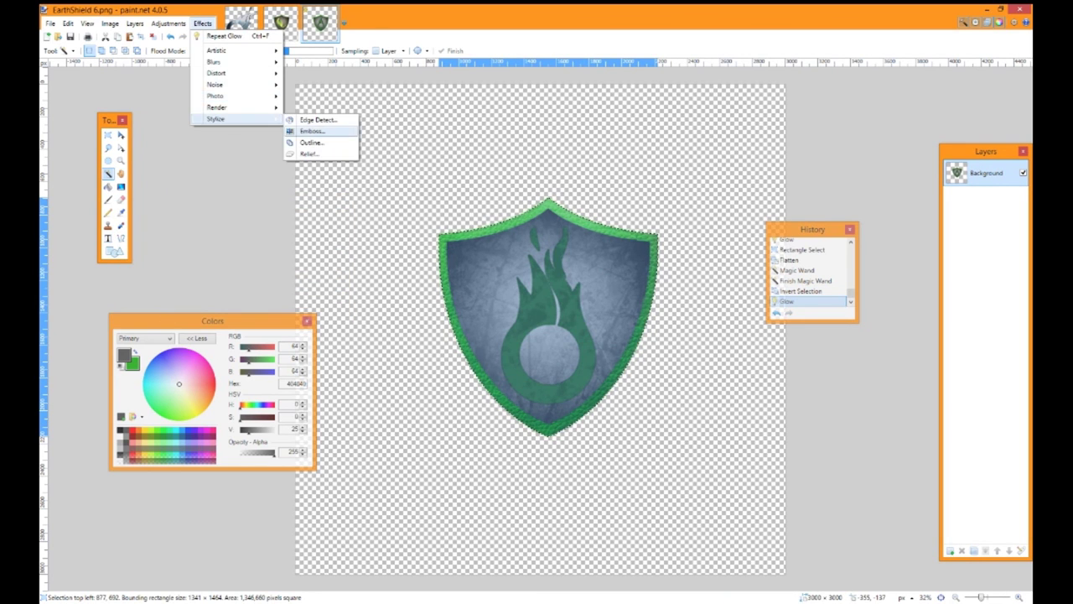
click(312, 125)
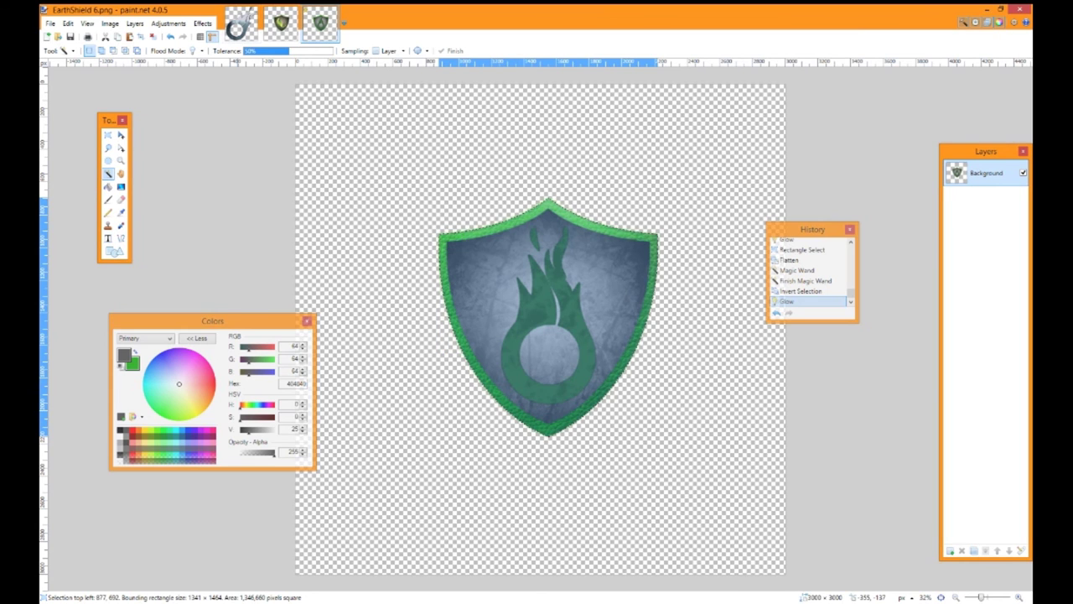
- Apply Soften Portrait to the glowing shield with softness 5, lighting 20 and warmth 0
click(203, 23)
mouse_move(243, 96)
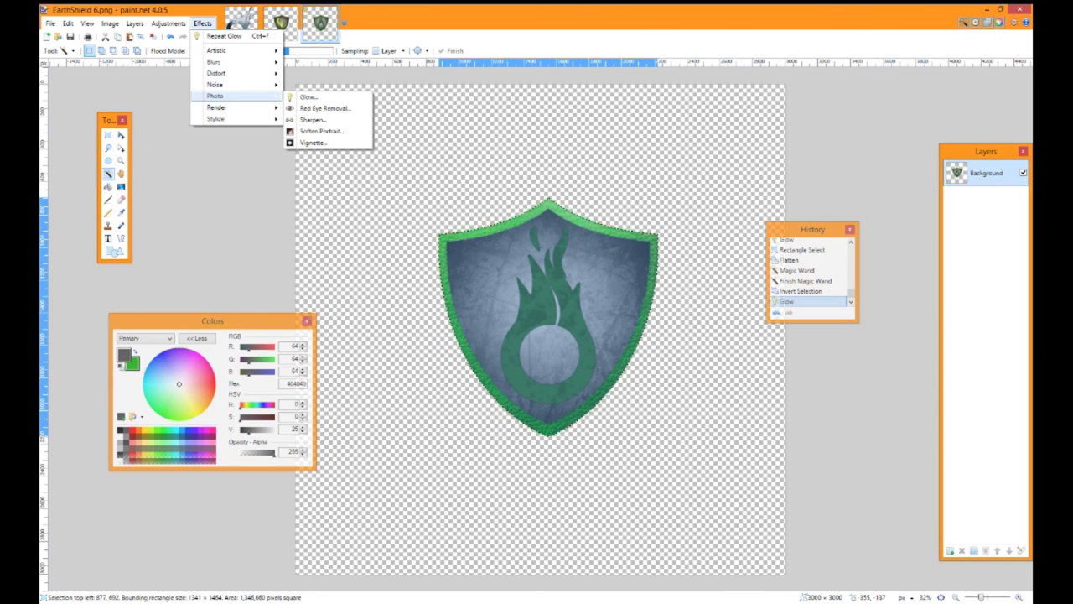
click(321, 131)
drag(536, 249, 285, 195)
drag(260, 273, 208, 273)
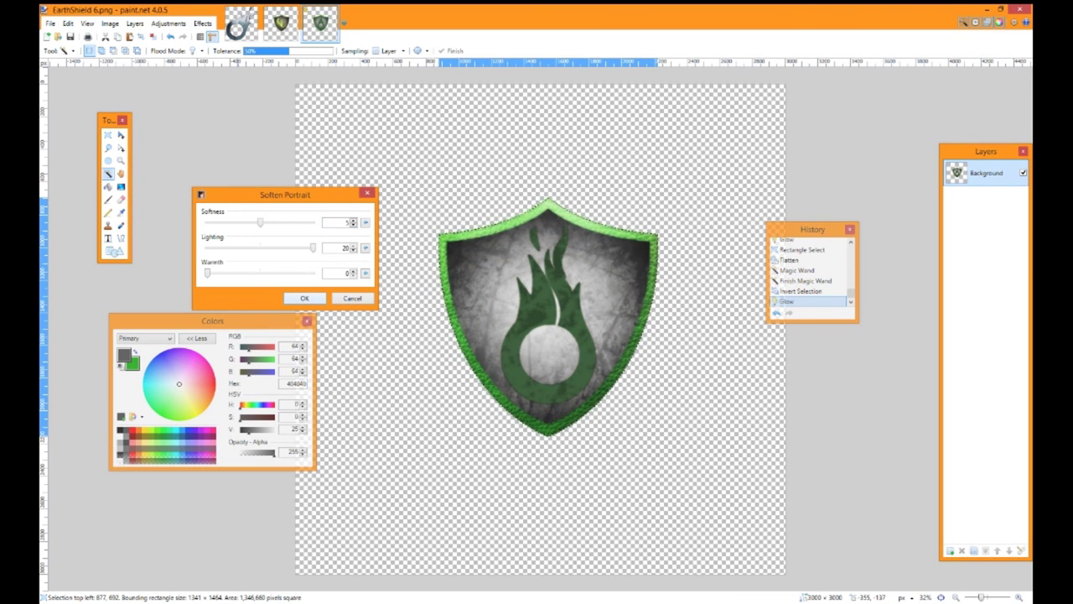
click(305, 298)
- Save the glowing, softened shield as the PNG file EarthShield 7
click(50, 24)
click(70, 107)
key(End)
key(BackSpace)
text(7)
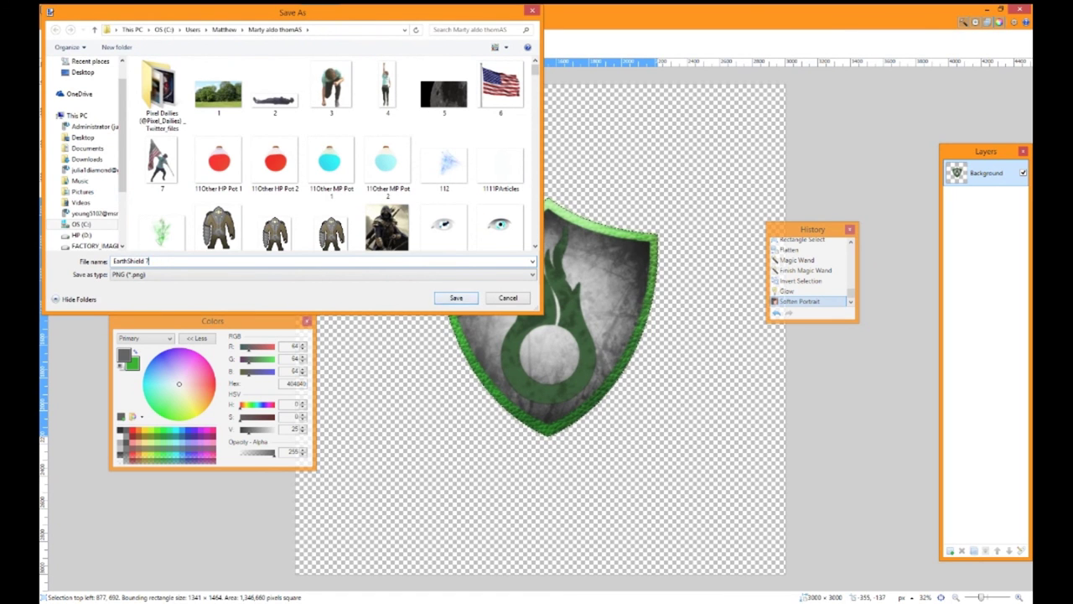
key(Return)
key(Return)
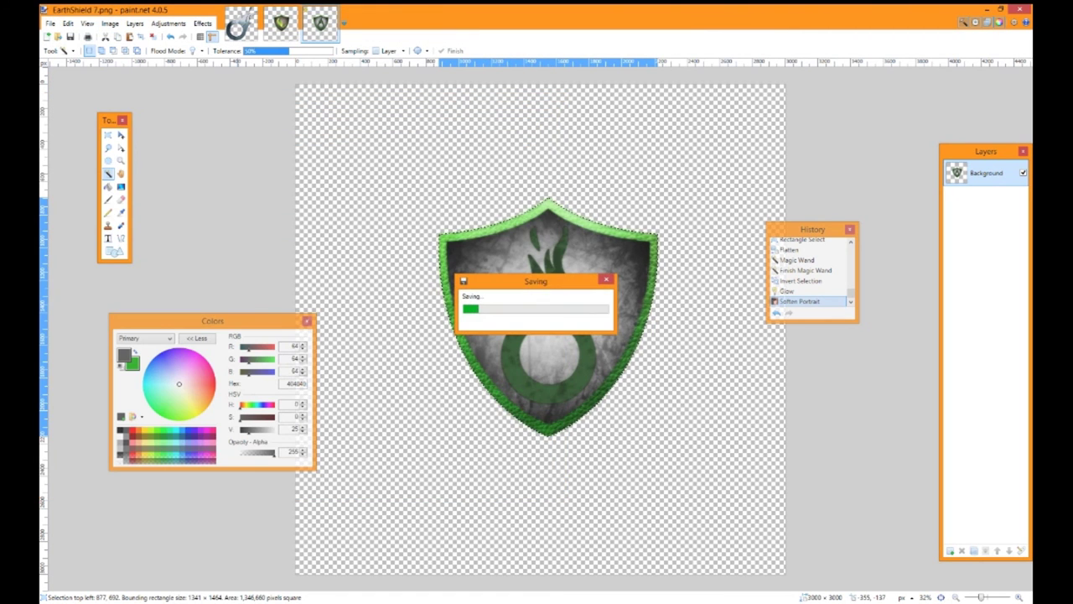
- Undo the neutral Soften Portrait and reapply it to the glowing shield with lighting 20 and warmth reset to its default
key(ctrl+z)
click(203, 24)
mouse_move(216, 96)
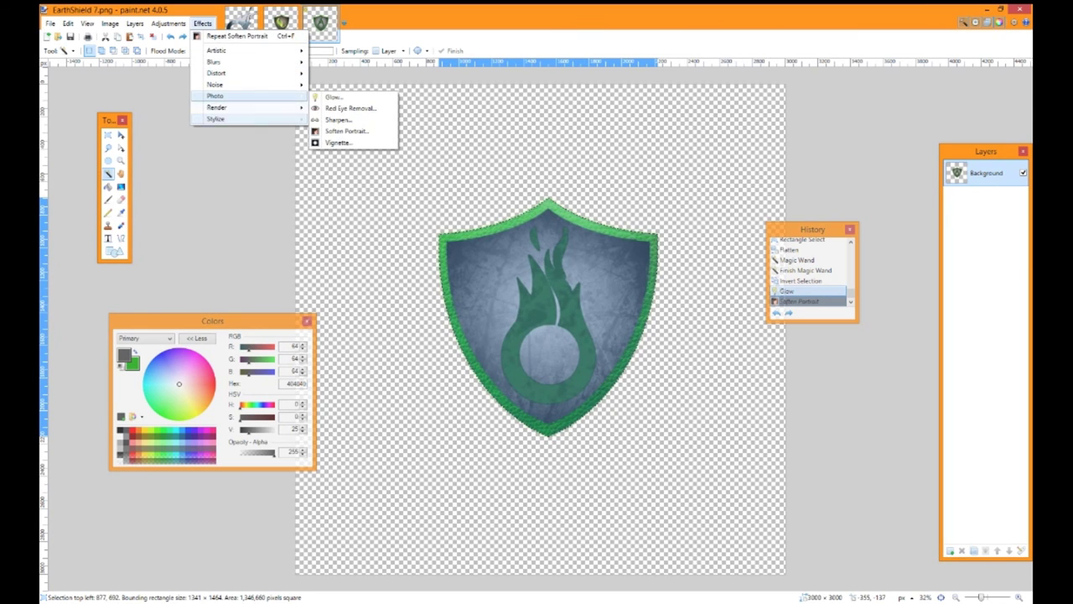
click(346, 131)
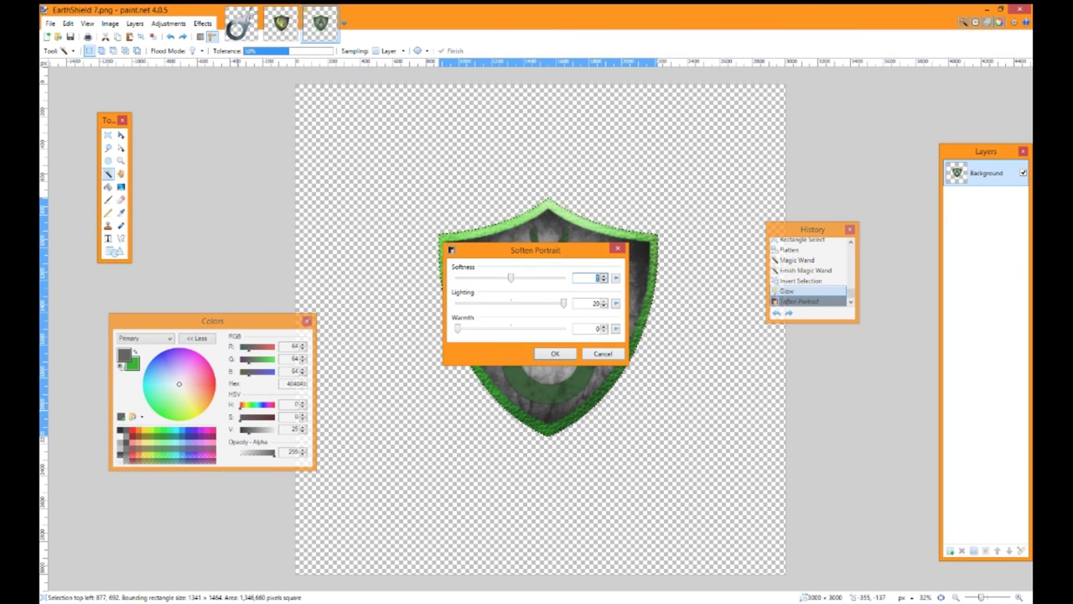
click(615, 329)
- Save the warm-toned glowing shield as the PNG file EarthShield 8 with auto-detected bit depth
click(49, 23)
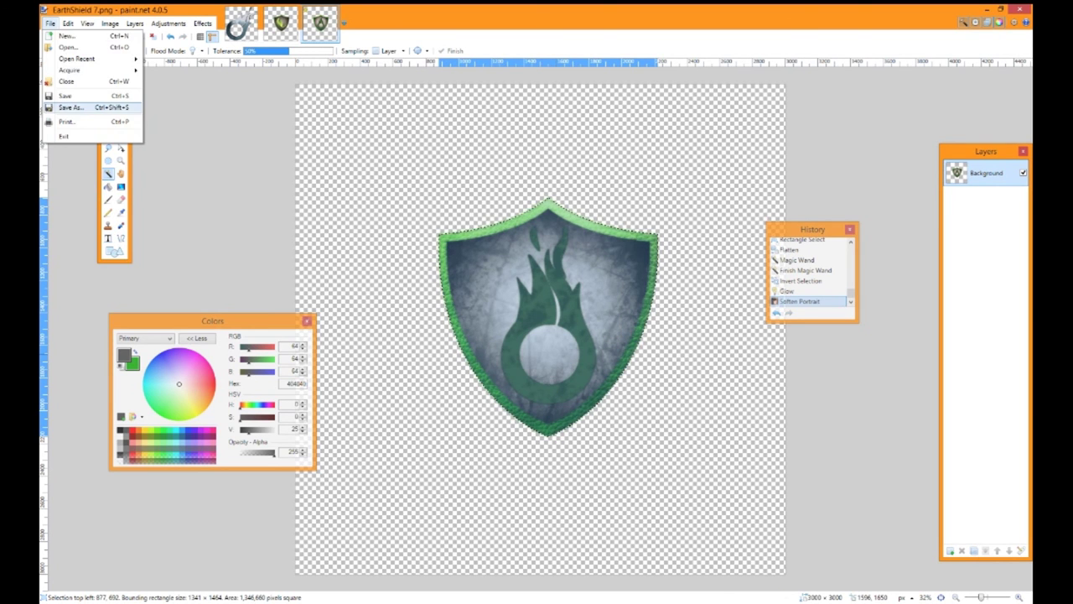
click(74, 107)
key(BackSpace)
text(8)
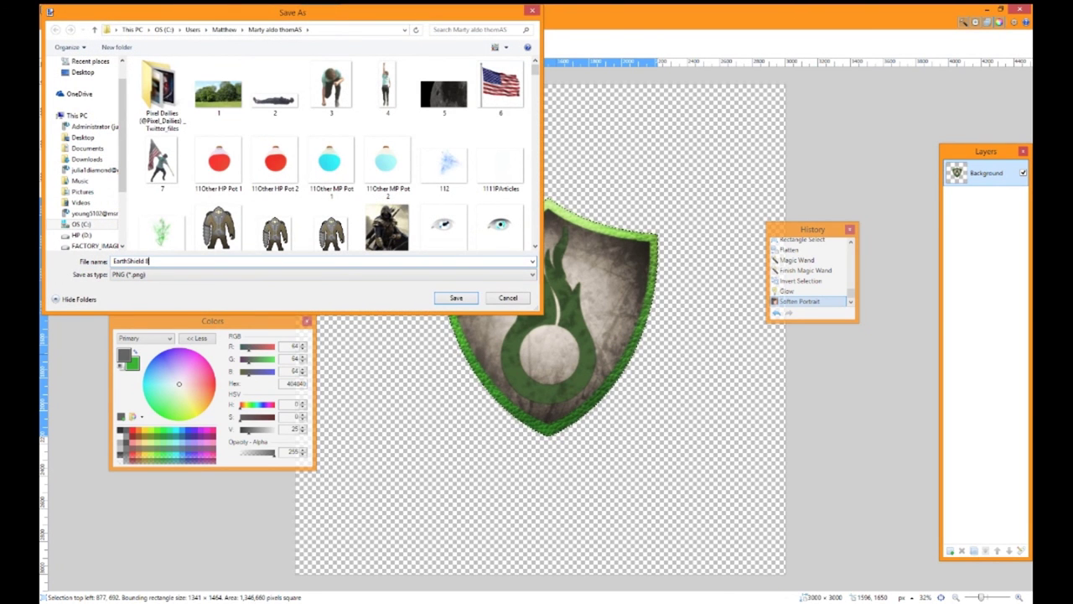
key(Return)
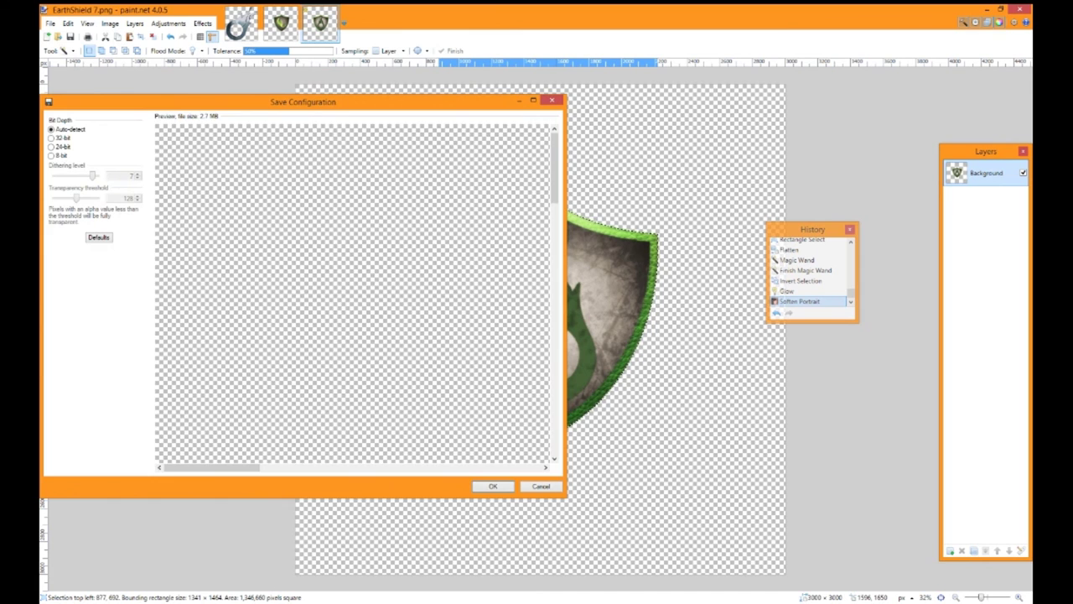
key(Return)
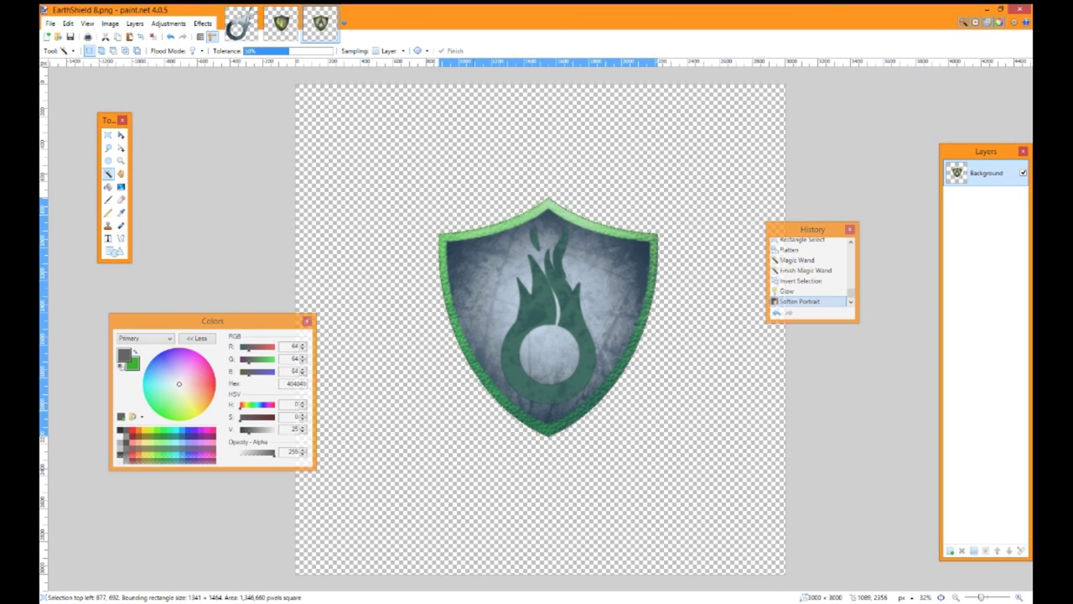
- Close the floating Colors window and switch to LoiLo Game Recorder
click(307, 321)
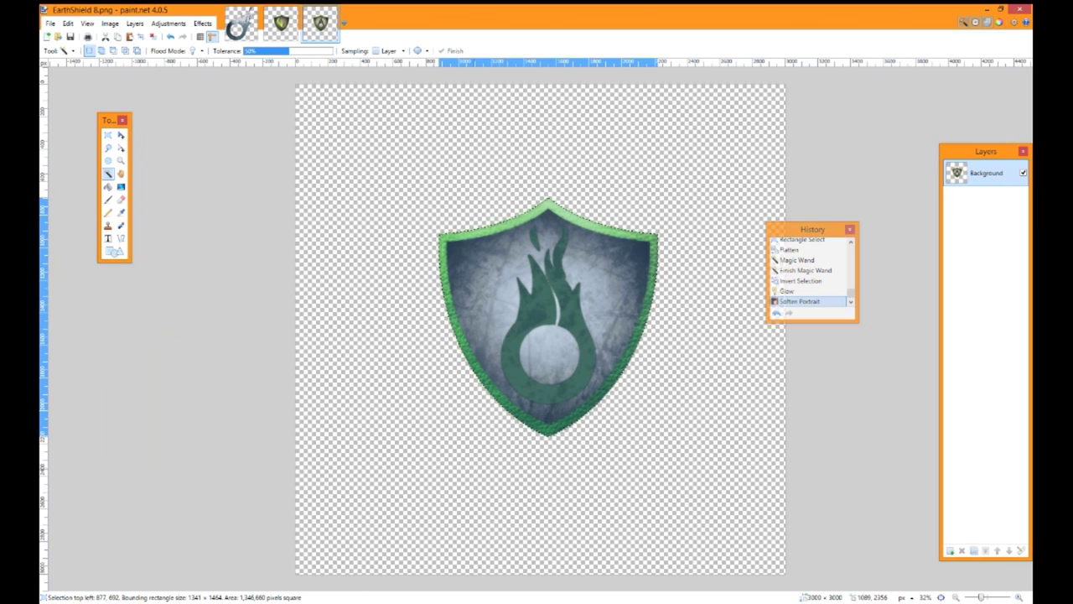
key(alt+Tab)
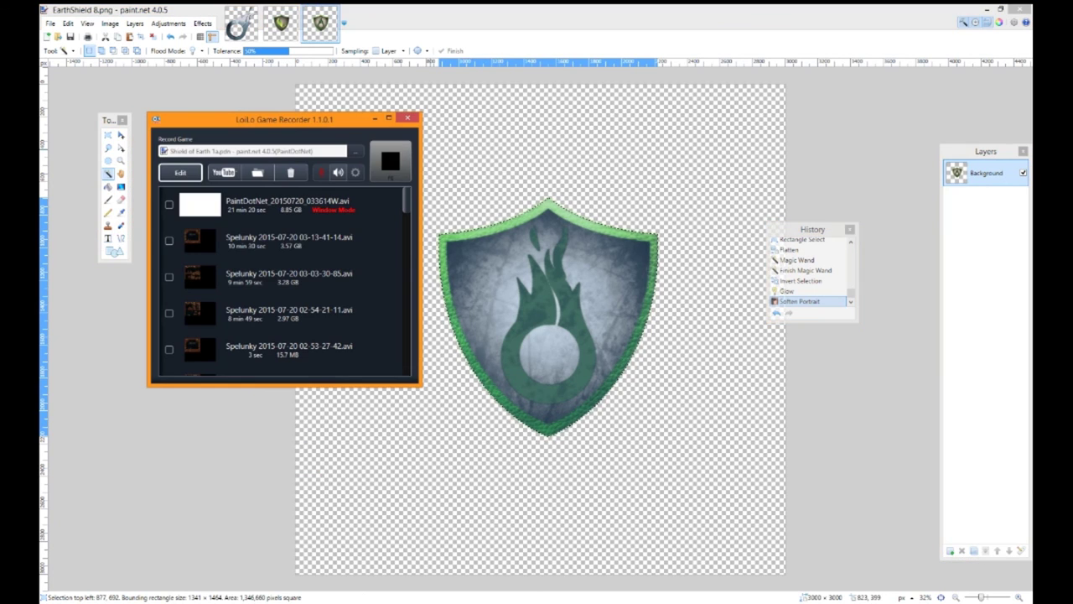